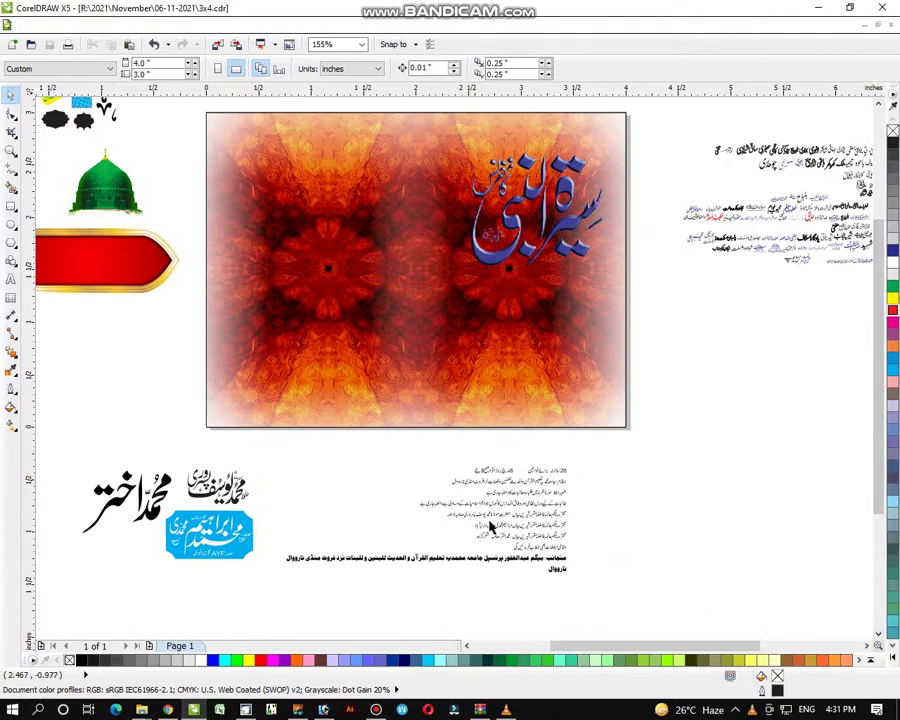
# Step: Move the word نارووال from the text block below the page to above its top-left corner and enlarge it to about 0.36 in wide
pyautogui.click(502, 526)
pyautogui.click(640, 528)
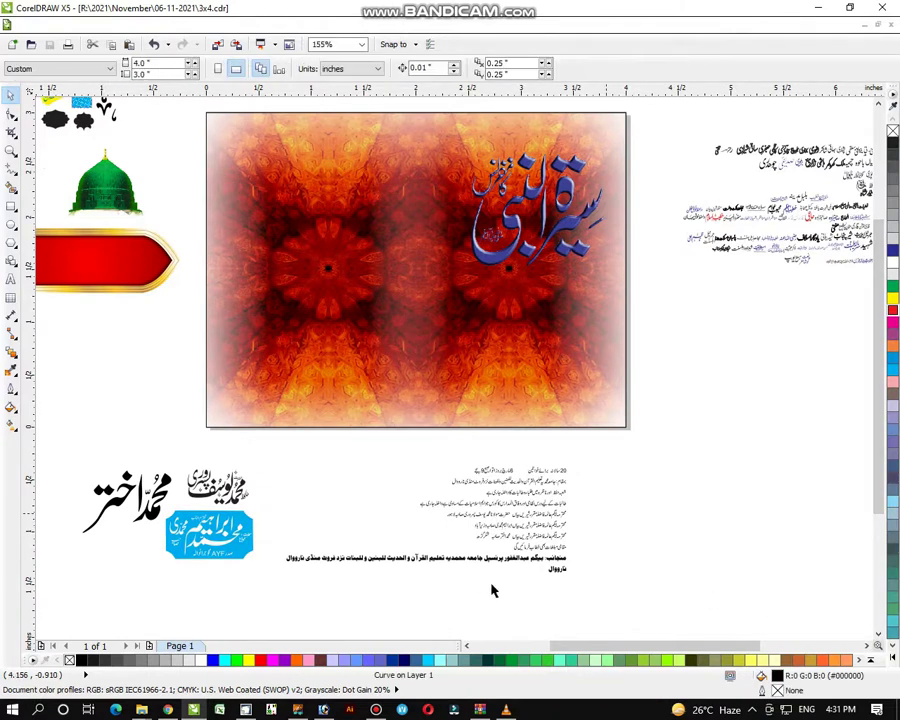
pyautogui.moveTo(516, 586); pyautogui.dragTo(590, 568)
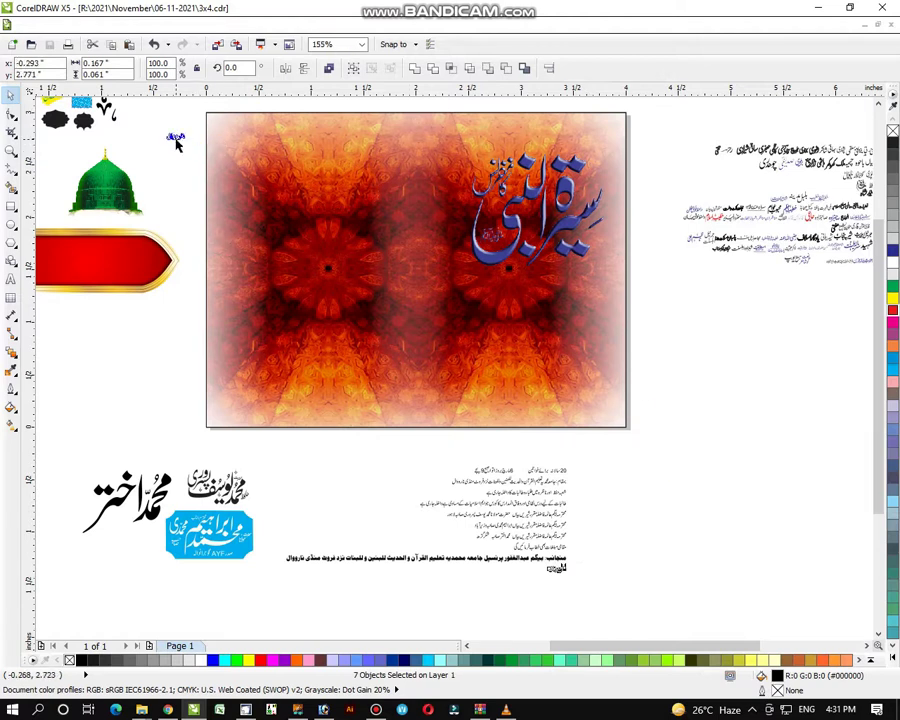
pyautogui.moveTo(176, 143); pyautogui.dragTo(176, 142)
pyautogui.scroll(3, 884, 113)
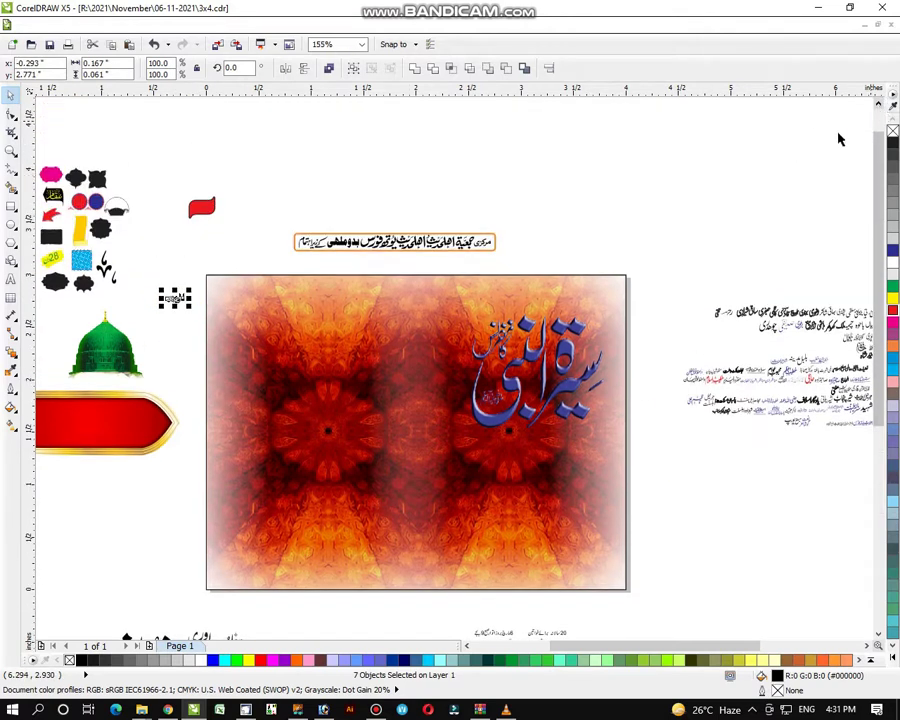
pyautogui.moveTo(192, 289); pyautogui.dragTo(236, 253)
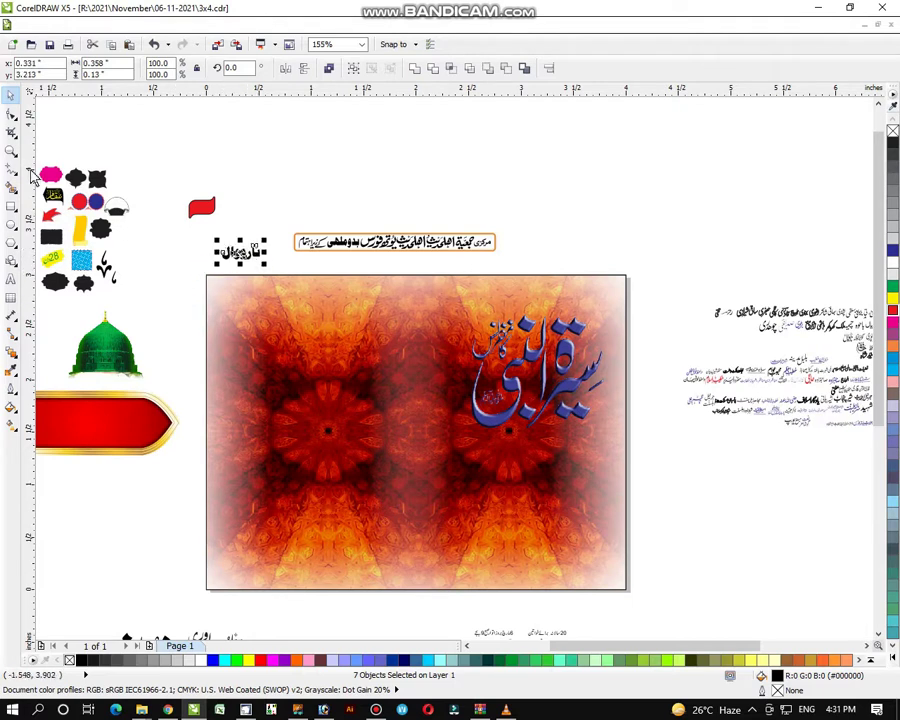
# Step: Ungroup the orange-bordered header strip above the page and delete the town name بدوملھی from its text
pyautogui.click(14, 172)
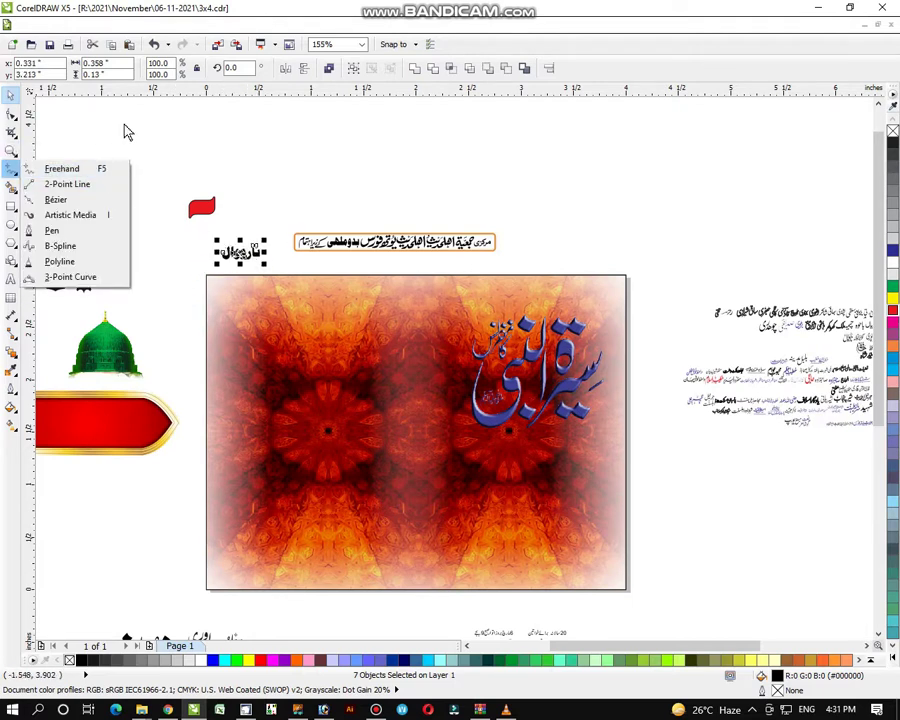
pyautogui.click(124, 130)
pyautogui.click(12, 150)
pyautogui.moveTo(163, 195); pyautogui.dragTo(703, 469)
pyautogui.moveTo(60, 146); pyautogui.dragTo(757, 464)
pyautogui.click(12, 95)
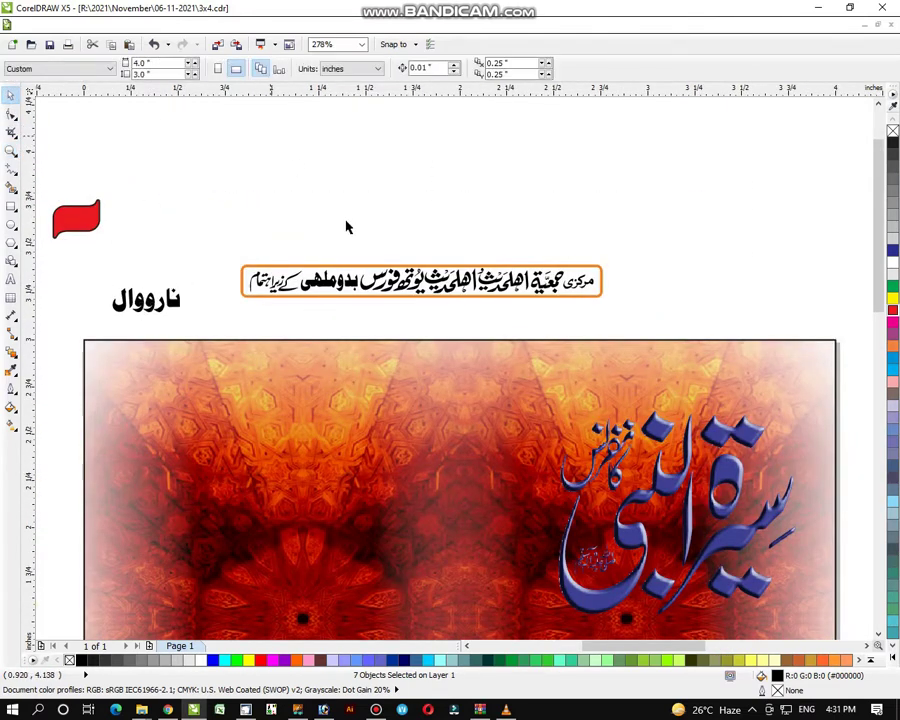
pyautogui.click(388, 288)
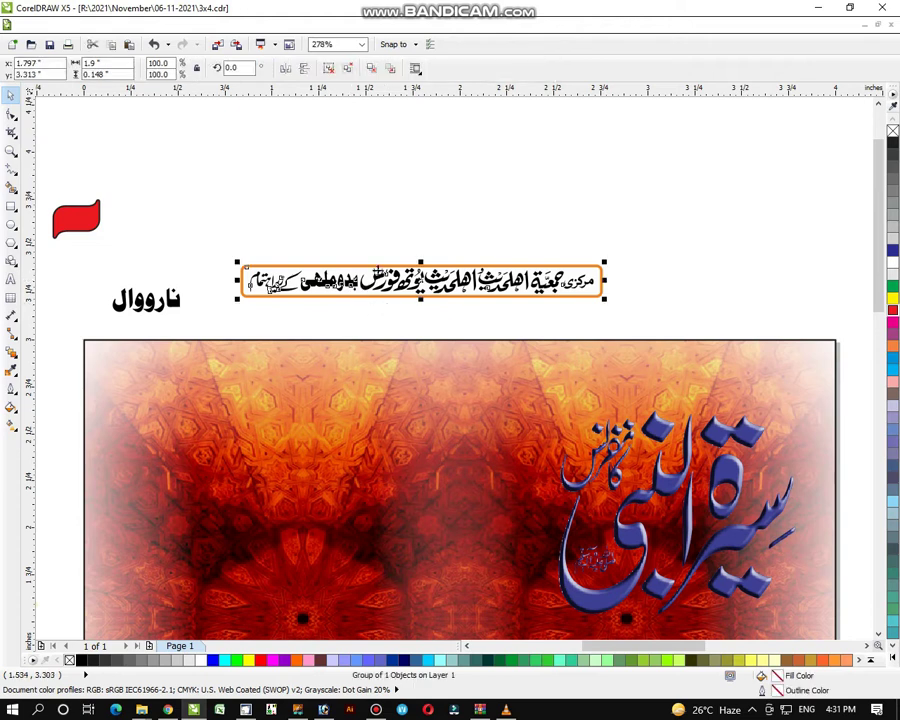
pyautogui.moveTo(295, 229); pyautogui.dragTo(371, 321)
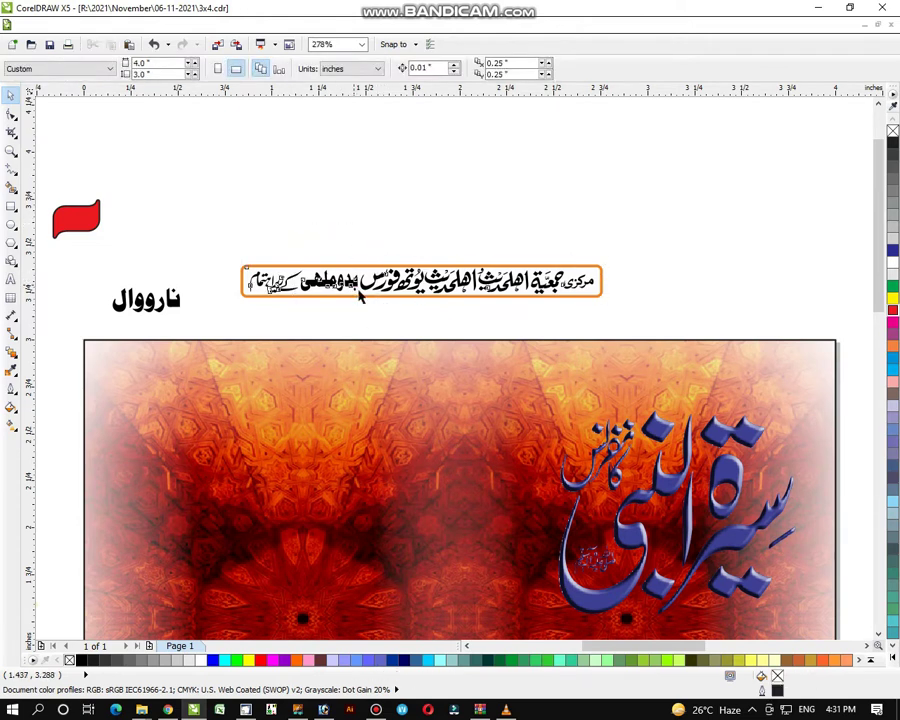
pyautogui.click(358, 290)
pyautogui.hotkey('ctrl', 'u')
pyautogui.moveTo(289, 221); pyautogui.dragTo(366, 333)
pyautogui.press('Delete')
# Step: Group the letters of نارووال, scale them to 73.6% and fit them into the gap in the header strip
pyautogui.moveTo(79, 268); pyautogui.dragTo(195, 337)
pyautogui.hotkey('ctrl', 'g')
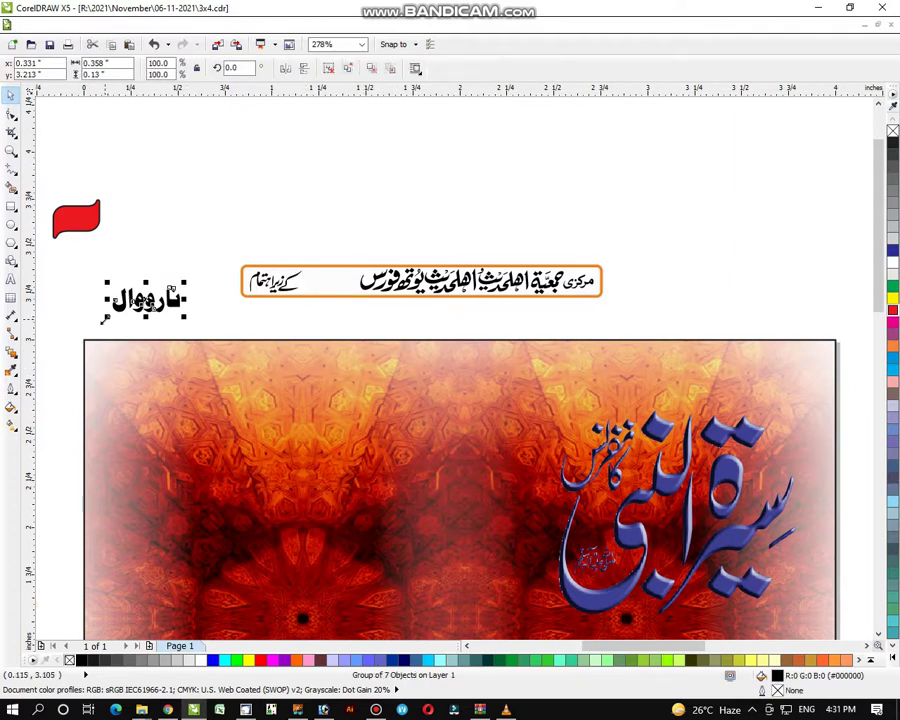
pyautogui.moveTo(104, 318); pyautogui.dragTo(331, 282)
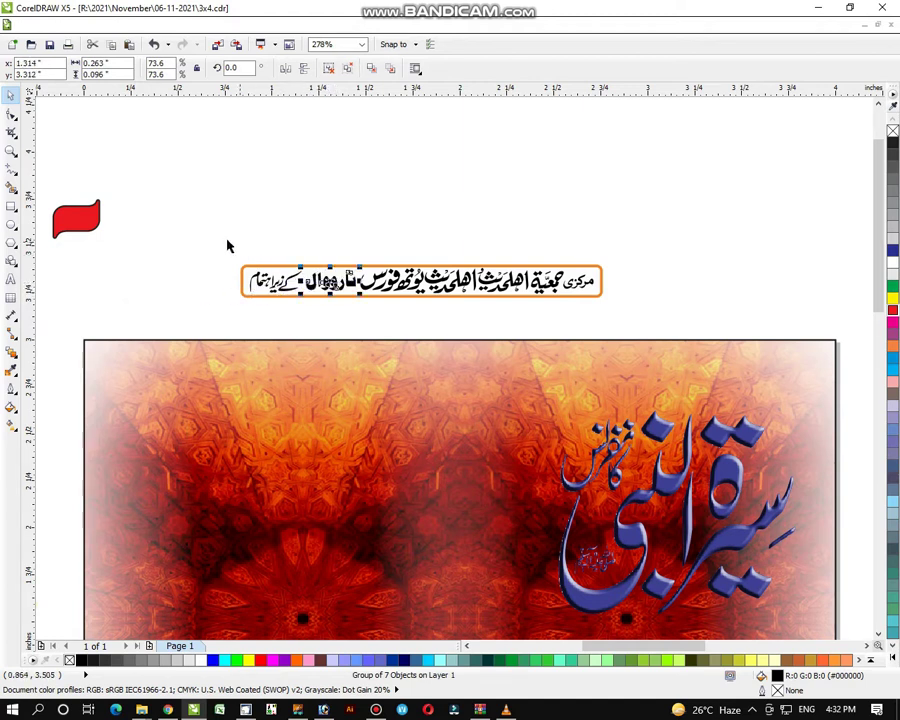
# Step: Recolour all the text inside the header strip green, including the inserted town name
pyautogui.moveTo(227, 246); pyautogui.dragTo(603, 341)
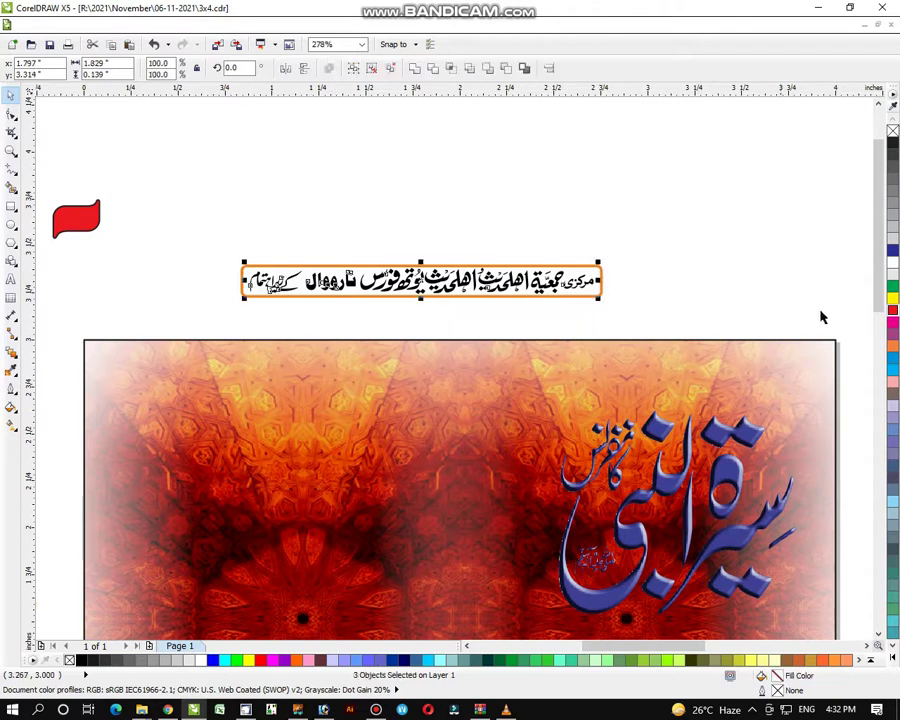
pyautogui.click(894, 251)
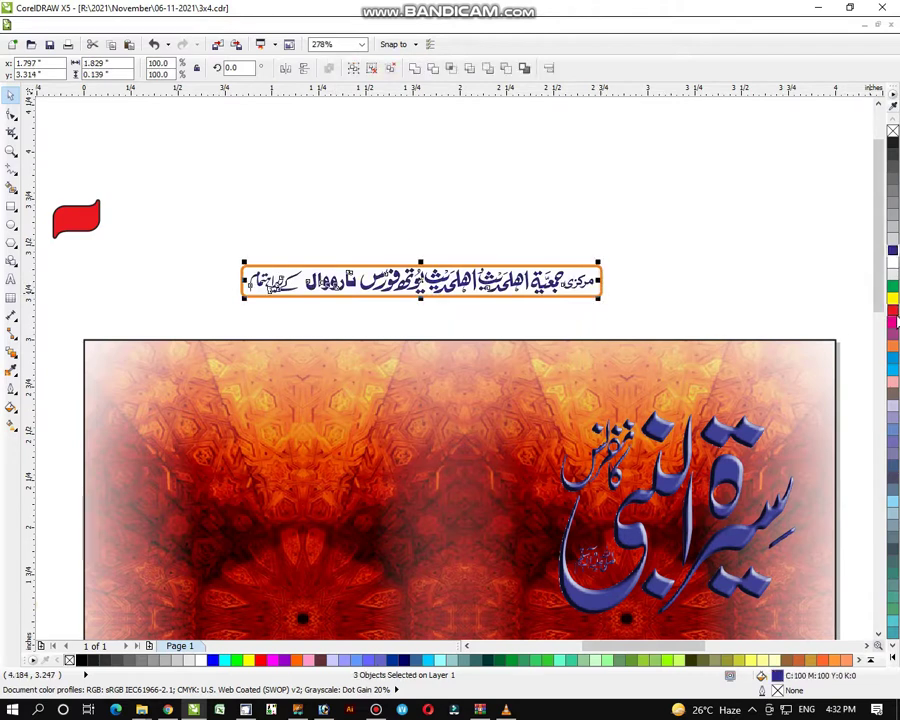
pyautogui.click(894, 288)
# Step: Group the header strip with its text and place it in the page's top-right corner
pyautogui.moveTo(230, 233); pyautogui.dragTo(693, 346)
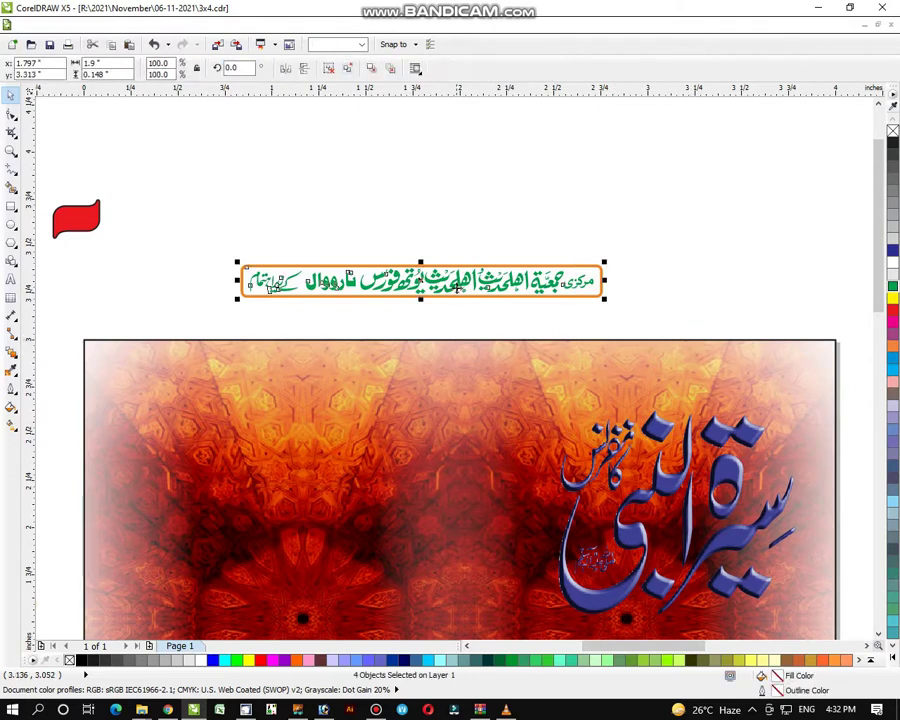
pyautogui.hotkey('ctrl', 'g')
pyautogui.moveTo(456, 285); pyautogui.dragTo(682, 368)
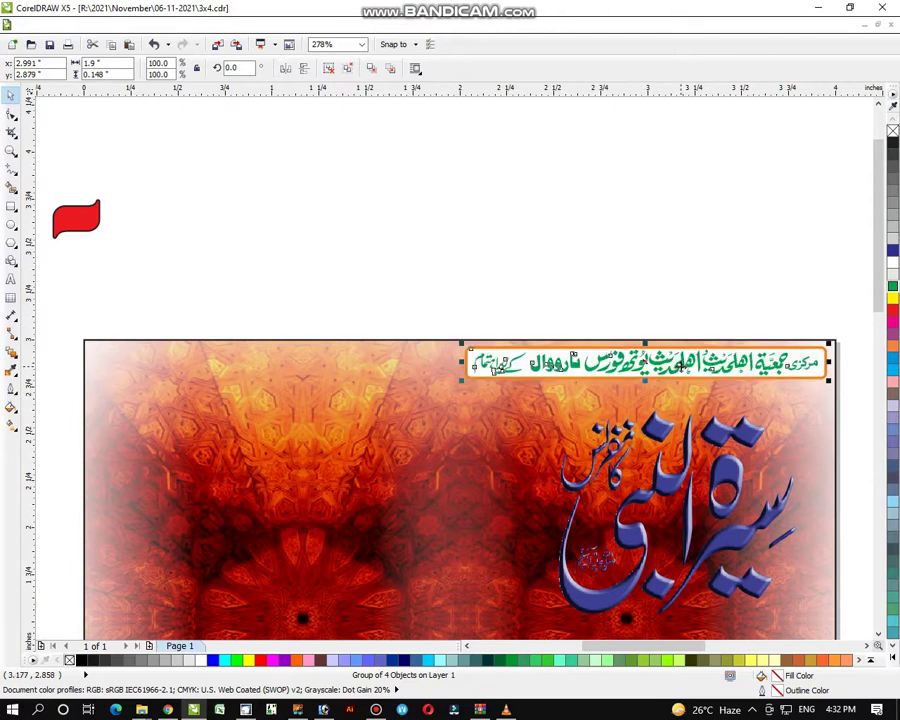
pyautogui.click(662, 294)
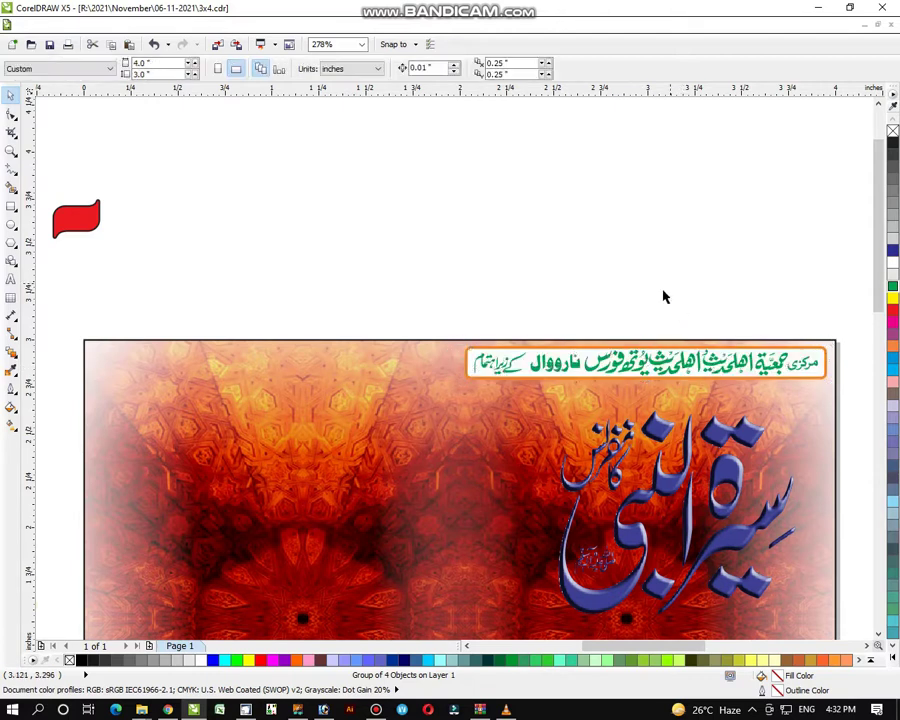
# Step: Give the blue title calligraphy a 10 pt orange outline with rounded corners and line caps, behind the fill and scaling with the image
pyautogui.click(741, 545)
pyautogui.click(14, 425)
pyautogui.click(72, 412)
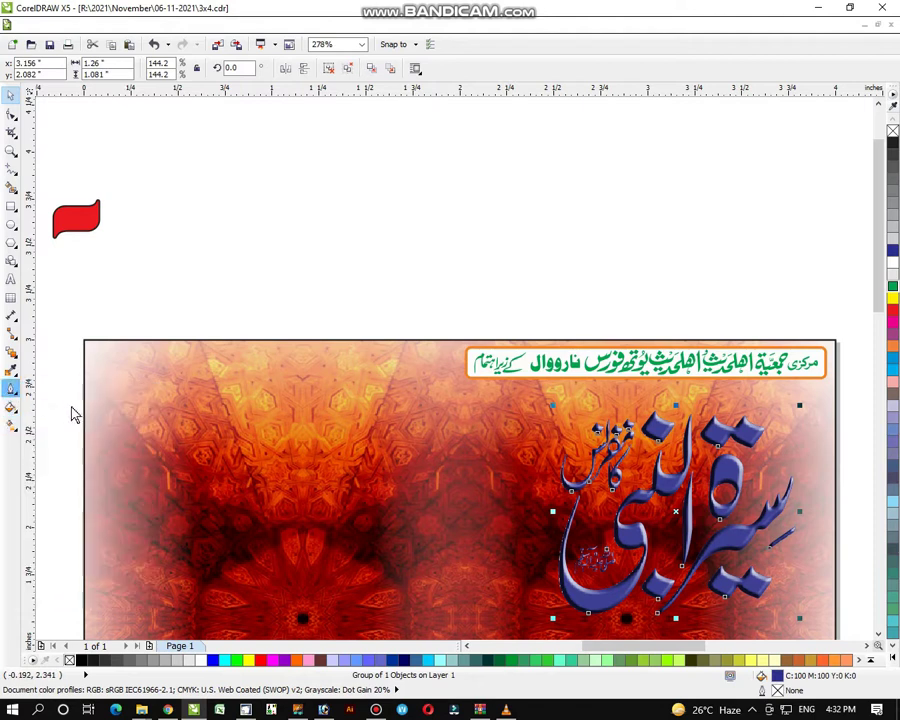
pyautogui.click(370, 280)
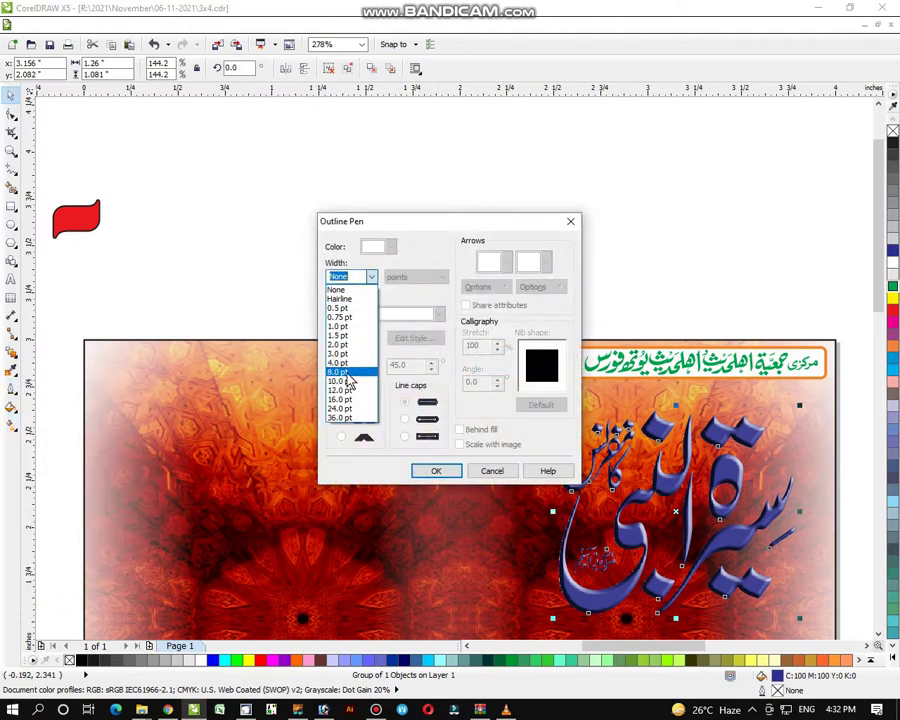
pyautogui.click(342, 381)
pyautogui.click(341, 419)
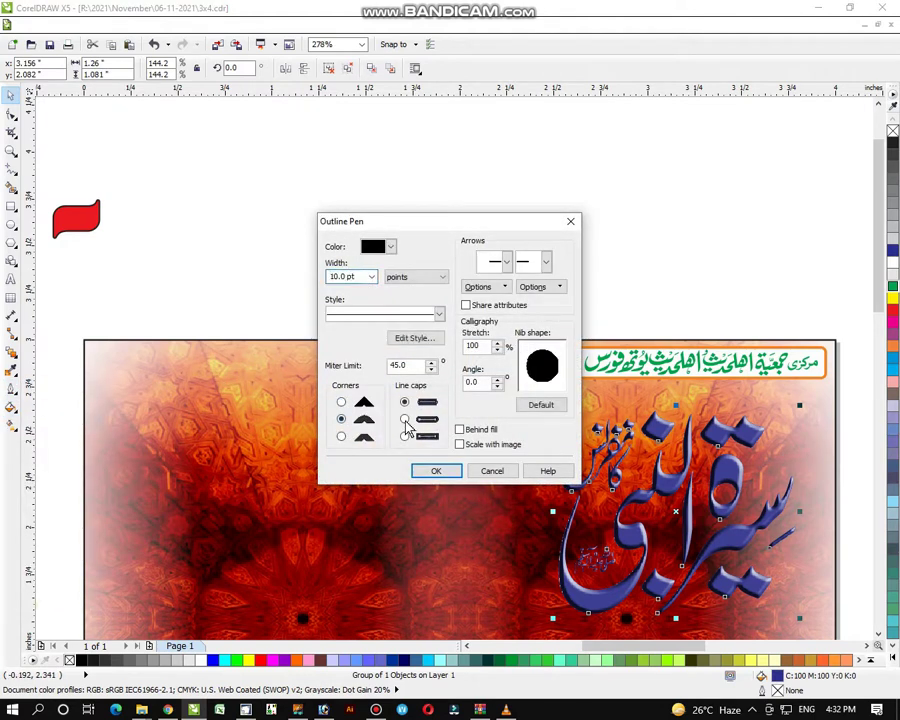
pyautogui.click(440, 471)
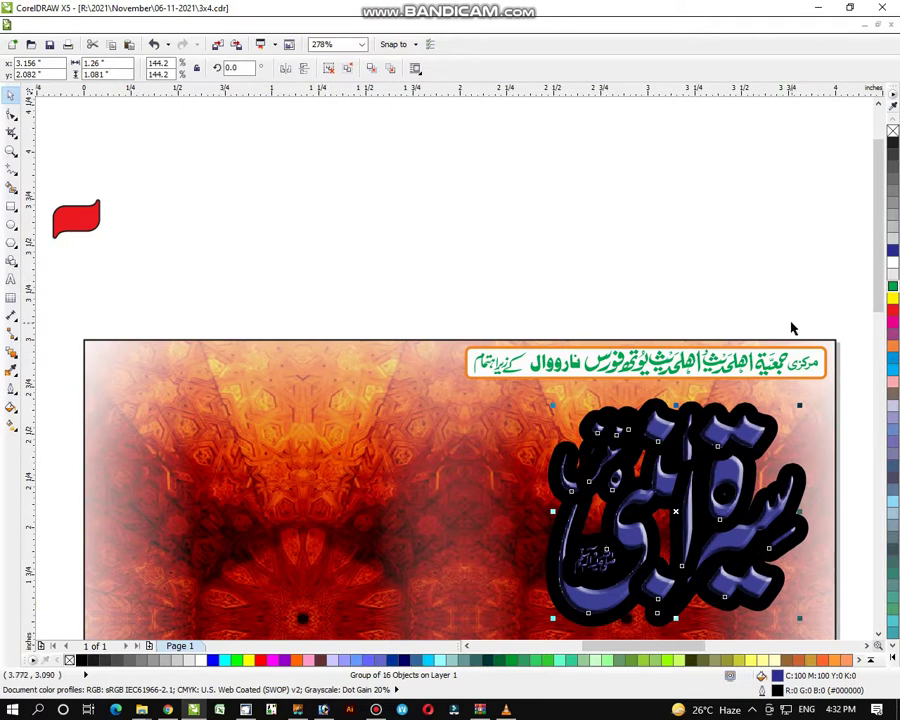
pyautogui.rightClick(893, 346)
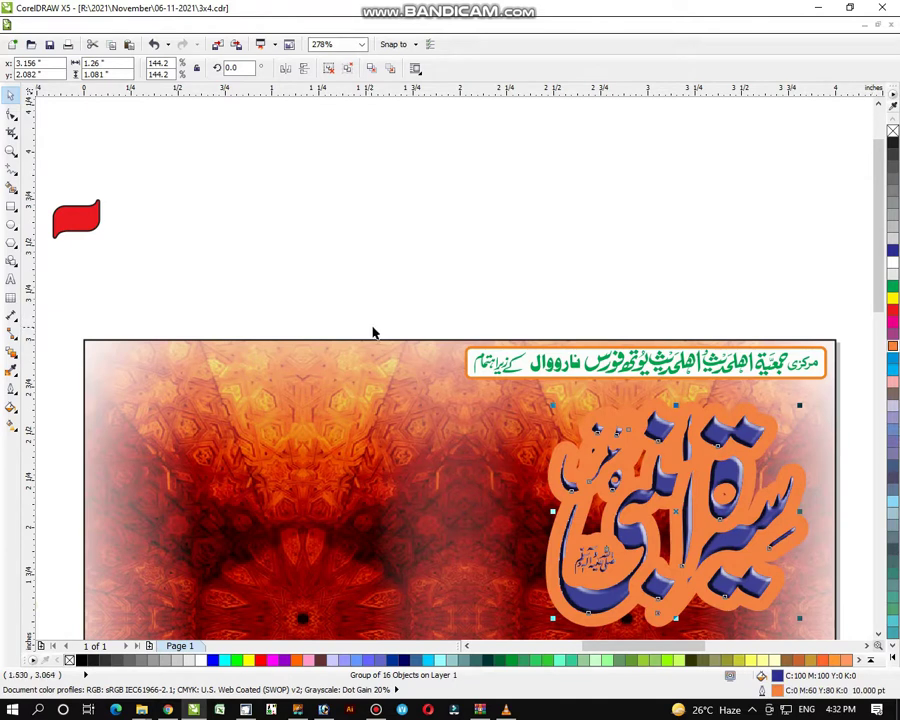
# Step: Ungroup the outlined title calligraphy and weld its pieces into a single curve
pyautogui.hotkey('ctrl', 'u')
pyautogui.click(414, 68)
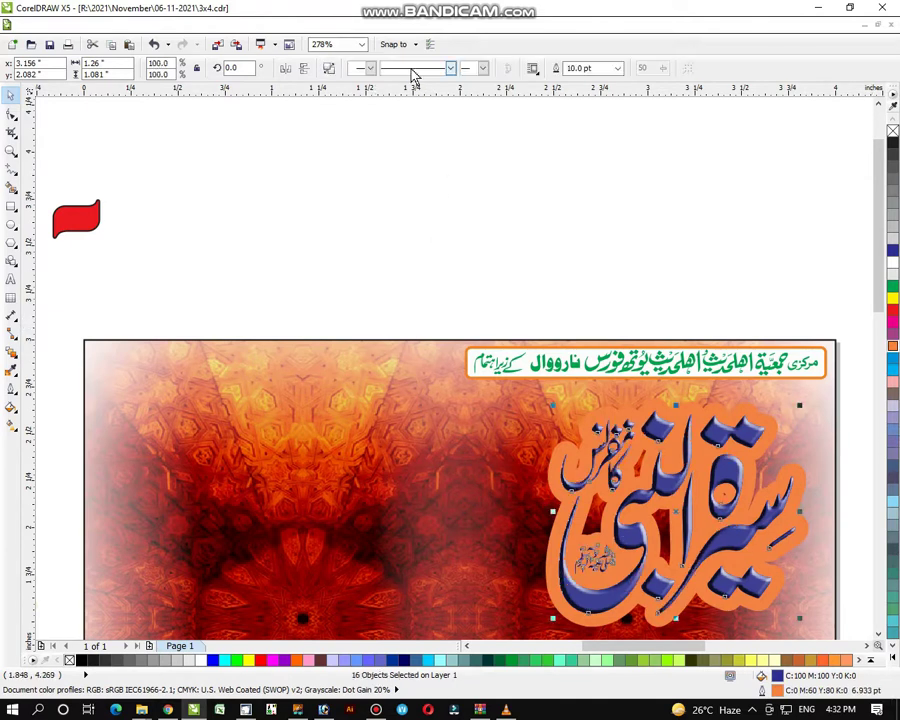
pyautogui.click(869, 532)
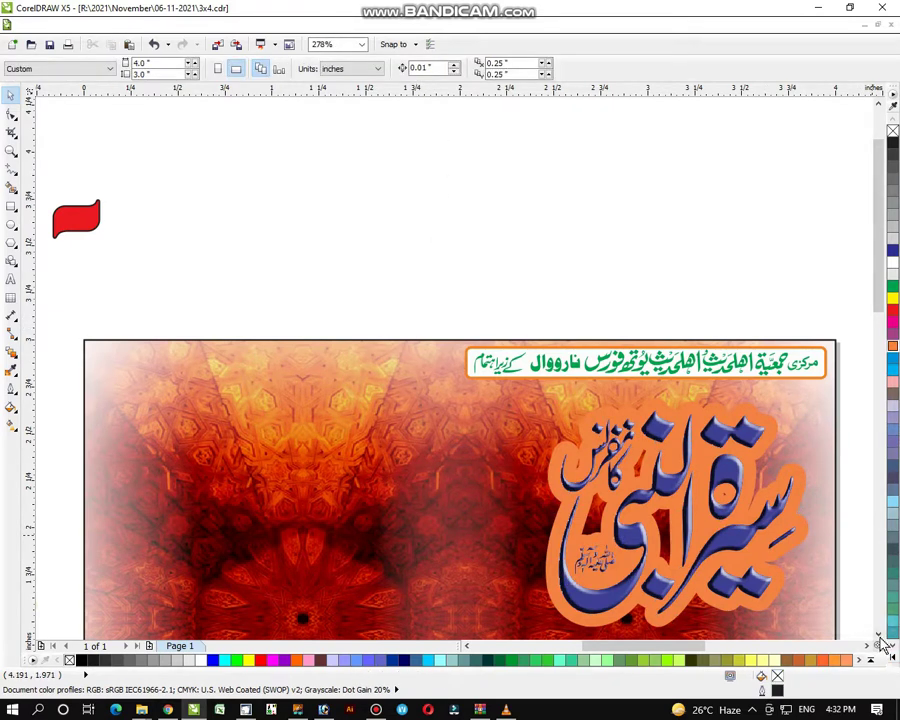
# Step: Try a pink outline on the title calligraphy and set it back to orange
pyautogui.click(878, 634)
pyautogui.click(878, 634)
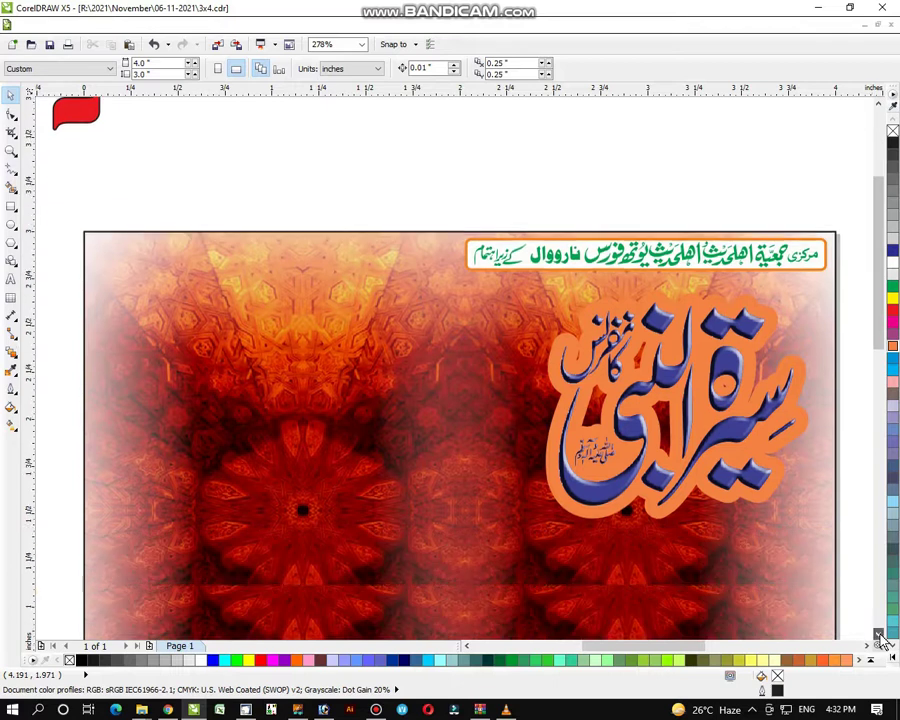
pyautogui.click(764, 473)
pyautogui.click(893, 389)
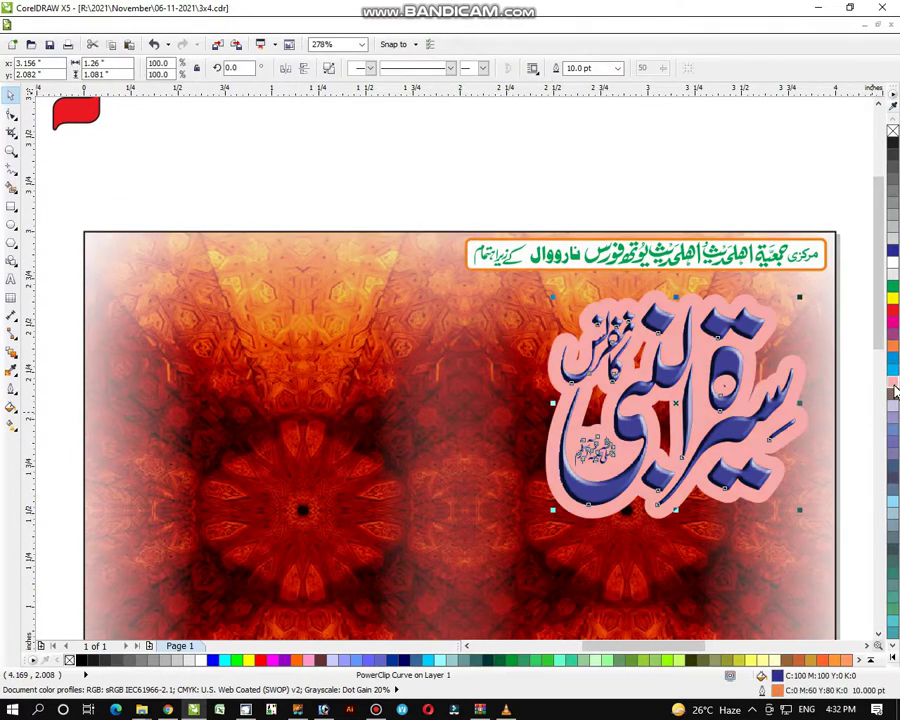
pyautogui.click(894, 345)
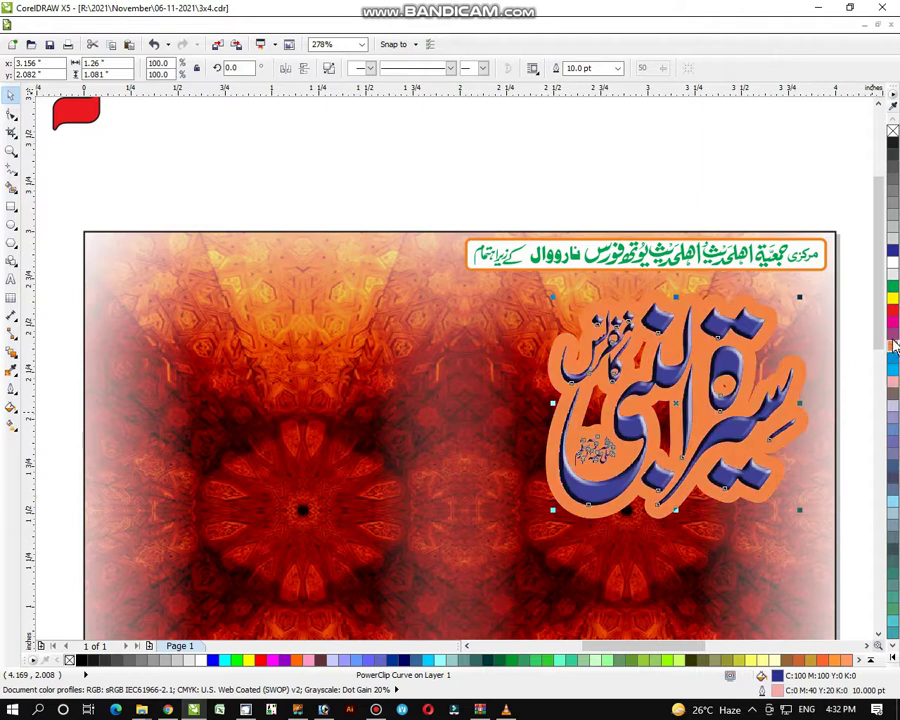
pyautogui.click(852, 385)
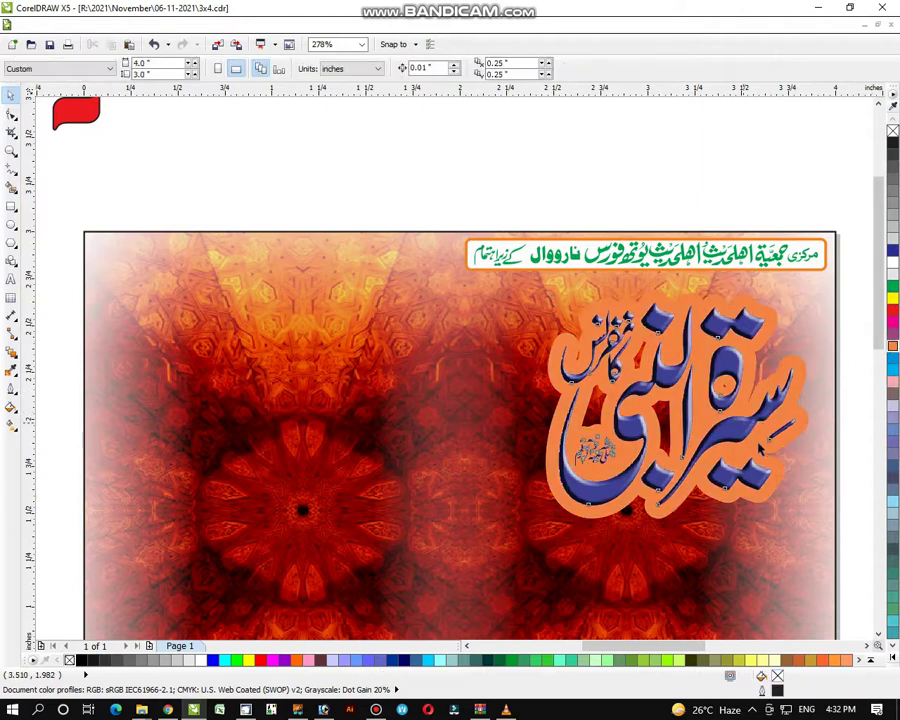
# Step: Duplicate the title calligraphy, give the copy a 6 pt white outline and offset it slightly up and left of the orange one
pyautogui.click(735, 441)
pyautogui.moveTo(703, 468); pyautogui.dragTo(670, 485)
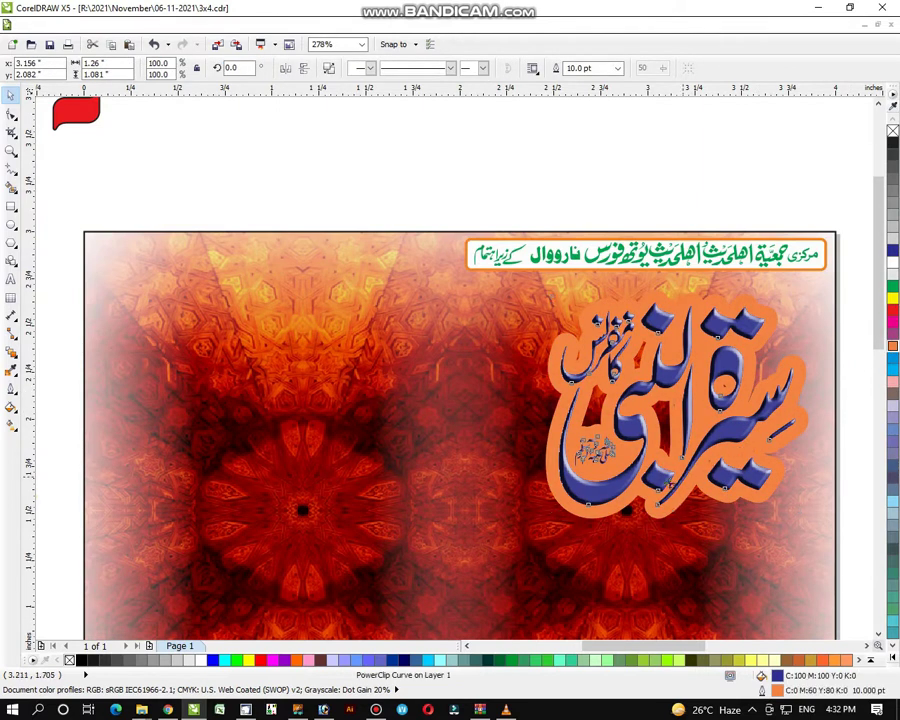
pyautogui.click(12, 389)
pyautogui.click(40, 386)
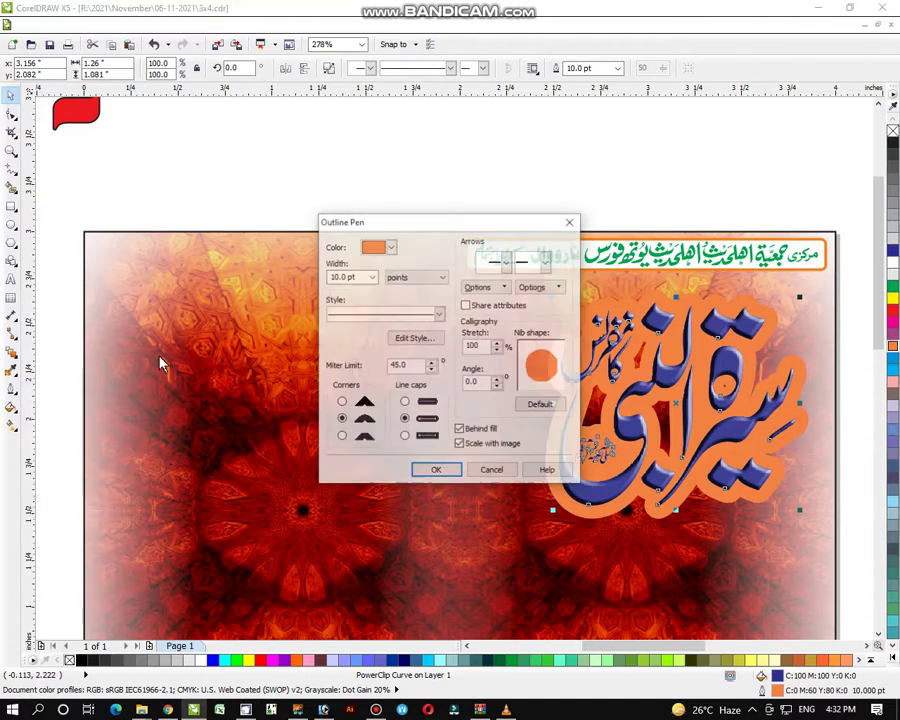
pyautogui.doubleClick(351, 277)
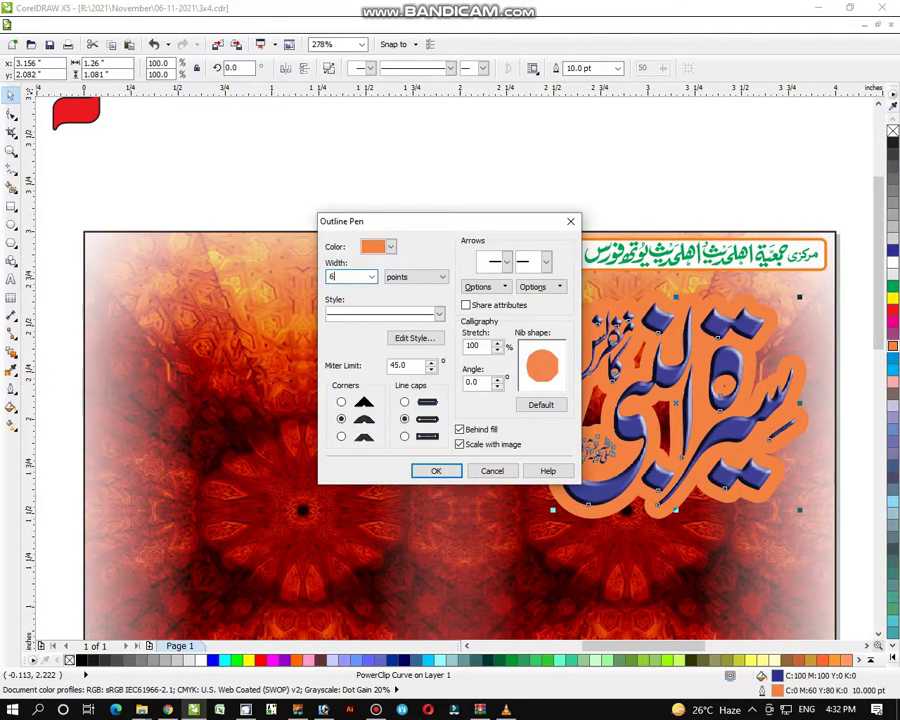
pyautogui.write('6')
pyautogui.press('Return')
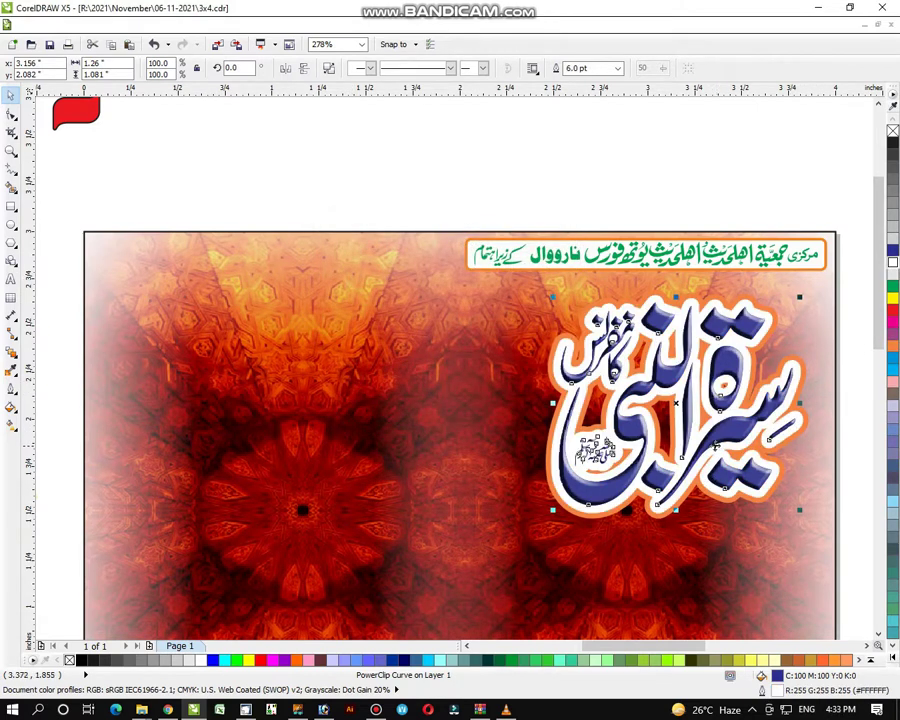
pyautogui.click(852, 321)
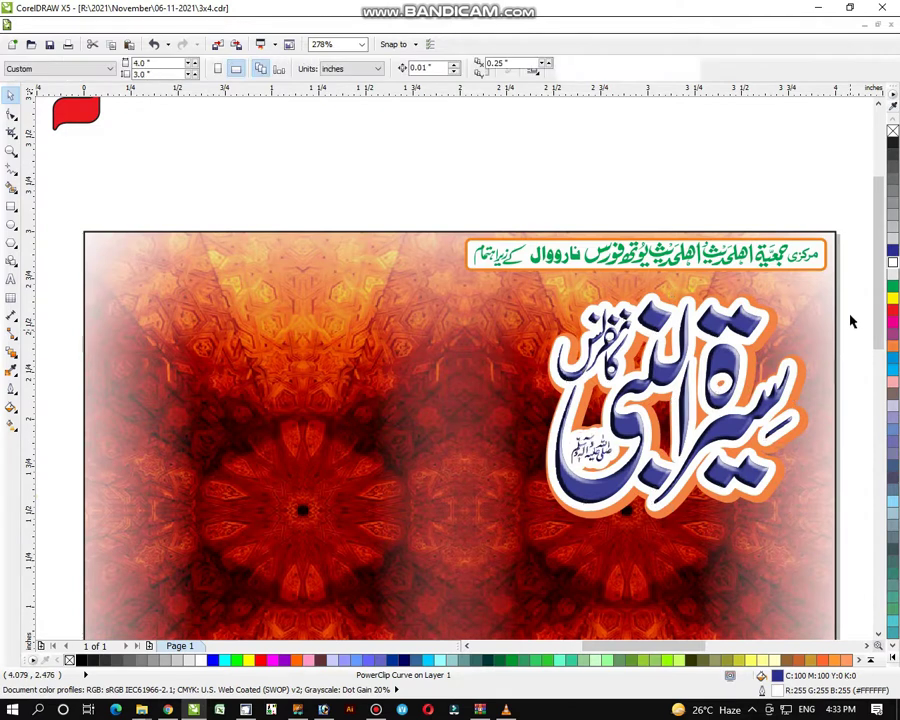
# Step: Group both title calligraphy layers, scale them to 85.4% and position them below the header strip near the page's right edge
pyautogui.moveTo(861, 290); pyautogui.dragTo(505, 545)
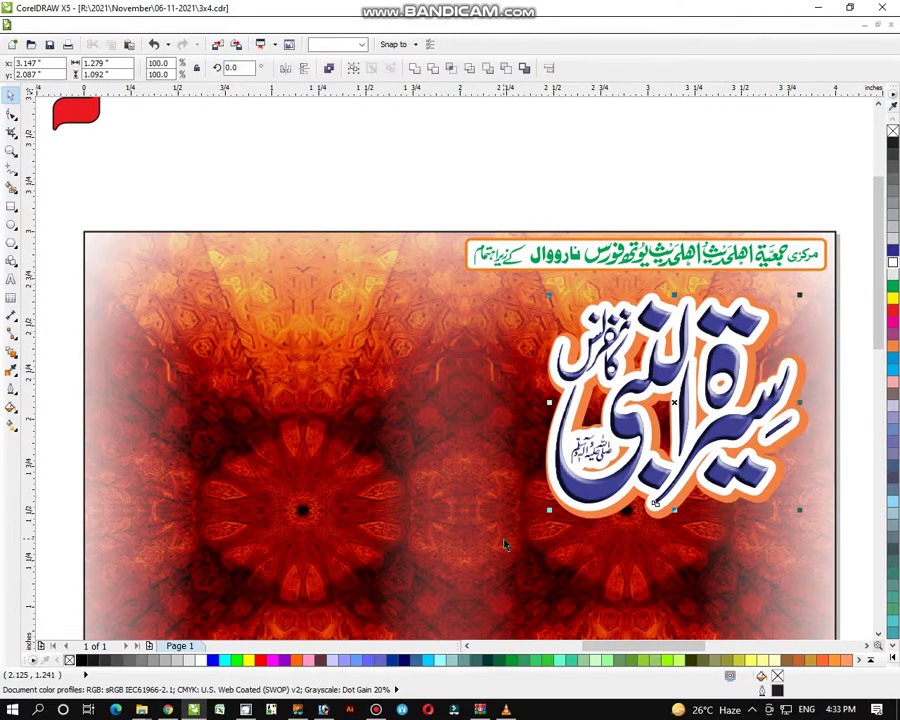
pyautogui.hotkey('ctrl', 'g')
pyautogui.moveTo(551, 511); pyautogui.dragTo(586, 479)
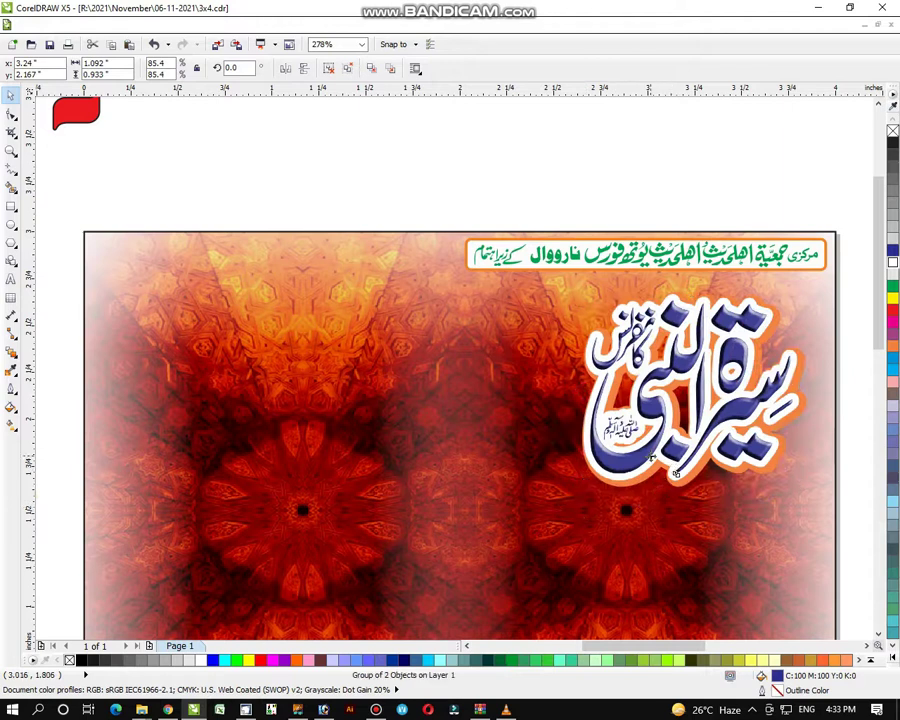
pyautogui.moveTo(651, 456); pyautogui.dragTo(685, 497)
pyautogui.click(849, 488)
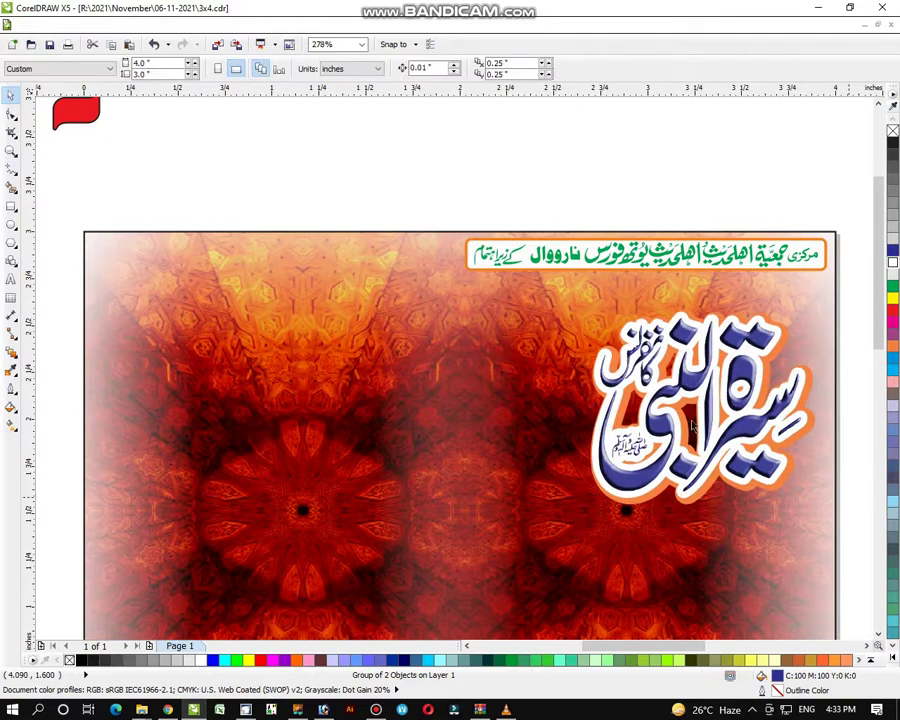
pyautogui.click(9, 151)
pyautogui.rightClick(426, 298)
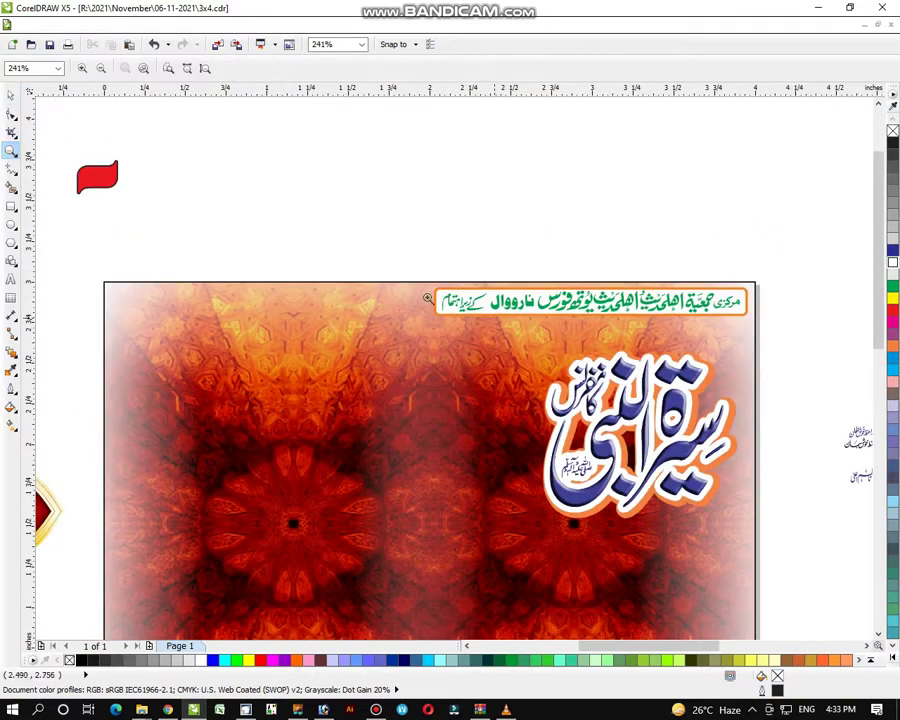
# Step: Draw a rectangle about 0.455 × 0.173 in just below the header strip's left end and round its corners to 0.03 in
pyautogui.moveTo(327, 231); pyautogui.dragTo(817, 578)
pyautogui.scroll(2, 774, 470)
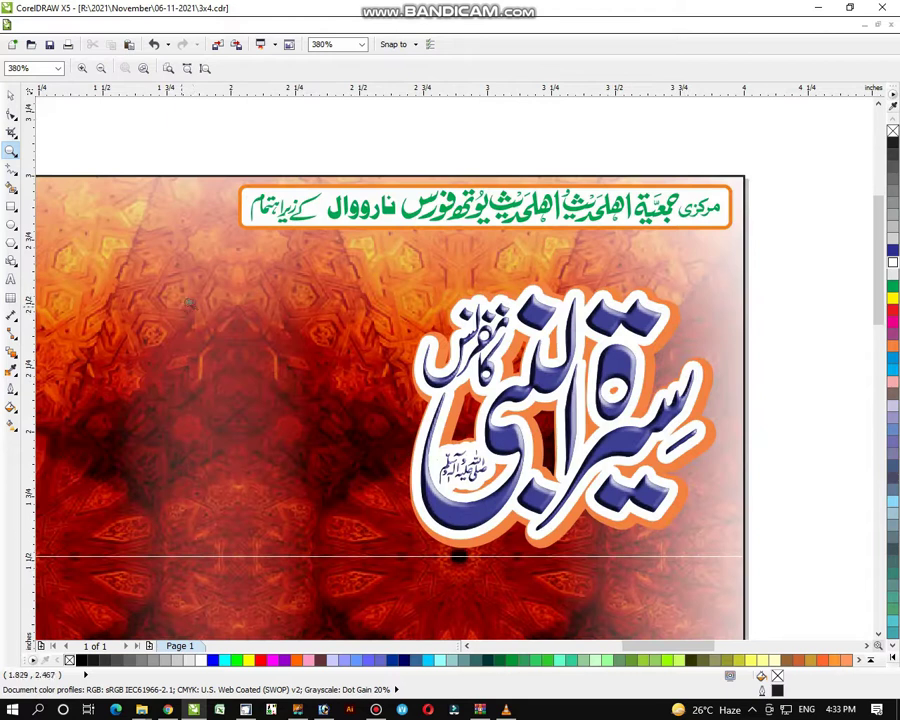
pyautogui.click(11, 206)
pyautogui.moveTo(250, 236); pyautogui.dragTo(367, 280)
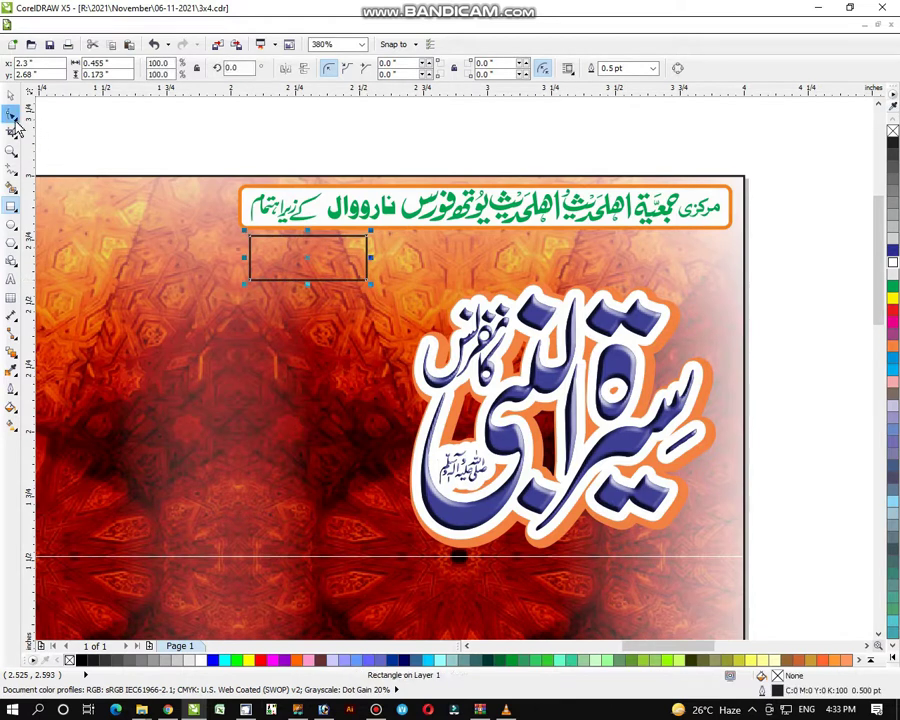
pyautogui.click(11, 115)
pyautogui.moveTo(251, 241); pyautogui.dragTo(251, 249)
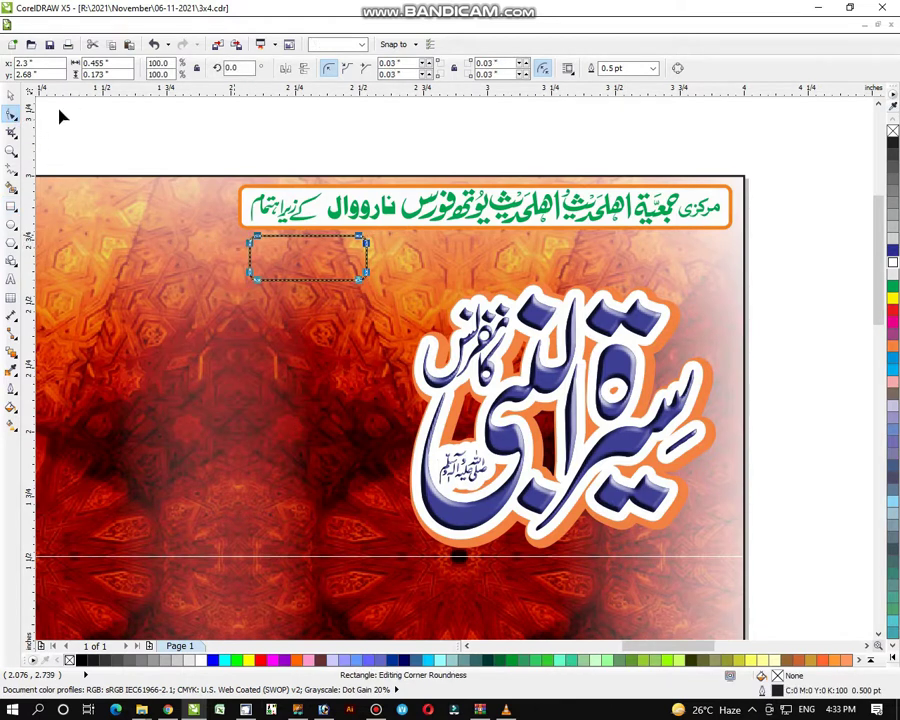
# Step: Fill the small rounded rectangle with white and give it a dark blue outline
pyautogui.click(10, 94)
pyautogui.click(893, 270)
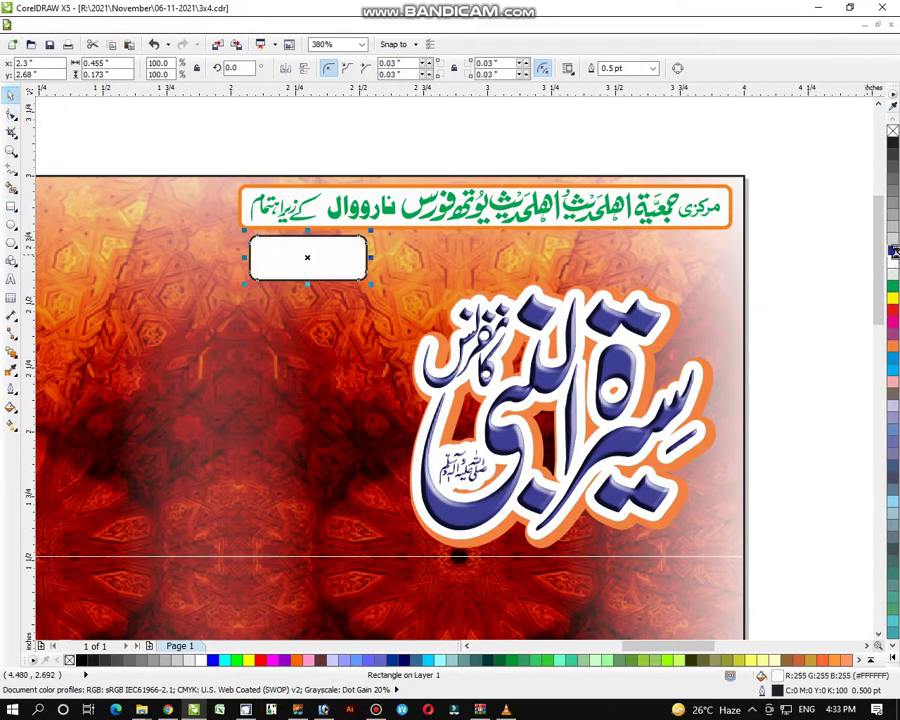
pyautogui.click(812, 298)
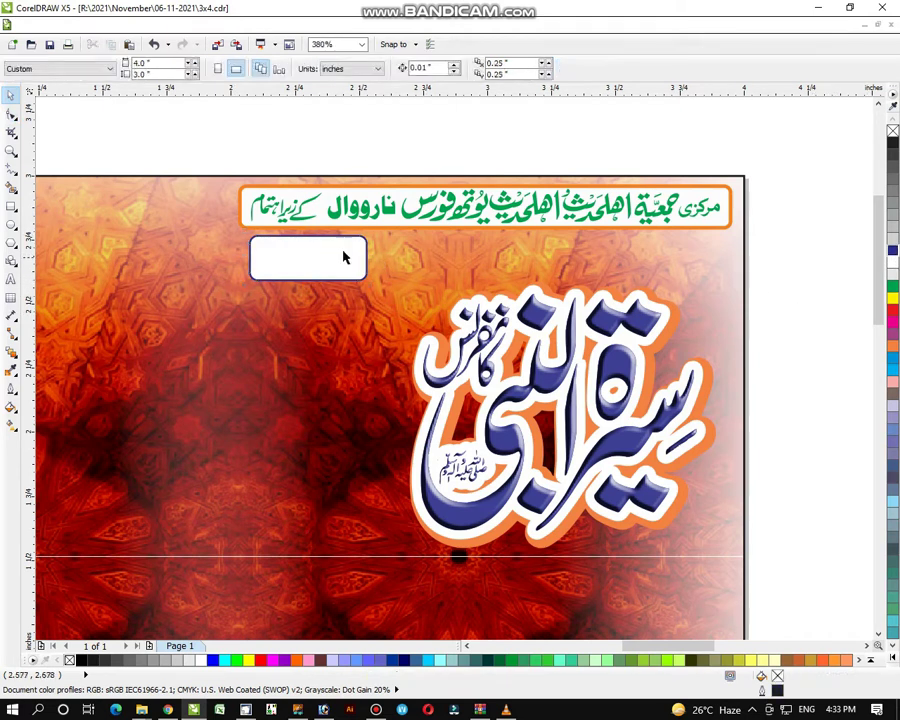
# Step: Duplicate the small rounded box rightward and repeat the copy until four boxes stand in a row under the header strip
pyautogui.click(286, 263)
pyautogui.moveTo(296, 263); pyautogui.dragTo(414, 263)
pyautogui.hotkey('ctrl', 'r')
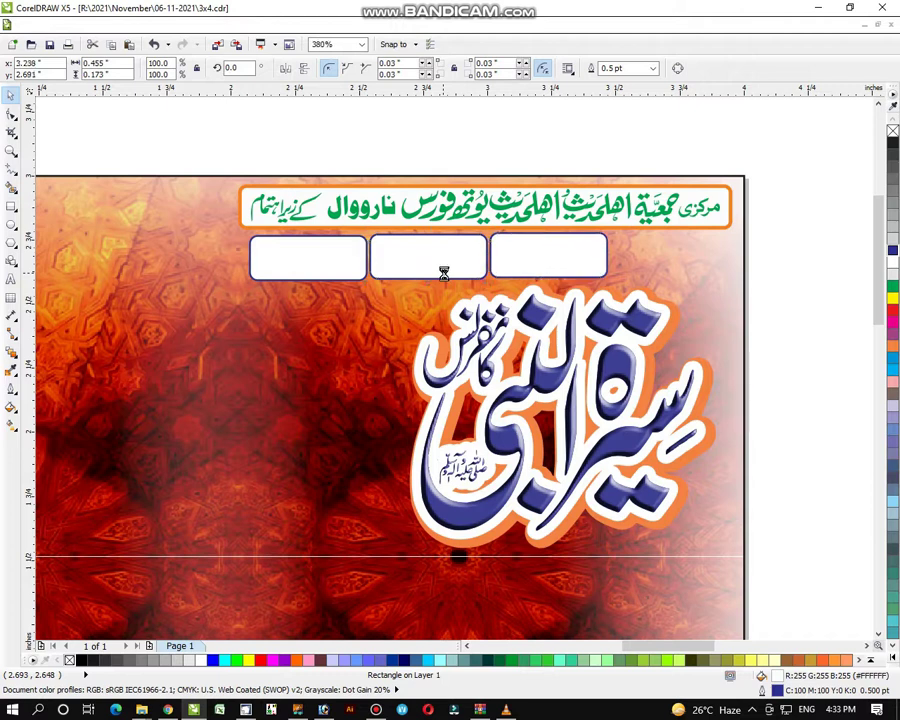
pyautogui.hotkey('ctrl', 'r')
# Step: Align the four small boxes horizontally and stretch the row to about 1.892 in wide
pyautogui.keyDown('shift'); pyautogui.click(372, 272); pyautogui.keyUp('shift')
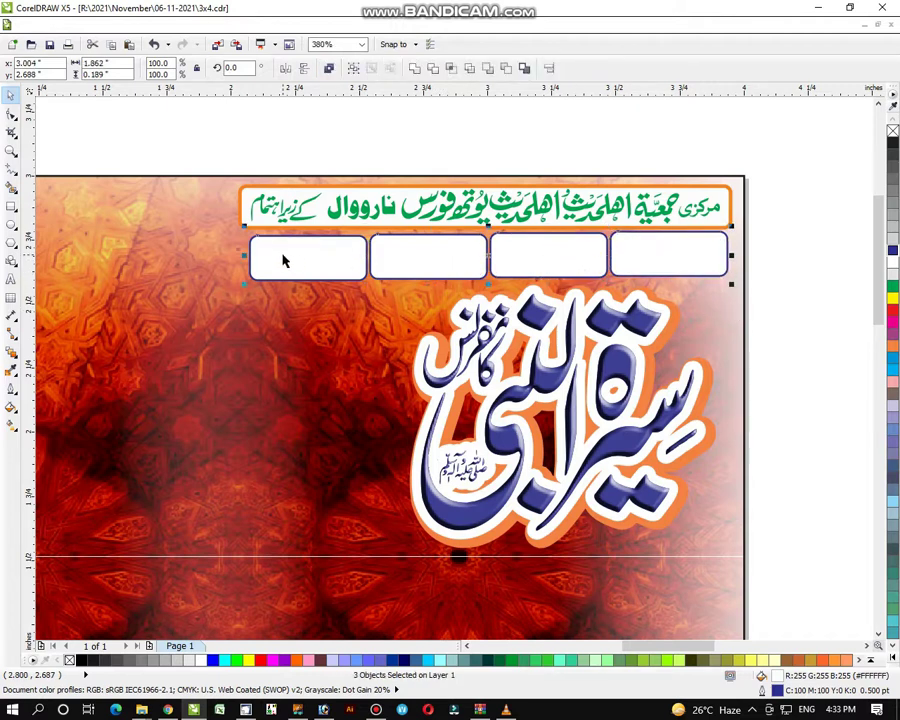
pyautogui.press('e')
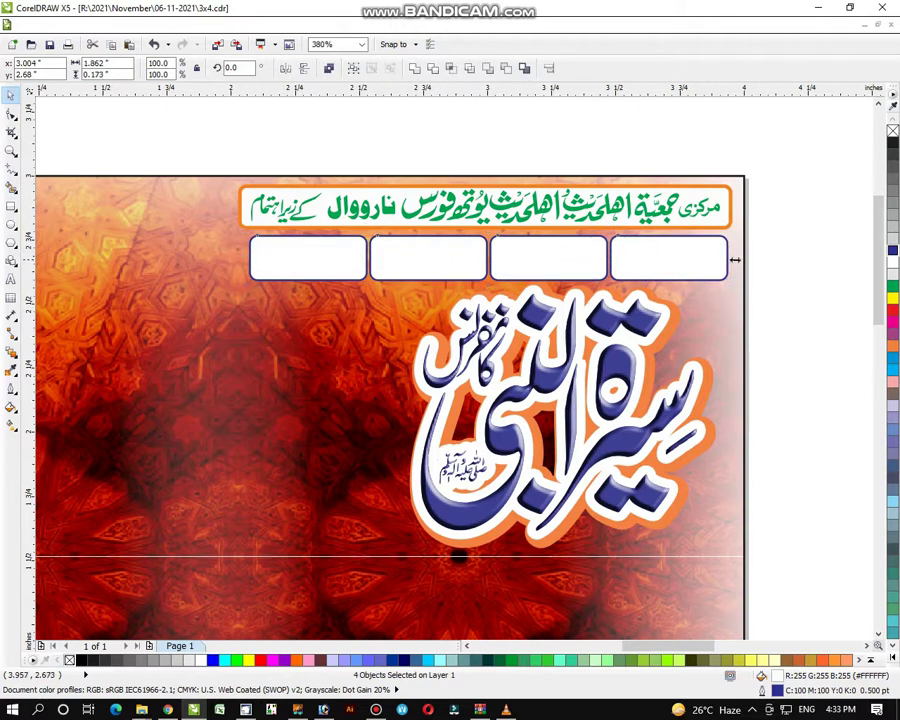
pyautogui.moveTo(735, 260); pyautogui.dragTo(745, 261)
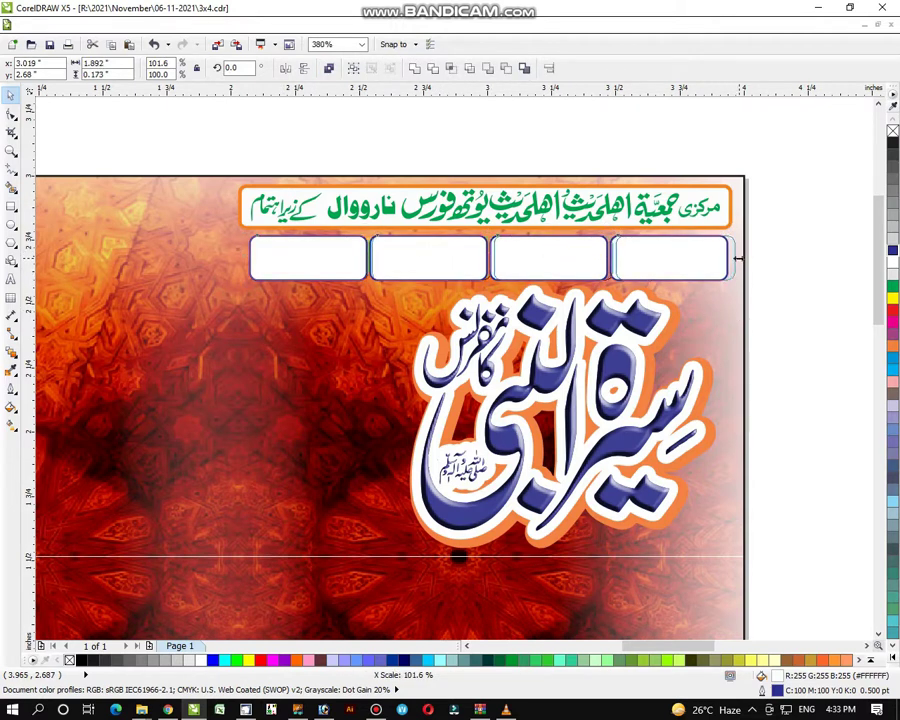
# Step: Give the four small boxes a dark blue fill and a white outline
pyautogui.click(895, 317)
pyautogui.rightClick(896, 264)
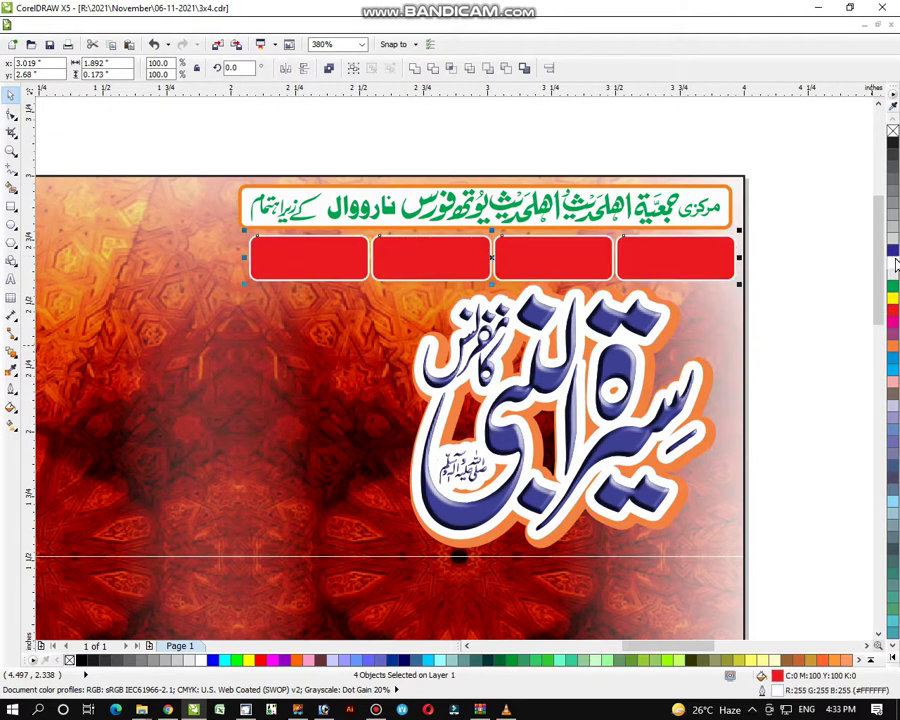
pyautogui.click(894, 251)
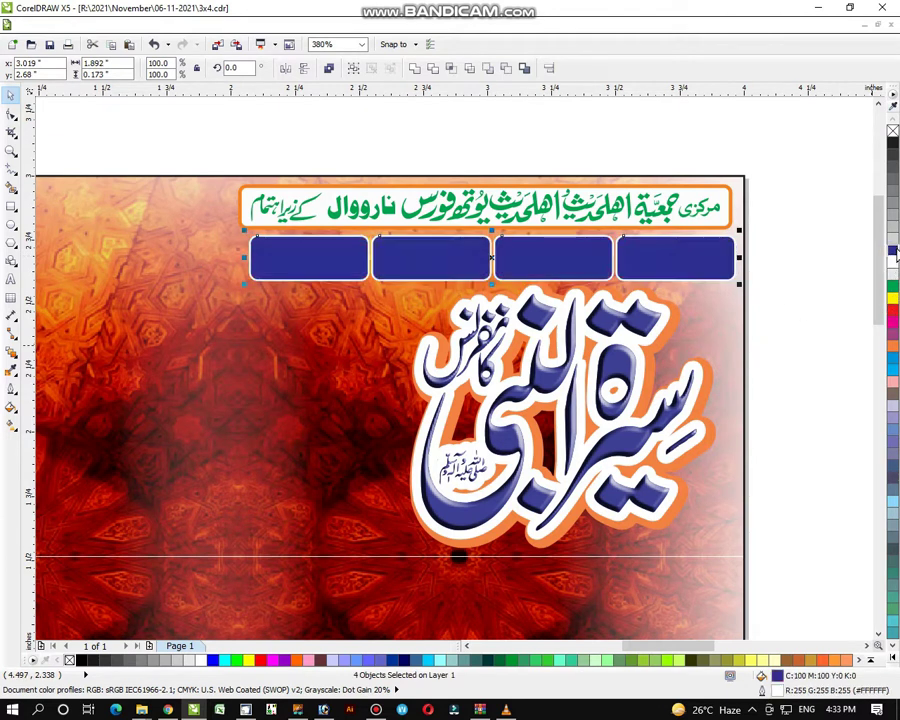
pyautogui.click(825, 282)
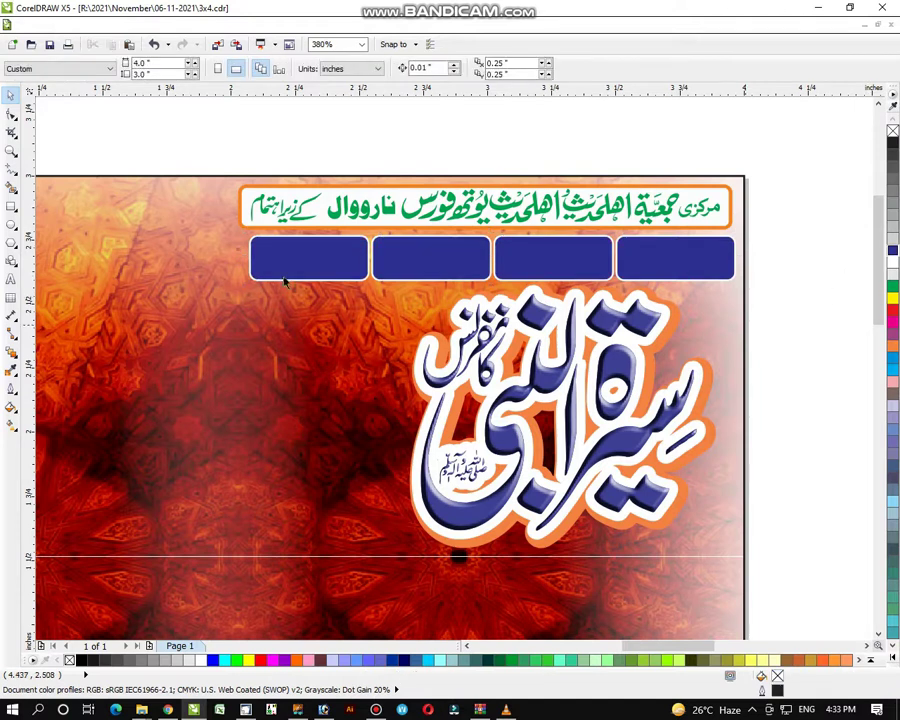
# Step: Move the gold-framed red panel onto the left half of the poster and enlarge it to 186.2%, about 2.013 in wide
pyautogui.click(11, 150)
pyautogui.scroll(-2, 358, 300)
pyautogui.scroll(-2, 372, 300)
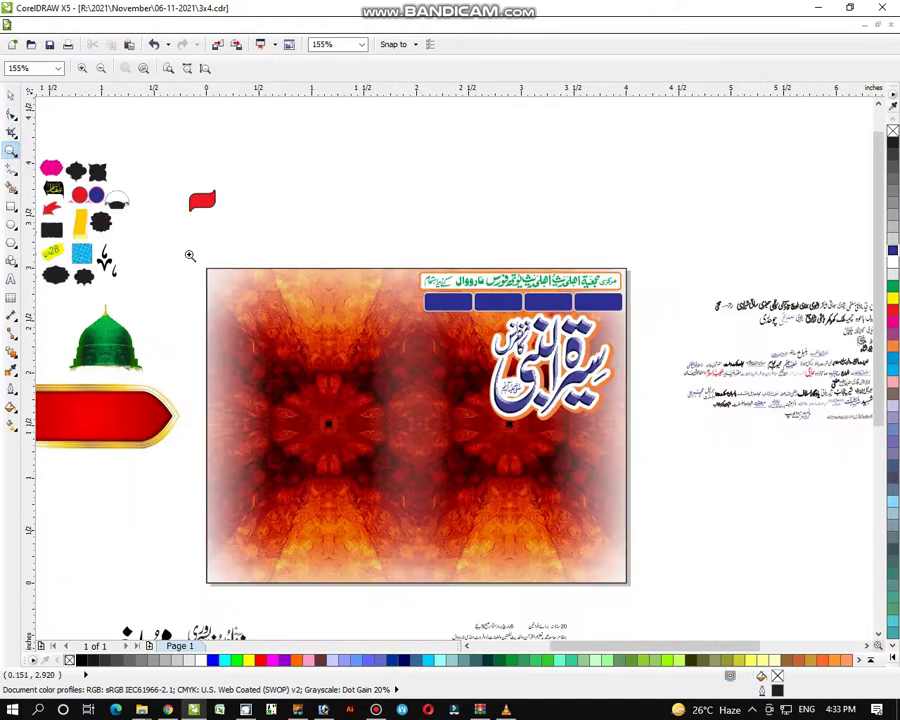
pyautogui.scroll(-1, 281, 311)
pyautogui.moveTo(195, 133); pyautogui.dragTo(719, 607)
pyautogui.moveTo(142, 140); pyautogui.dragTo(672, 536)
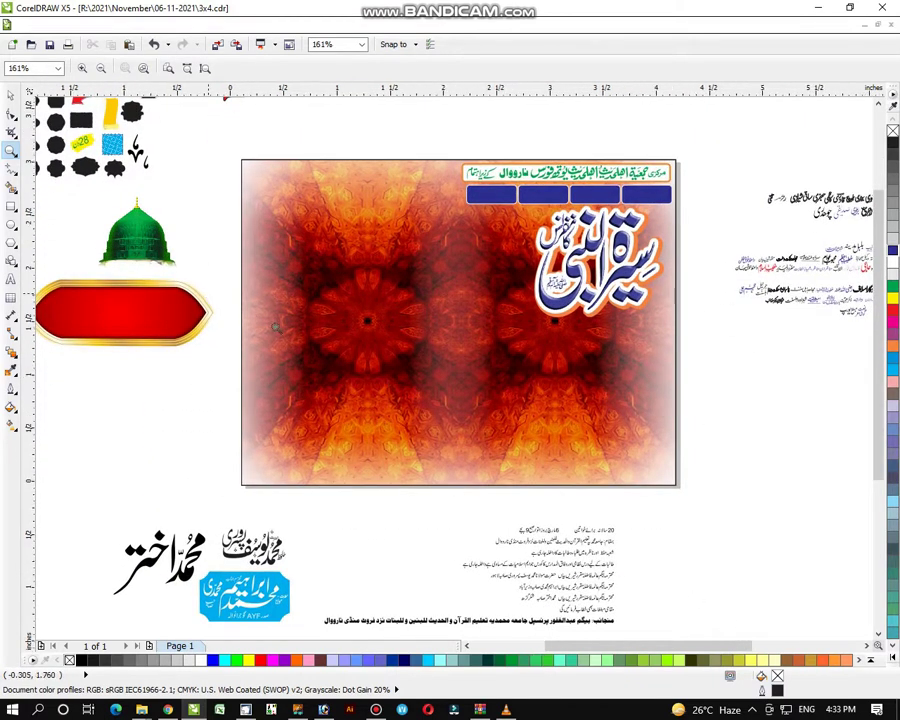
pyautogui.scroll(-2, 269, 347)
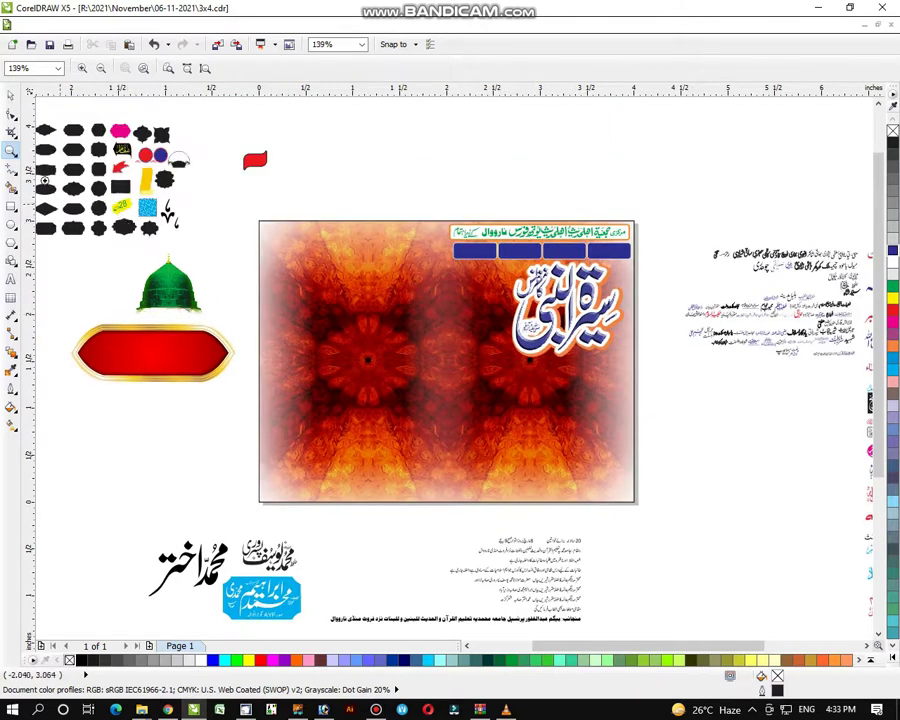
pyautogui.click(10, 97)
pyautogui.moveTo(70, 314); pyautogui.dragTo(255, 426)
pyautogui.moveTo(154, 350); pyautogui.dragTo(345, 330)
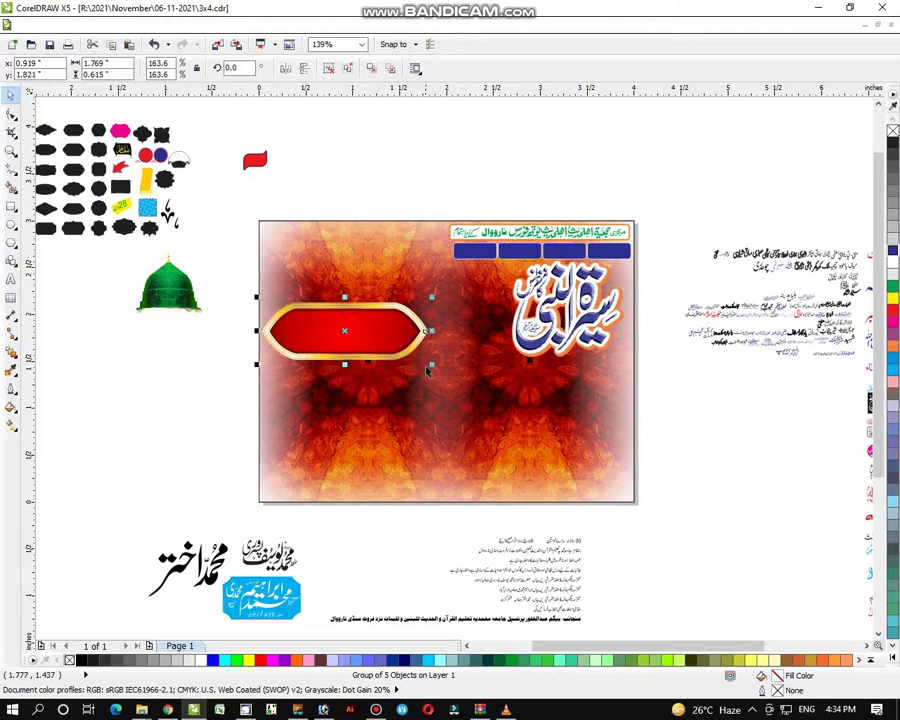
pyautogui.moveTo(429, 365); pyautogui.dragTo(459, 371)
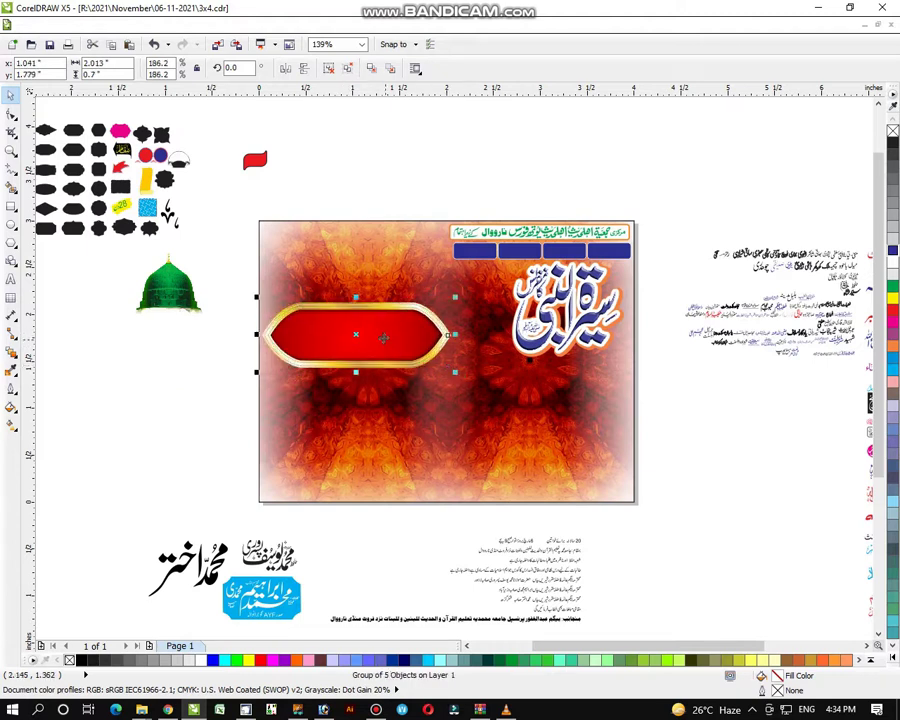
# Step: Position the gold-framed panel in the poster's upper-left corner and stack two duplicates of it below
pyautogui.moveTo(383, 338); pyautogui.dragTo(364, 343)
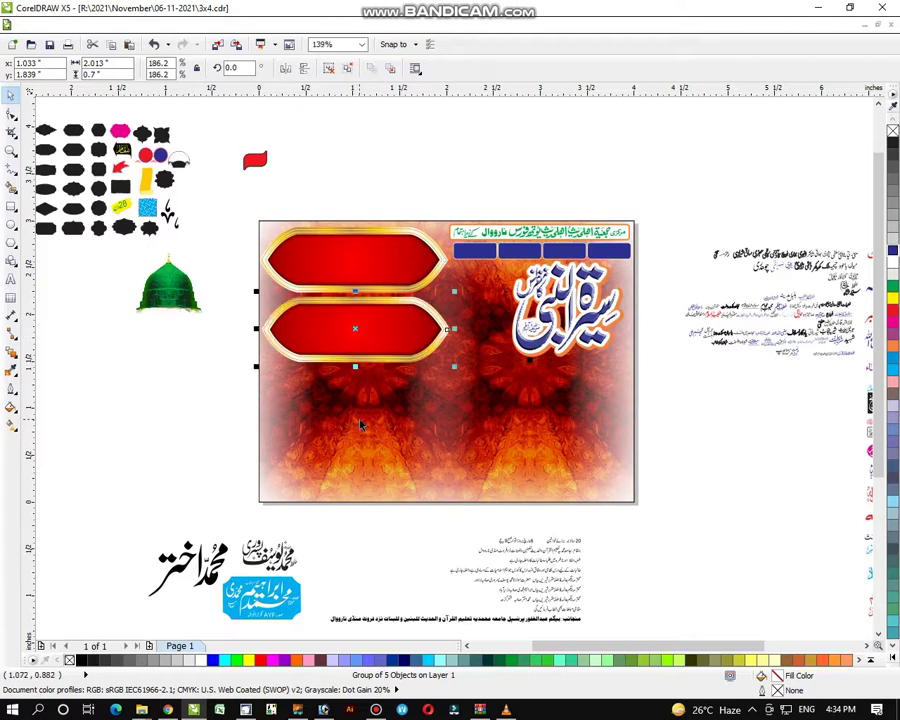
pyautogui.hotkey('ctrl', 'r')
pyautogui.click(156, 431)
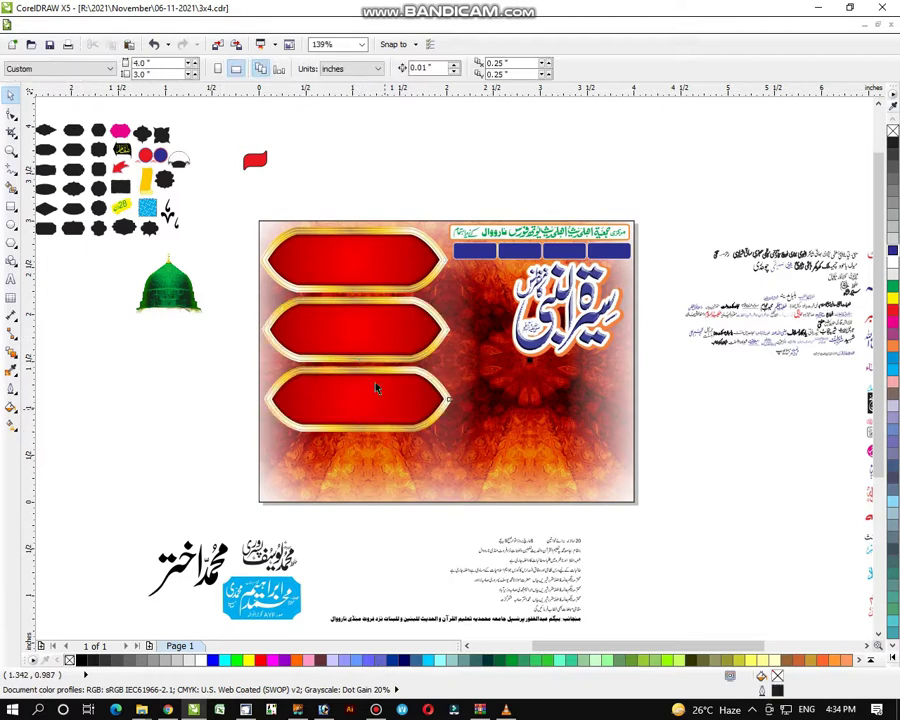
# Step: Centre-align the three gold-framed panels vertically and stretch the stack to about 2.05 in wide and 2.844 in tall
pyautogui.click(362, 338)
pyautogui.keyDown('shift'); pyautogui.click(362, 400); pyautogui.keyUp('shift')
pyautogui.keyDown('shift'); pyautogui.click(363, 276); pyautogui.keyUp('shift')
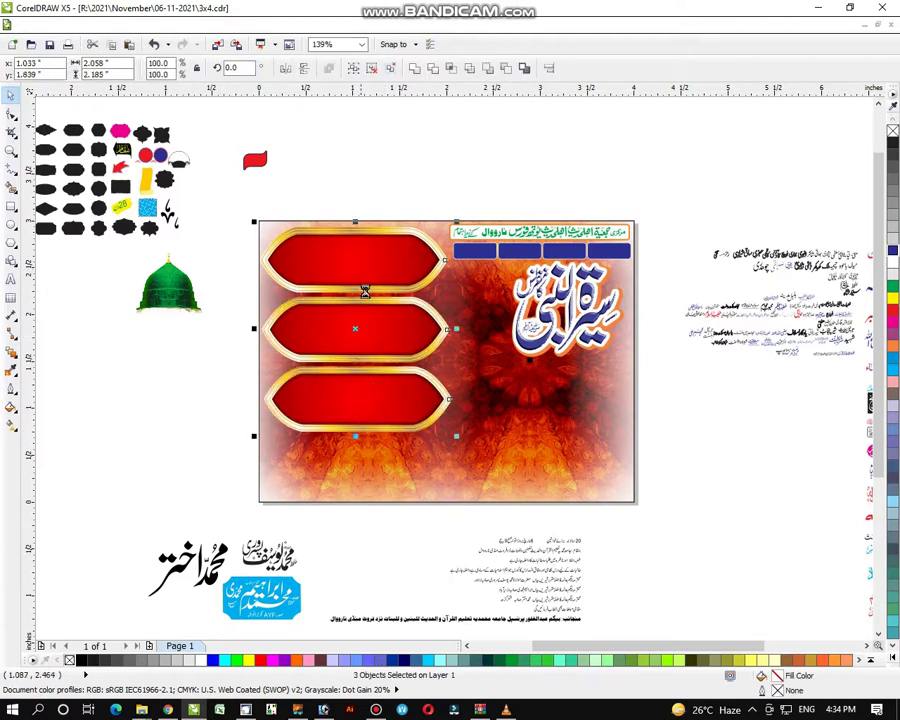
pyautogui.press('c')
pyautogui.moveTo(352, 437); pyautogui.dragTo(355, 497)
pyautogui.moveTo(453, 360); pyautogui.dragTo(457, 363)
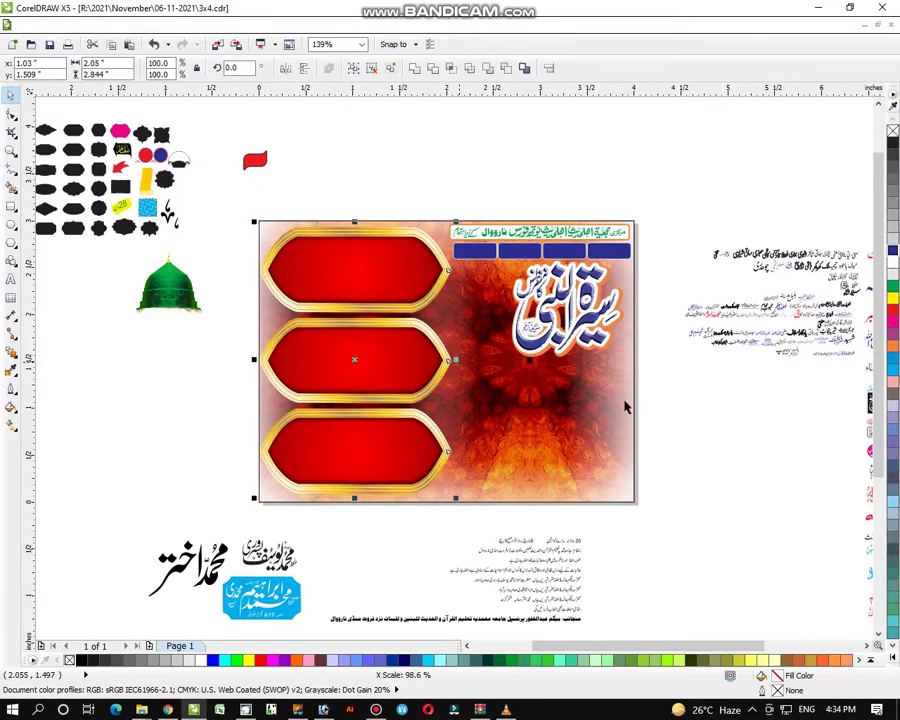
pyautogui.click(677, 412)
# Step: Draw a rectangle about 1.813 × 0.373 in below the title calligraphy and round its corners to 0.042 in
pyautogui.click(10, 151)
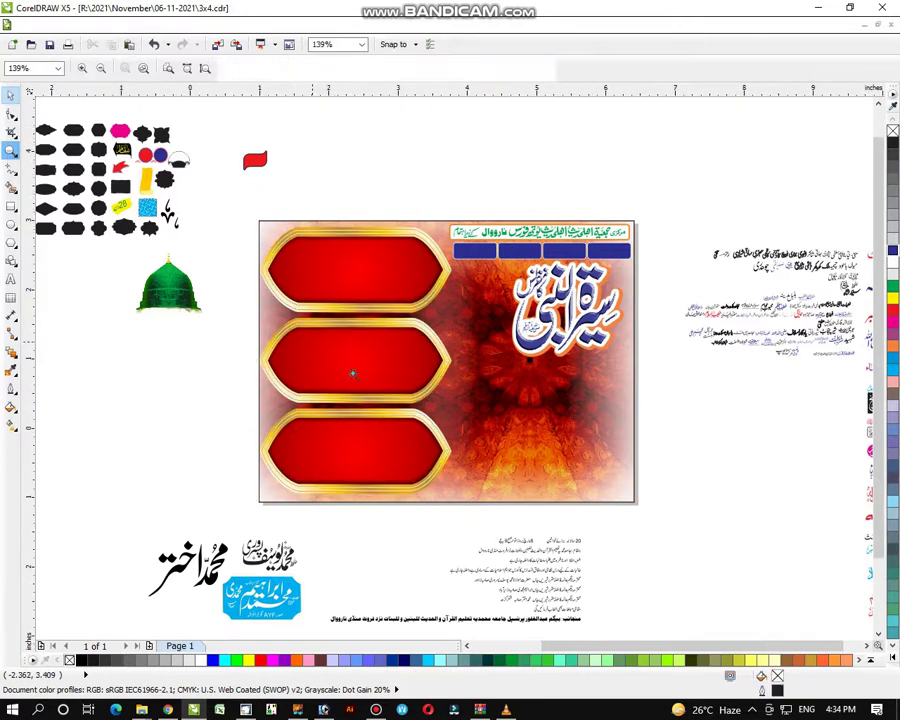
pyautogui.rightClick(351, 372)
pyautogui.moveTo(109, 160); pyautogui.dragTo(555, 521)
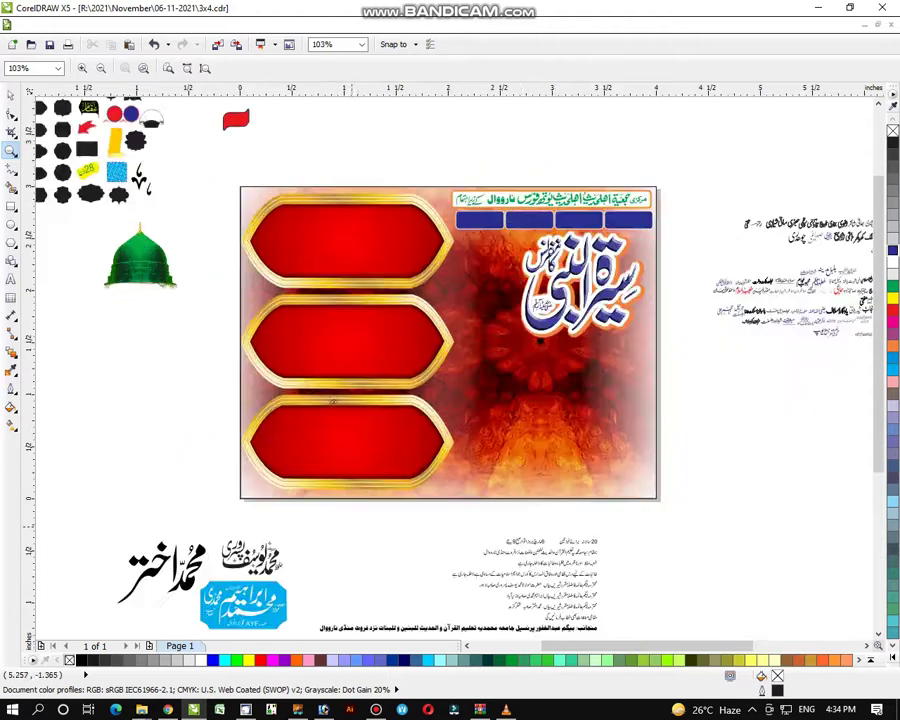
pyautogui.moveTo(188, 157); pyautogui.dragTo(768, 576)
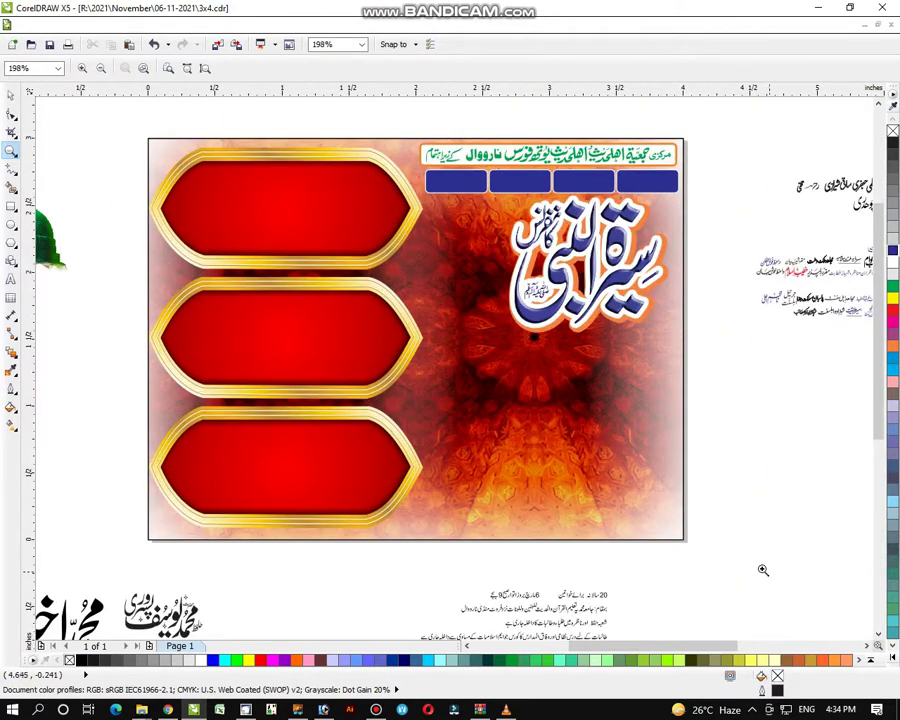
pyautogui.click(12, 208)
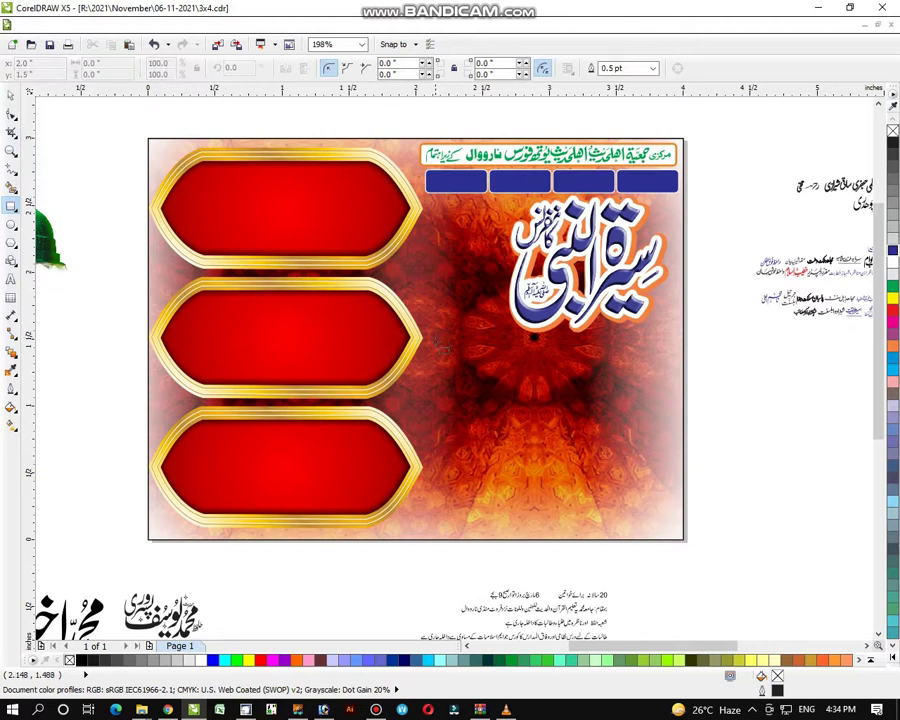
pyautogui.moveTo(432, 343); pyautogui.dragTo(673, 392)
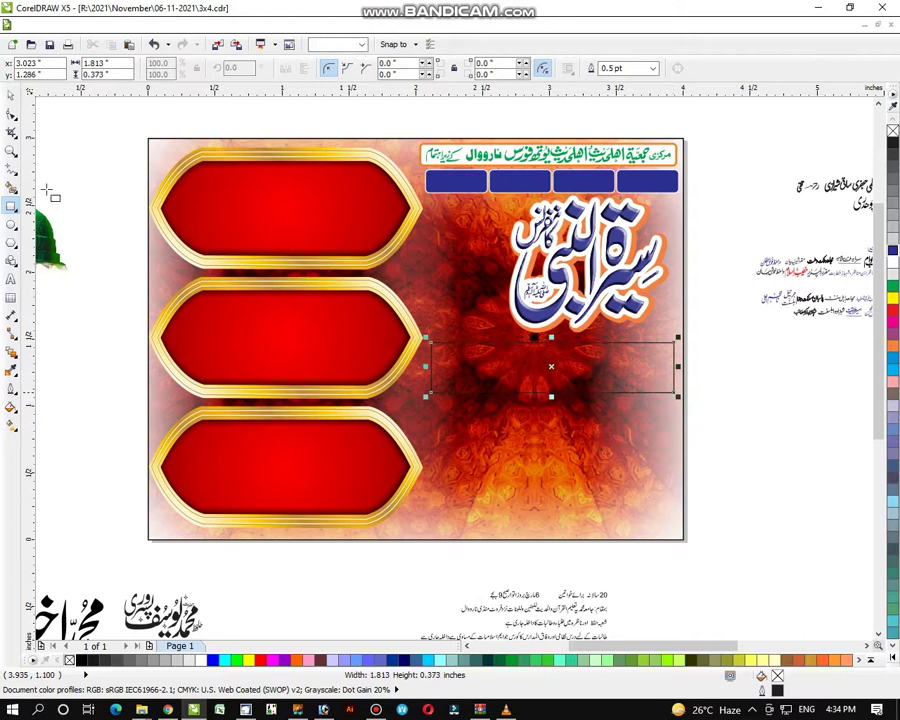
pyautogui.click(11, 113)
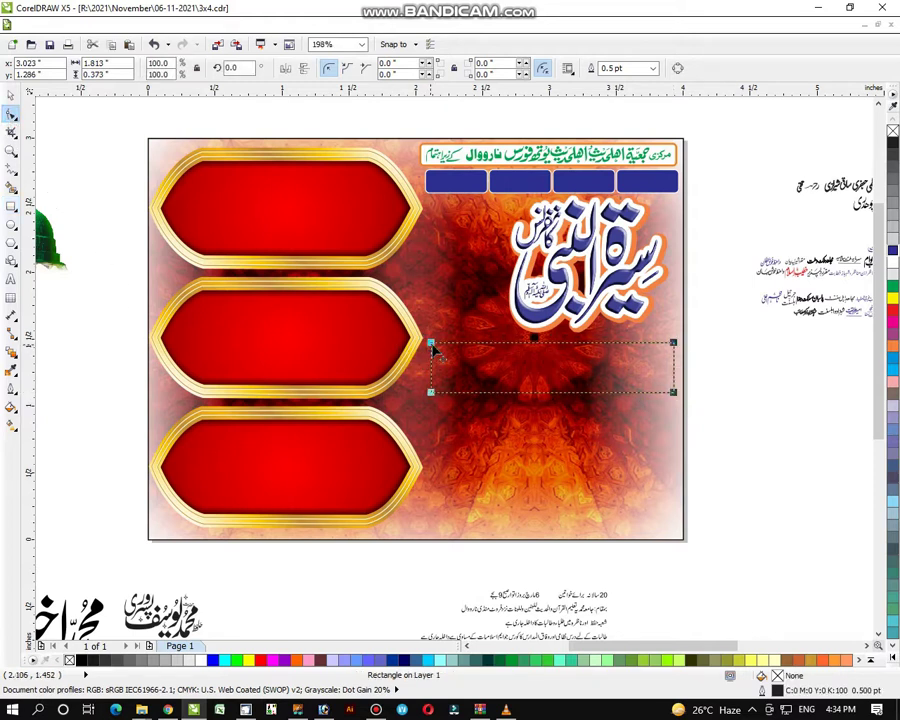
pyautogui.moveTo(431, 347); pyautogui.dragTo(433, 351)
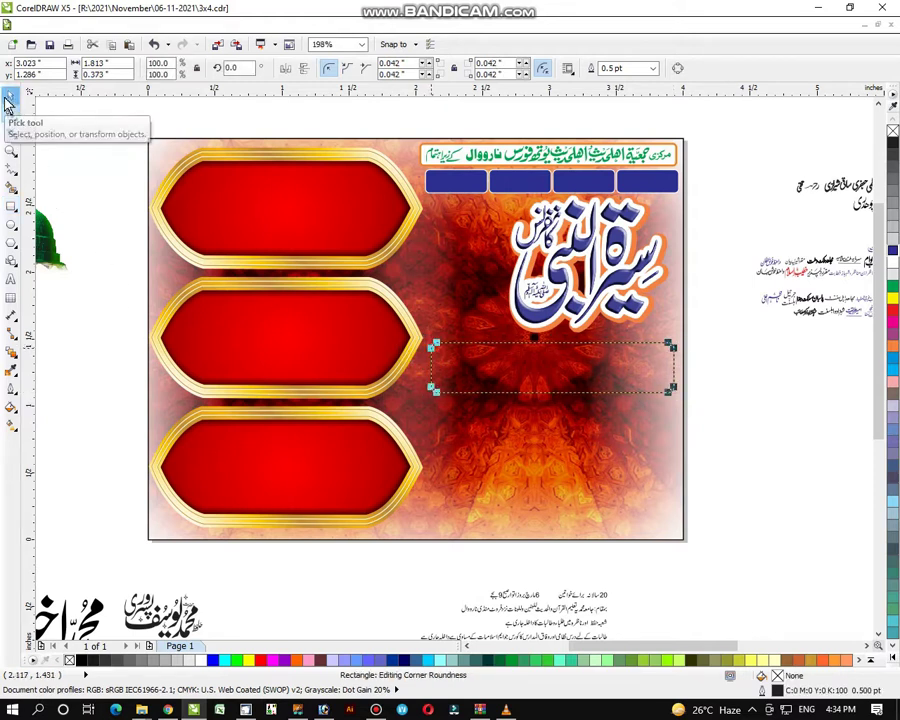
# Step: Widen the rounded rectangle below the title to about 1.866 in, fill it with cyan and outline it in white
pyautogui.click(9, 96)
pyautogui.moveTo(427, 367); pyautogui.dragTo(421, 370)
pyautogui.click(893, 372)
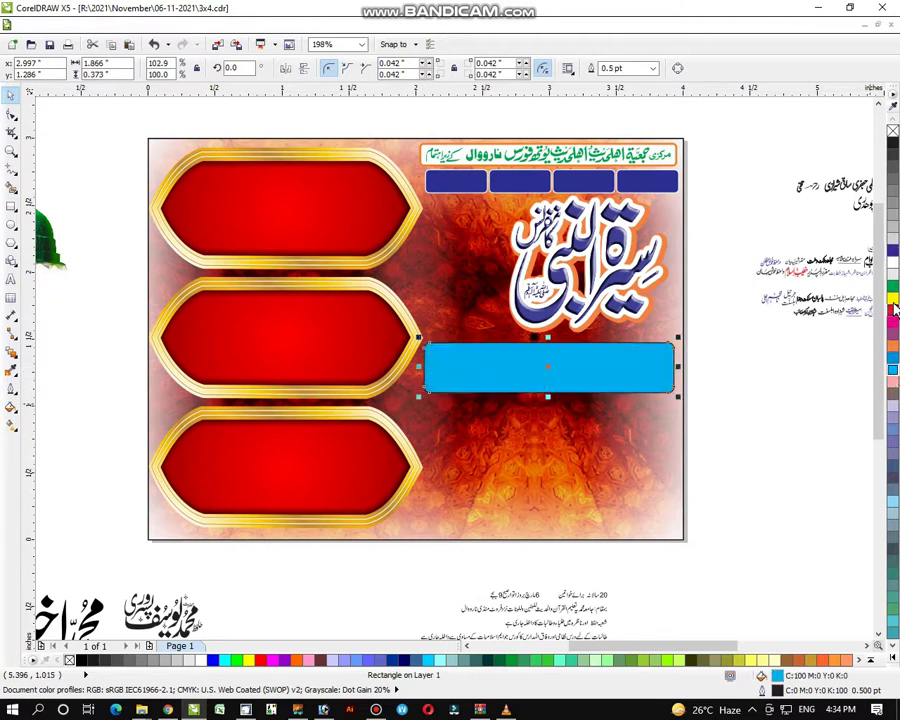
pyautogui.rightClick(894, 264)
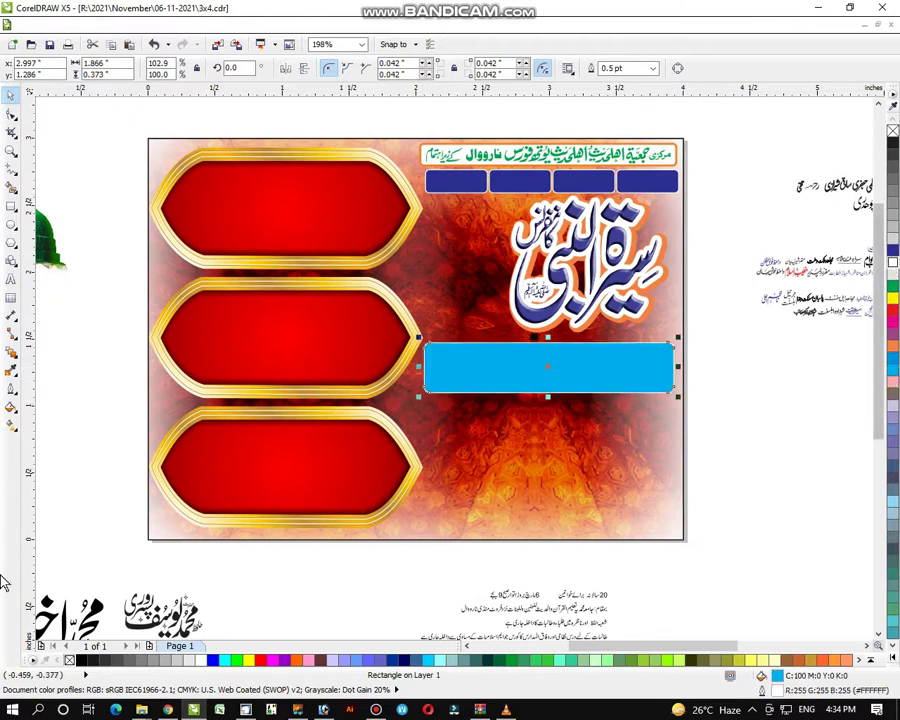
# Step: Set the cyan bar's outline to 3.0 pt with rounded corners and colour it orange
pyautogui.click(12, 391)
pyautogui.click(66, 386)
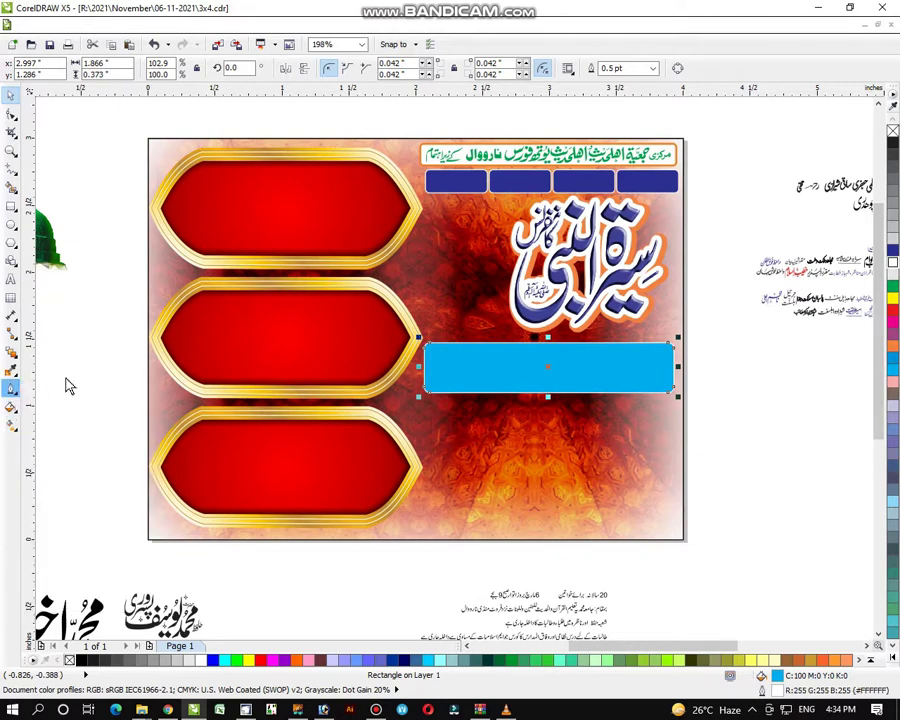
pyautogui.click(377, 278)
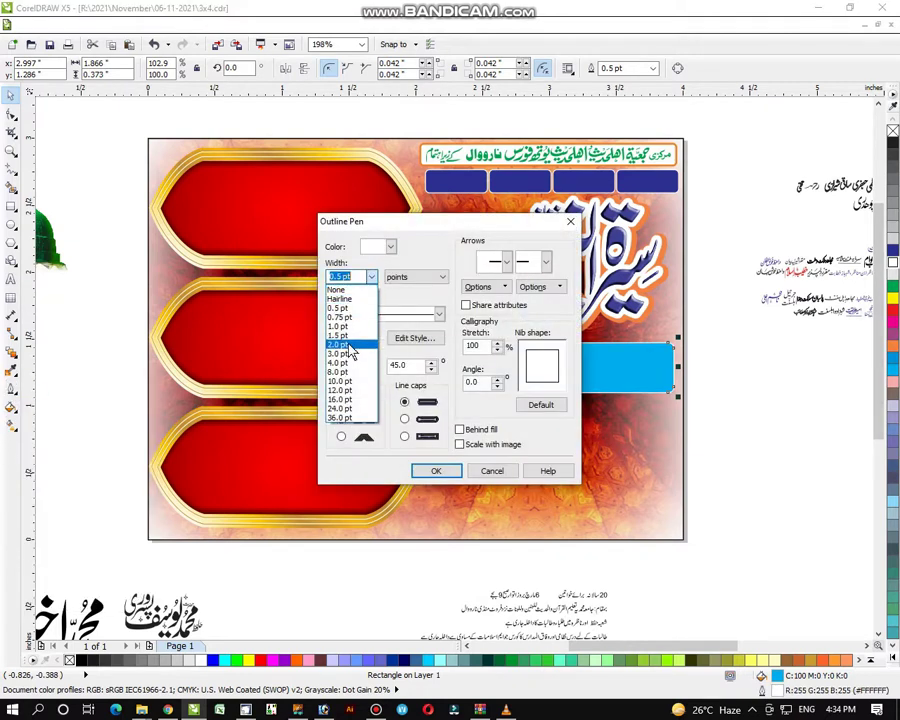
pyautogui.click(346, 352)
pyautogui.click(341, 420)
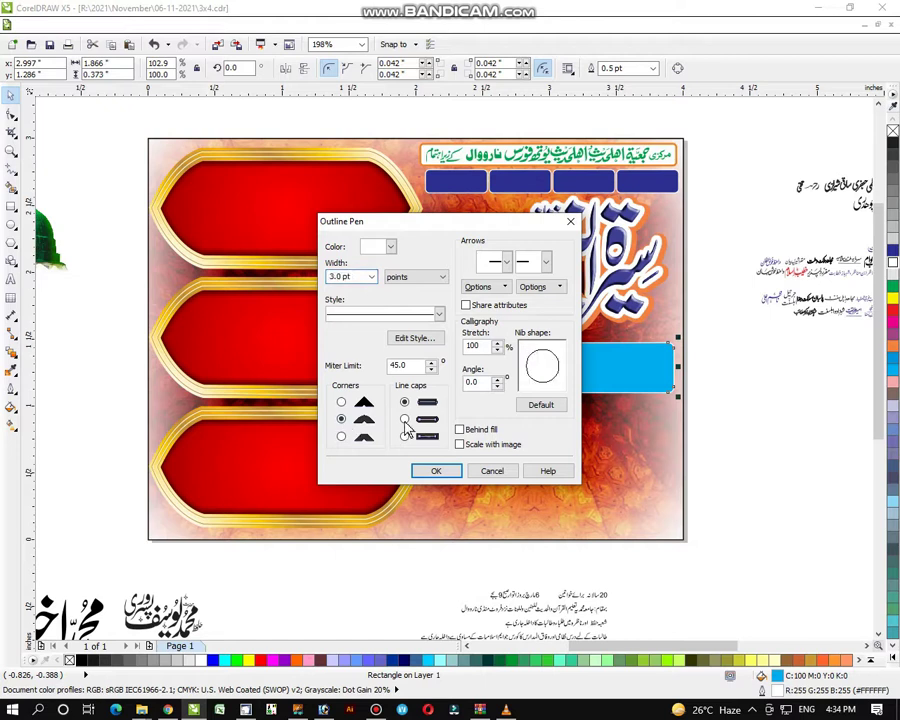
pyautogui.click(436, 471)
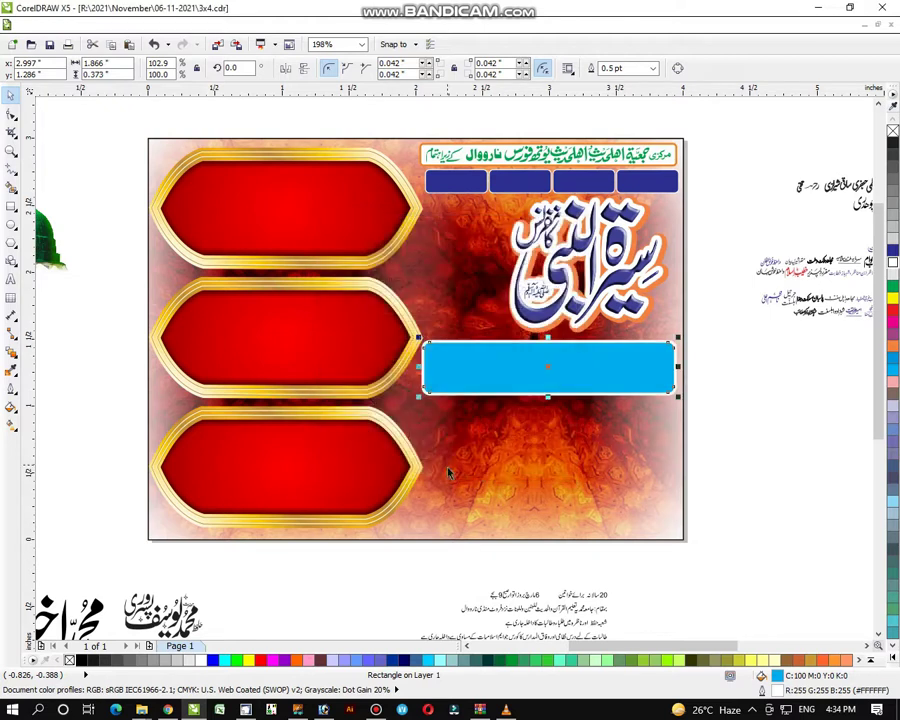
pyautogui.rightClick(893, 346)
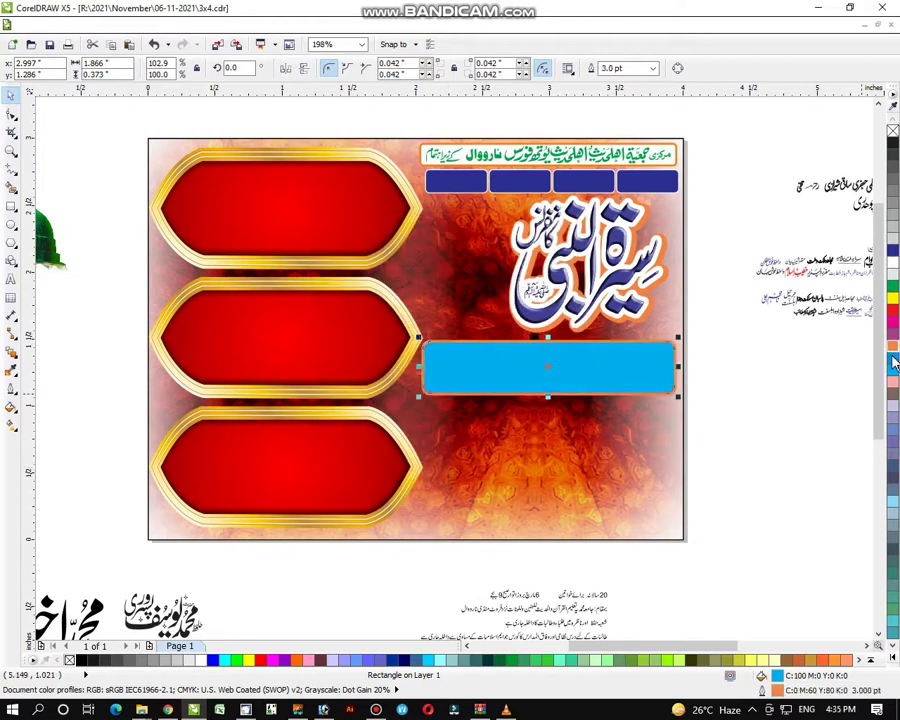
# Step: Recolour the cyan bar's outline yellow
pyautogui.rightClick(892, 298)
pyautogui.click(831, 418)
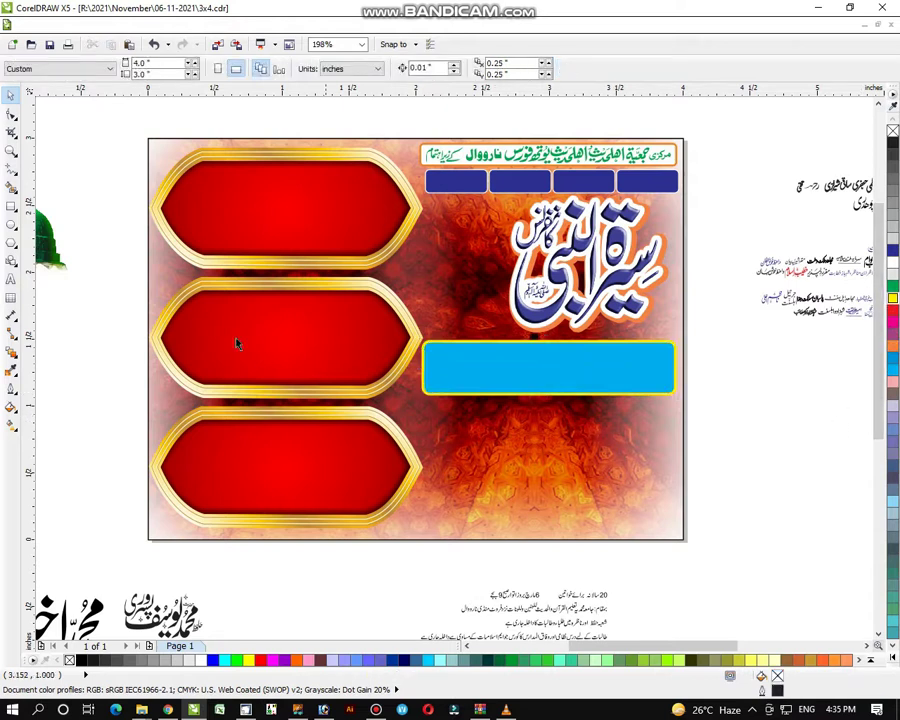
# Step: Shorten the stack of three gold-framed panels from below to about 2.623 in tall, keeping its width
pyautogui.click(10, 151)
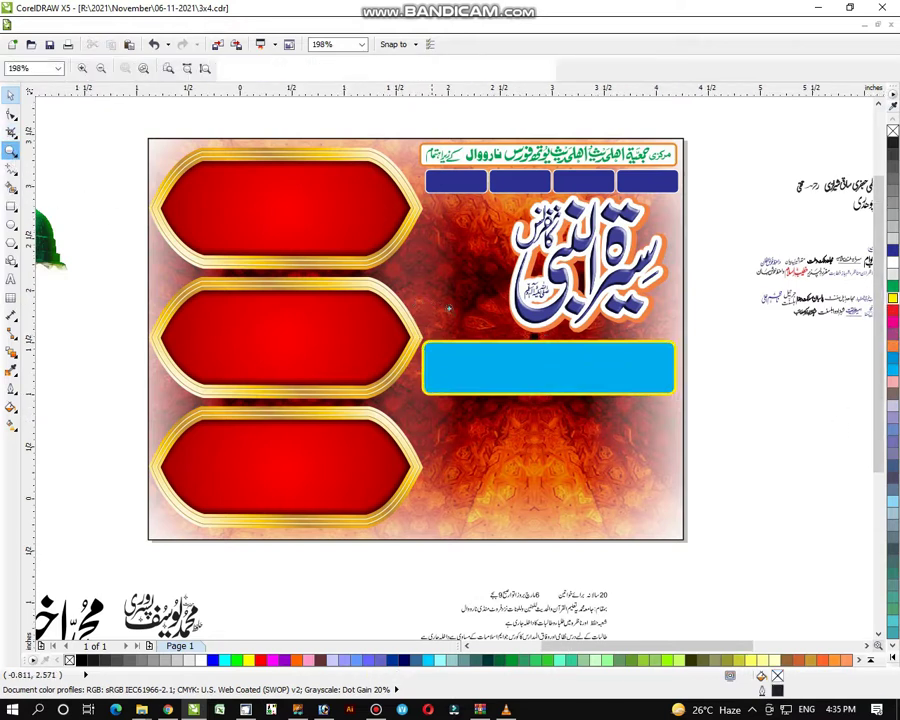
pyautogui.rightClick(436, 303)
pyautogui.rightClick(398, 424)
pyautogui.moveTo(70, 134); pyautogui.dragTo(564, 595)
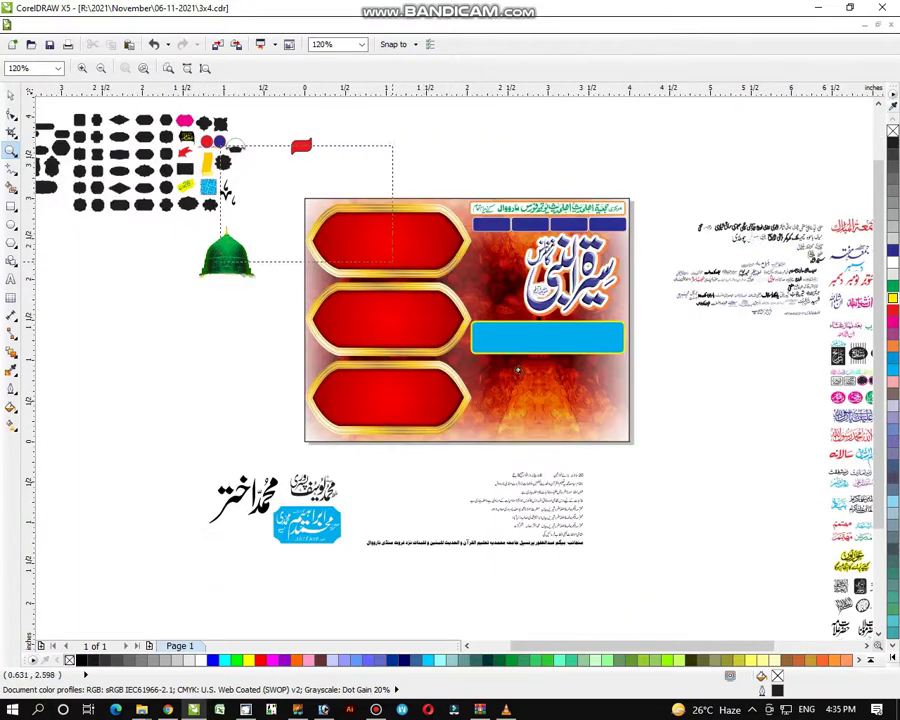
pyautogui.moveTo(221, 141); pyautogui.dragTo(689, 565)
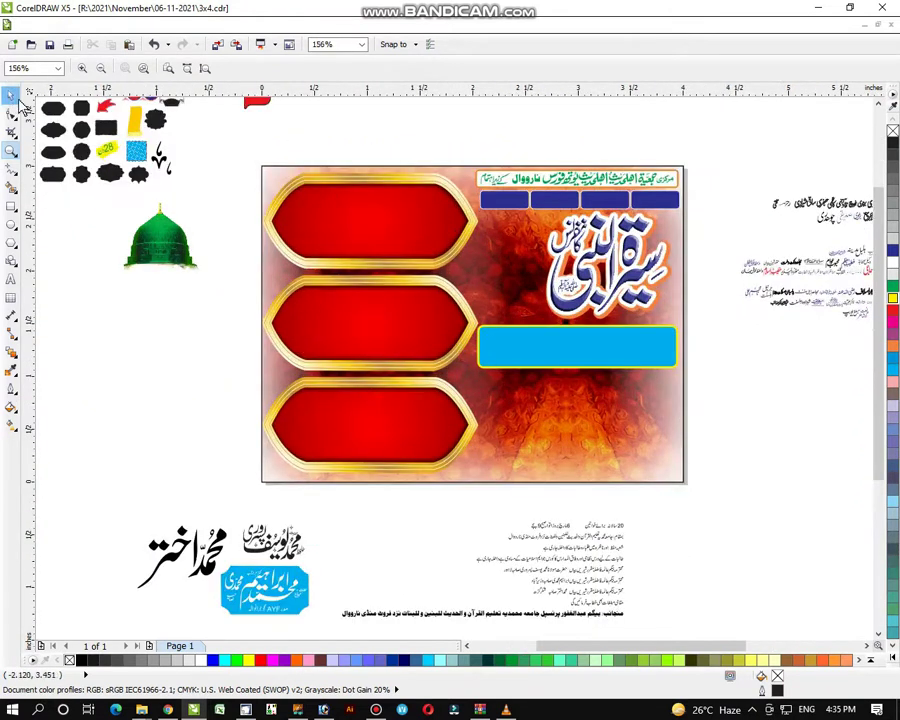
pyautogui.click(10, 94)
pyautogui.moveTo(244, 140); pyautogui.dragTo(497, 497)
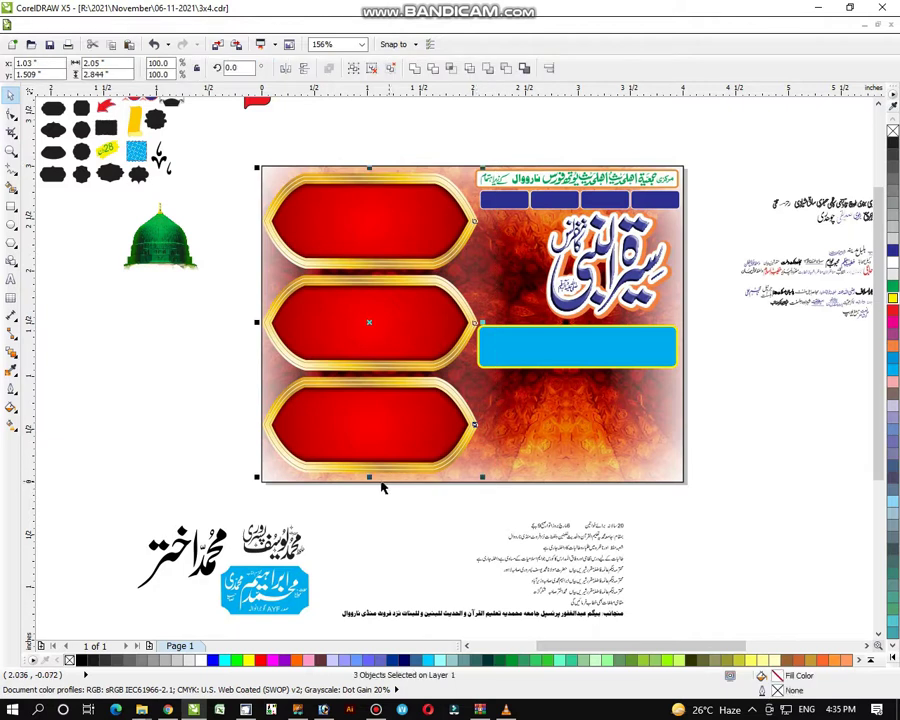
pyautogui.moveTo(371, 475); pyautogui.dragTo(372, 455)
pyautogui.click(247, 456)
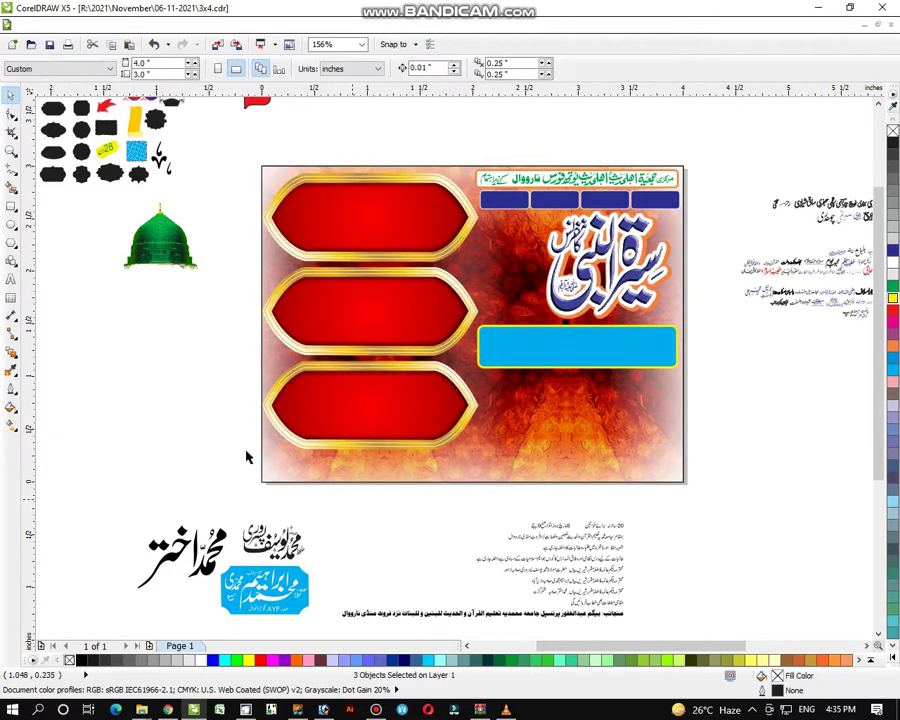
# Step: Draw a rectangle across the poster's bottom edge, adjust it to about 5.13 × 0.567 in, and fill it with magenta
pyautogui.click(12, 208)
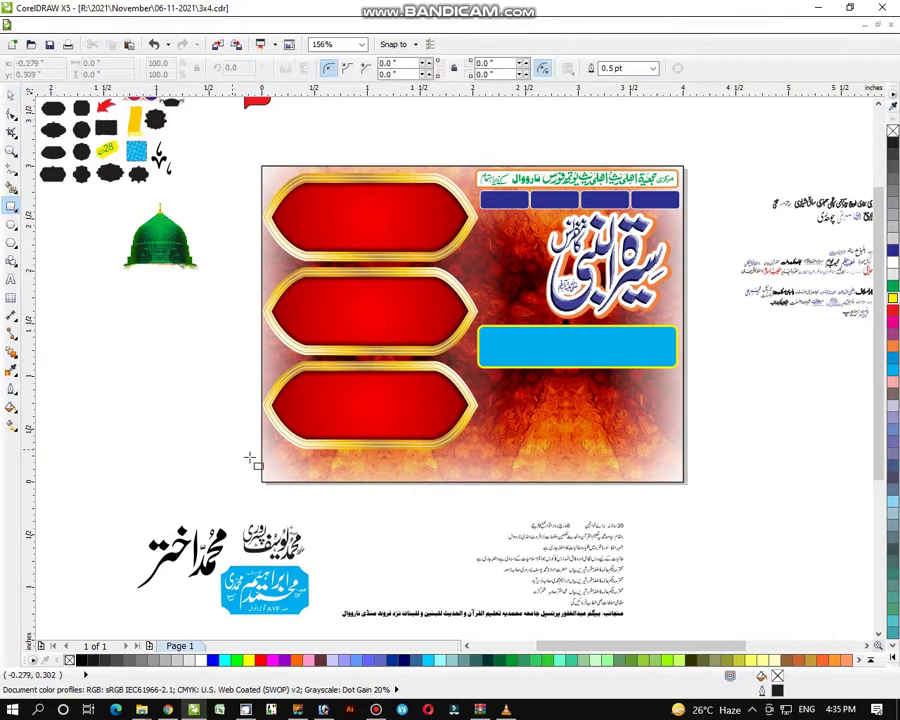
pyautogui.moveTo(232, 449); pyautogui.dragTo(777, 516)
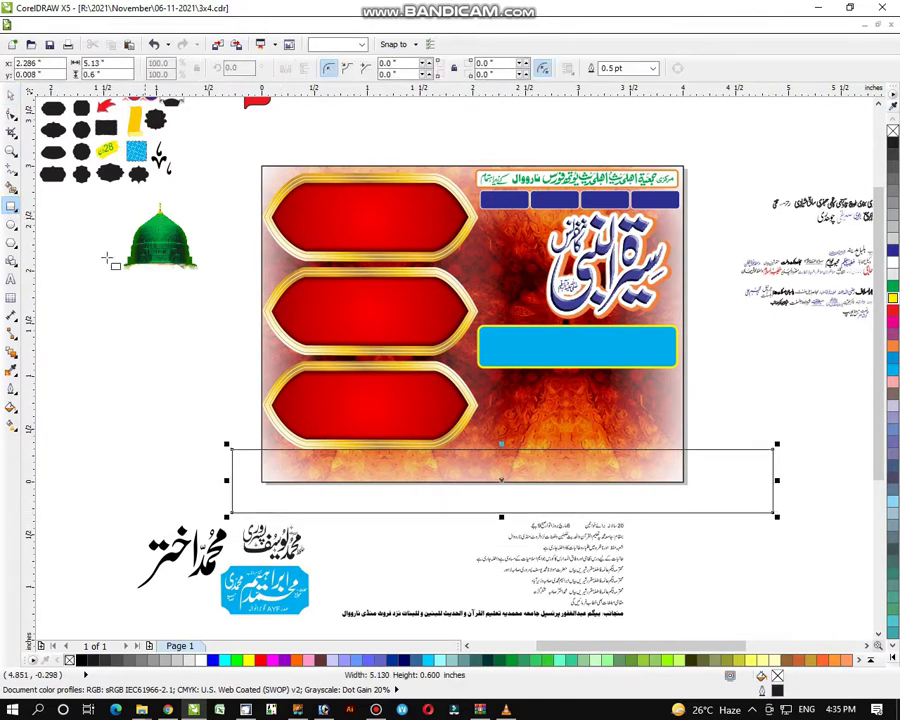
pyautogui.press('space')
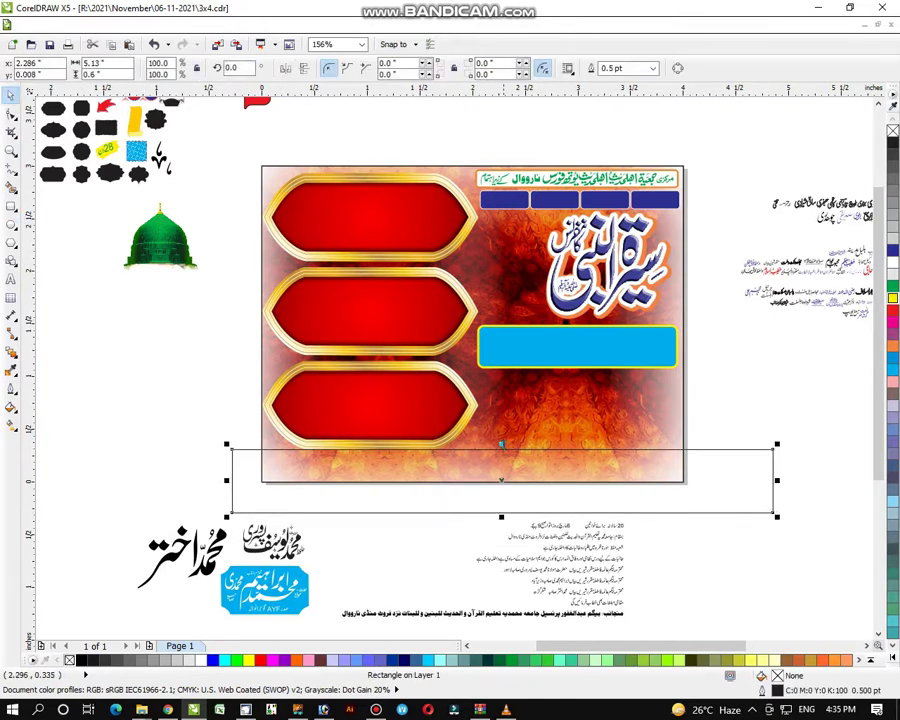
pyautogui.moveTo(502, 444); pyautogui.dragTo(392, 446)
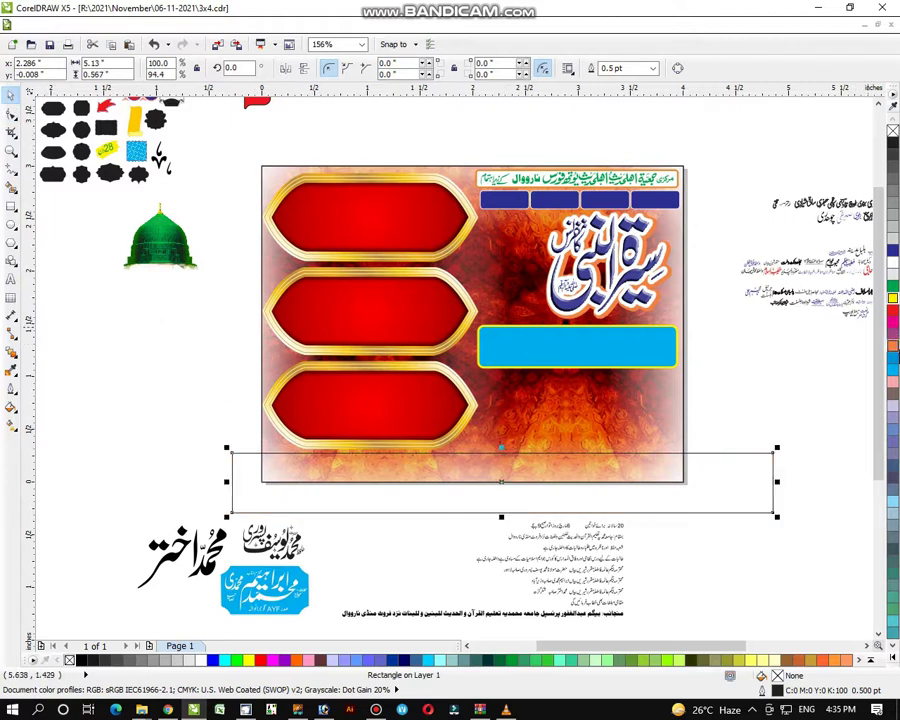
pyautogui.click(894, 324)
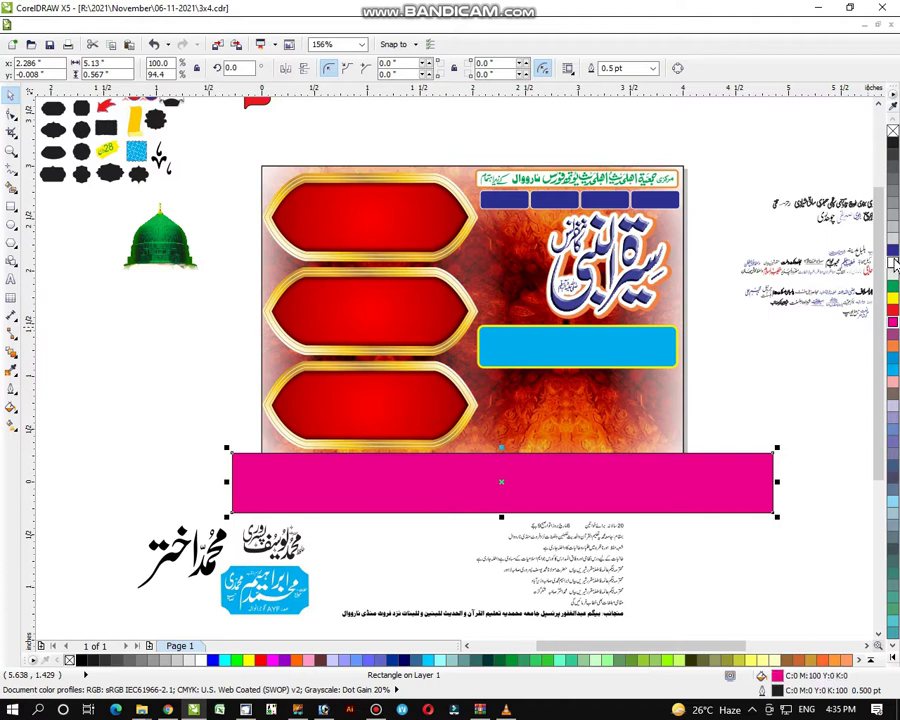
# Step: Give the magenta strip a white 4.0 pt outline with rounded corners
pyautogui.click(13, 389)
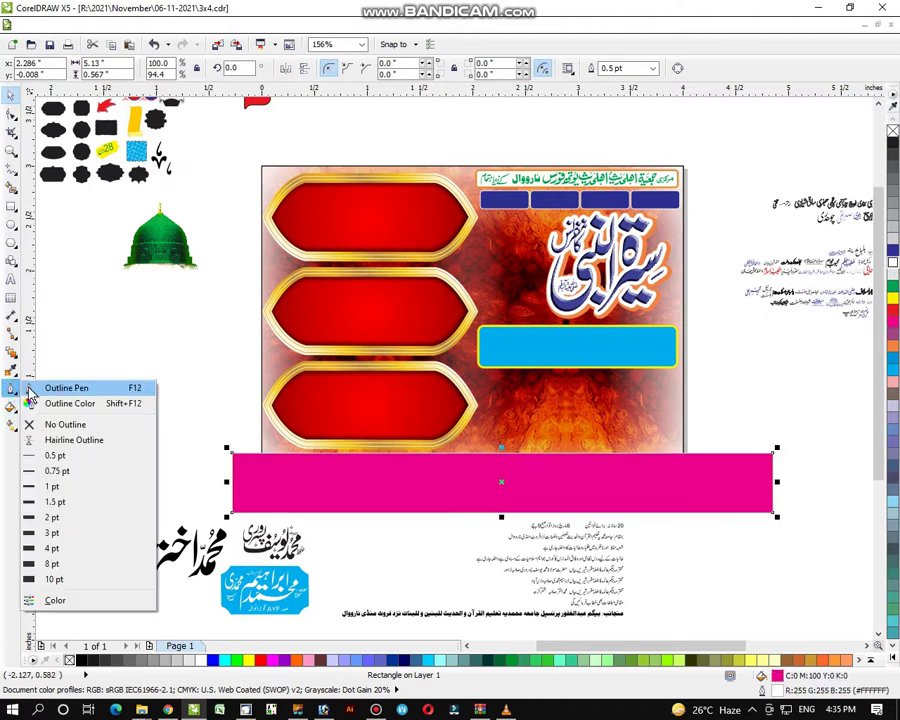
pyautogui.click(66, 388)
pyautogui.click(371, 277)
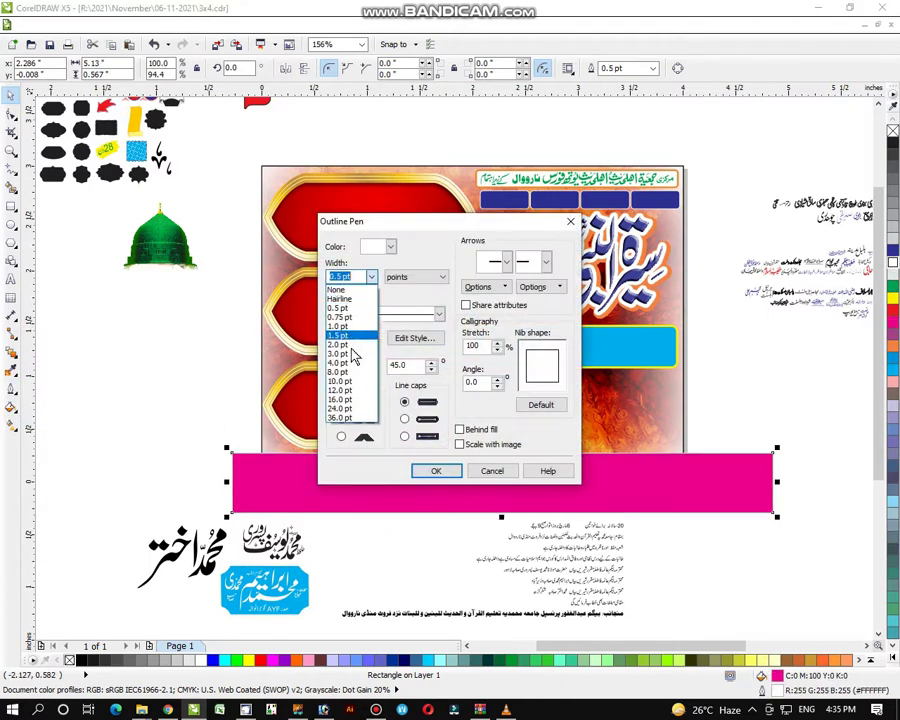
pyautogui.click(340, 362)
pyautogui.click(341, 419)
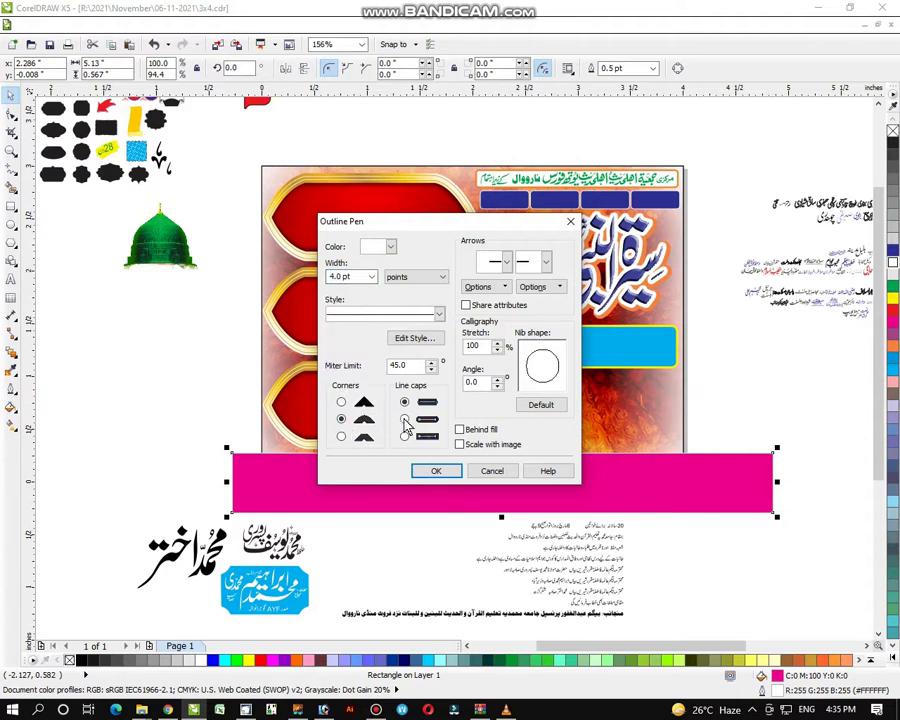
pyautogui.click(453, 475)
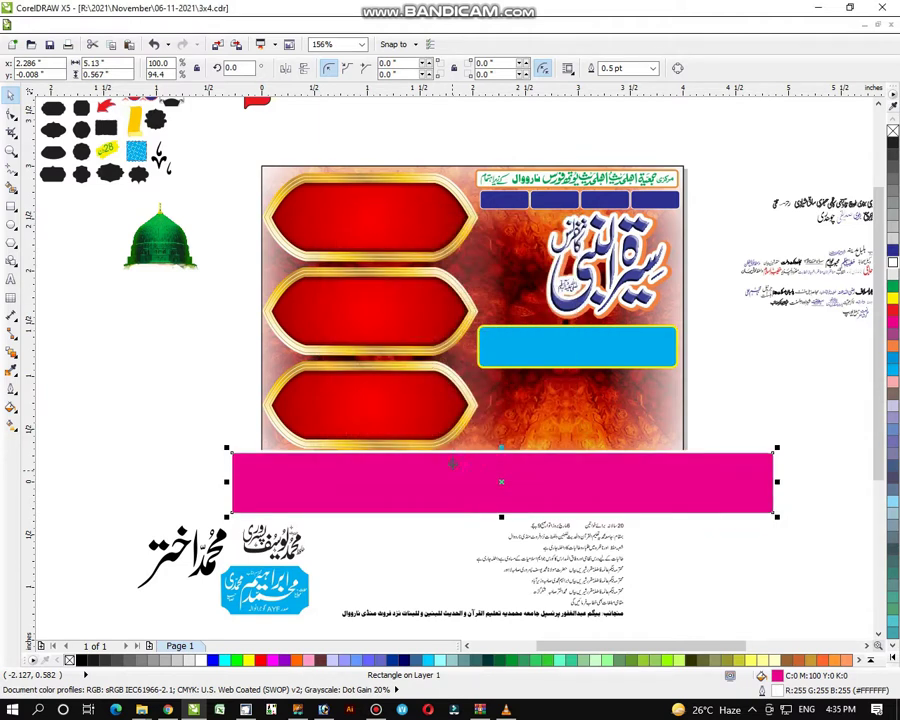
# Step: PowerClip the magenta strip inside the poster's background rectangle
pyautogui.click(210, 28)
pyautogui.moveTo(295, 236)
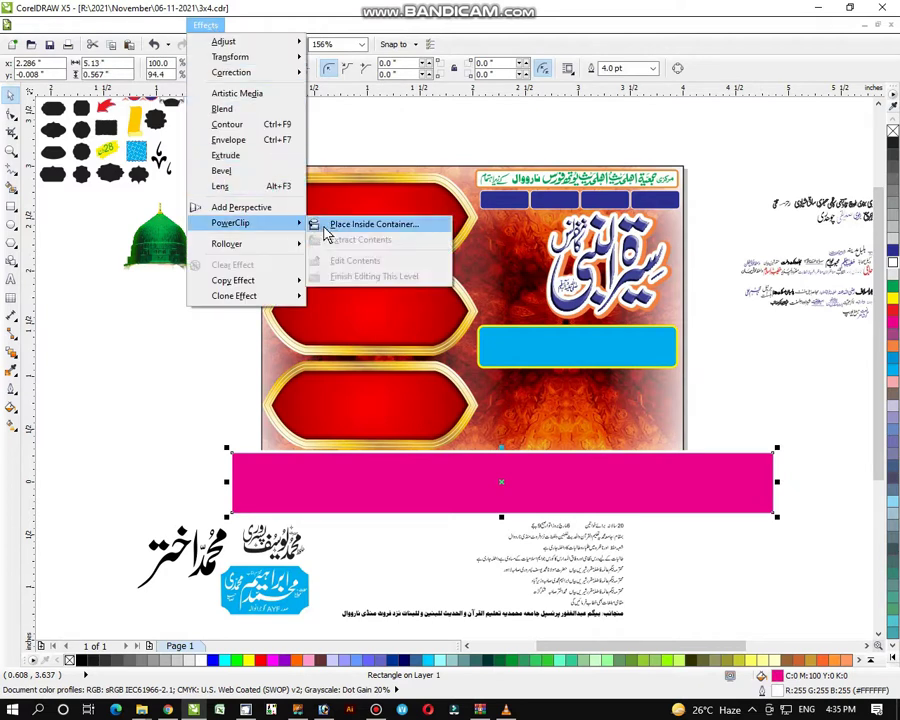
pyautogui.click(330, 226)
pyautogui.click(581, 424)
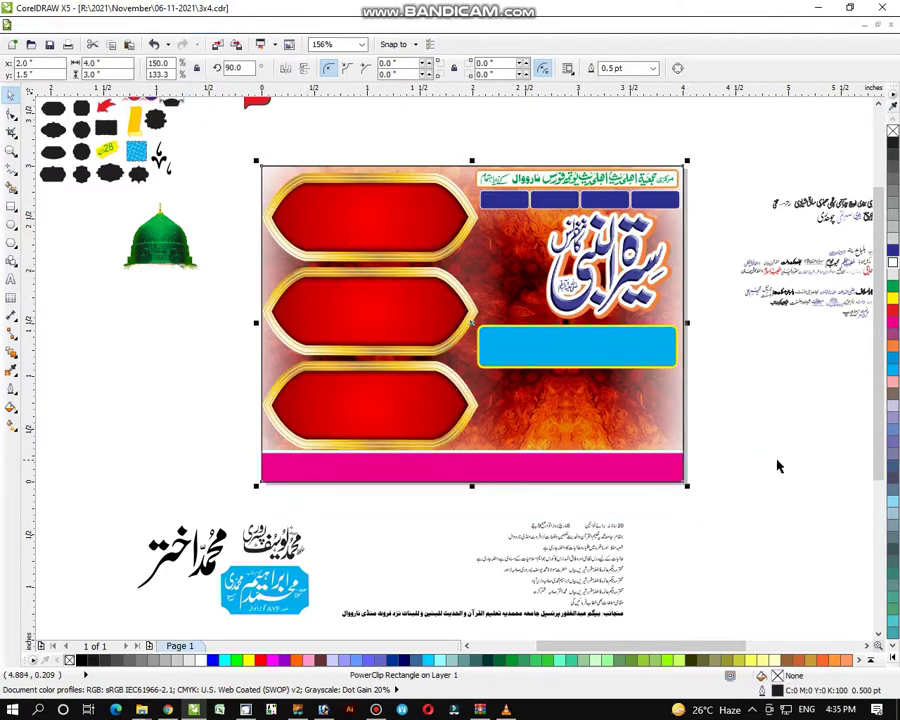
# Step: Shorten the three gold-framed panels slightly more to leave a gap above the magenta strip
pyautogui.moveTo(255, 145); pyautogui.dragTo(488, 464)
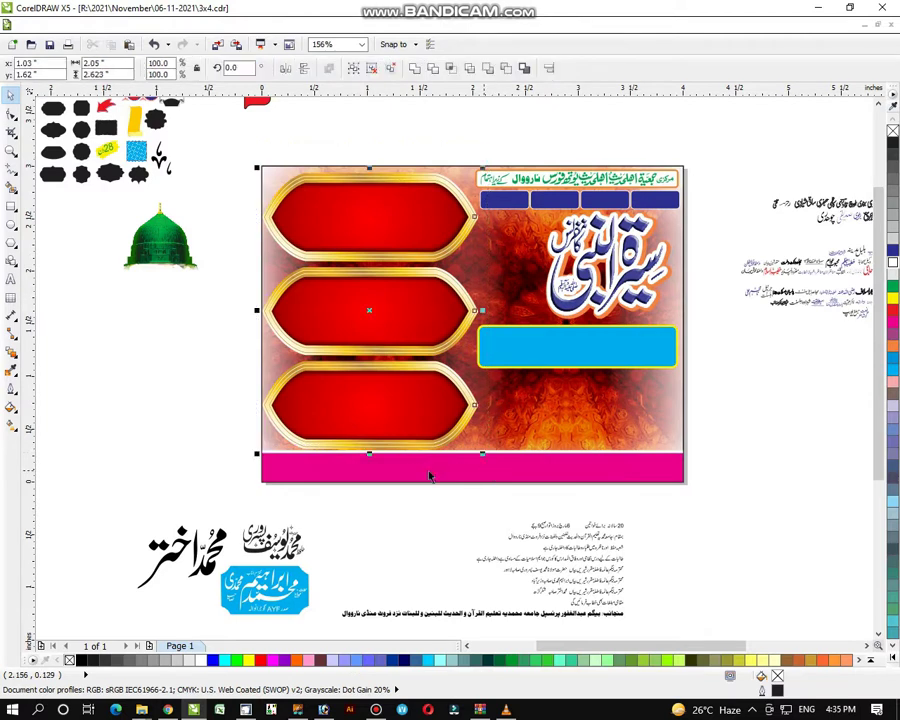
pyautogui.click(802, 456)
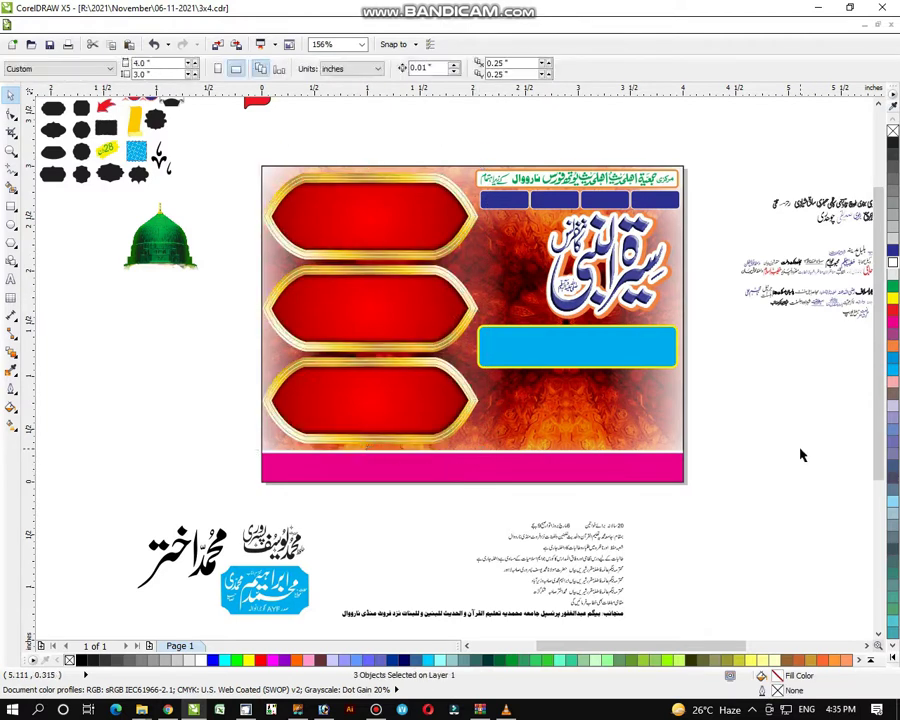
# Step: Examine the poster layout, especially the header, title calligraphy and cyan bar, at closer range
pyautogui.click(10, 152)
pyautogui.scroll(-1, 417, 358)
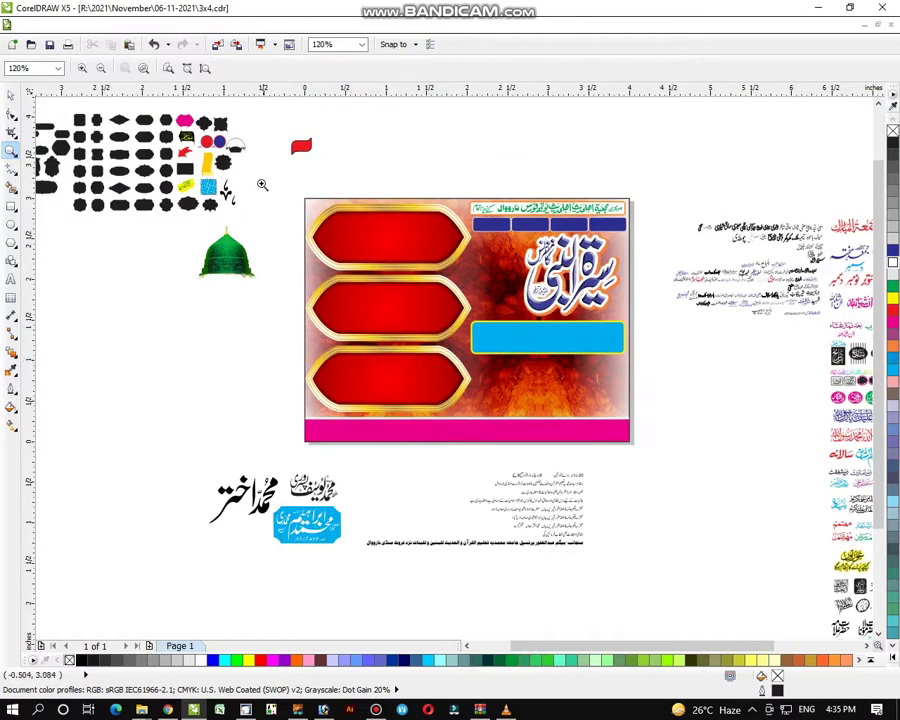
pyautogui.moveTo(258, 170); pyautogui.dragTo(710, 586)
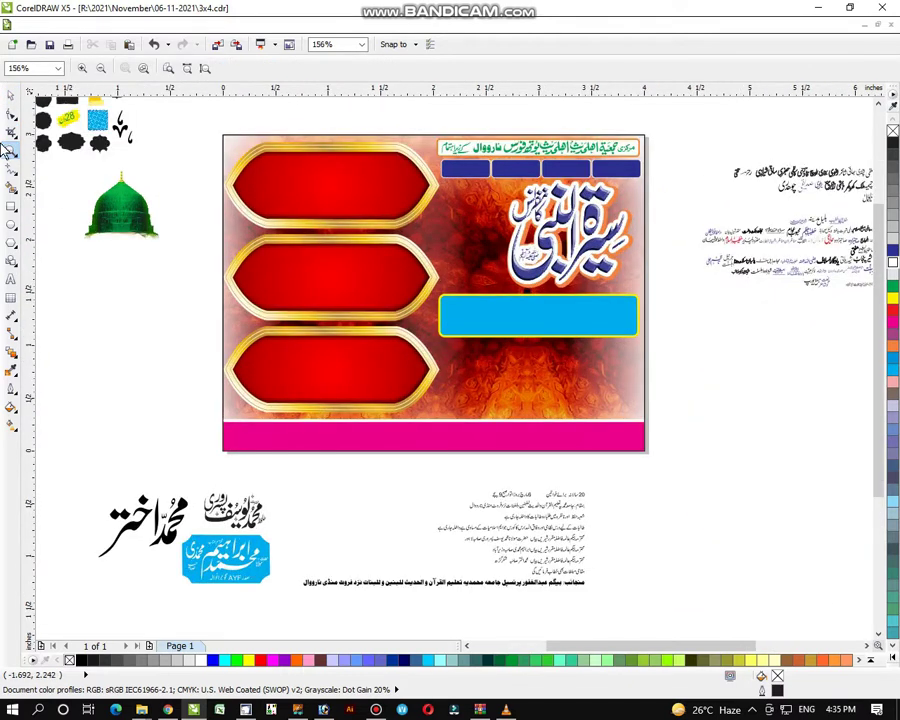
pyautogui.click(10, 94)
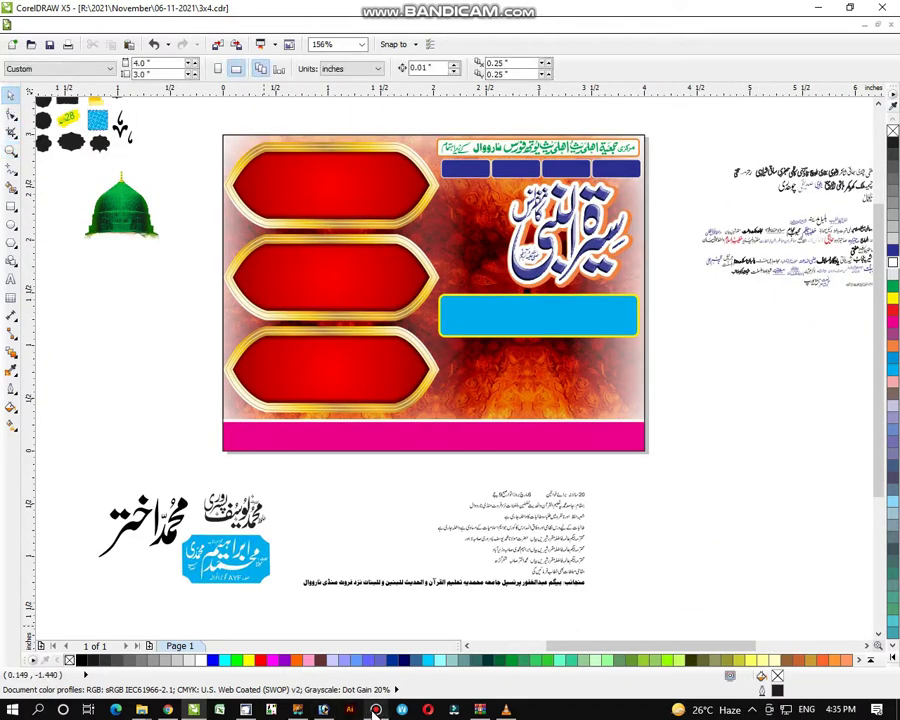
pyautogui.moveTo(374, 712)
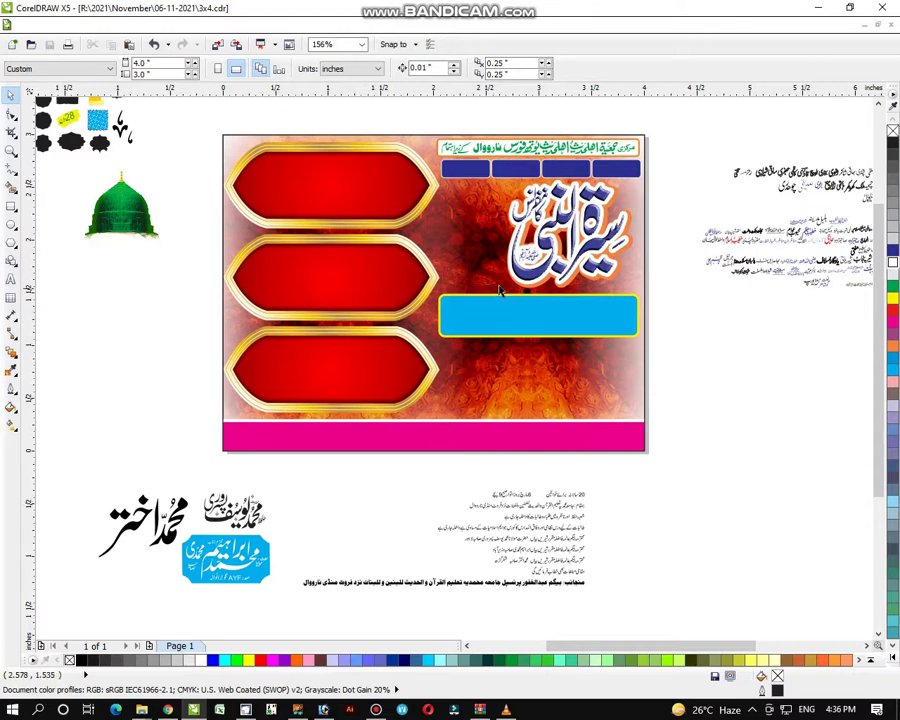
pyautogui.click(11, 149)
pyautogui.moveTo(333, 114); pyautogui.dragTo(719, 428)
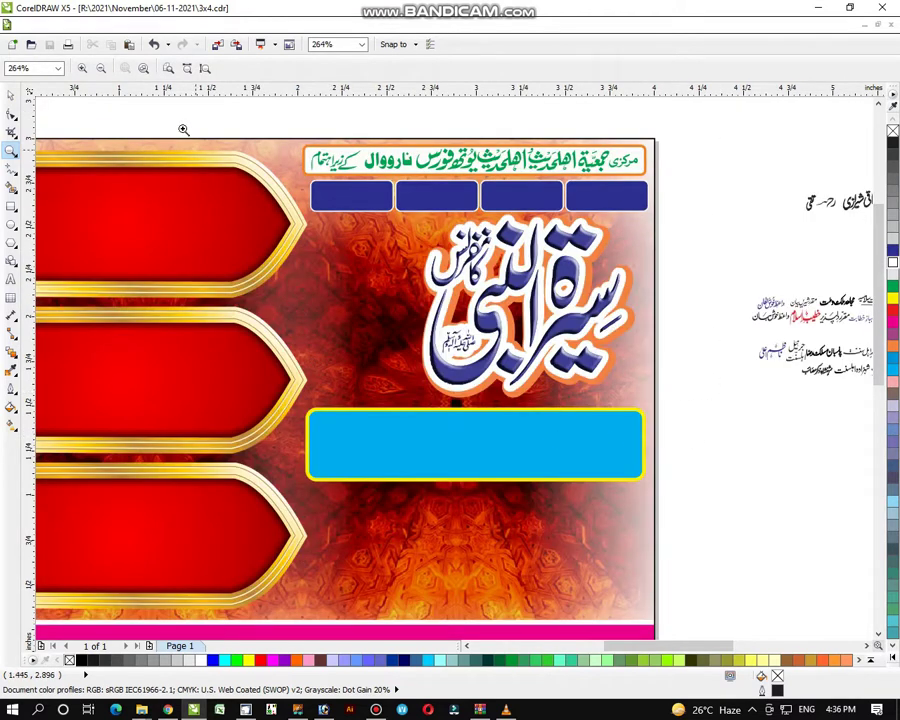
pyautogui.moveTo(183, 129); pyautogui.dragTo(699, 553)
pyautogui.rightClick(390, 439)
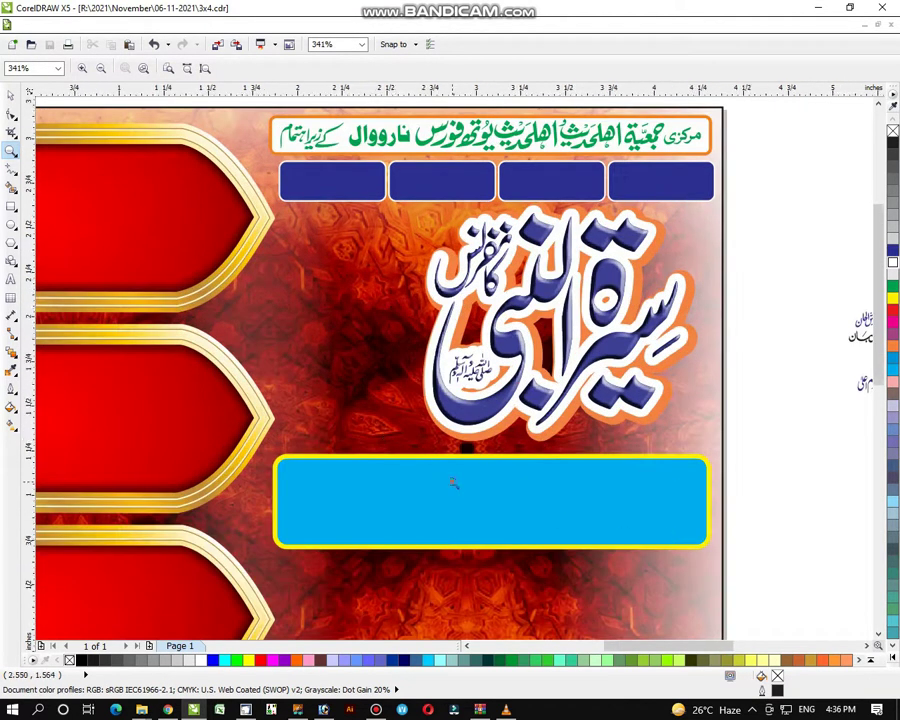
pyautogui.rightClick(448, 499)
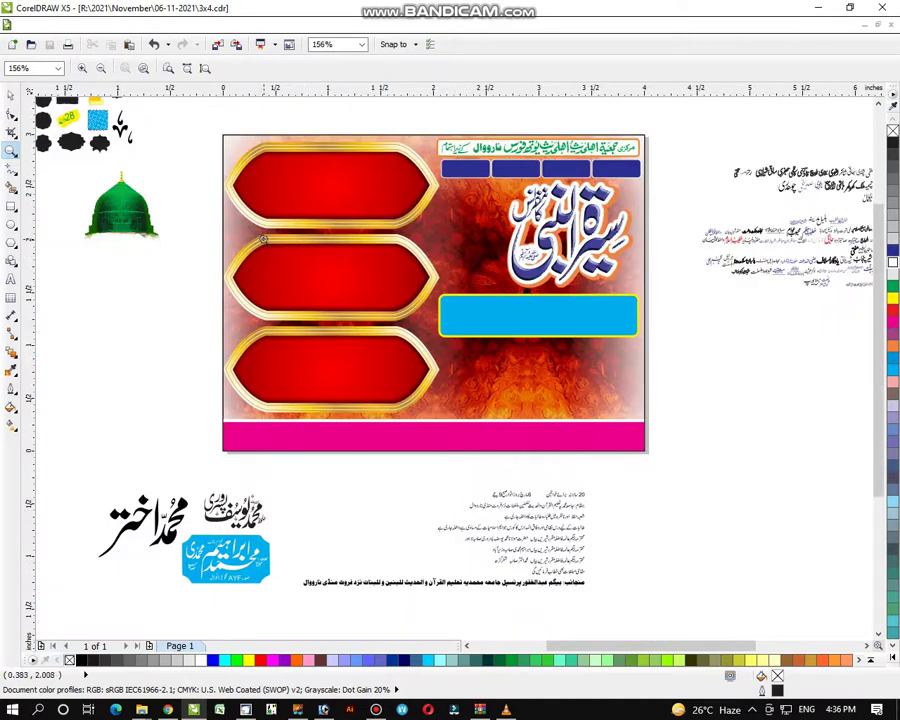
# Step: Ungroup the collection of decorative box shapes beside the poster, then ungroup its subgroup of 15 objects
pyautogui.rightClick(279, 265)
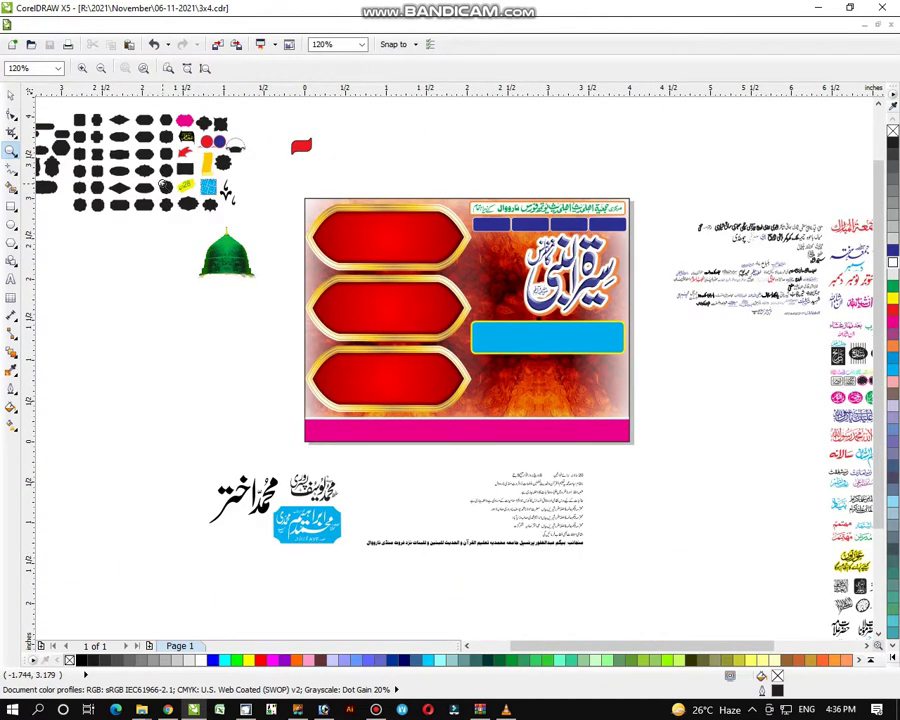
pyautogui.rightClick(197, 241)
pyautogui.rightClick(152, 140)
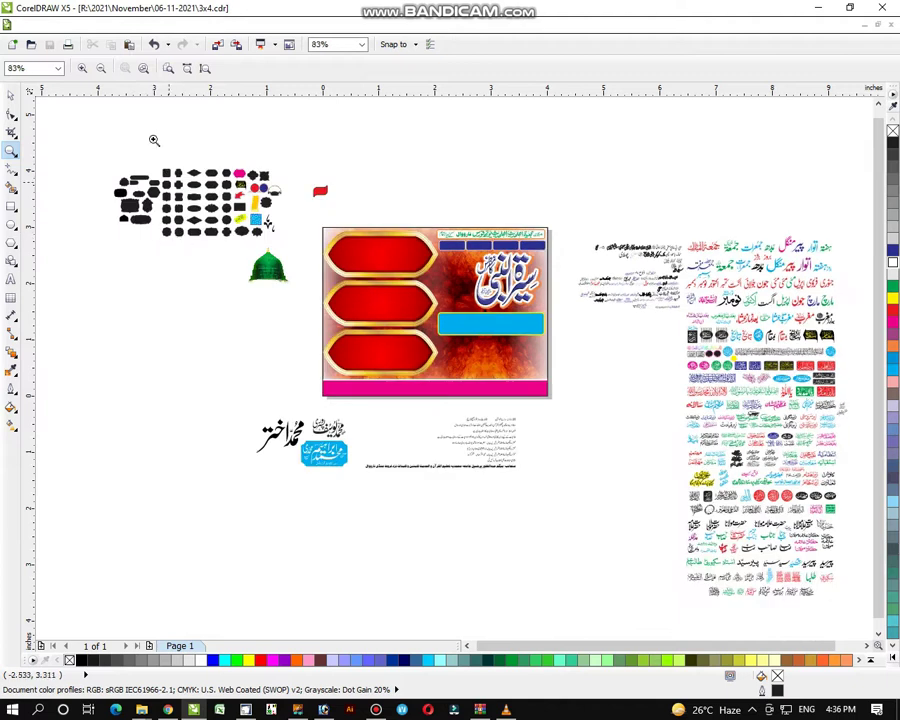
pyautogui.moveTo(144, 94); pyautogui.dragTo(318, 268)
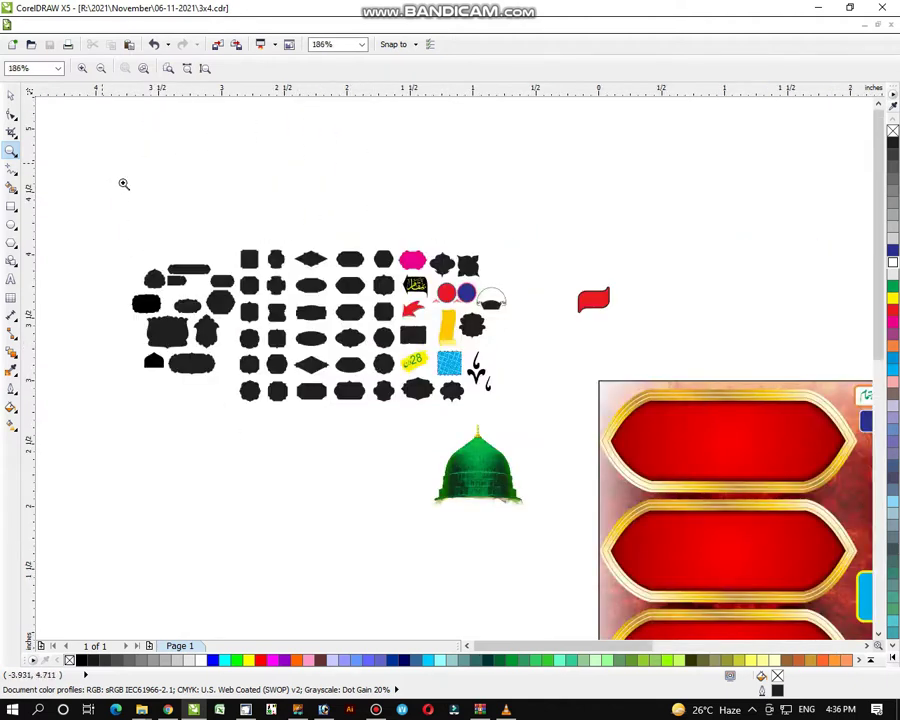
pyautogui.moveTo(106, 166); pyautogui.dragTo(598, 548)
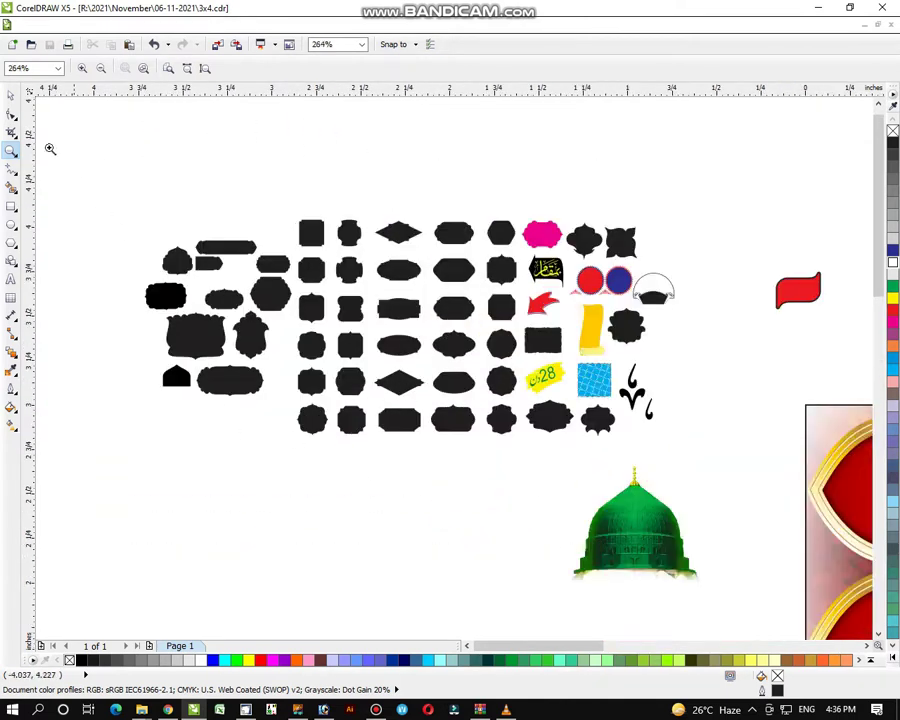
pyautogui.click(10, 94)
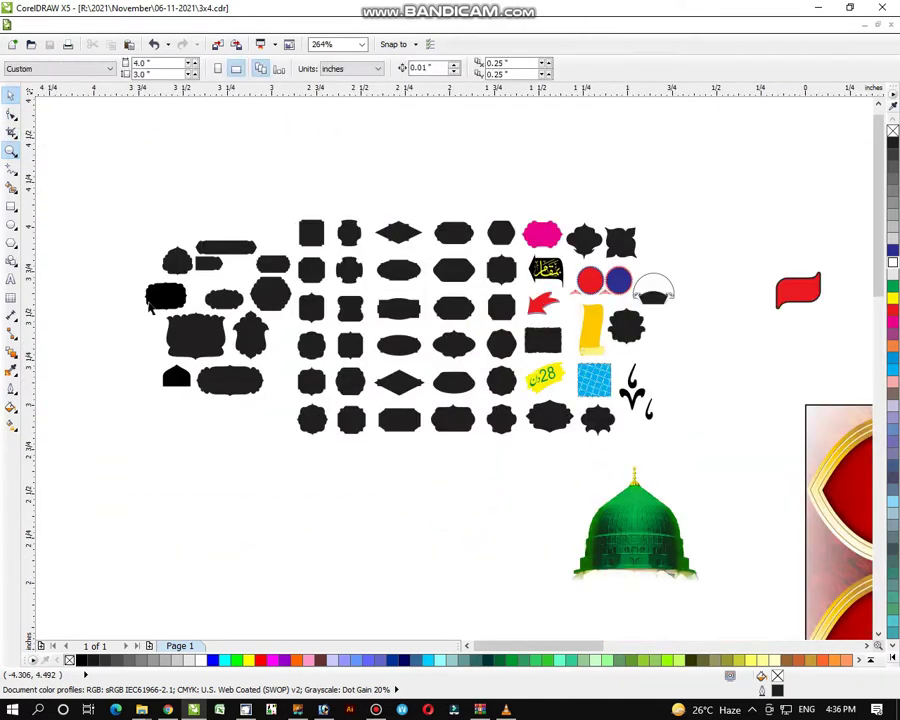
pyautogui.click(596, 386)
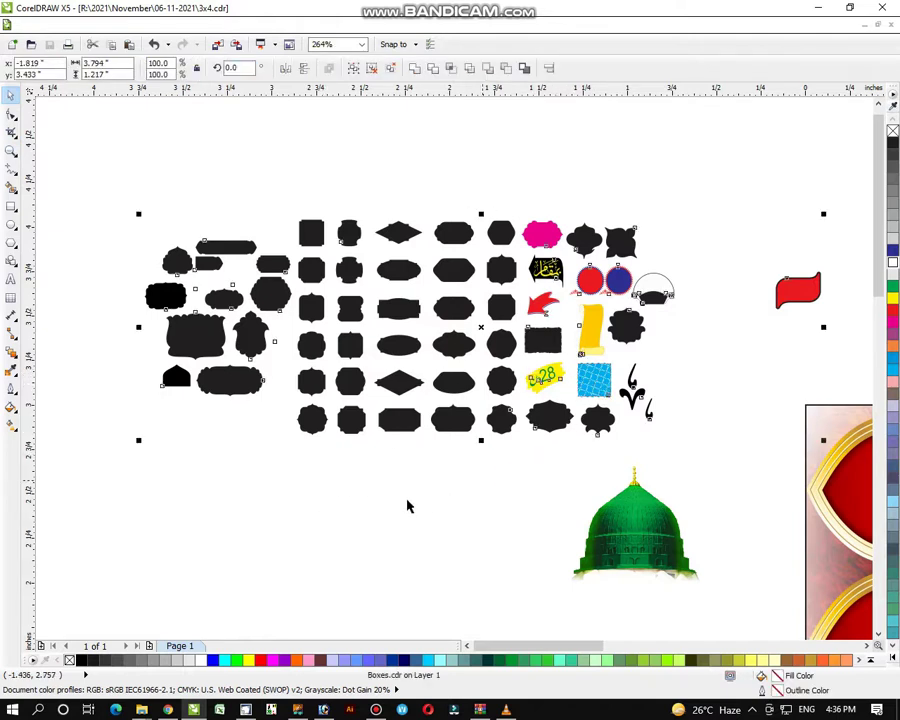
pyautogui.click(432, 503)
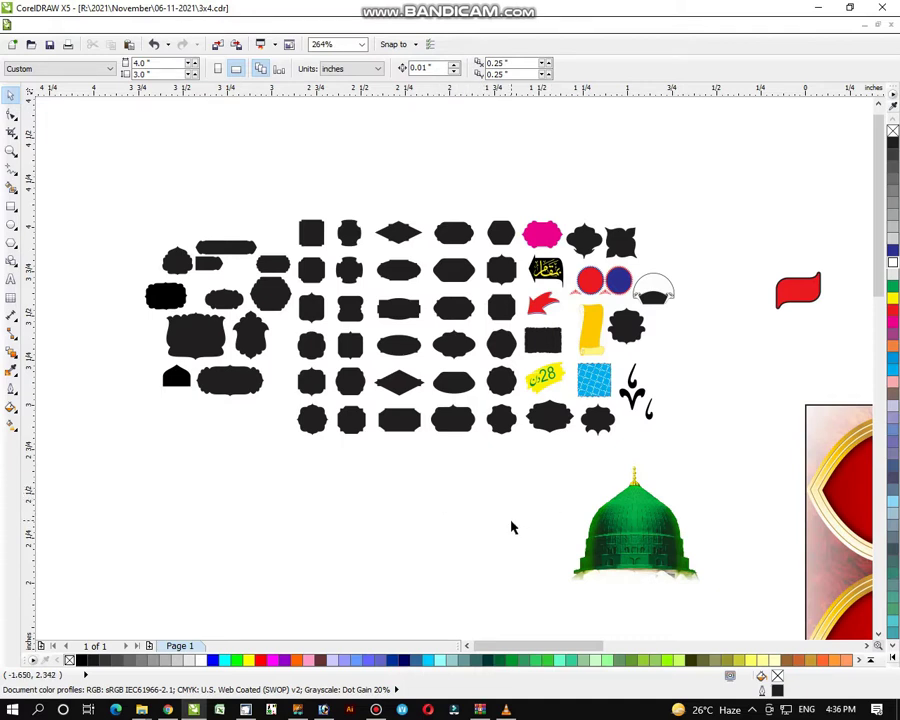
pyautogui.click(597, 403)
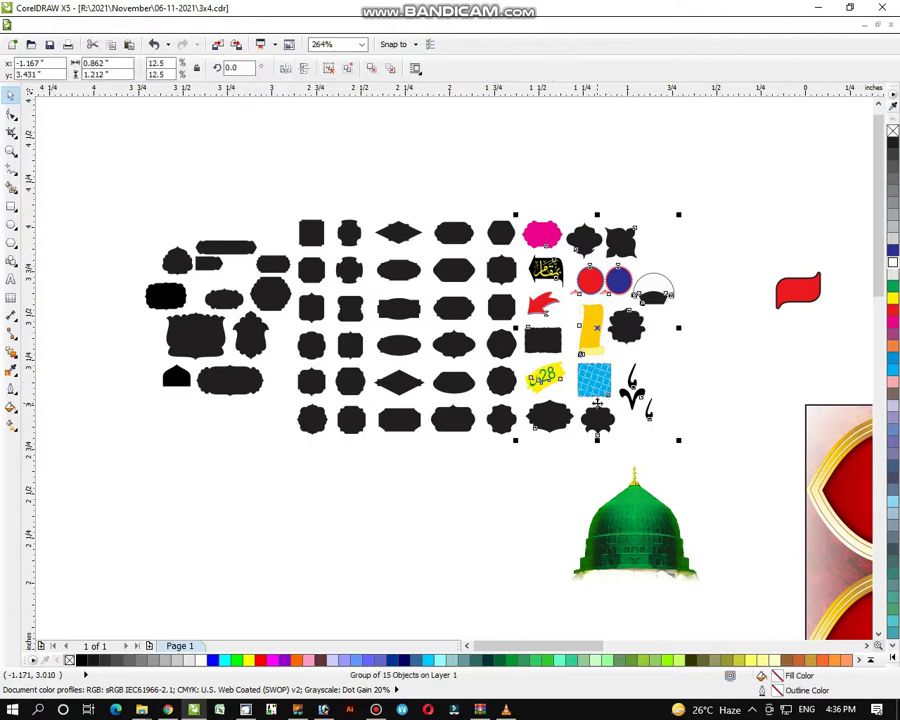
pyautogui.click(438, 474)
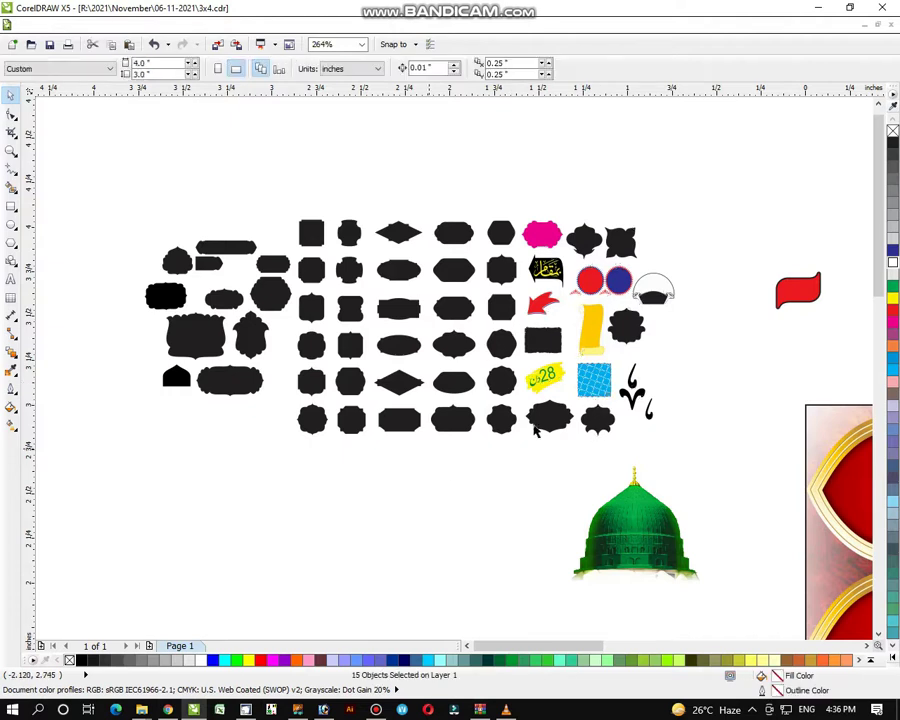
# Step: Pull the rough-edged black rectangle and the yellow scroll shape out of the decorative collection into the empty area beneath it
pyautogui.click(593, 386)
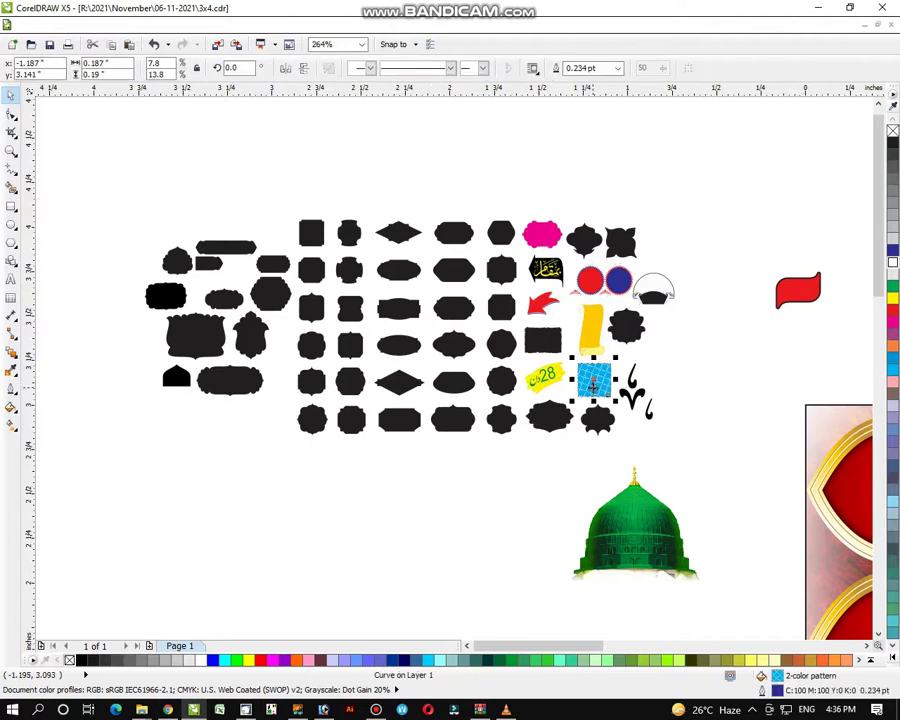
pyautogui.click(547, 343)
pyautogui.moveTo(548, 341); pyautogui.dragTo(503, 588)
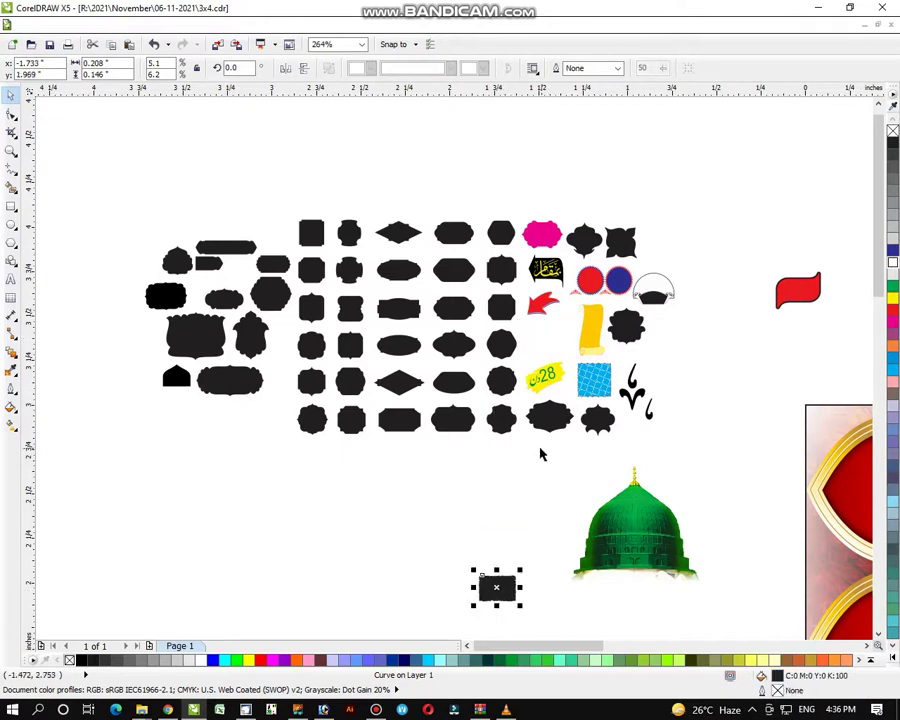
pyautogui.moveTo(580, 355); pyautogui.dragTo(444, 604)
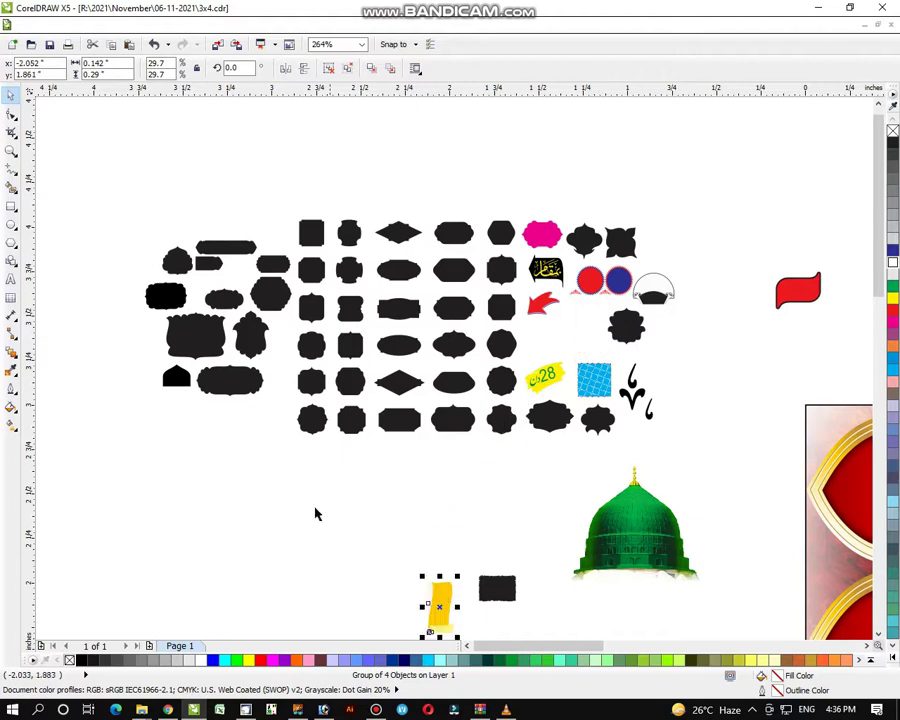
# Step: Move the yellow scroll and rough-edged black rectangle together to the empty area below the poster, beside the event details text
pyautogui.click(11, 150)
pyautogui.scroll(-1, 98, 323)
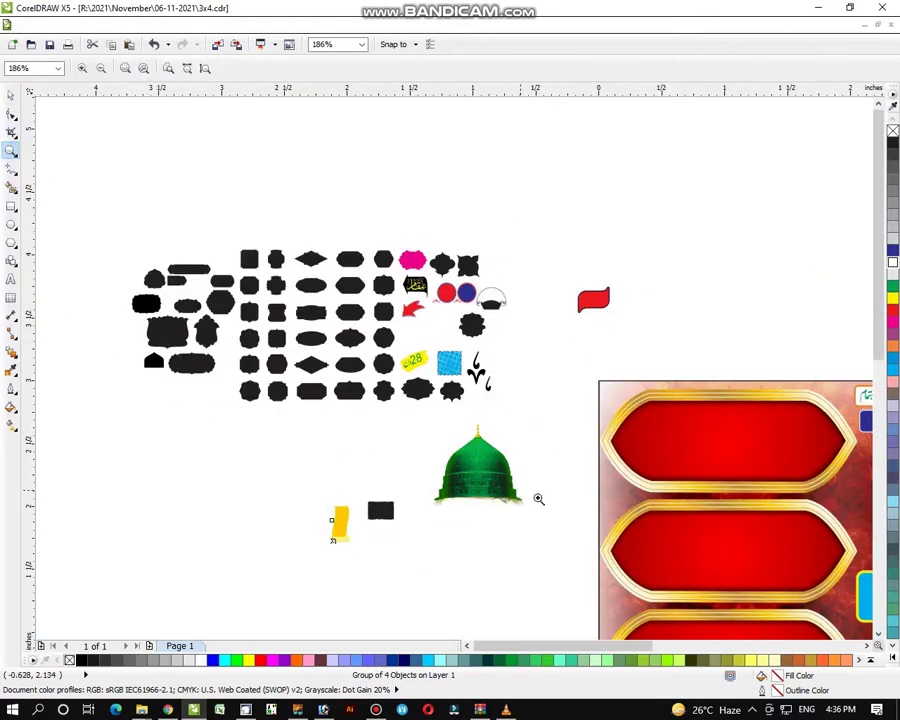
pyautogui.rightClick(538, 498)
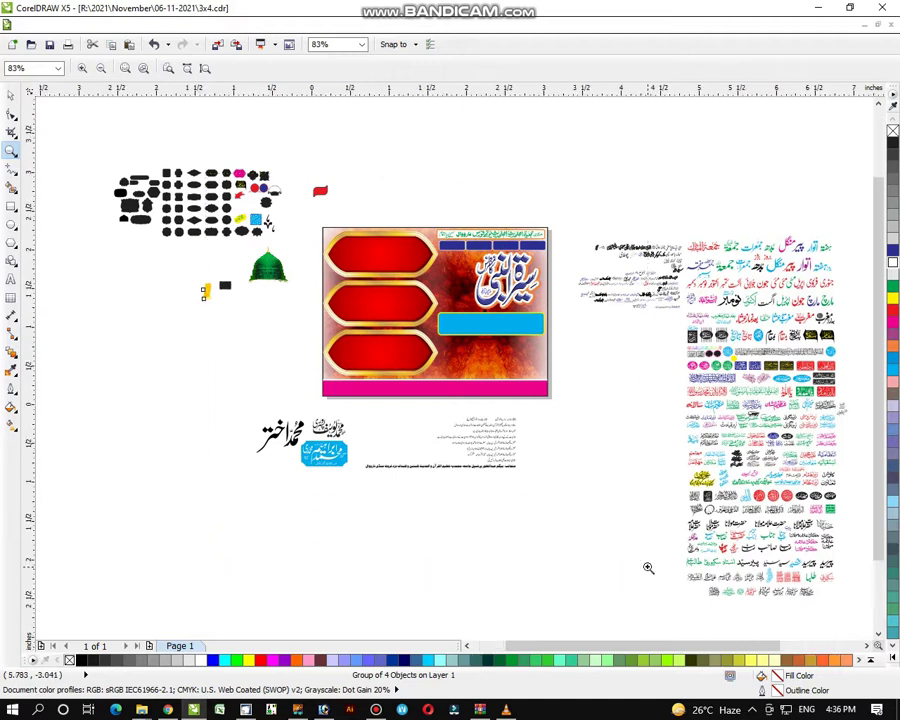
pyautogui.click(442, 541)
pyautogui.click(12, 93)
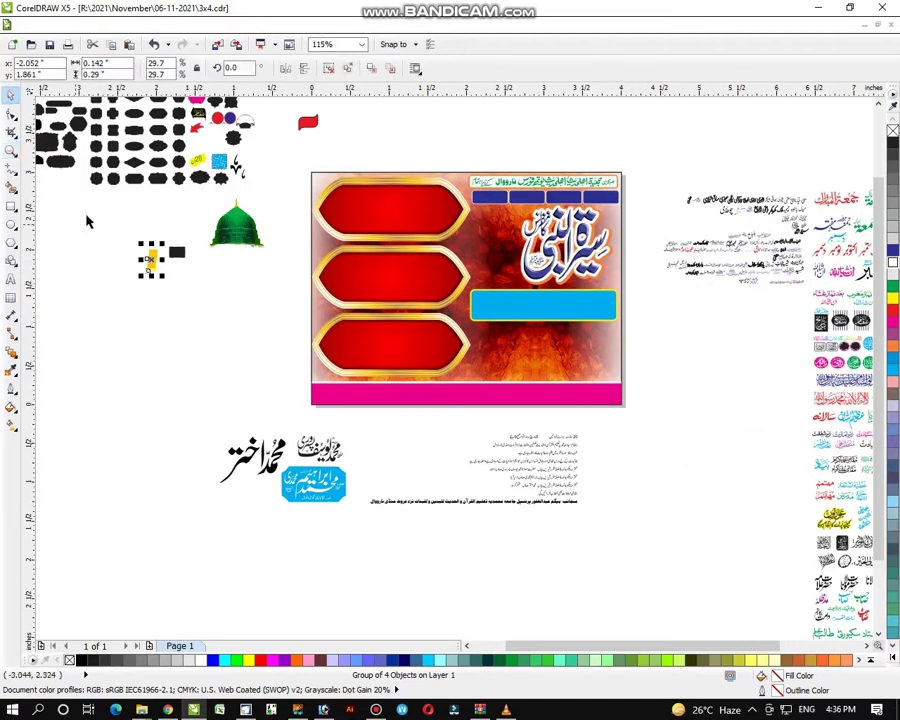
pyautogui.moveTo(90, 216); pyautogui.dragTo(199, 307)
pyautogui.moveTo(165, 256); pyautogui.dragTo(627, 451)
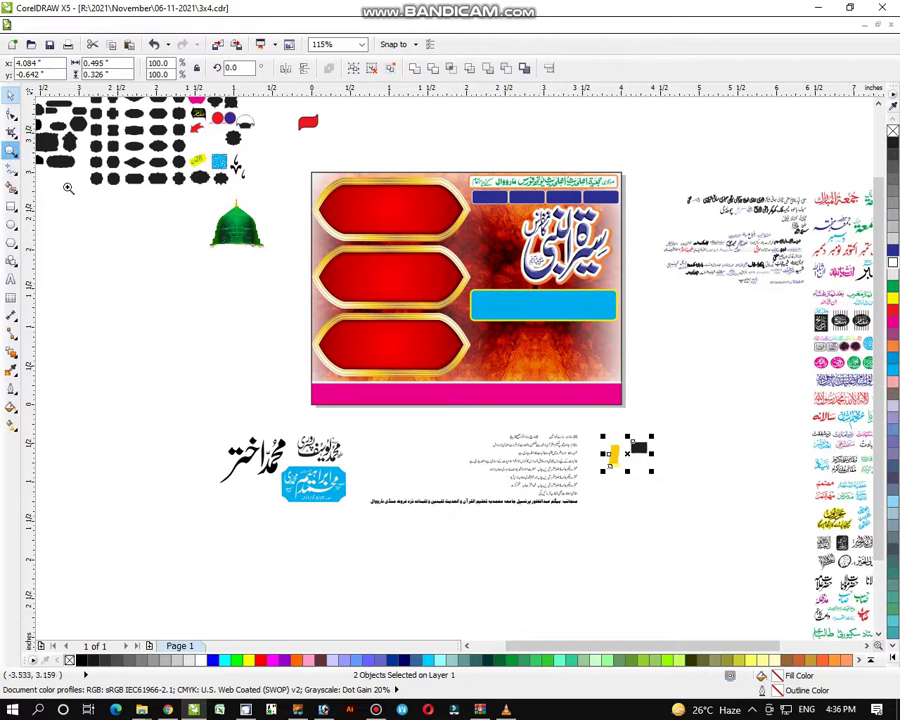
# Step: Place the rough-edged rectangle under the cyan bar near the poster's edge, about 0.47 × 0.33 inches, with blue fill and outline
pyautogui.click(12, 150)
pyautogui.moveTo(290, 226); pyautogui.dragTo(745, 573)
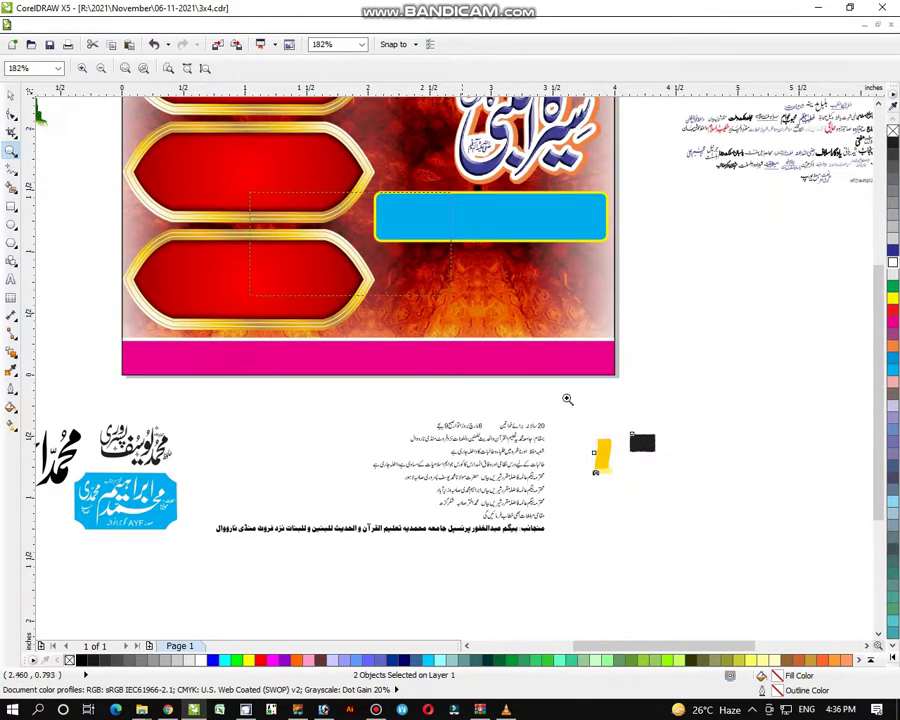
pyautogui.moveTo(248, 194); pyautogui.dragTo(737, 561)
pyautogui.click(11, 97)
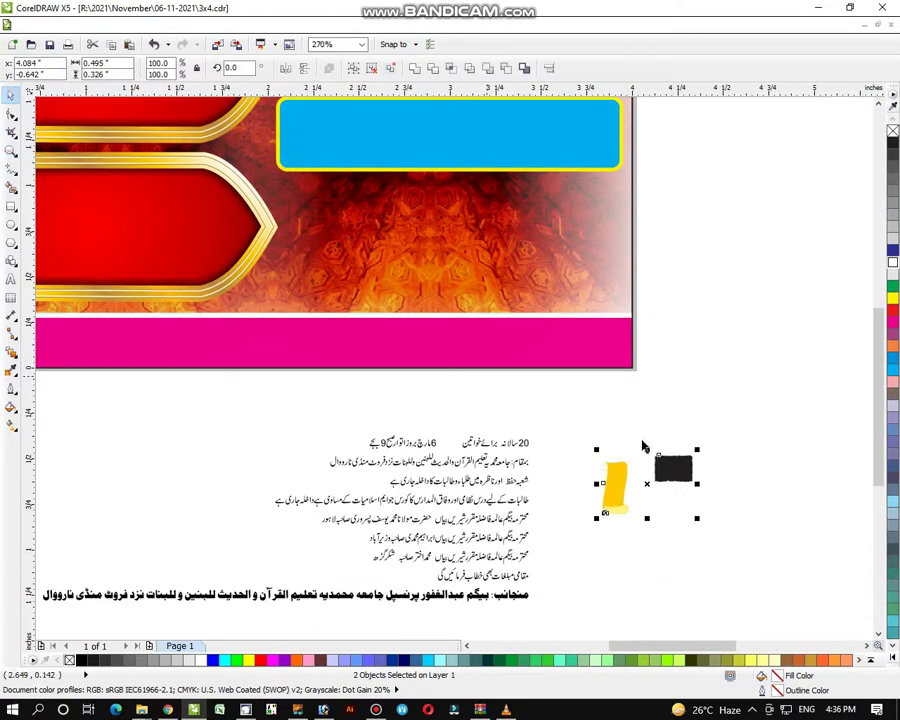
pyautogui.click(672, 490)
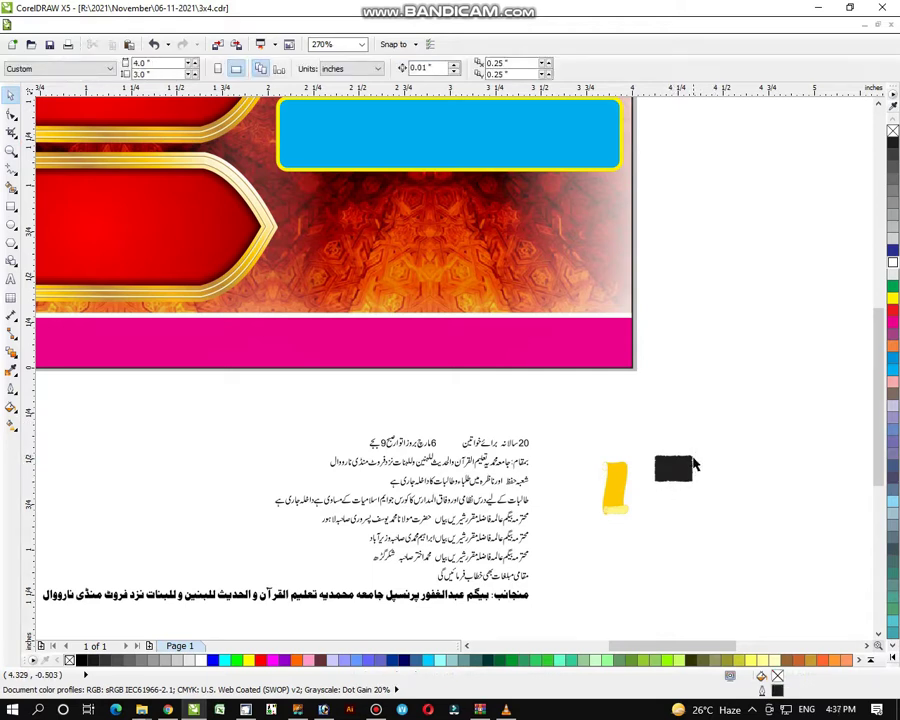
pyautogui.click(681, 467)
pyautogui.moveTo(695, 455); pyautogui.dragTo(576, 214)
pyautogui.click(892, 251)
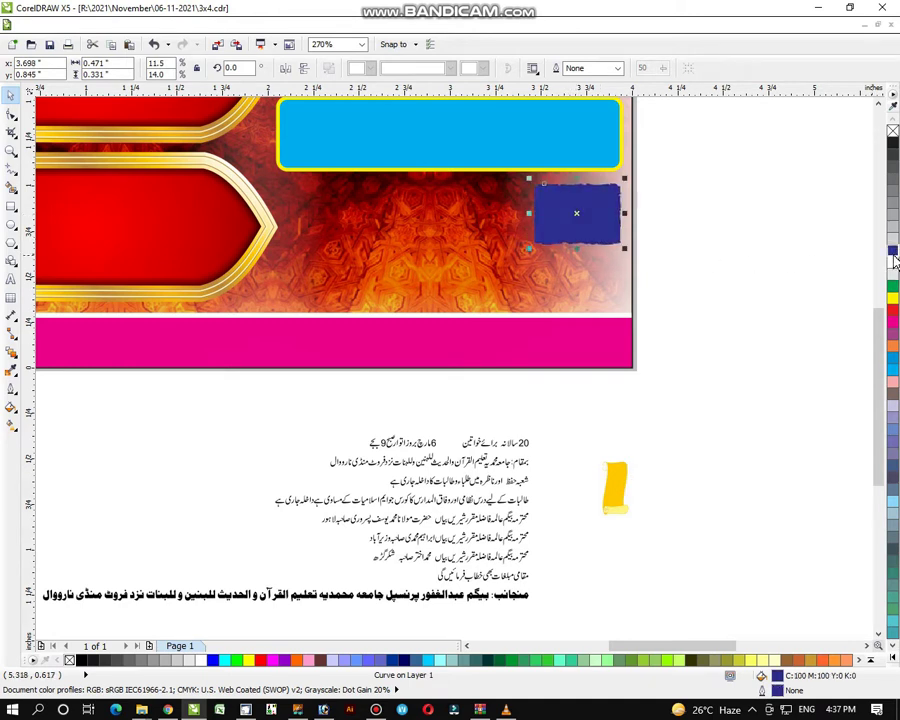
pyautogui.rightClick(892, 251)
# Step: Enlarge the blue rough-edged shape, duplicate it alongside, and stretch the pair to about 1.86 × 0.695 inches between cyan bar and magenta strip
pyautogui.moveTo(529, 247); pyautogui.dragTo(407, 247)
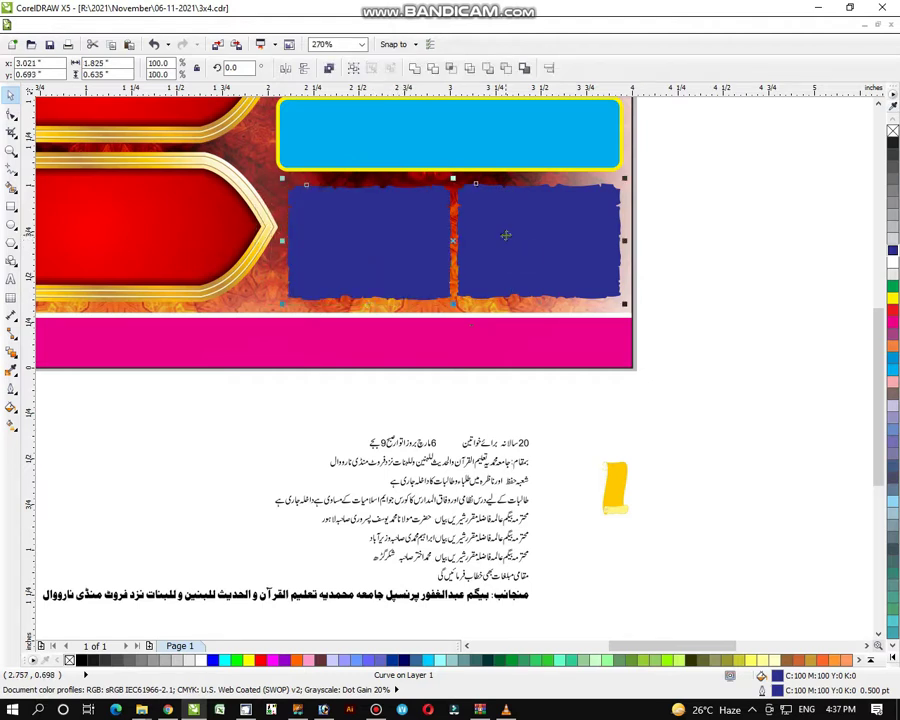
pyautogui.keyDown('shift'); pyautogui.click(504, 234); pyautogui.keyUp('shift')
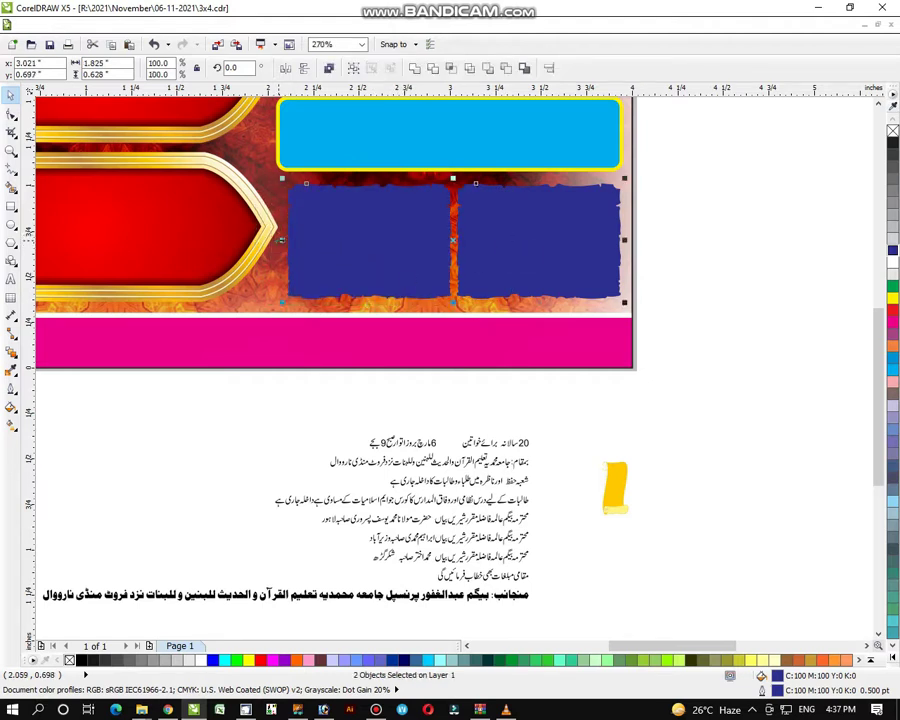
pyautogui.moveTo(282, 240); pyautogui.dragTo(276, 240)
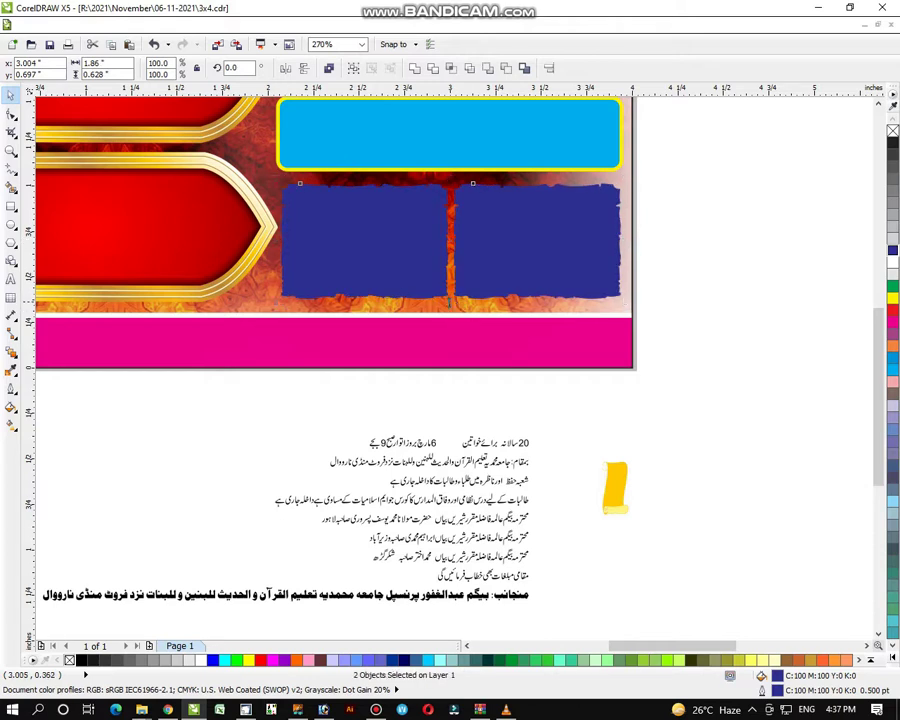
pyautogui.moveTo(450, 300); pyautogui.dragTo(450, 307)
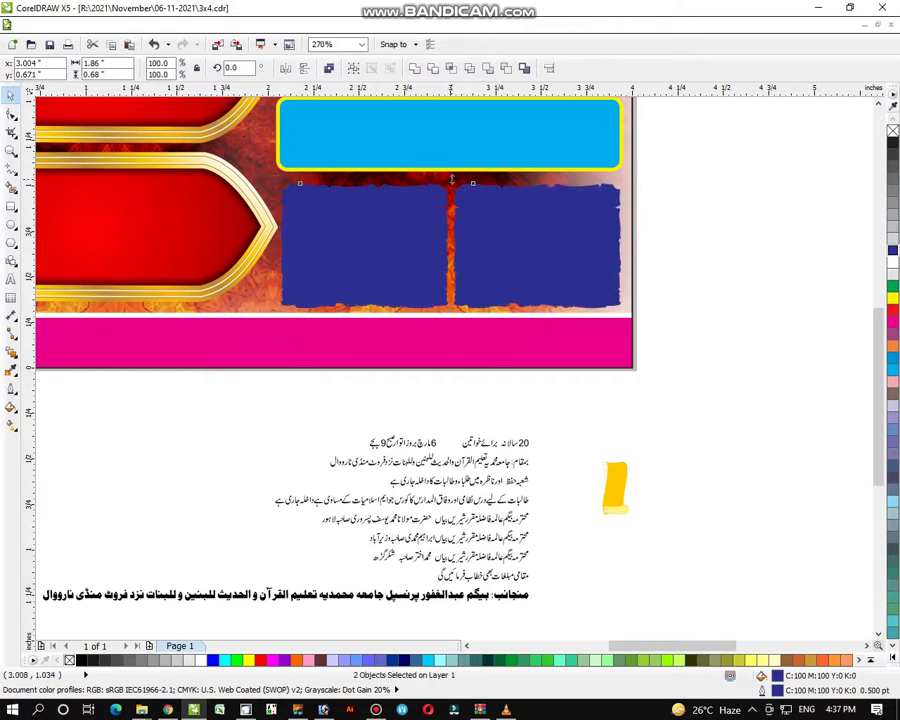
pyautogui.moveTo(452, 181); pyautogui.dragTo(450, 176)
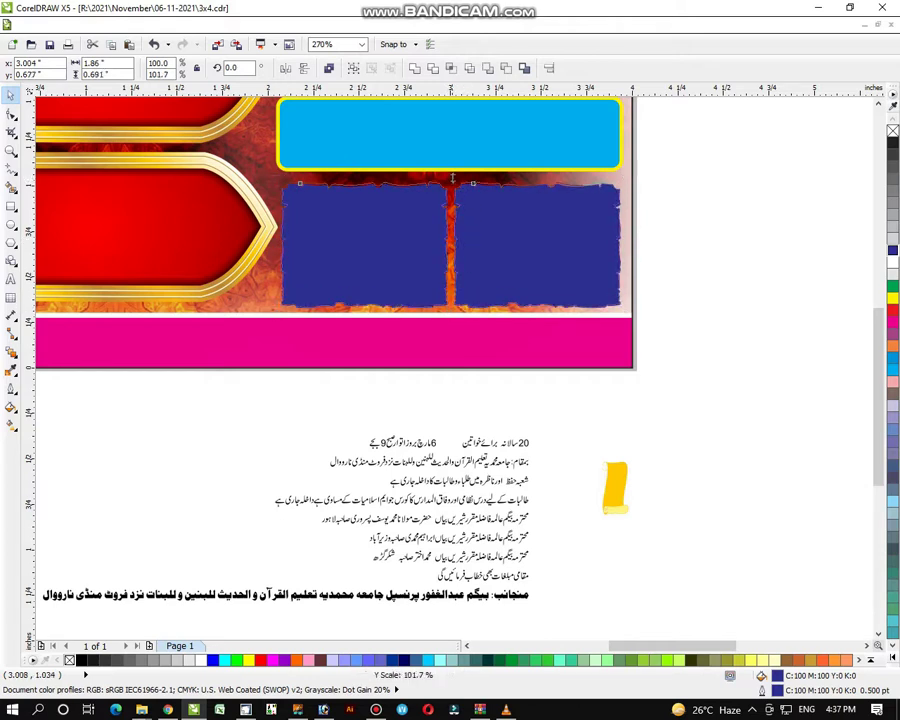
# Step: Give both blue shapes a white 4 pt outline with rounded corners and caps, placed behind the fill and scaling with the image
pyautogui.rightClick(893, 263)
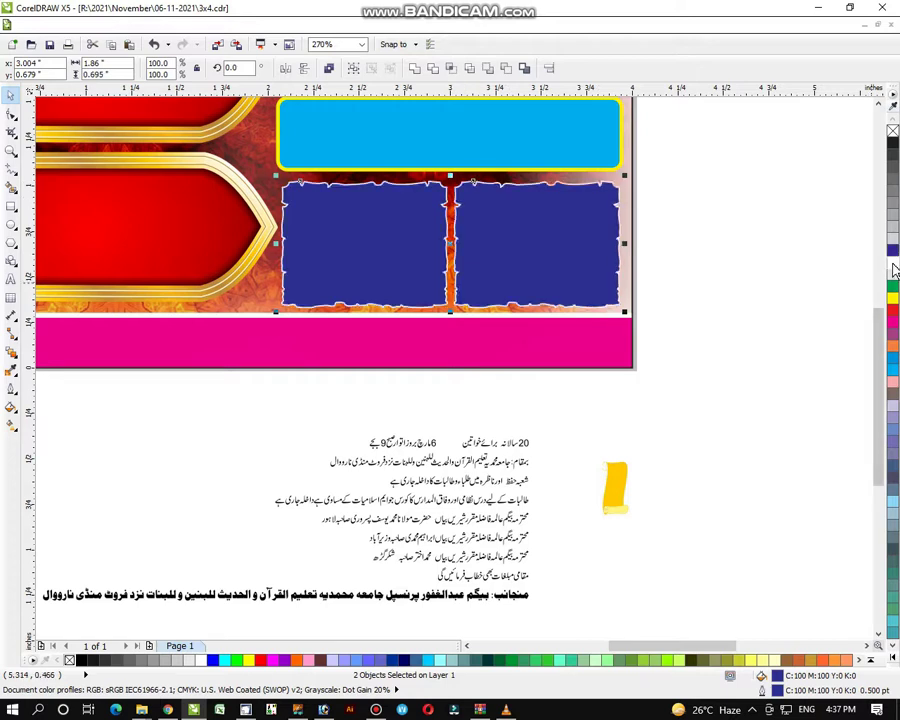
pyautogui.click(12, 389)
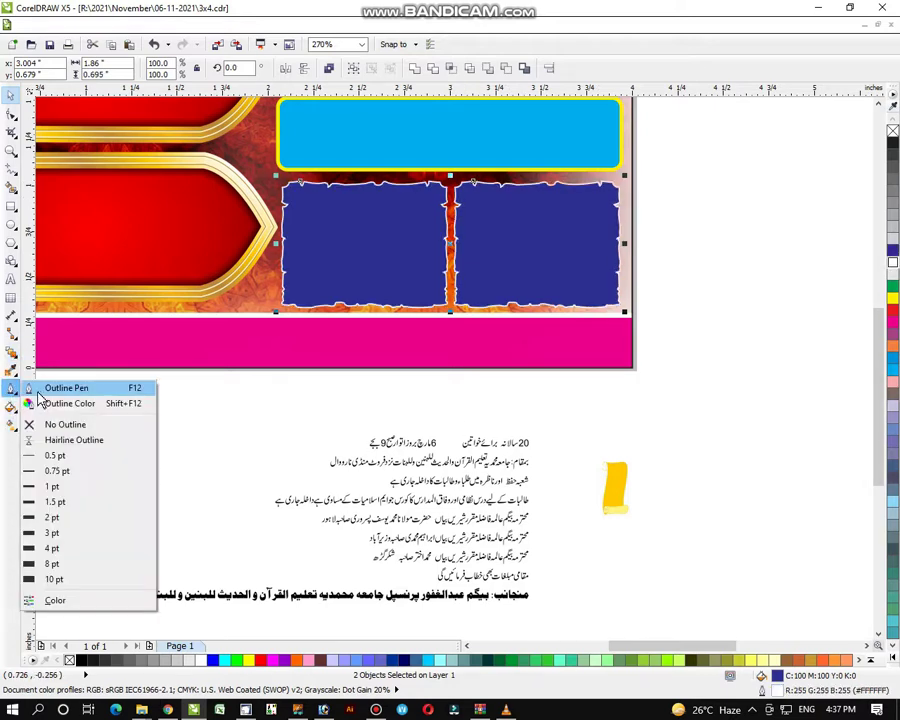
pyautogui.click(40, 390)
pyautogui.click(371, 277)
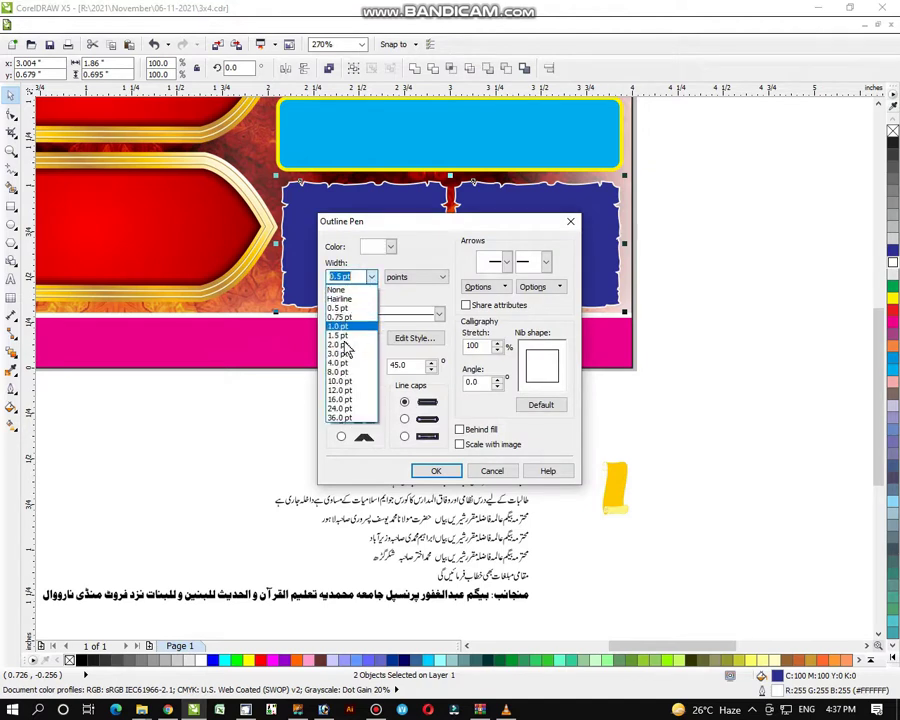
pyautogui.click(342, 362)
pyautogui.click(342, 419)
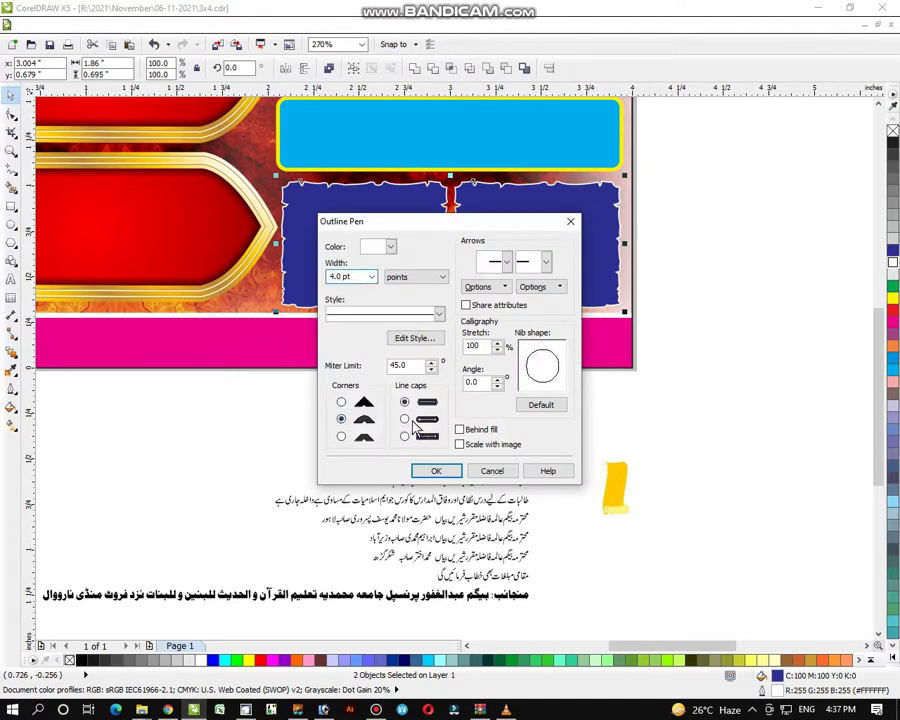
pyautogui.click(440, 470)
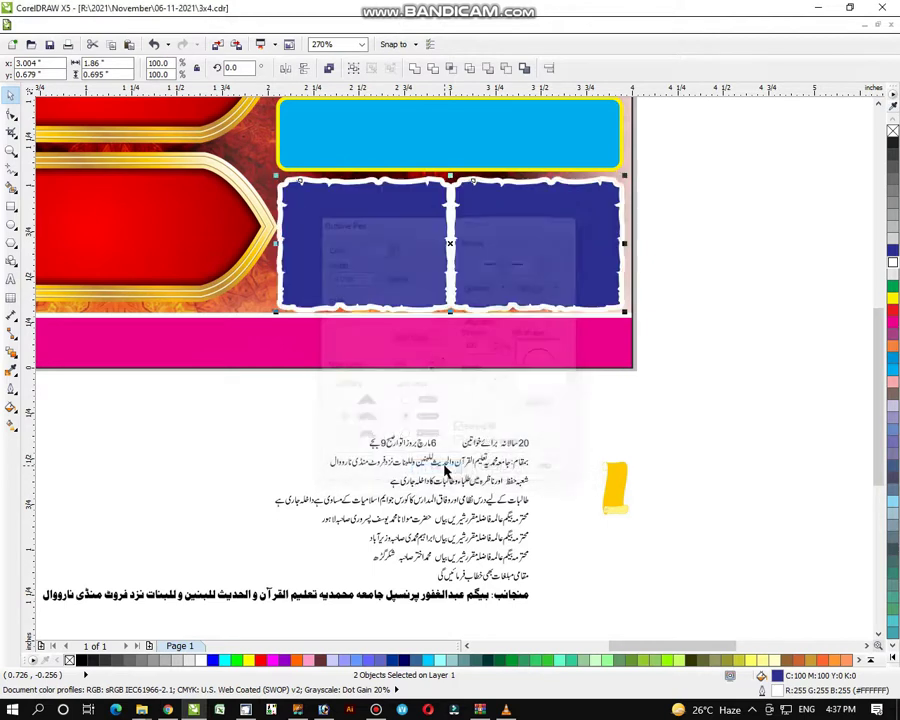
# Step: Reduce the outline width of both blue rough-edged shapes and change the outline colour to yellow
pyautogui.click(10, 406)
pyautogui.click(52, 390)
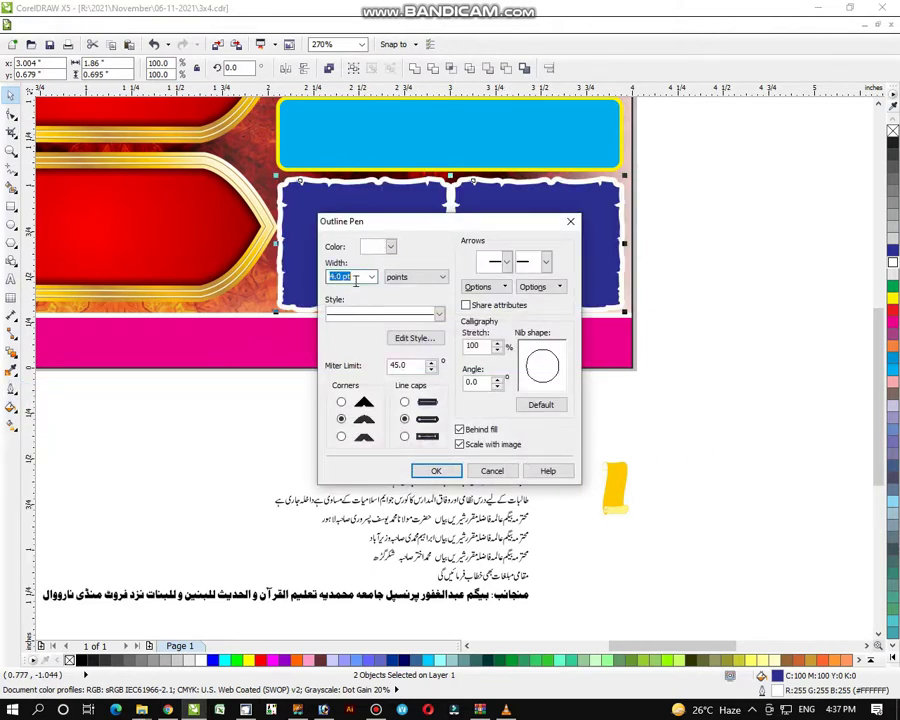
pyautogui.press('Return')
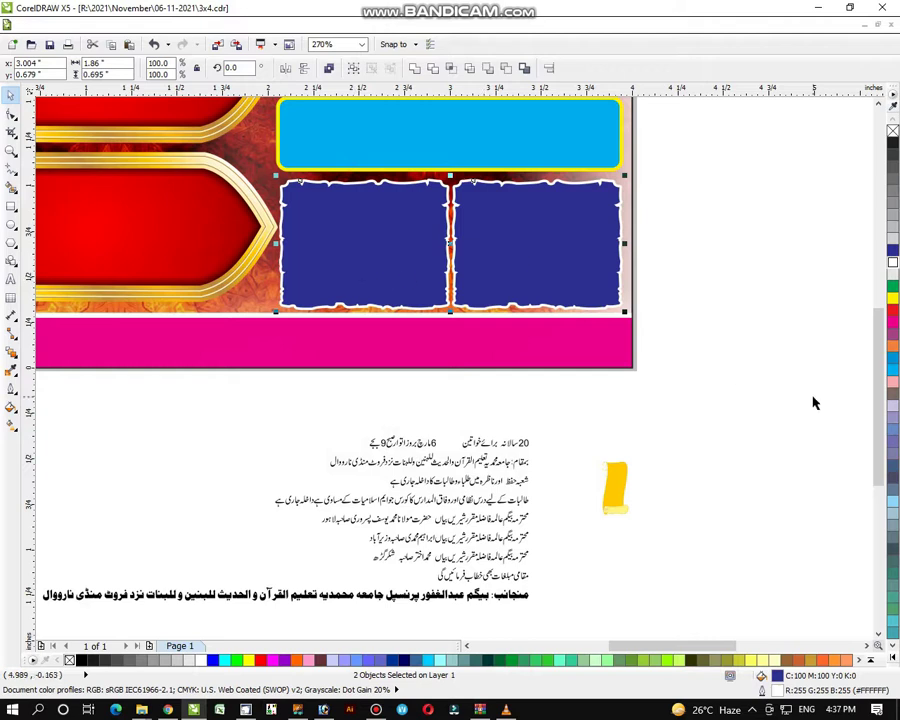
pyautogui.rightClick(893, 348)
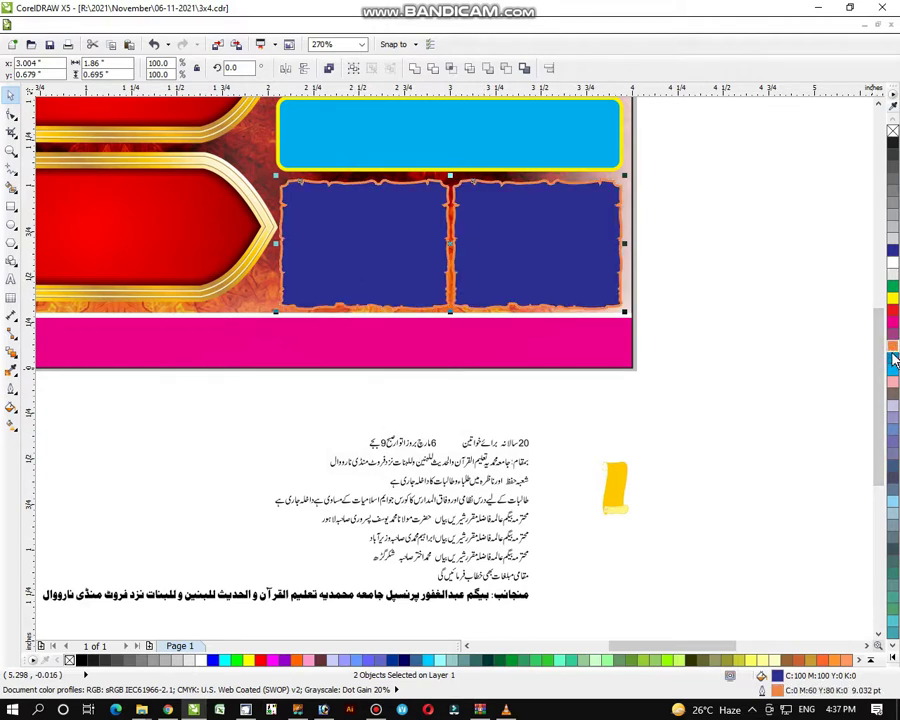
pyautogui.rightClick(893, 303)
pyautogui.click(777, 356)
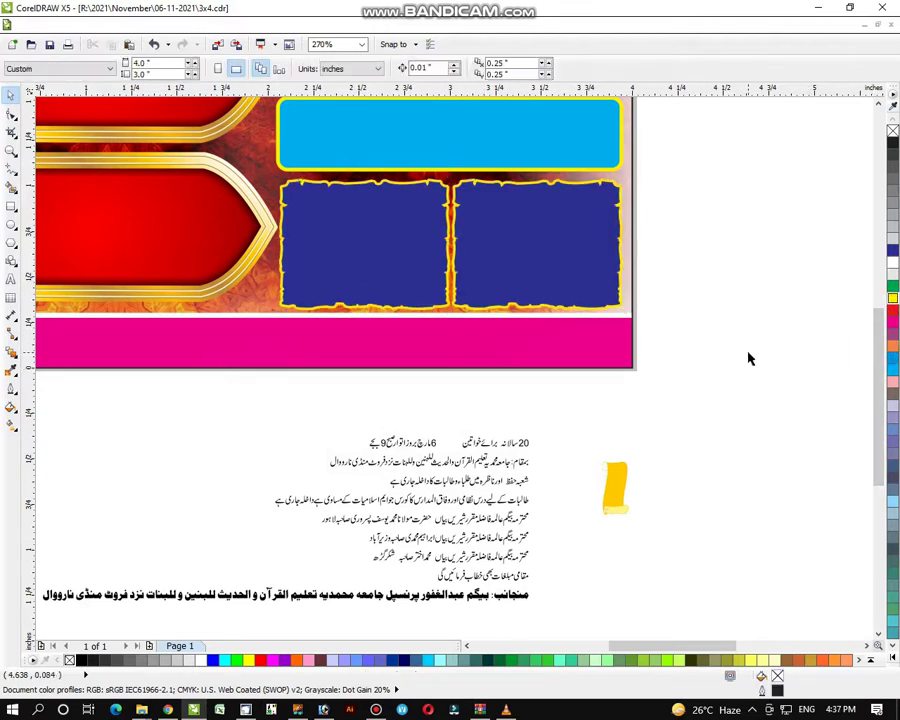
# Step: Examine the whole poster layout with the new blue boxes, followed by the unplaced text lines beneath it
pyautogui.click(10, 151)
pyautogui.rightClick(498, 358)
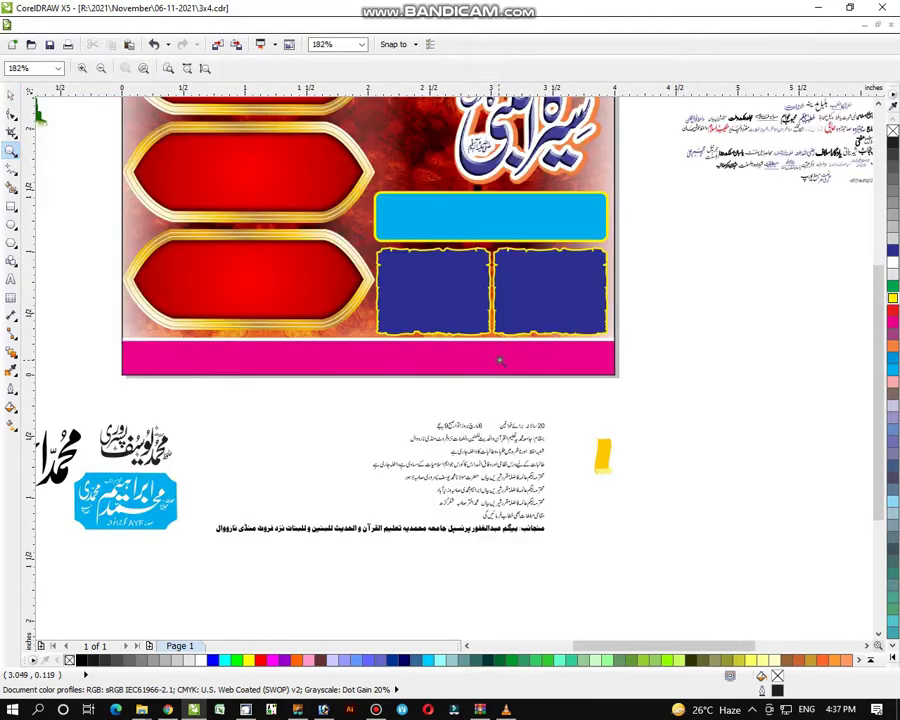
pyautogui.rightClick(501, 357)
pyautogui.moveTo(220, 114); pyautogui.dragTo(704, 570)
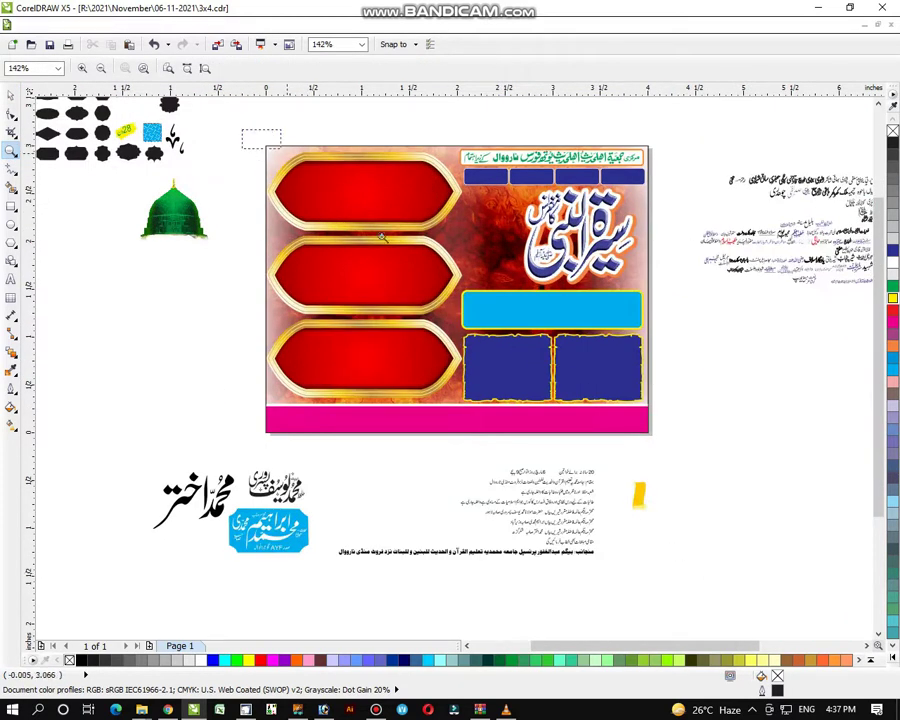
pyautogui.moveTo(381, 236); pyautogui.dragTo(713, 584)
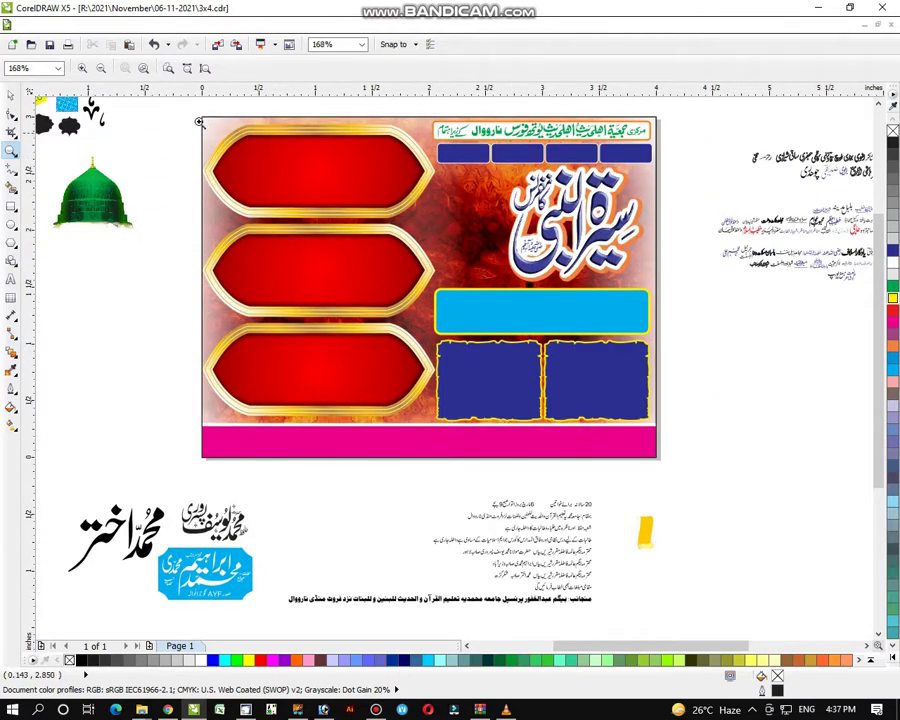
pyautogui.moveTo(297, 231); pyautogui.dragTo(726, 645)
pyautogui.moveTo(178, 430); pyautogui.dragTo(789, 626)
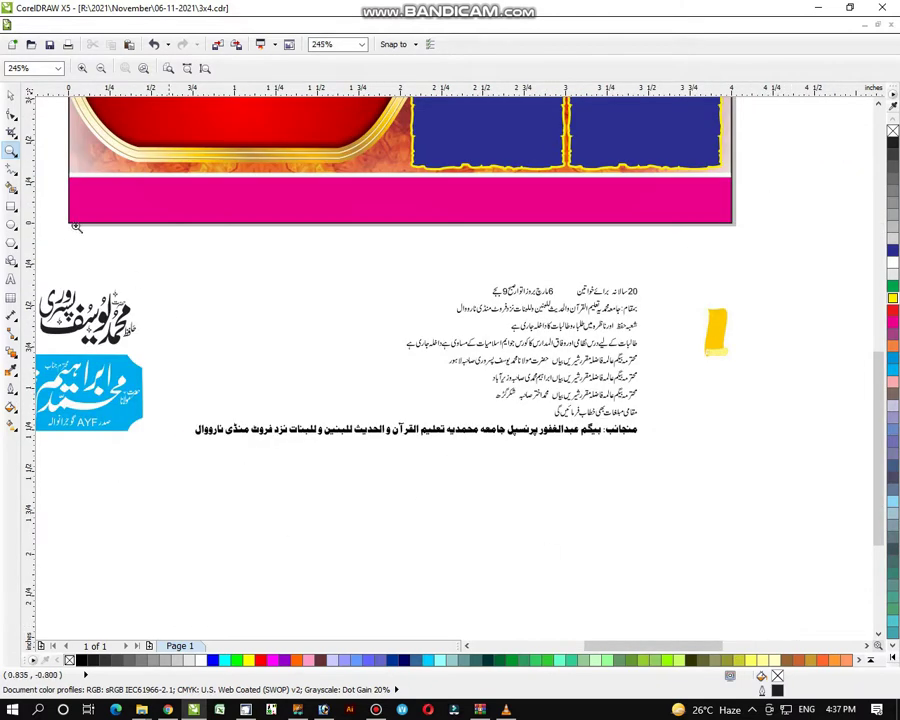
pyautogui.click(10, 95)
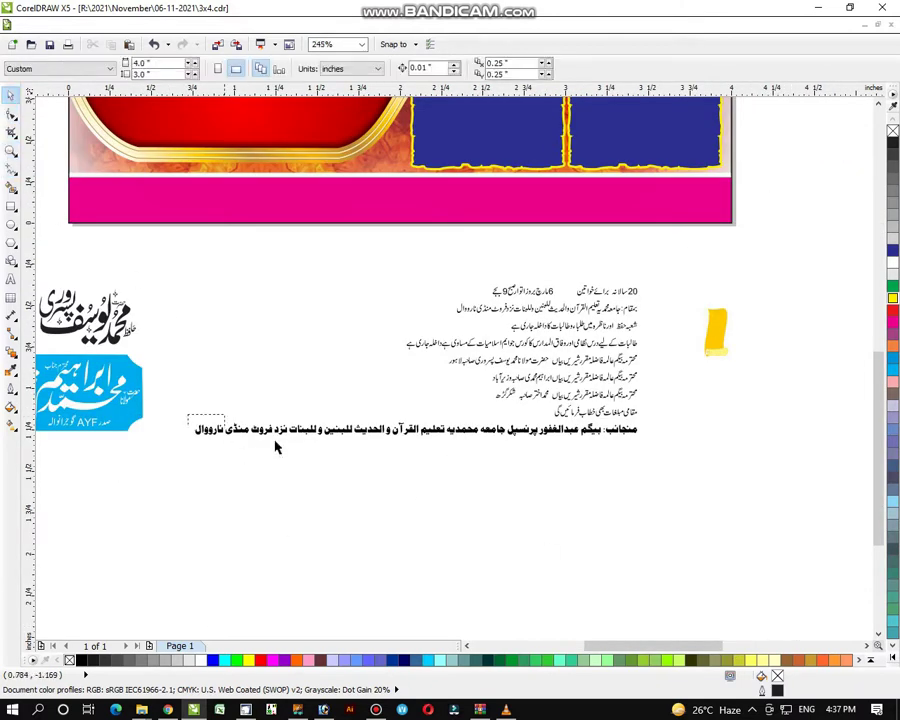
pyautogui.moveTo(276, 447); pyautogui.dragTo(665, 510)
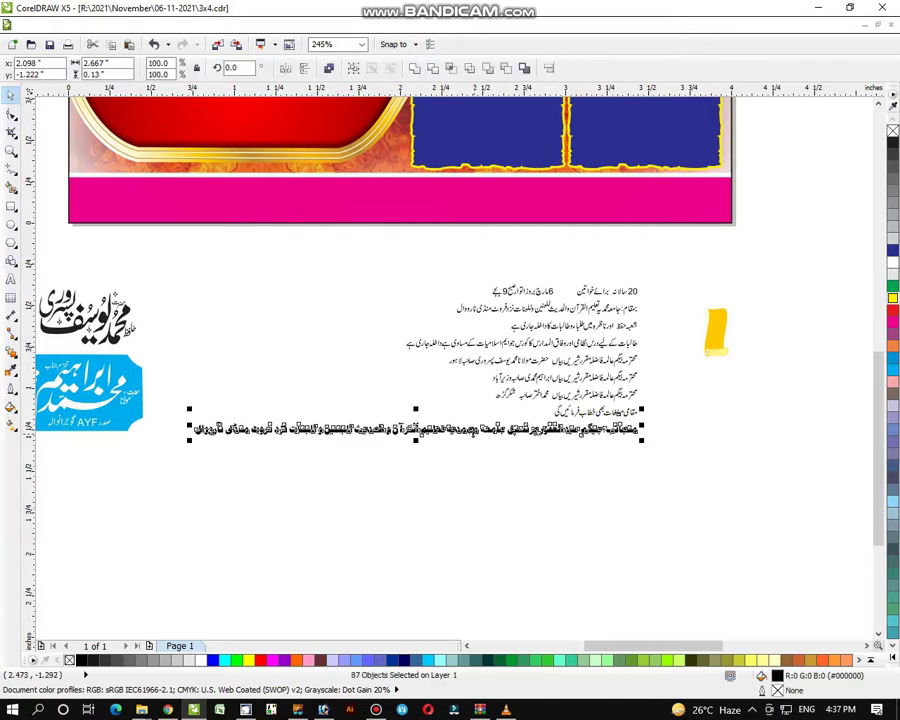
pyautogui.moveTo(472, 434); pyautogui.dragTo(472, 458)
pyautogui.hotkey('ctrl', 'z')
# Step: Group the 86 objects of the bold organiser line and fit it across the magenta strip at about 3.9 inches wide
pyautogui.moveTo(646, 420); pyautogui.dragTo(171, 481)
pyautogui.hotkey('ctrl', 'g')
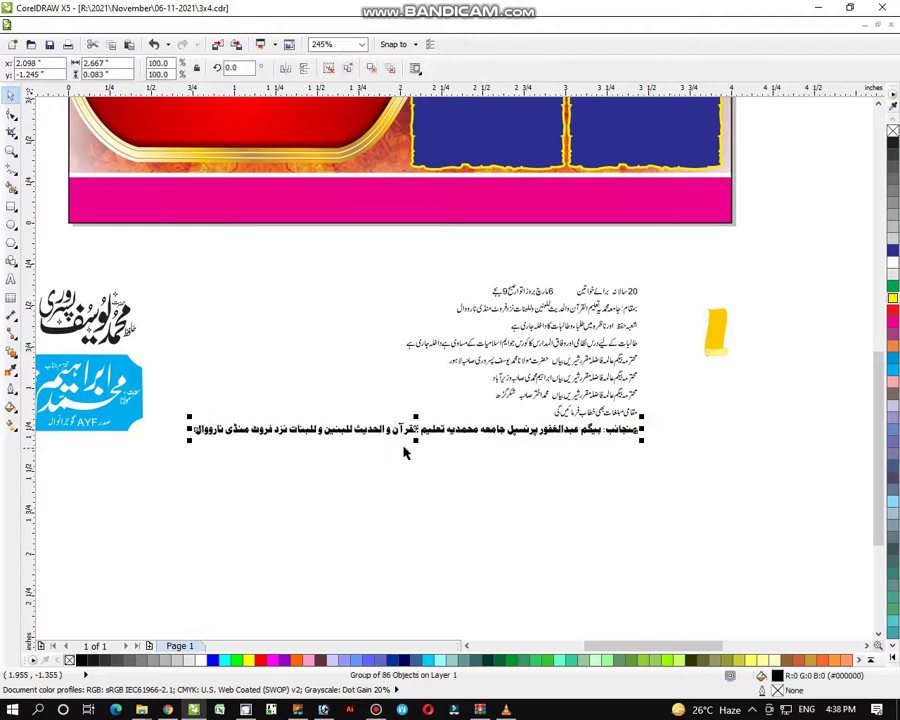
pyautogui.moveTo(411, 428); pyautogui.dragTo(505, 190)
pyautogui.moveTo(240, 228); pyautogui.dragTo(80, 263)
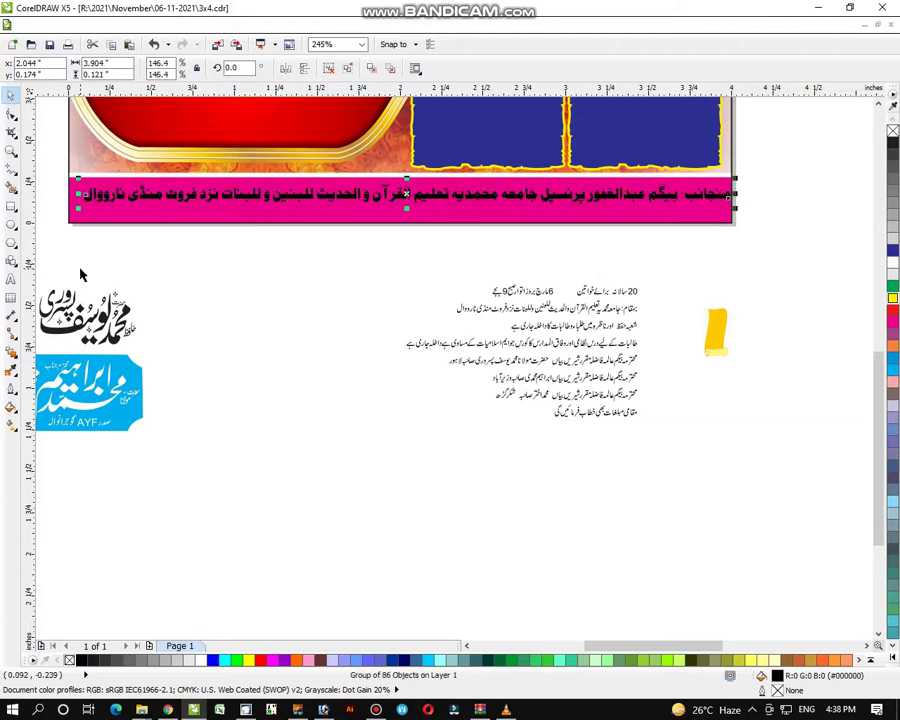
# Step: Move the enlarged organiser line off the magenta strip to below the event details text, and leave it selected
pyautogui.moveTo(408, 193); pyautogui.dragTo(428, 478)
pyautogui.click(560, 528)
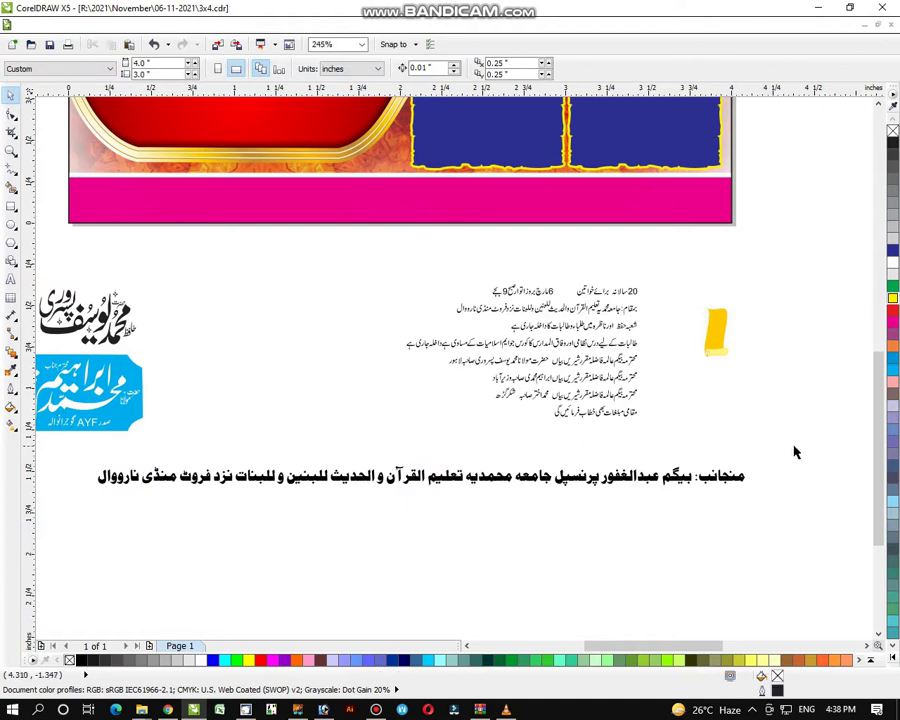
pyautogui.moveTo(794, 452); pyautogui.dragTo(698, 521)
pyautogui.click(725, 490)
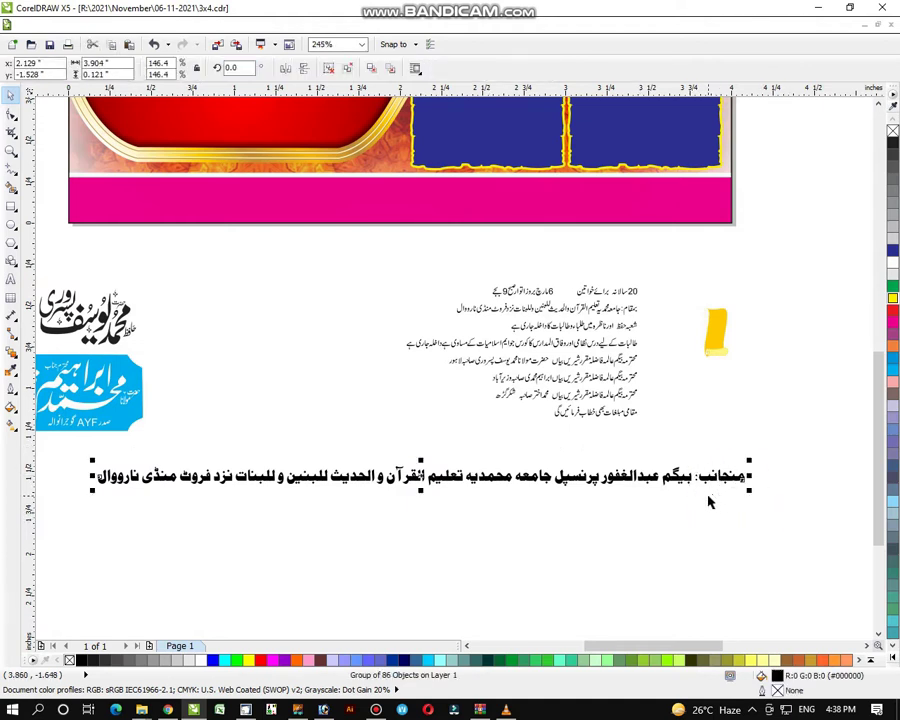
# Step: Separate the opening word "منجانب:" from the bold organiser line and move it just below the line's right end
pyautogui.moveTo(792, 446); pyautogui.dragTo(694, 520)
pyautogui.moveTo(714, 476); pyautogui.dragTo(728, 513)
pyautogui.click(704, 454)
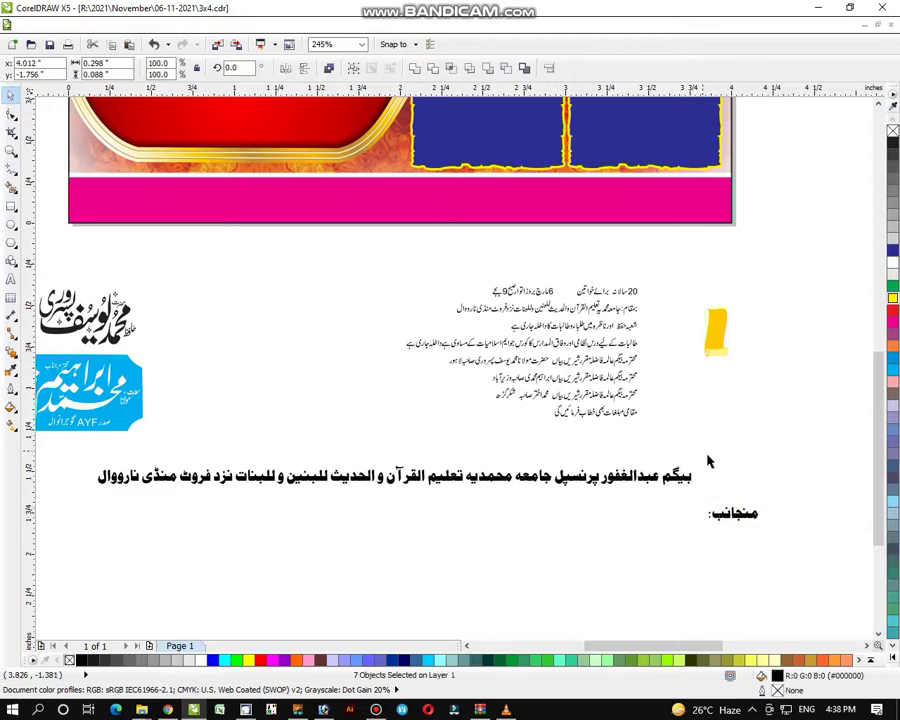
# Step: Place the organiser's name at the right end of the magenta strip, about 1.04 inches wide, with a white fill
pyautogui.moveTo(716, 456); pyautogui.dragTo(619, 204)
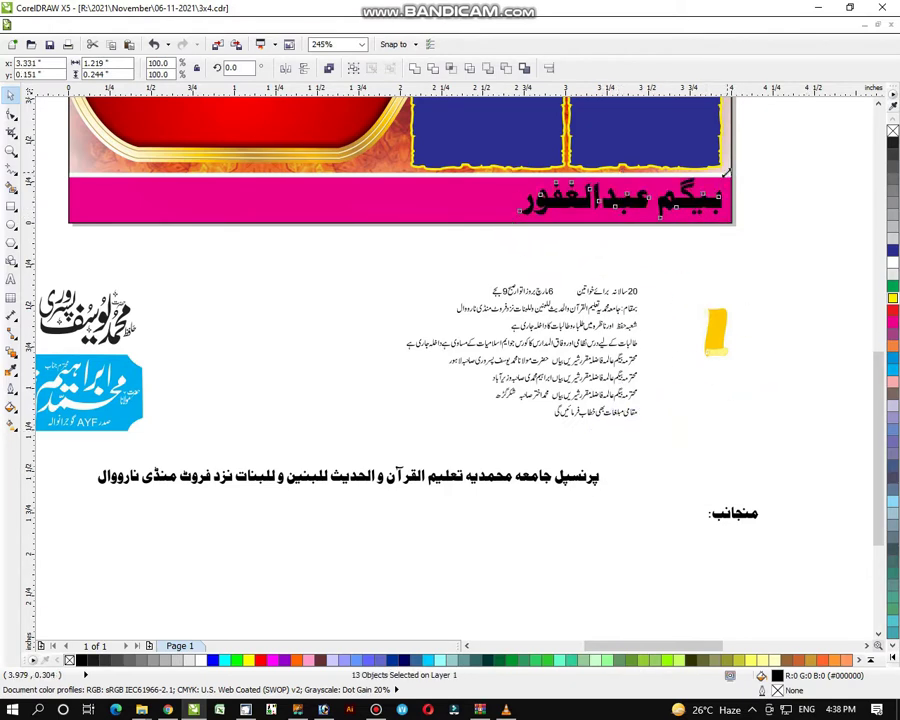
pyautogui.moveTo(726, 172); pyautogui.dragTo(697, 178)
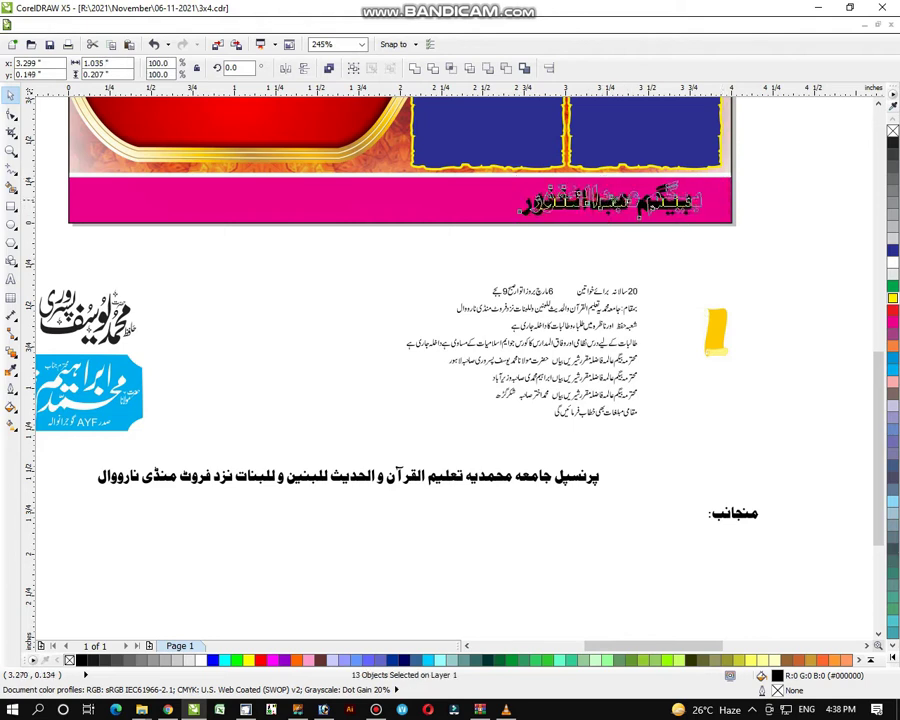
pyautogui.moveTo(610, 201); pyautogui.dragTo(632, 200)
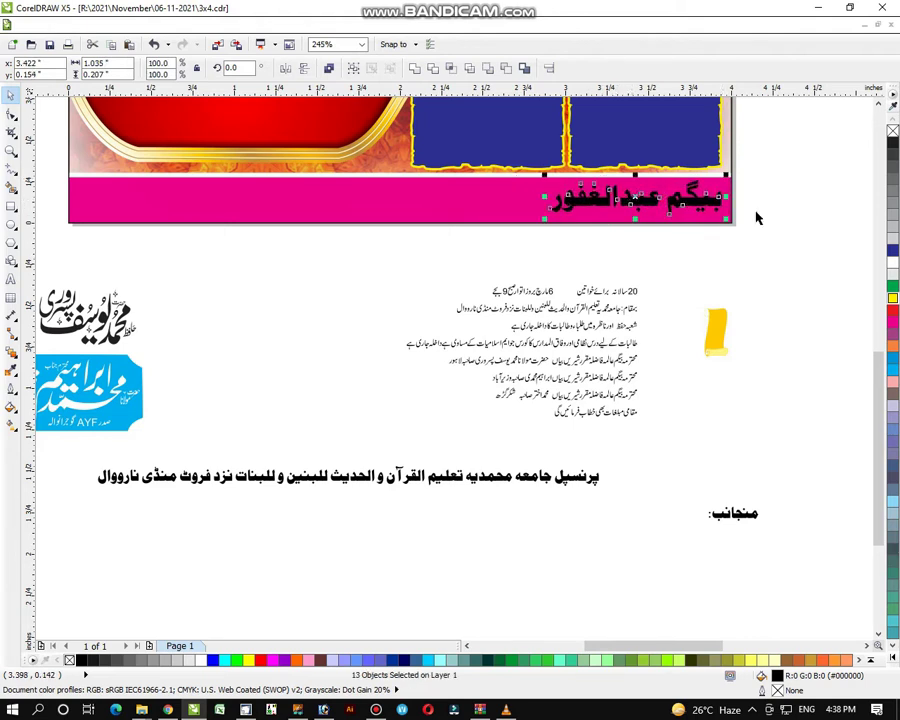
pyautogui.click(893, 263)
pyautogui.moveTo(638, 200); pyautogui.dragTo(641, 201)
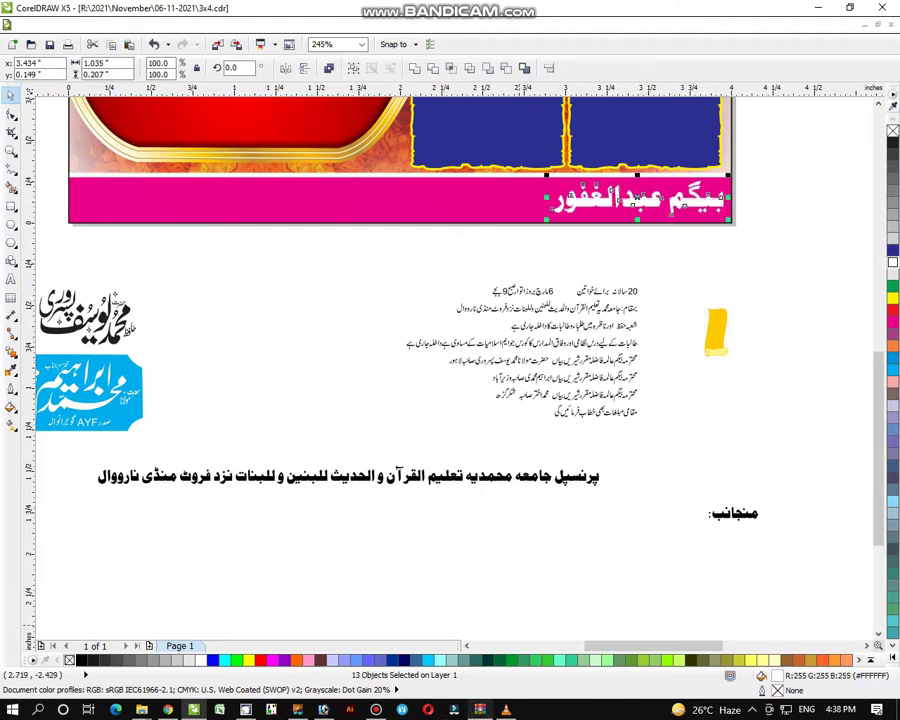
pyautogui.moveTo(375, 710)
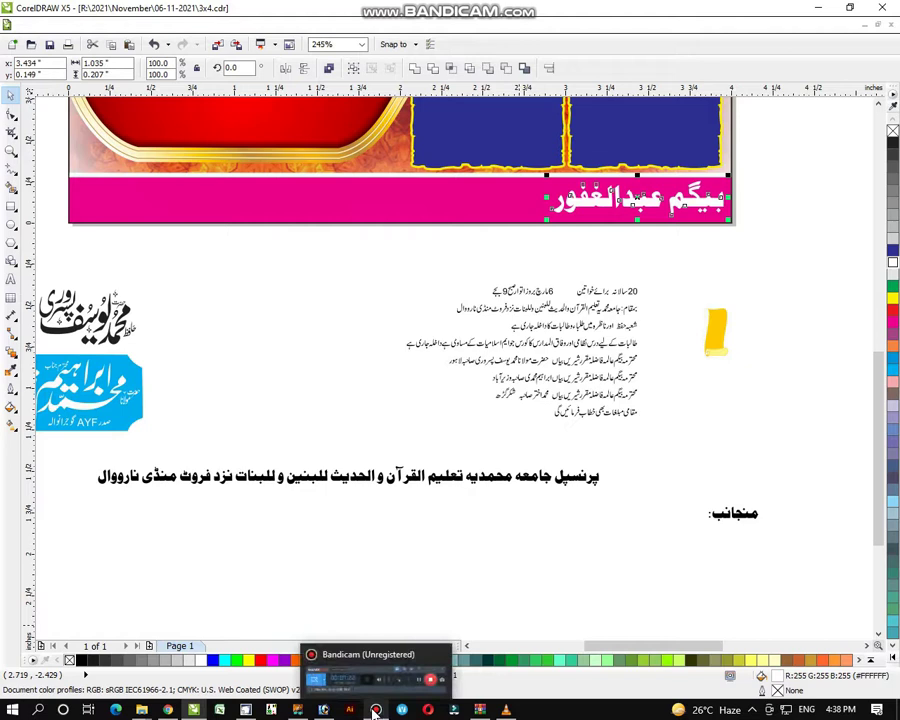
pyautogui.click(588, 539)
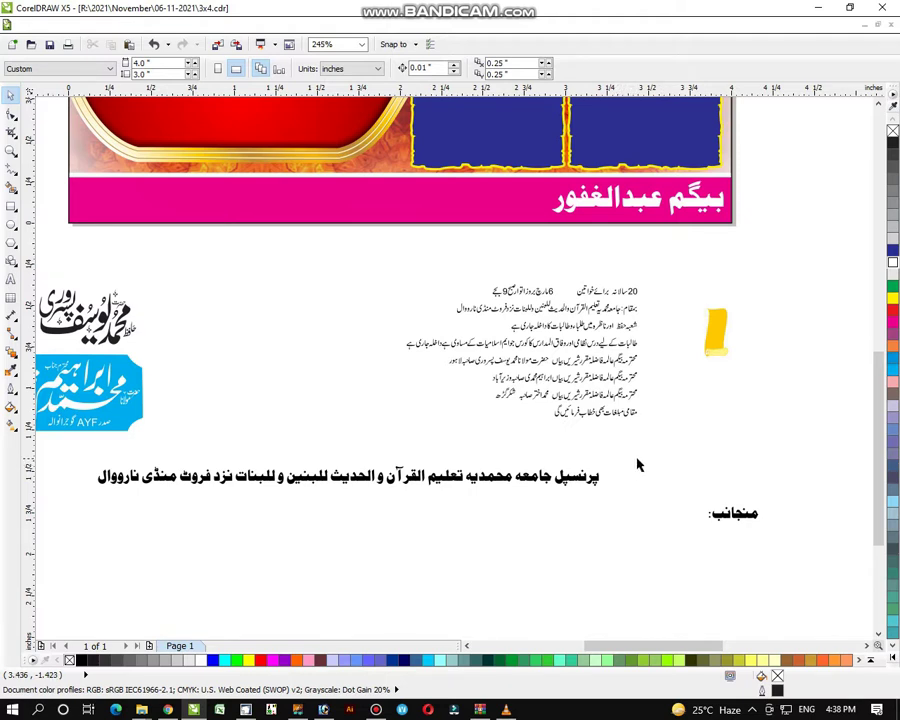
# Step: Fit the text from "پرنسپل" to "للبنات" on the magenta strip beside the name, about 2.85 inches wide, and fill it yellow
pyautogui.moveTo(598, 480); pyautogui.dragTo(233, 502)
pyautogui.moveTo(430, 481); pyautogui.dragTo(371, 190)
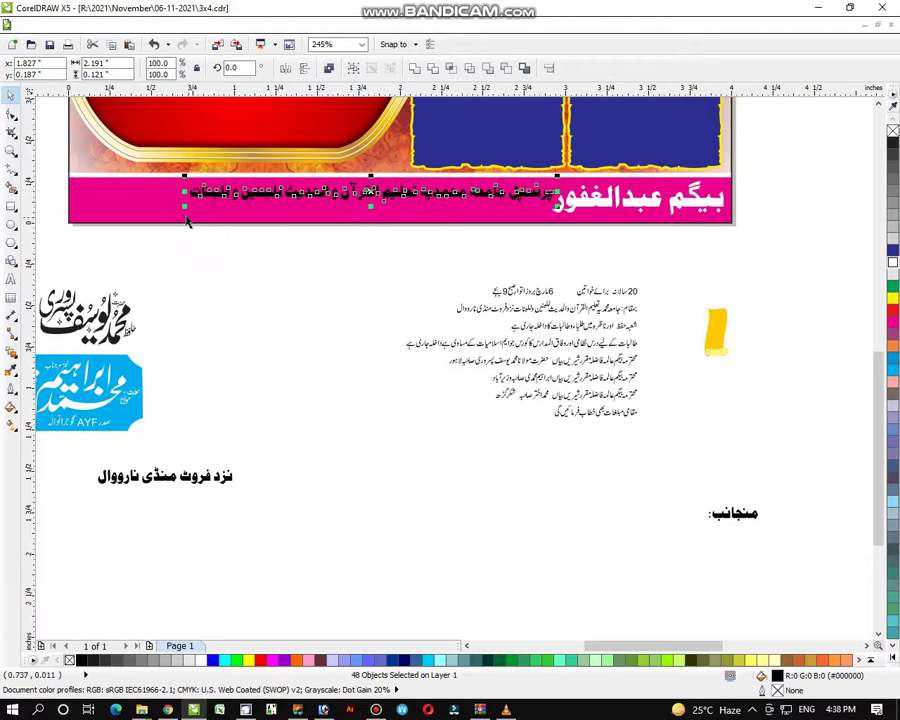
pyautogui.moveTo(184, 206); pyautogui.dragTo(72, 250)
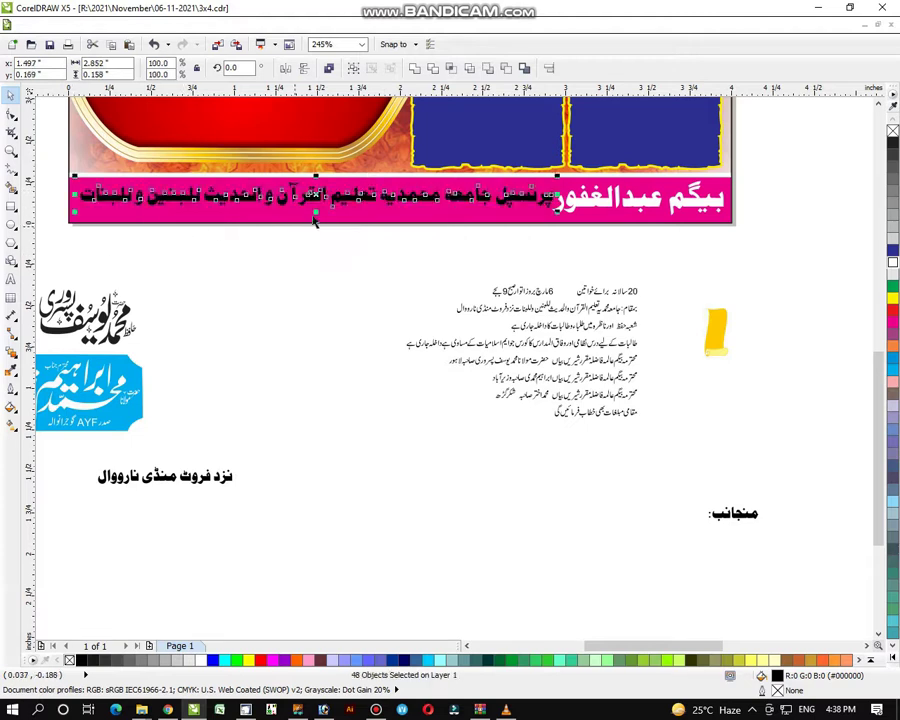
pyautogui.moveTo(313, 193)
pyautogui.mouseDown()
pyautogui.moveTo(313, 201)
pyautogui.moveTo(296, 178)
pyautogui.moveTo(311, 190)
pyautogui.mouseUp()
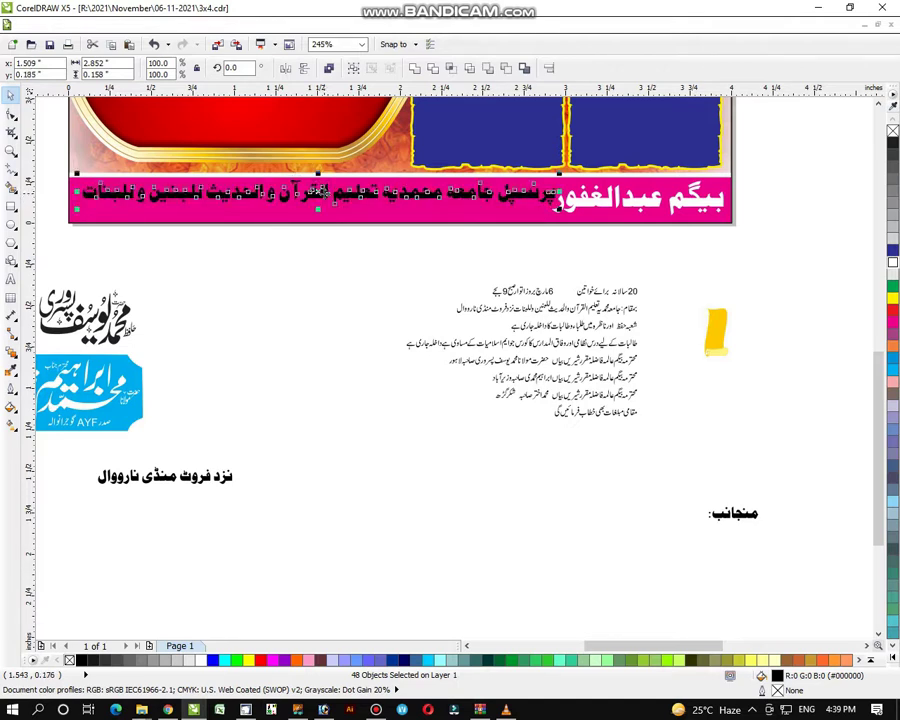
pyautogui.click(893, 298)
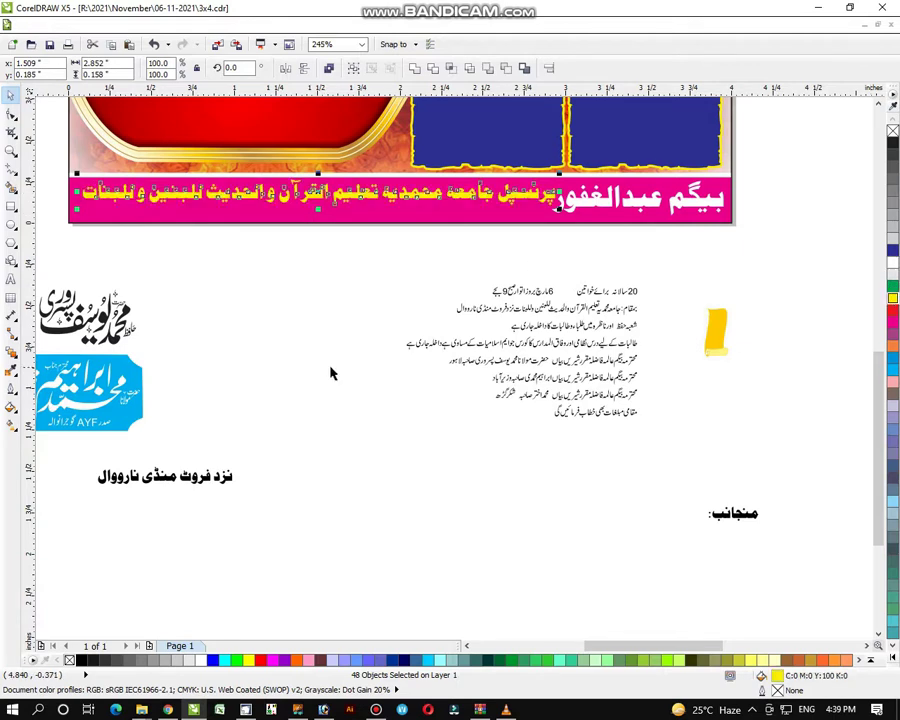
pyautogui.click(448, 259)
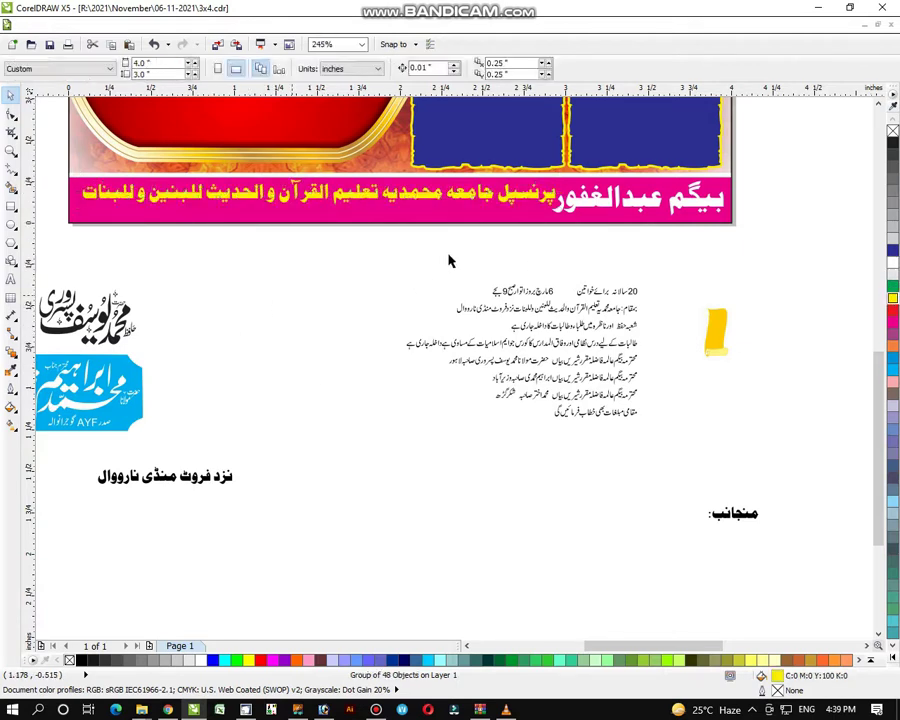
# Step: Group the remaining location text, fill it white and centre it beneath the yellow text on the magenta strip
pyautogui.moveTo(73, 460); pyautogui.dragTo(283, 536)
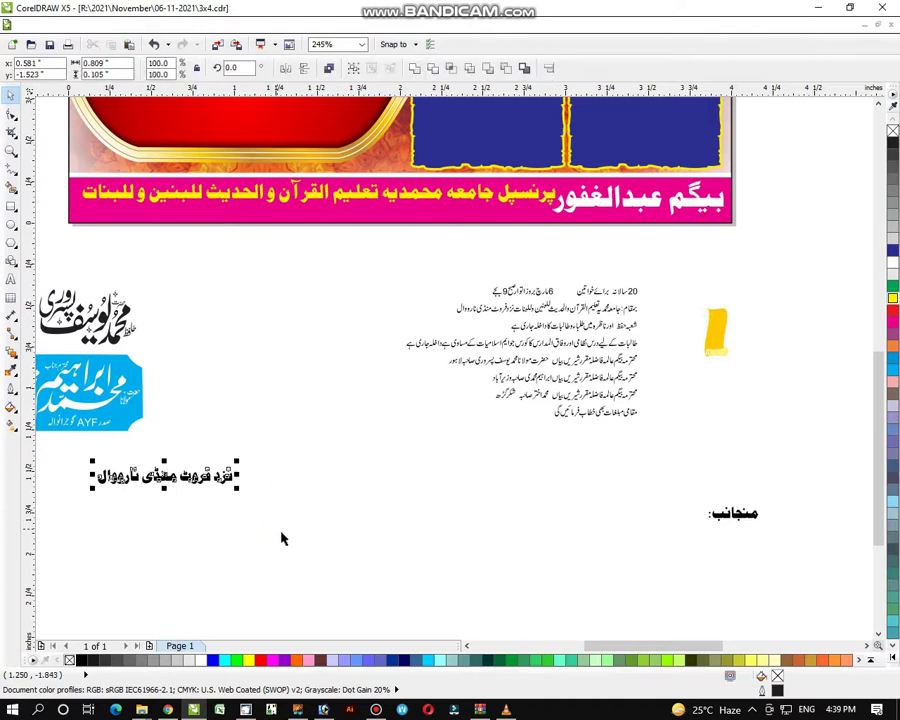
pyautogui.hotkey('ctrl', 'g')
pyautogui.moveTo(174, 476); pyautogui.dragTo(324, 210)
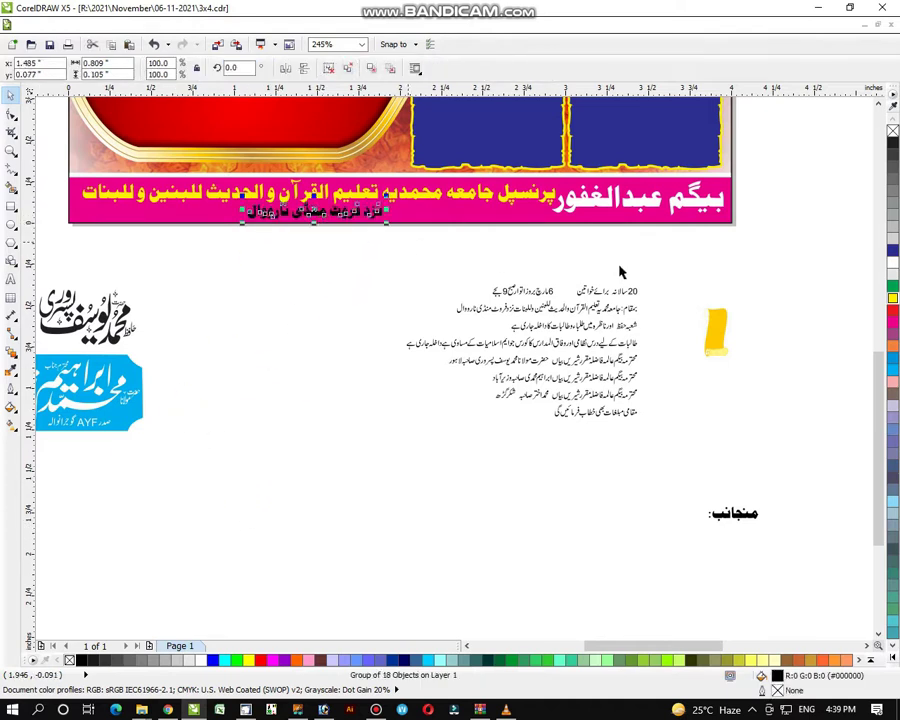
pyautogui.click(891, 262)
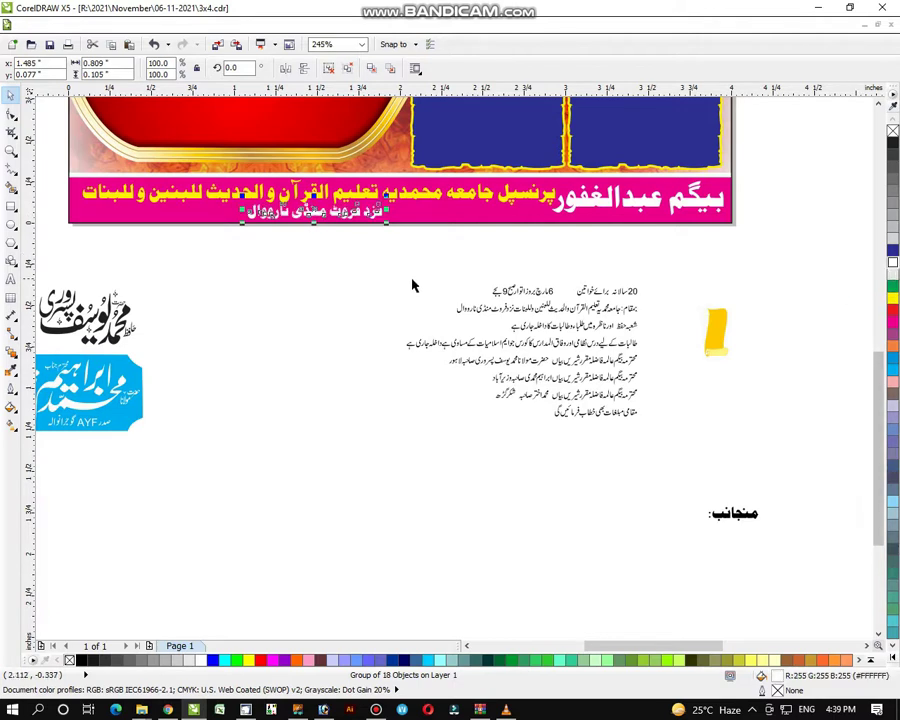
pyautogui.click(378, 239)
pyautogui.click(368, 210)
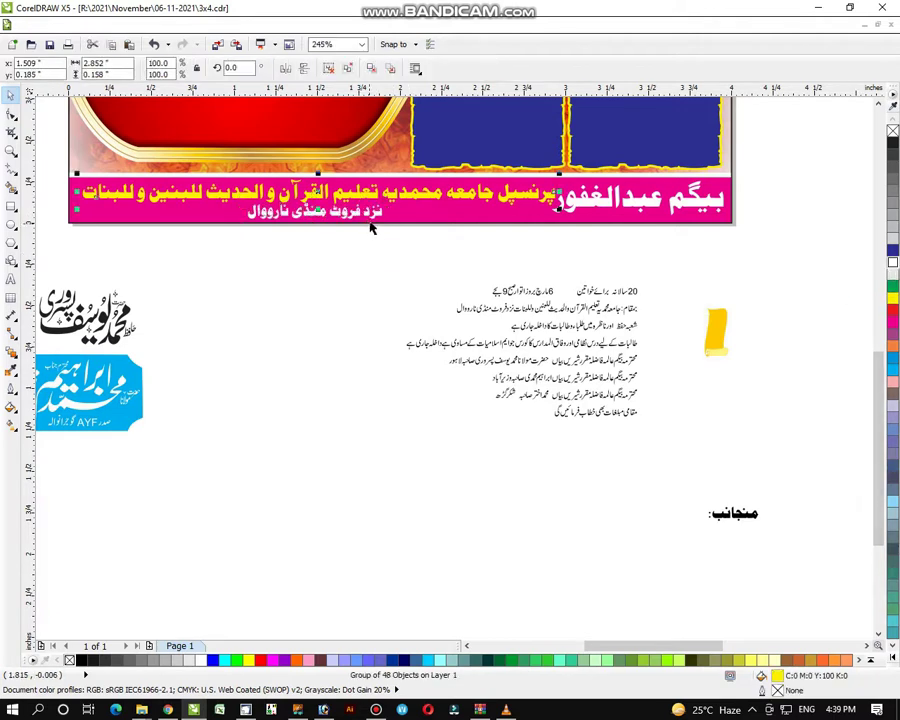
pyautogui.keyDown('shift'); pyautogui.click(413, 194); pyautogui.keyUp('shift')
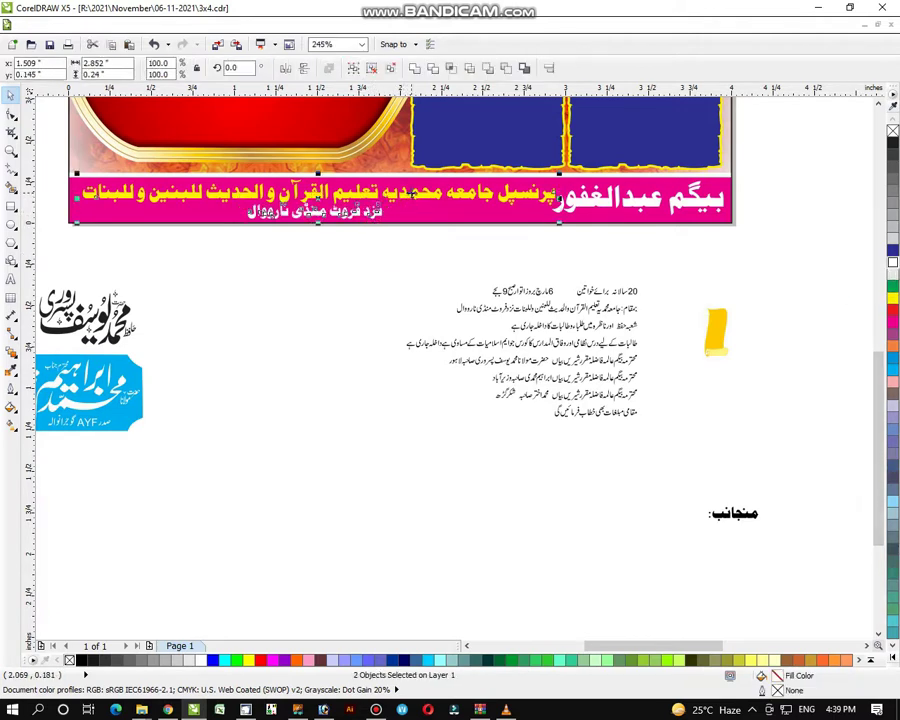
pyautogui.click(450, 286)
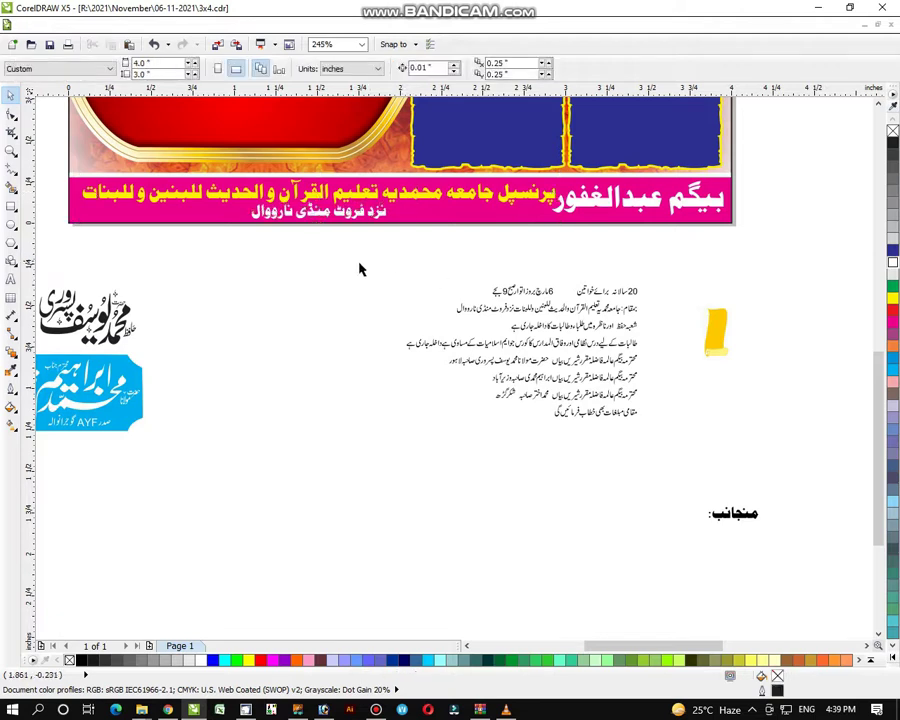
# Step: Examine the whole poster layout with the filled organiser strip and the unplaced event text below it
pyautogui.click(11, 151)
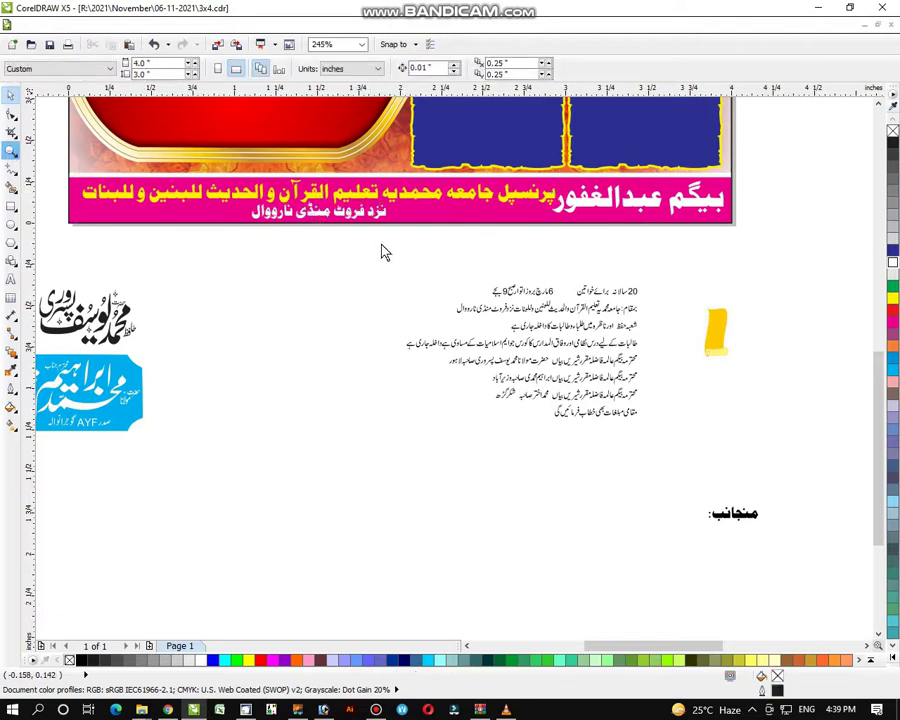
pyautogui.rightClick(384, 251)
pyautogui.scroll(-1, 333, 325)
pyautogui.scroll(1, 339, 355)
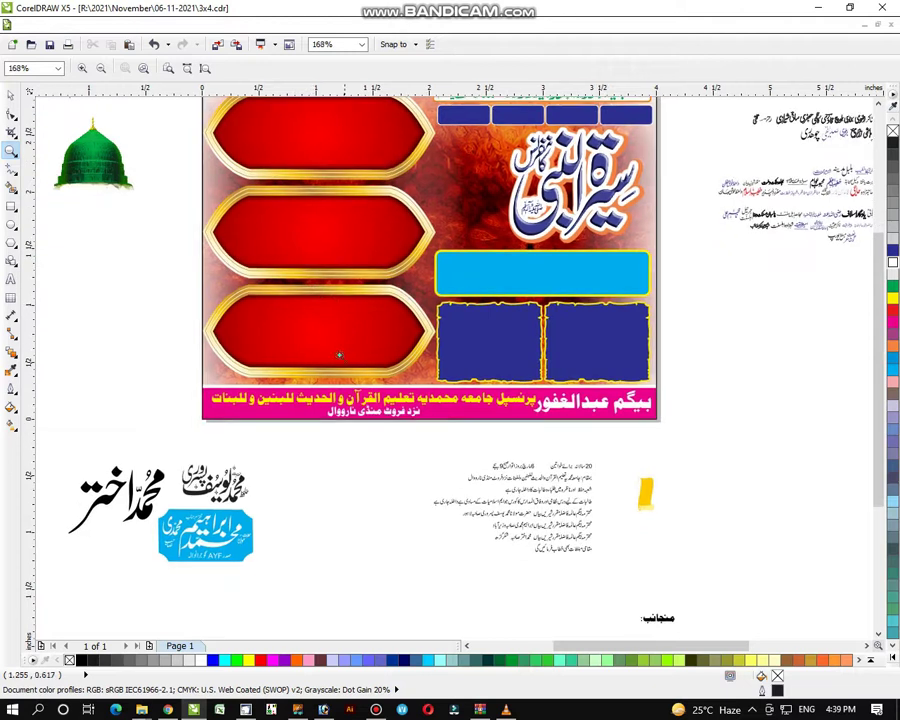
pyautogui.scroll(-1, 309, 278)
pyautogui.moveTo(239, 131); pyautogui.dragTo(731, 588)
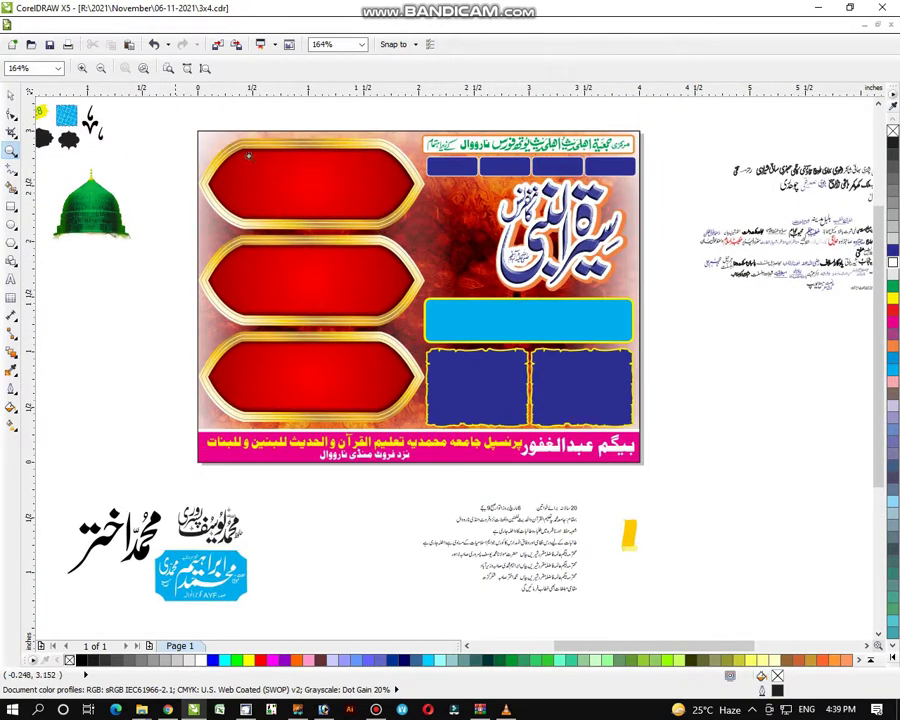
pyautogui.moveTo(197, 118); pyautogui.dragTo(763, 619)
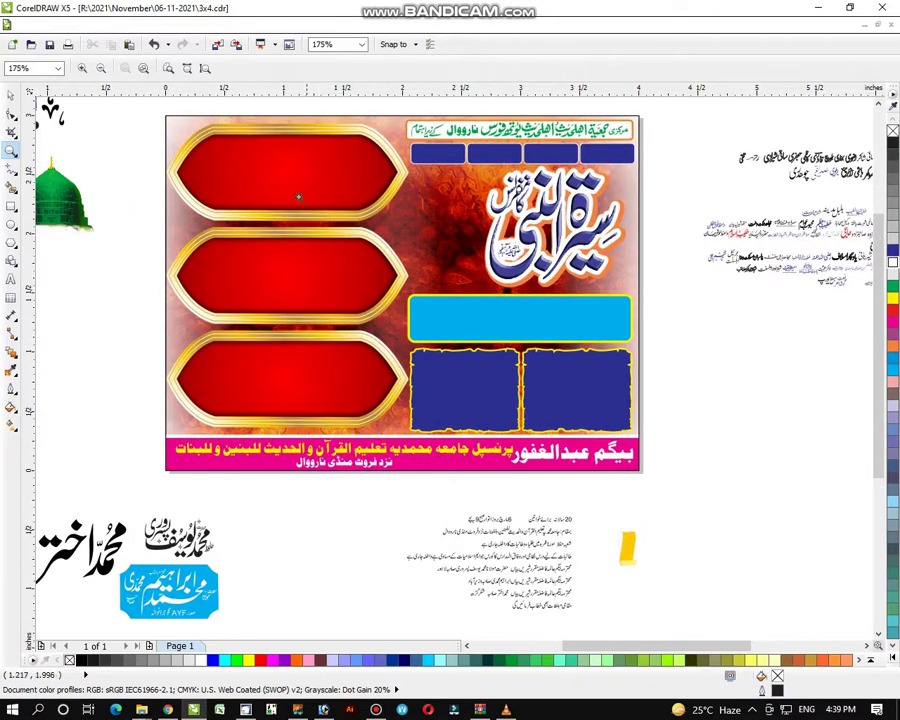
pyautogui.scroll(1, 498, 549)
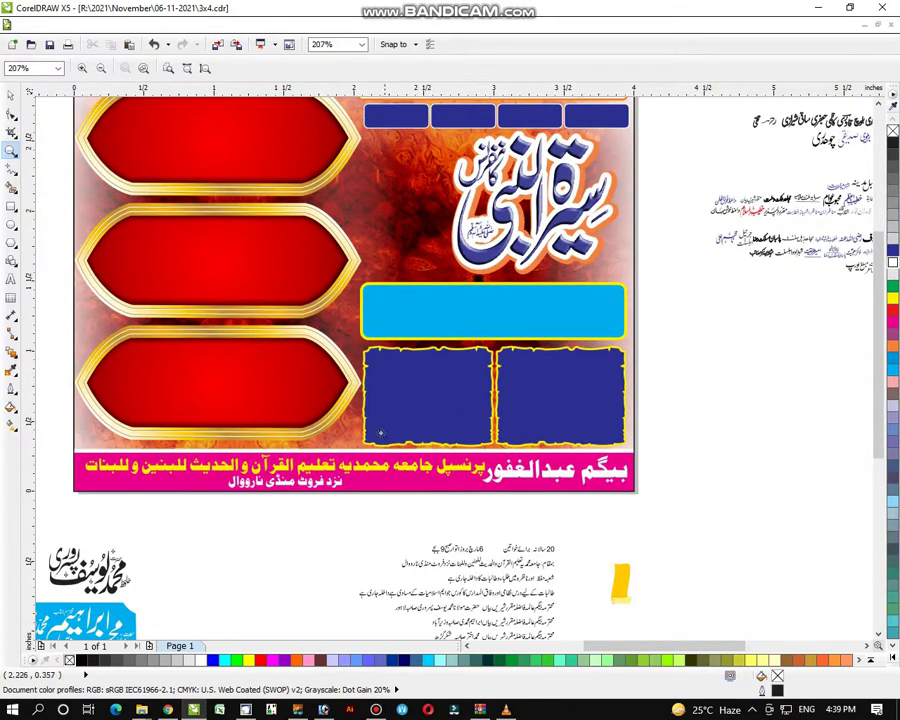
# Step: Separate "20 سالانہ" from the first line of the event details and move it off to the right
pyautogui.moveTo(380, 432); pyautogui.dragTo(660, 600)
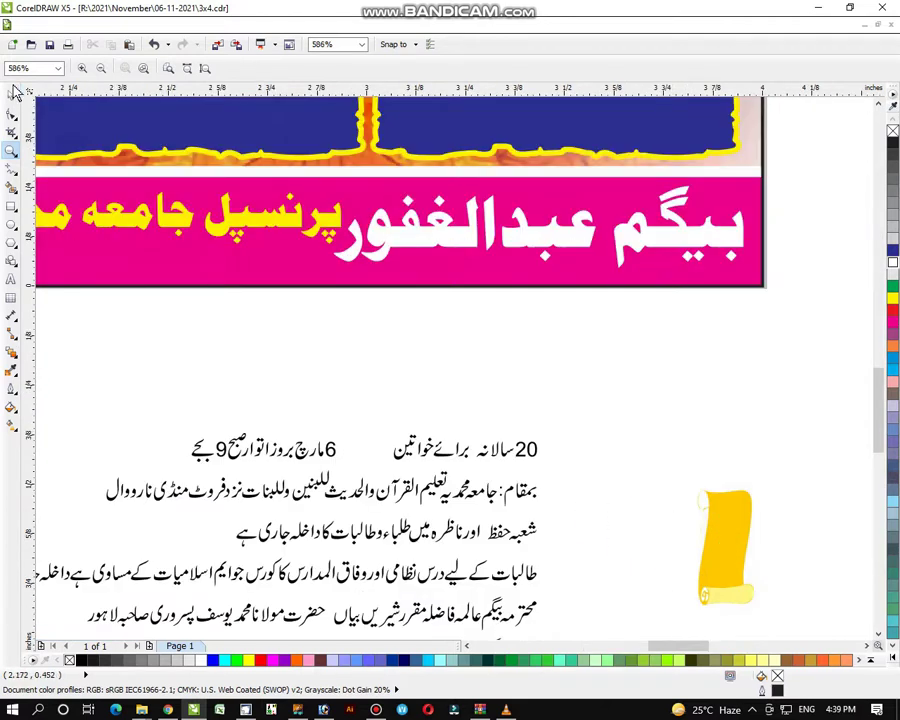
pyautogui.click(8, 97)
pyautogui.moveTo(575, 430); pyautogui.dragTo(619, 440)
pyautogui.click(514, 453)
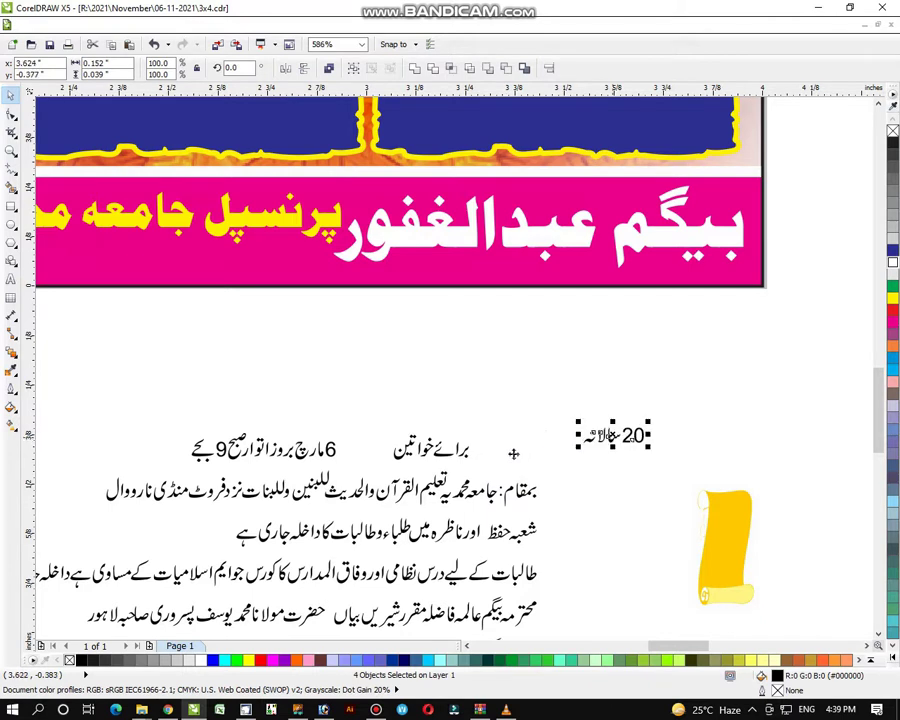
# Step: Stack "برائے" above "خواتین", group the two words and enlarge them to about 0.28 × 0.32 inch
pyautogui.moveTo(440, 448); pyautogui.dragTo(416, 423)
pyautogui.moveTo(466, 394); pyautogui.dragTo(376, 451)
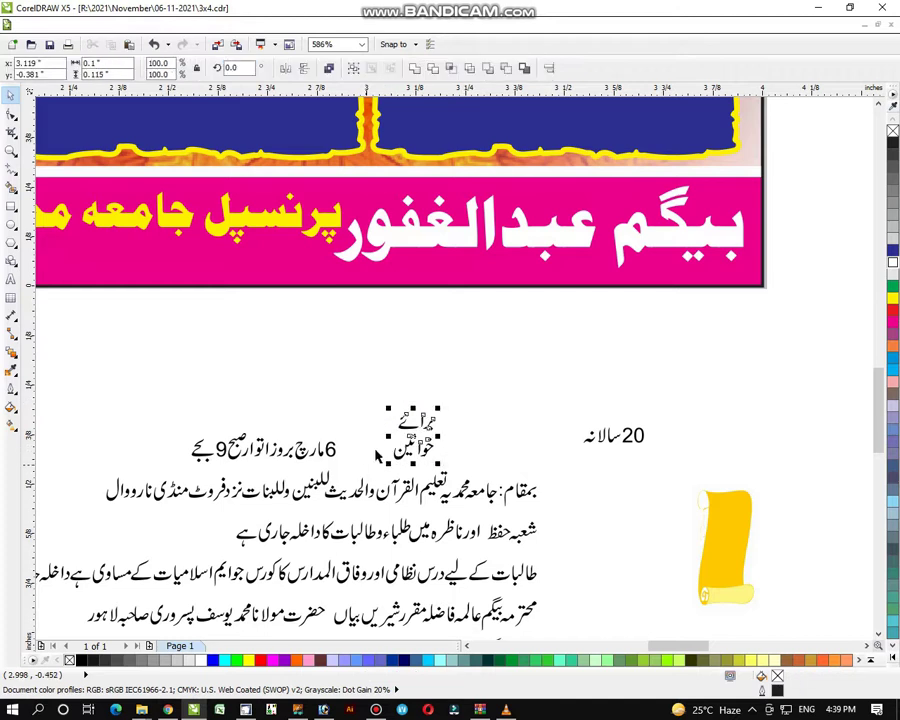
pyautogui.hotkey('ctrl', 'g')
pyautogui.moveTo(438, 408); pyautogui.dragTo(515, 327)
# Step: Move the grouped "برائے خواتین" text to the left of the title calligraphy and enlarge it to about 0.58 × 0.66 inch
pyautogui.click(11, 150)
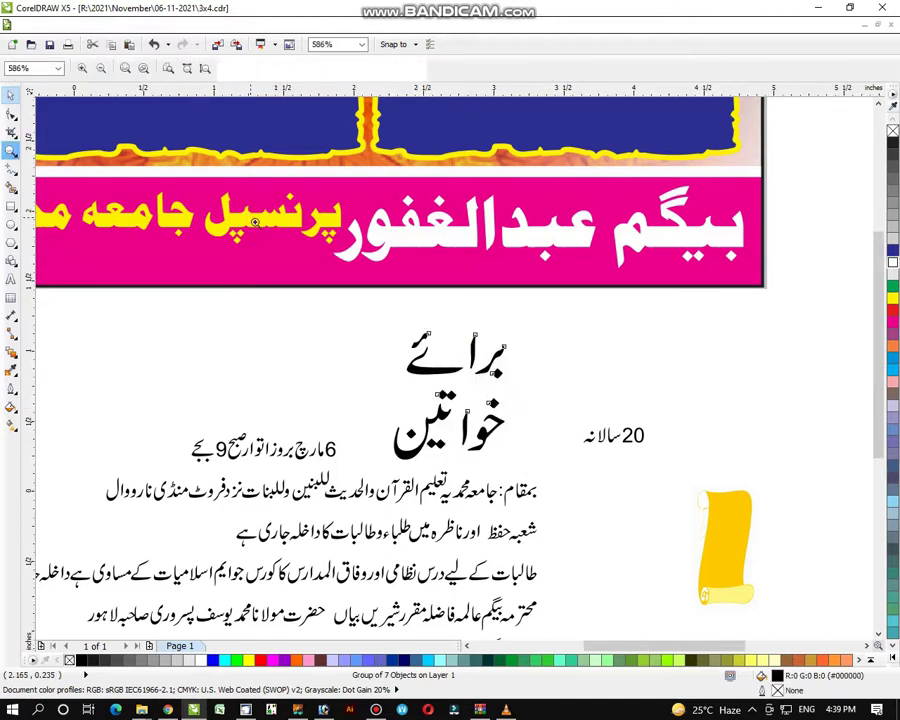
pyautogui.scroll(-3, 419, 318)
pyautogui.click(12, 97)
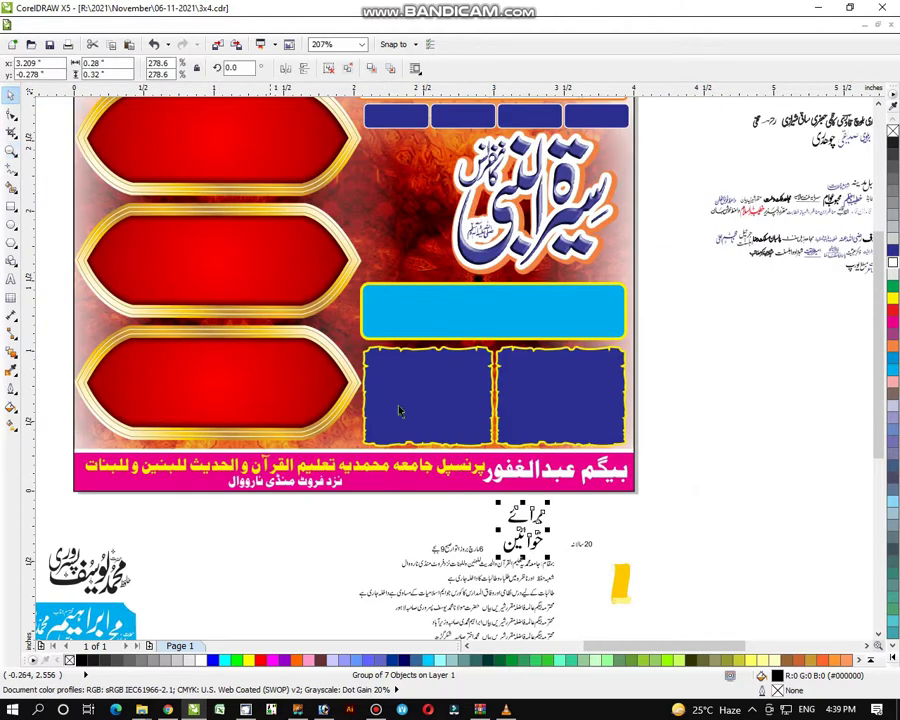
pyautogui.moveTo(527, 531); pyautogui.dragTo(370, 285)
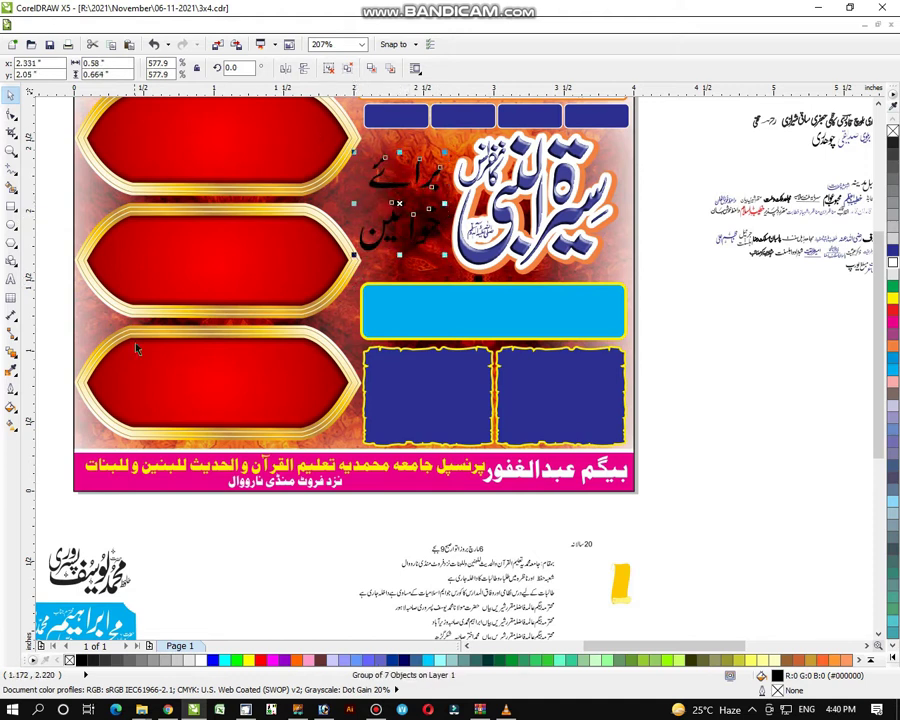
# Step: Combine the "برائے خواتین" letters into one curve with a cyan fill and a 4 pt white outline, round-cornered and behind the fill
pyautogui.click(412, 68)
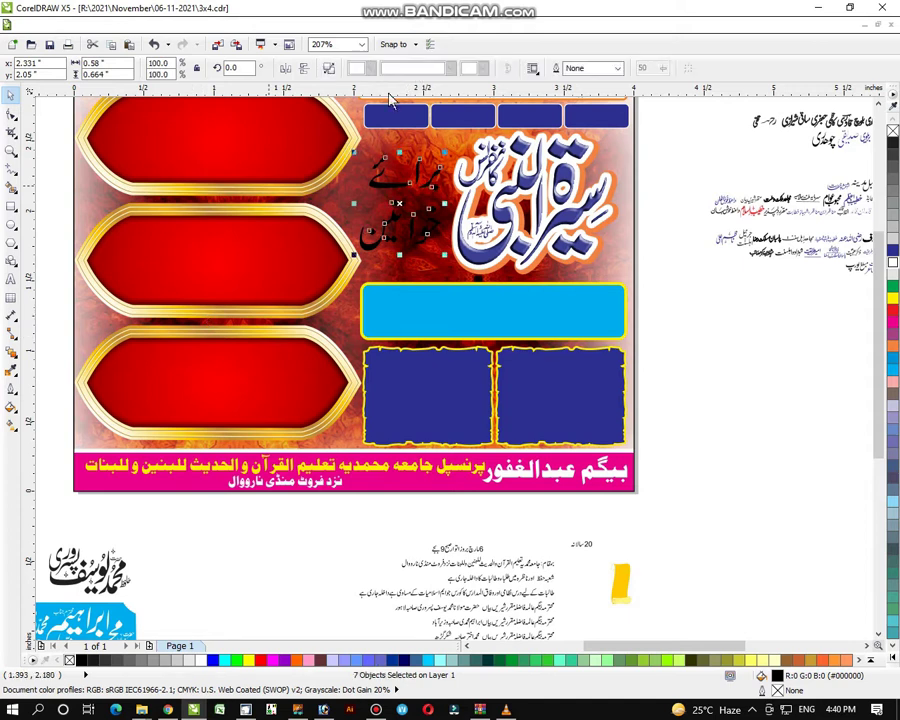
pyautogui.click(11, 389)
pyautogui.click(38, 389)
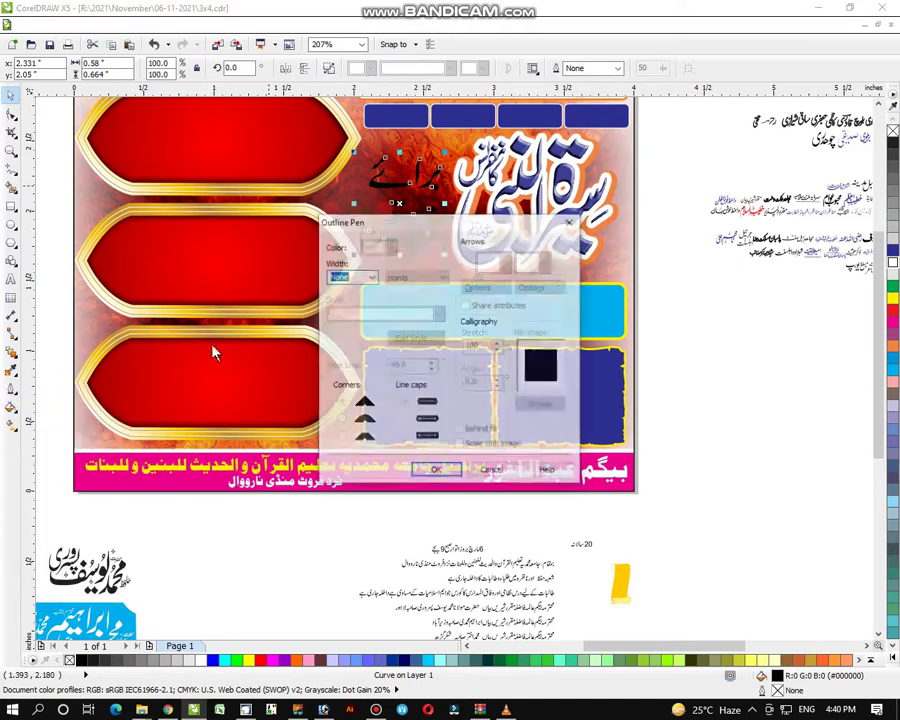
pyautogui.click(371, 277)
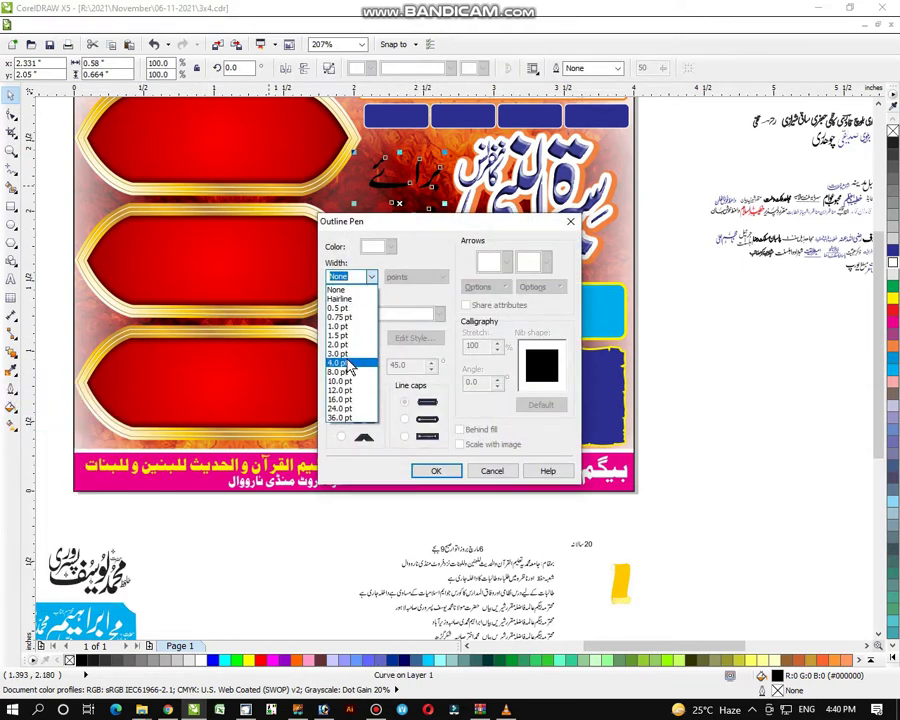
pyautogui.click(348, 367)
pyautogui.click(341, 419)
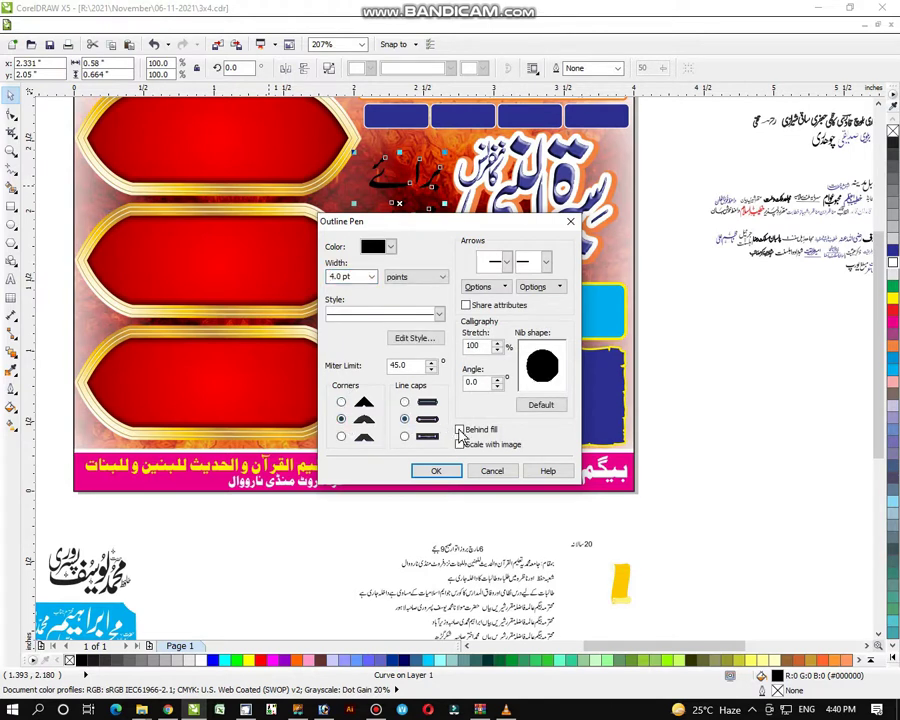
pyautogui.click(436, 471)
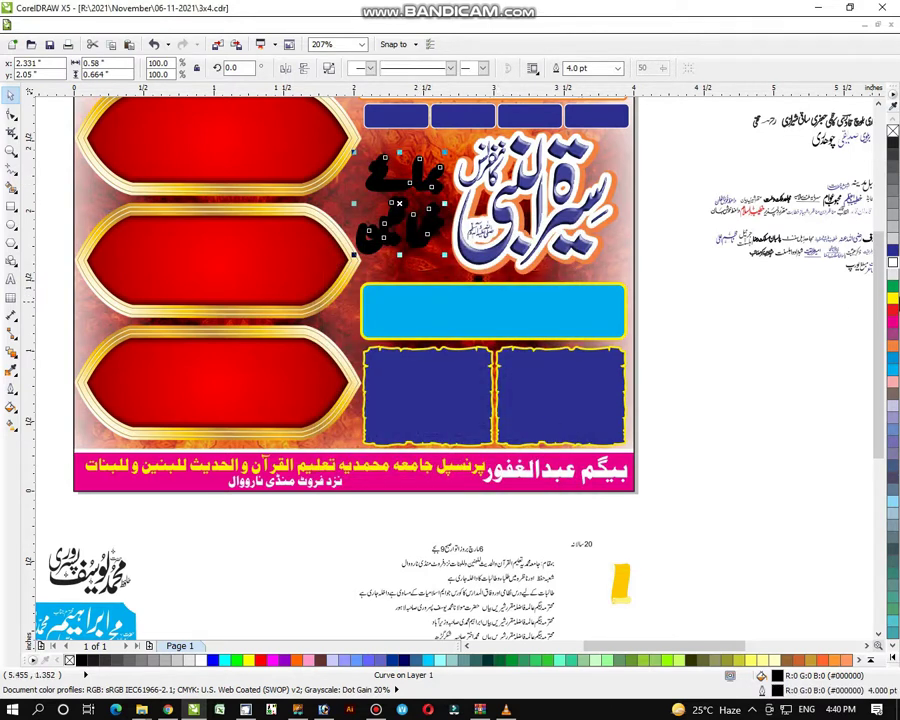
pyautogui.click(892, 366)
pyautogui.rightClick(893, 266)
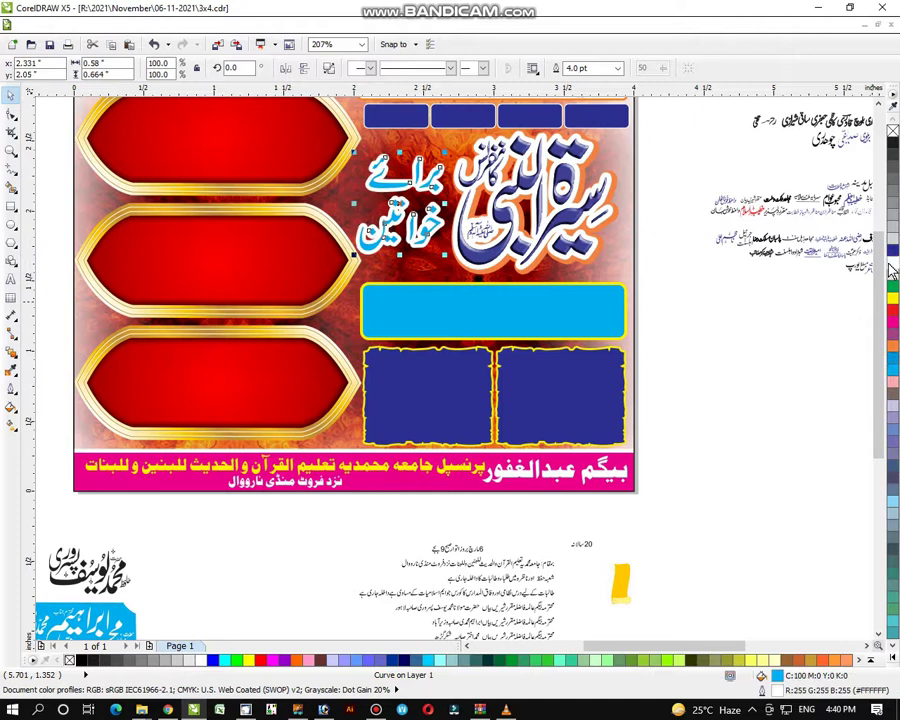
# Step: Ungroup the nested calligraphy word collection to the right of the poster until its rows are separate
pyautogui.click(787, 403)
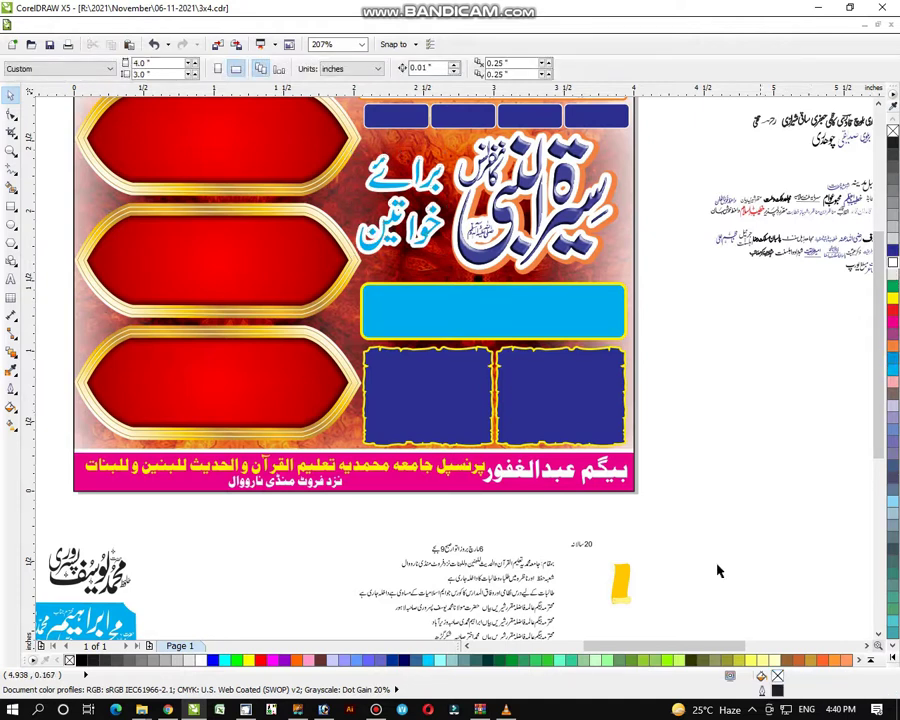
pyautogui.click(11, 150)
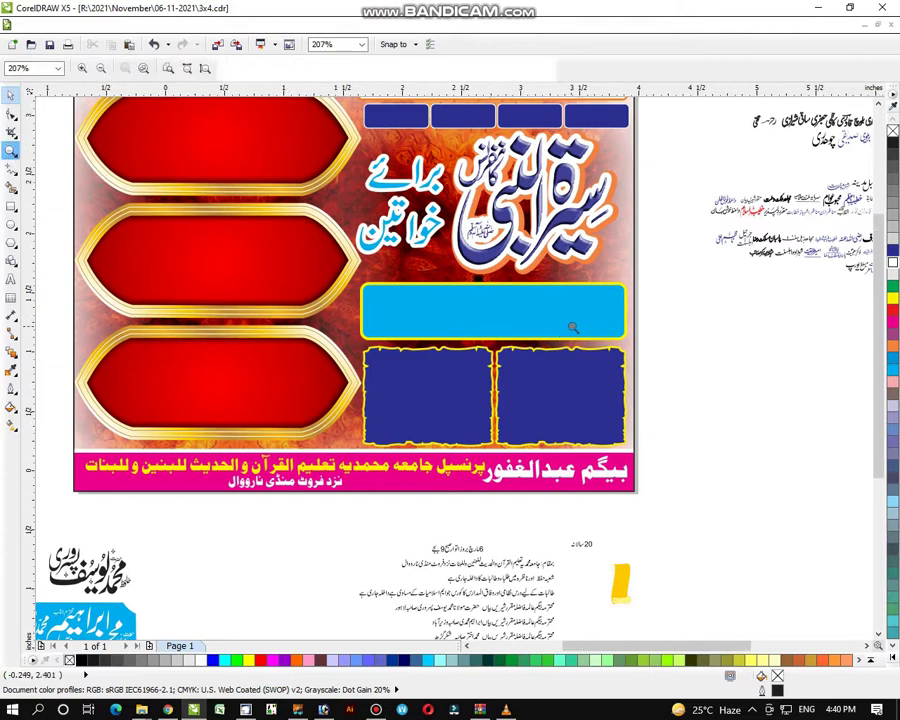
pyautogui.scroll(-1, 684, 400)
pyautogui.scroll(-3, 714, 422)
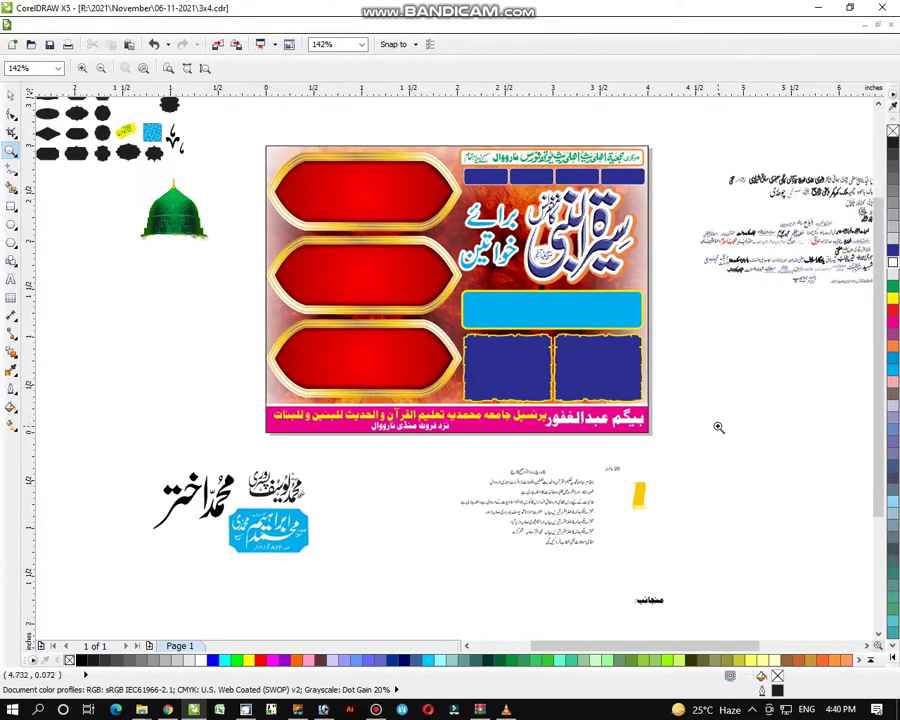
pyautogui.scroll(-1, 740, 468)
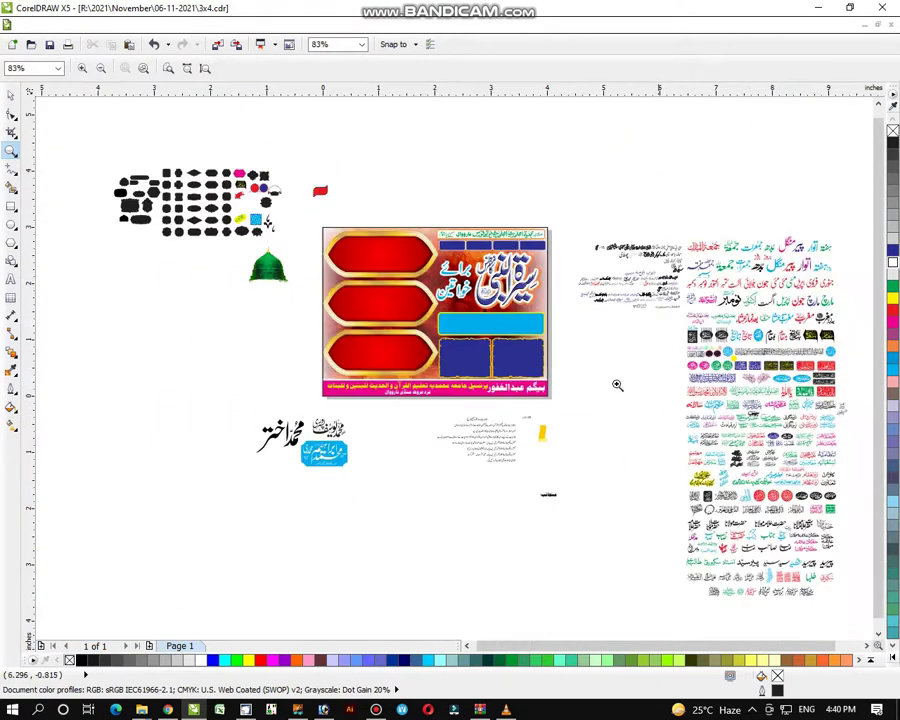
pyautogui.moveTo(616, 376); pyautogui.dragTo(850, 592)
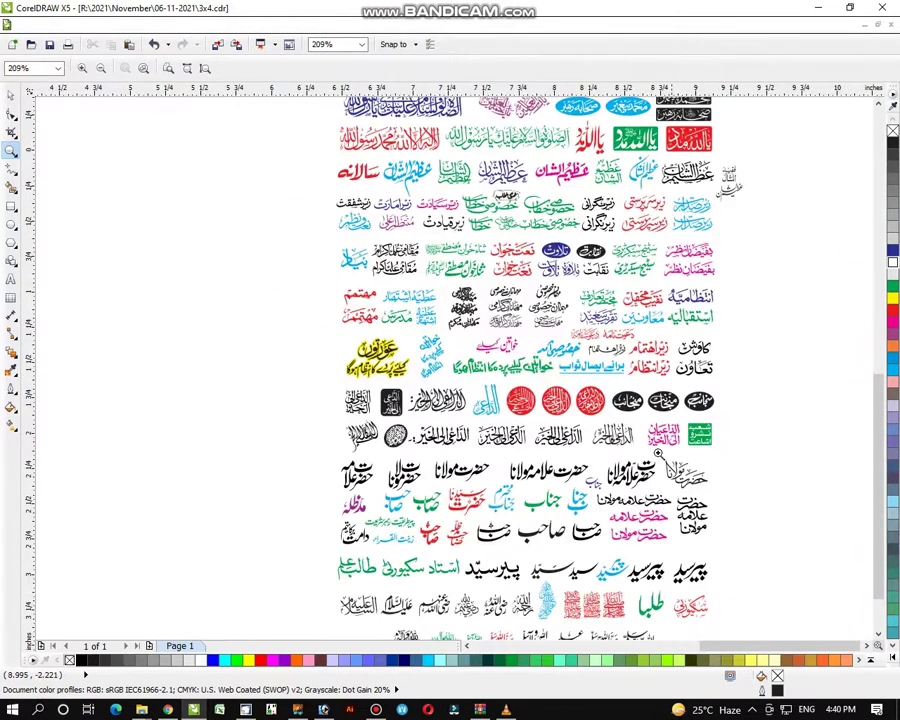
pyautogui.click(10, 94)
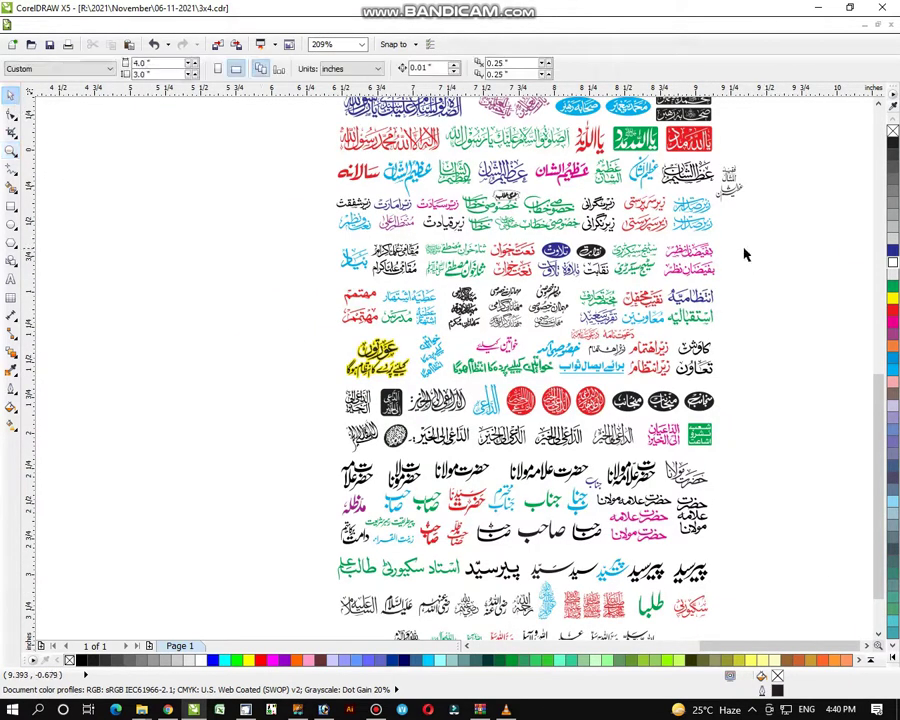
pyautogui.click(646, 183)
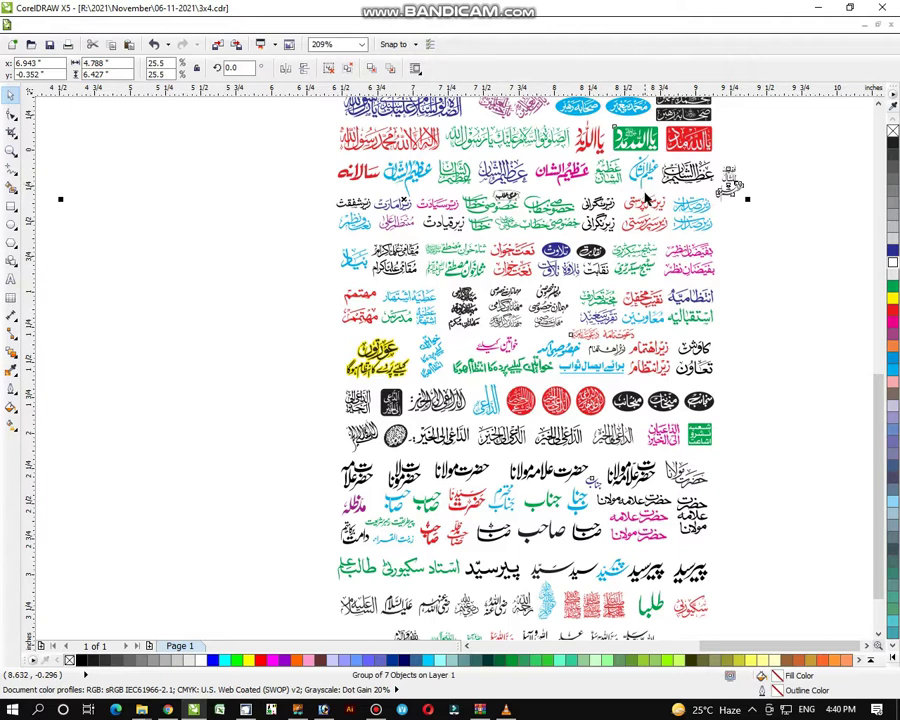
pyautogui.hotkey('ctrl', 'u')
pyautogui.click(681, 202)
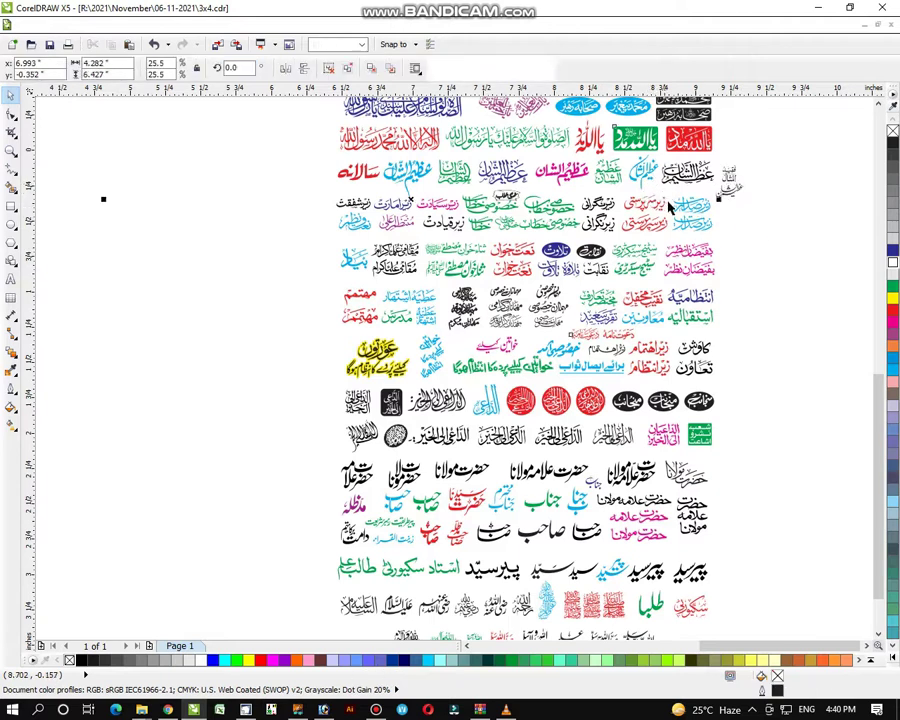
pyautogui.hotkey('ctrl', 'u')
pyautogui.click(795, 298)
pyautogui.click(645, 178)
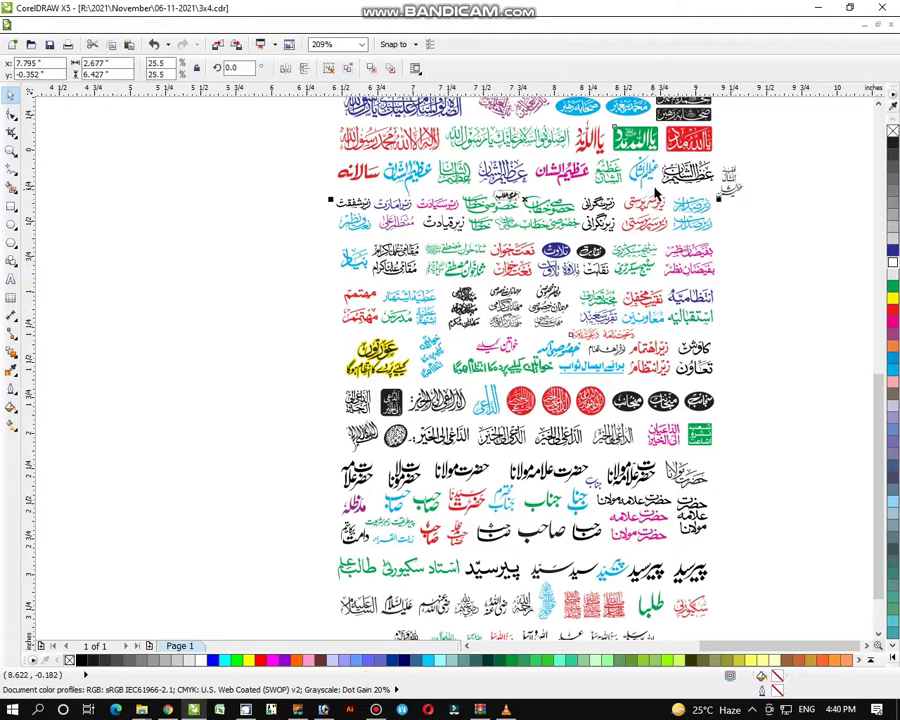
pyautogui.hotkey('ctrl', 'u')
# Step: Ungroup the "عظیم الشان" row and move its small cyan "عظیم الشان" and red "سالانہ" to the empty area left of the collection
pyautogui.click(741, 271)
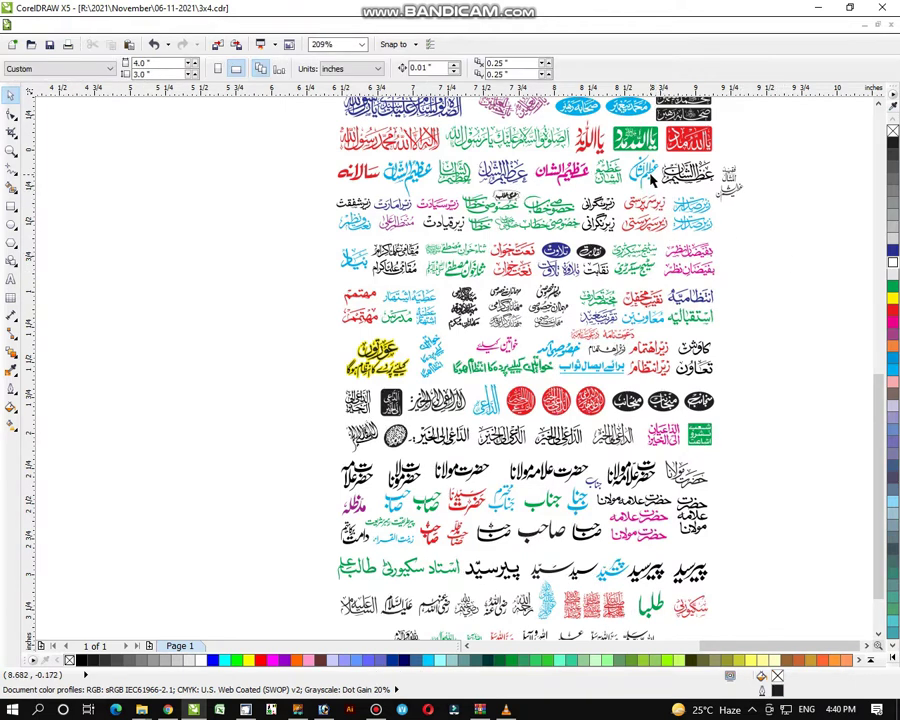
pyautogui.click(646, 179)
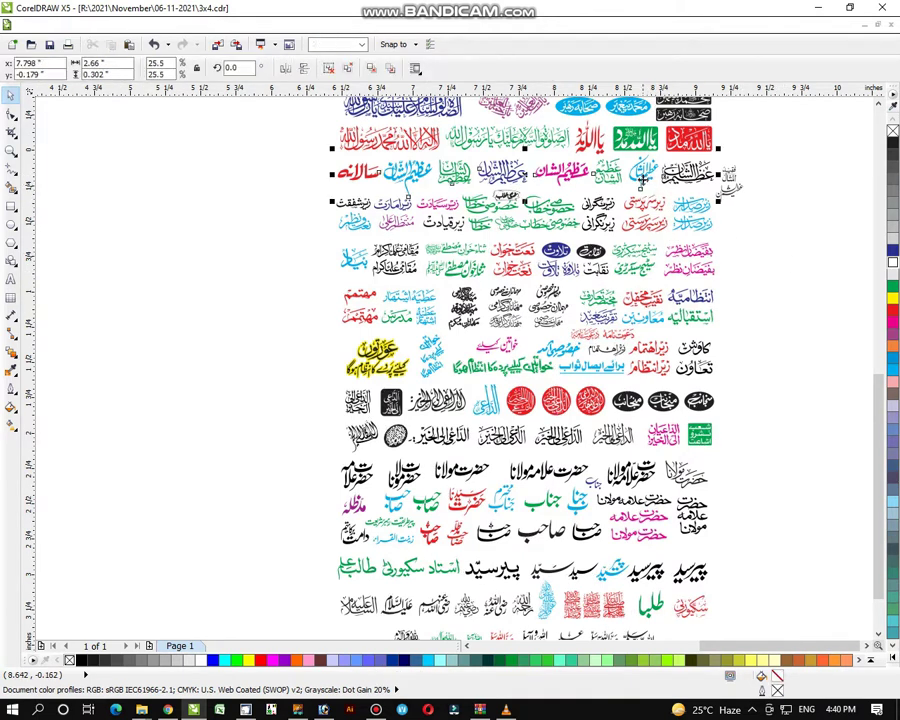
pyautogui.hotkey('ctrl', 'u')
pyautogui.click(732, 273)
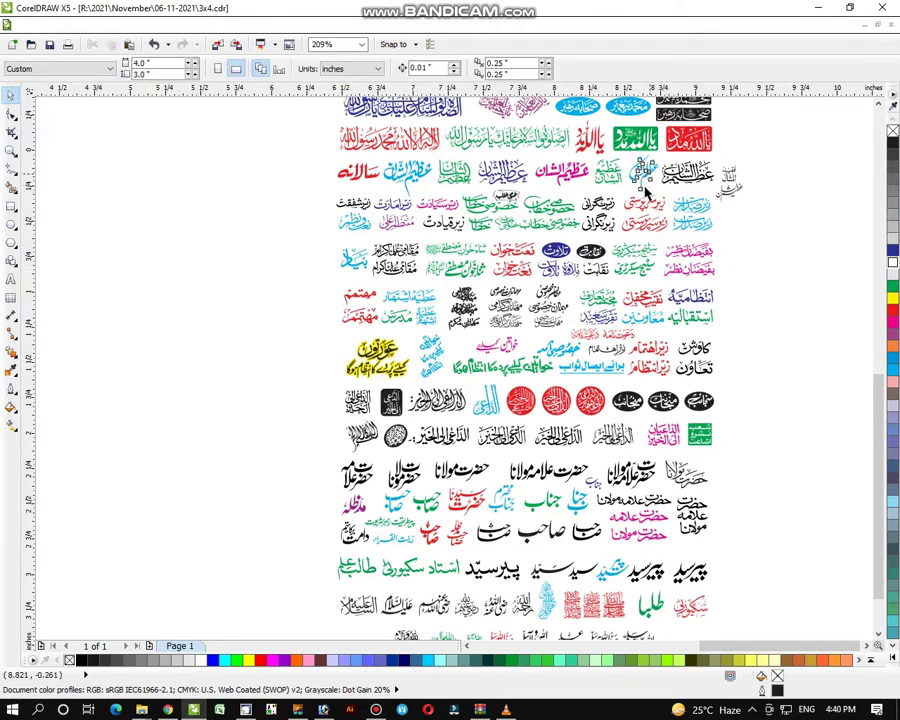
pyautogui.moveTo(646, 178); pyautogui.dragTo(211, 160)
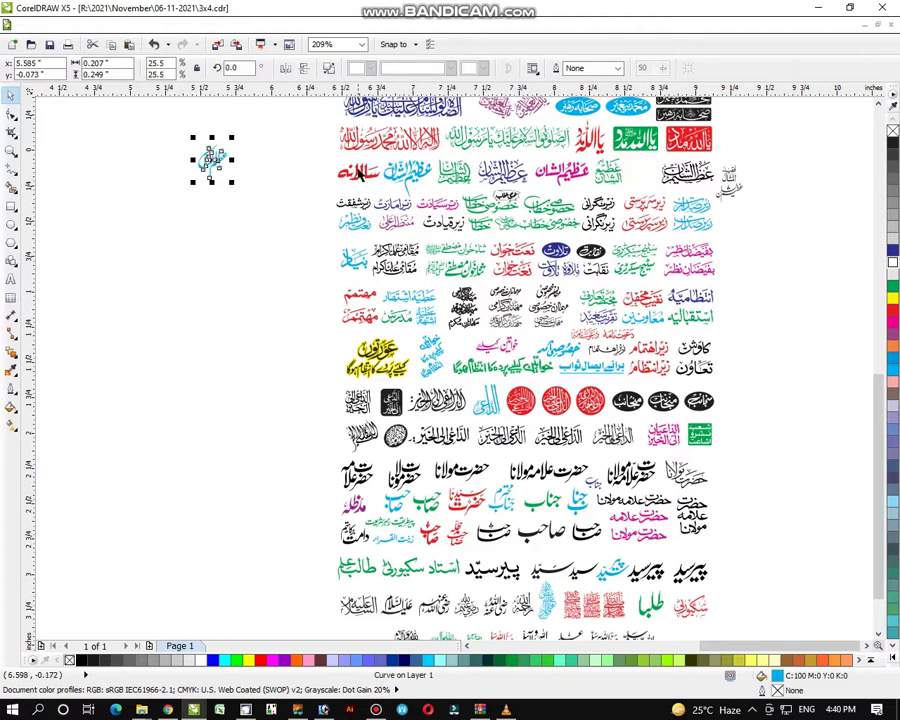
pyautogui.moveTo(358, 171); pyautogui.dragTo(168, 199)
pyautogui.click(265, 220)
# Step: Move the dark blue "ان شاءاللہ" and the green "مارچ" out of the collection, near the "عظیم الشان" and "سالانہ" words
pyautogui.scroll(2, 880, 108)
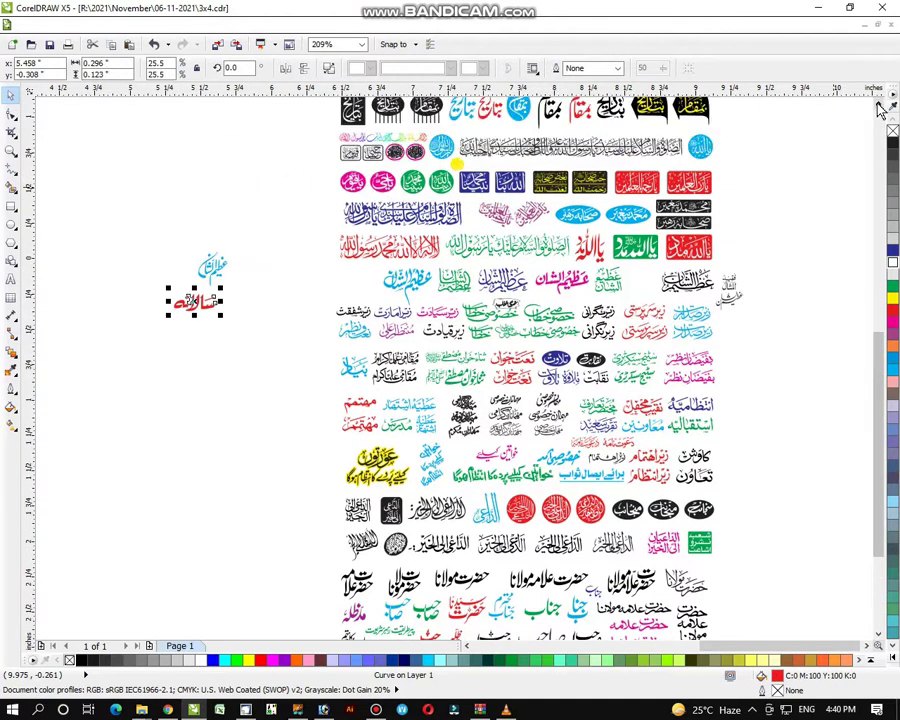
pyautogui.scroll(1, 880, 108)
pyautogui.scroll(1, 880, 108)
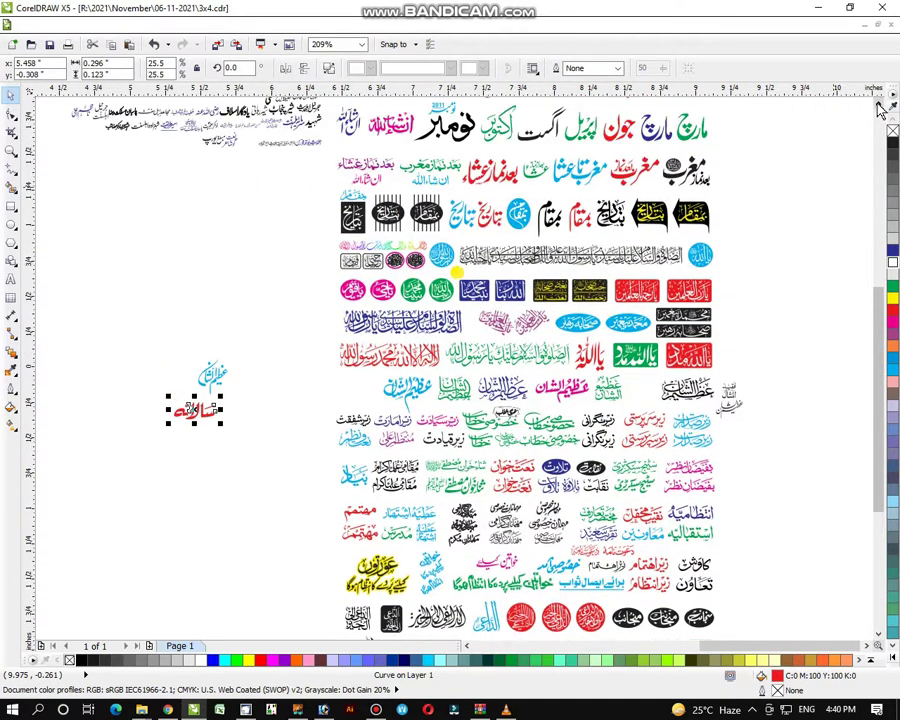
pyautogui.moveTo(345, 129); pyautogui.dragTo(172, 385)
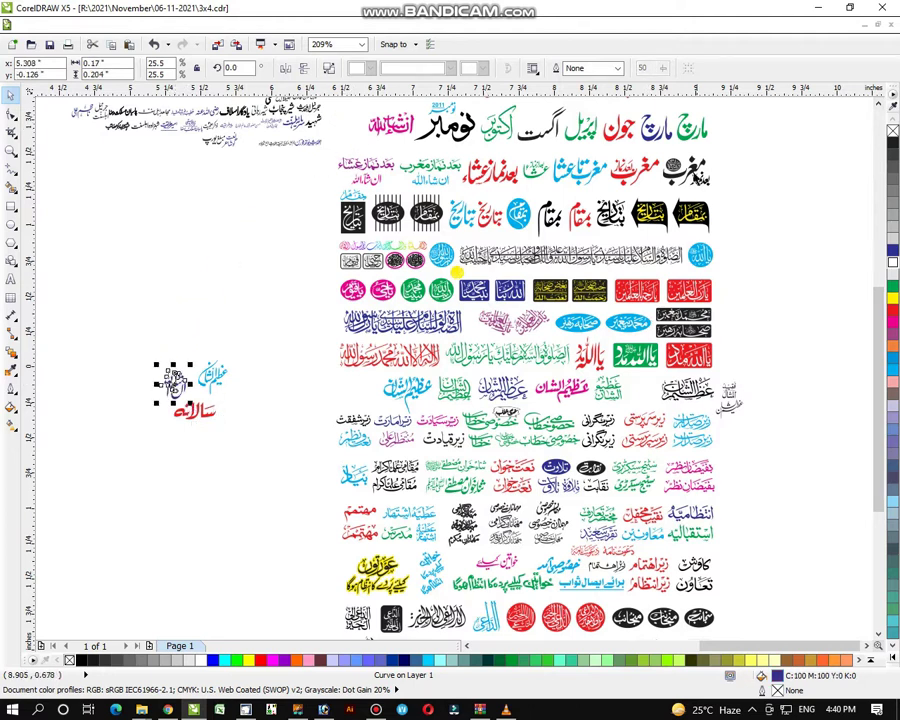
pyautogui.click(701, 128)
pyautogui.moveTo(687, 131); pyautogui.dragTo(180, 308)
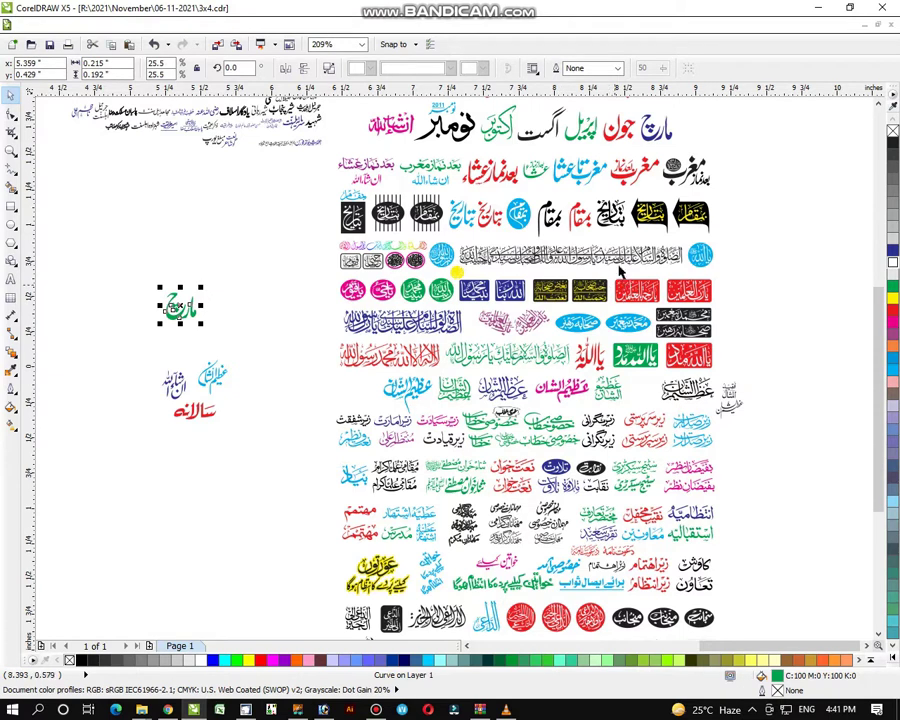
# Step: Move the purple "اتوار" from the weekday row to the left of the separated "مارچ"
pyautogui.scroll(1, 885, 108)
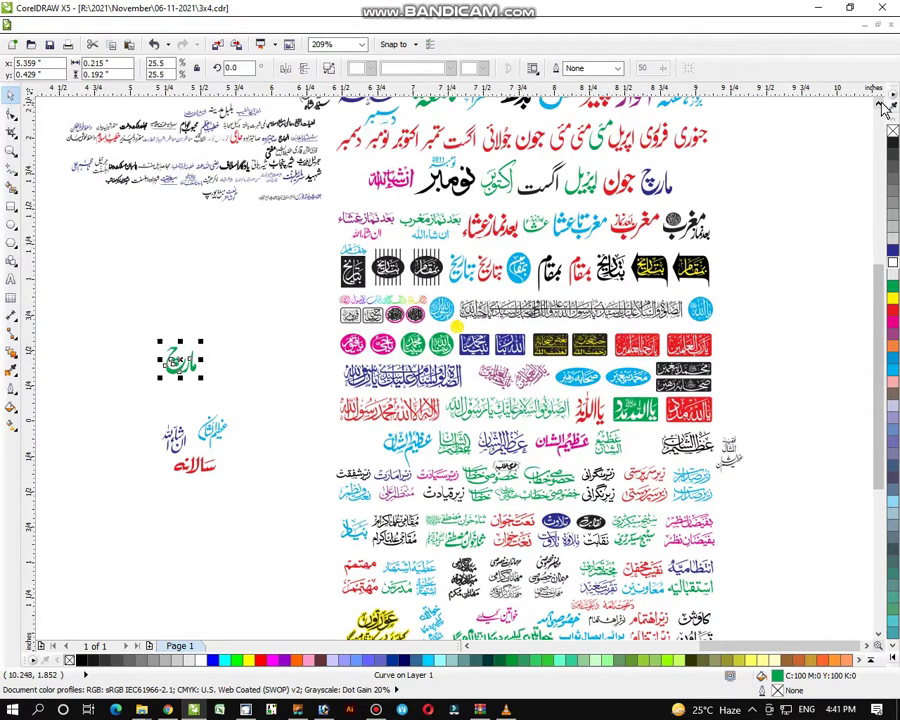
pyautogui.scroll(1, 885, 108)
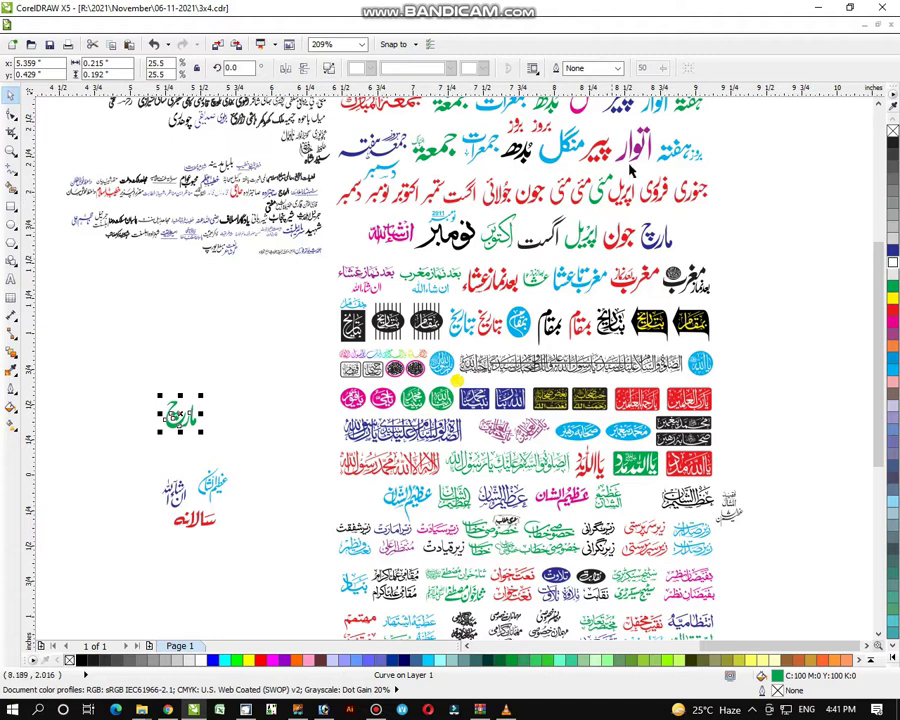
pyautogui.moveTo(637, 150); pyautogui.dragTo(138, 438)
pyautogui.click(11, 150)
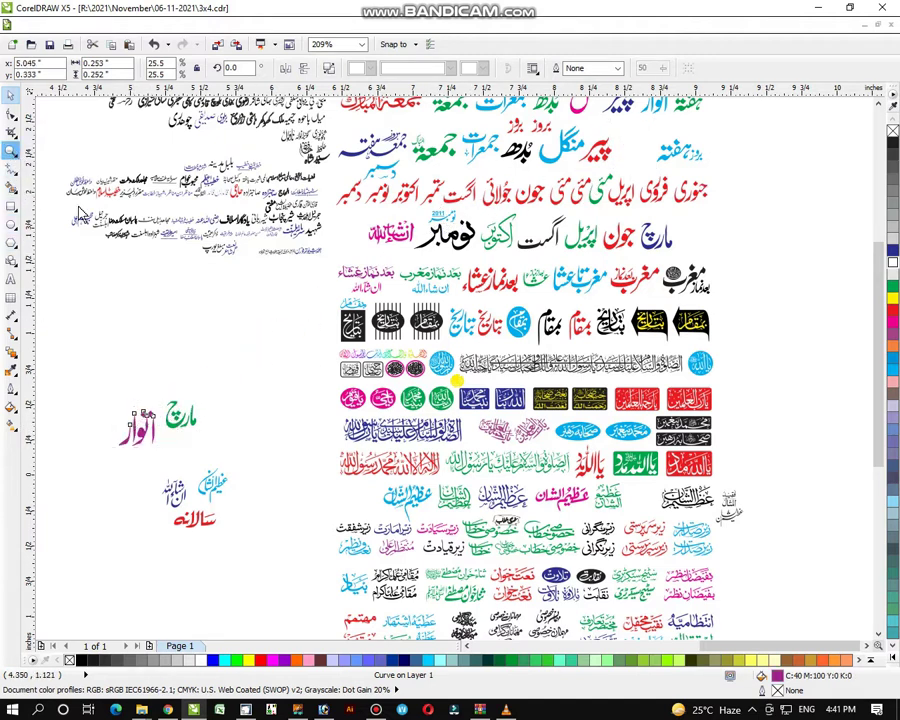
pyautogui.press('F4')
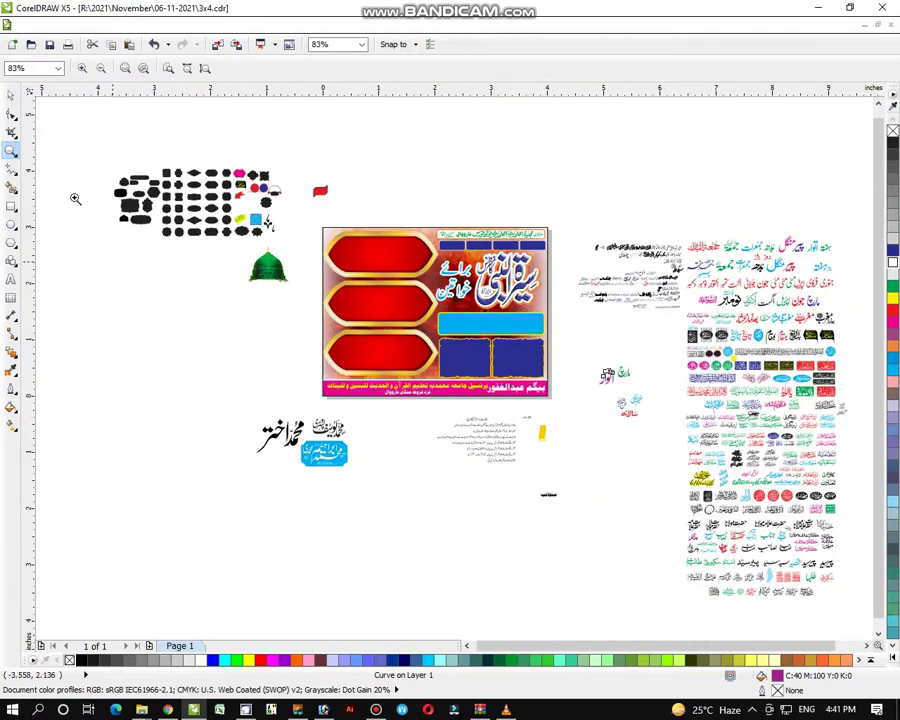
pyautogui.click(16, 97)
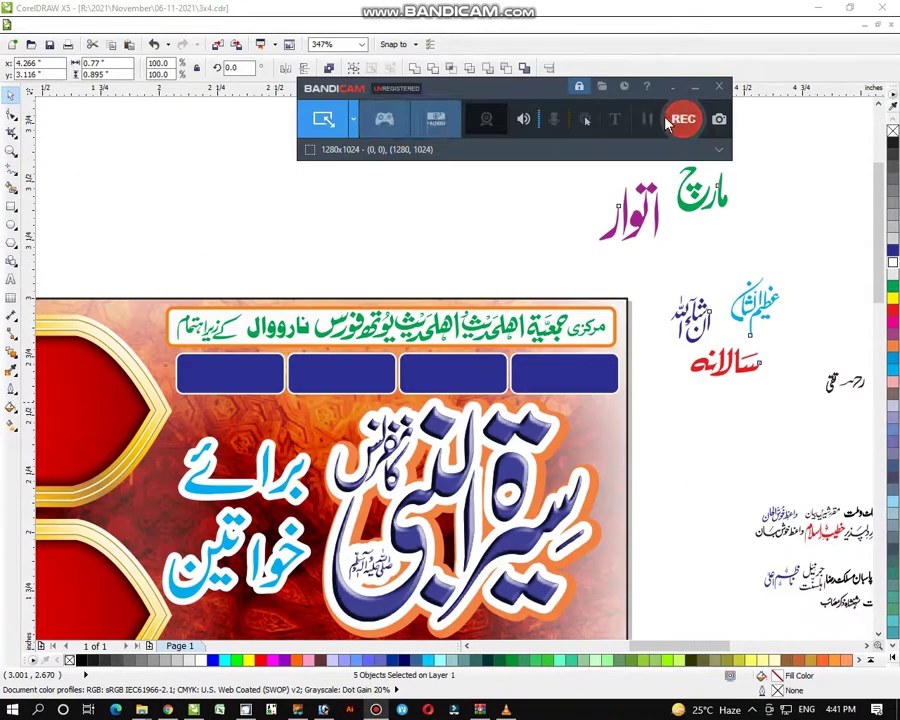
pyautogui.click(668, 122)
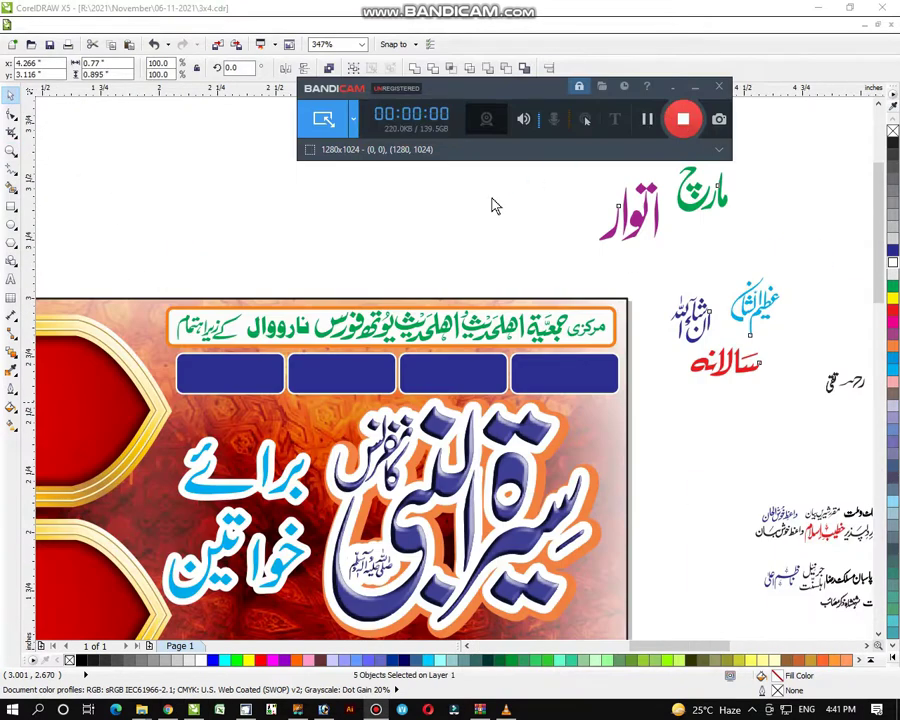
pyautogui.click(823, 162)
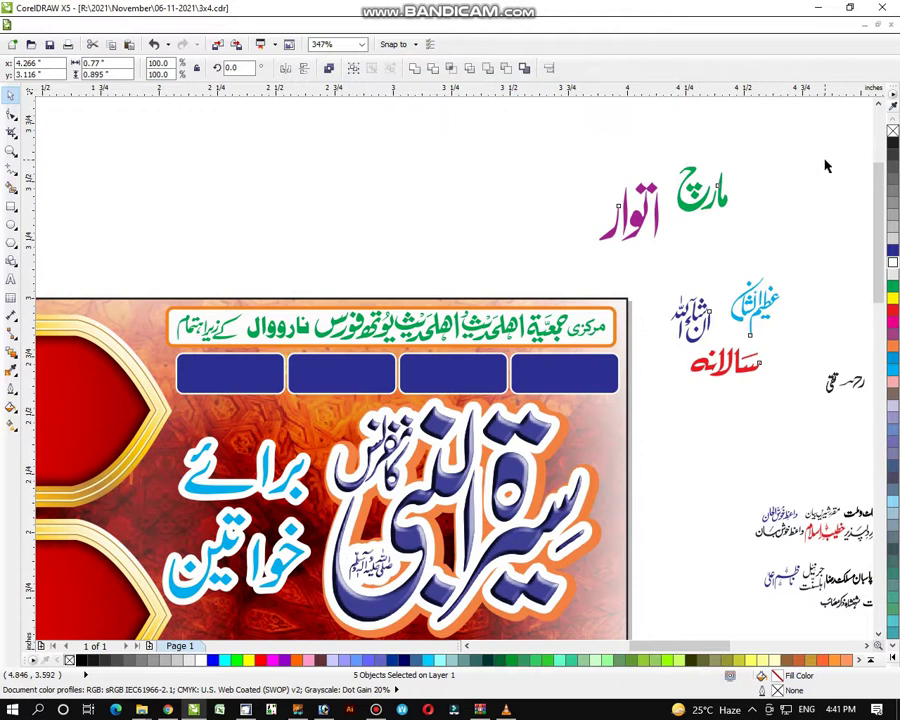
# Step: Add the number "6" as artistic text above the poster, scaled to about 20.5 pt and set in Arial Black
pyautogui.click(12, 279)
pyautogui.click(139, 222)
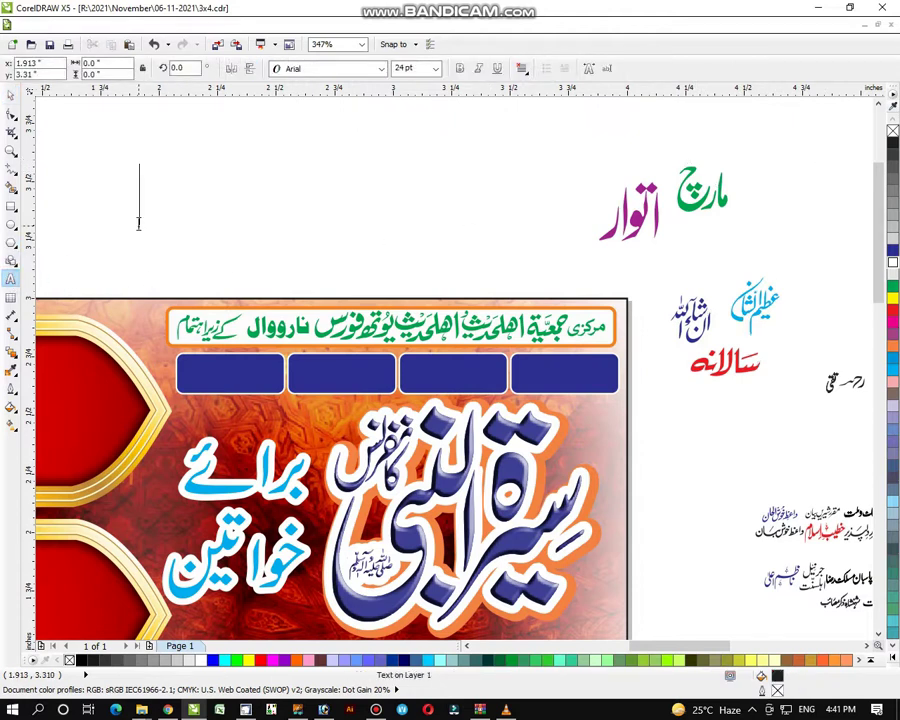
pyautogui.write('6')
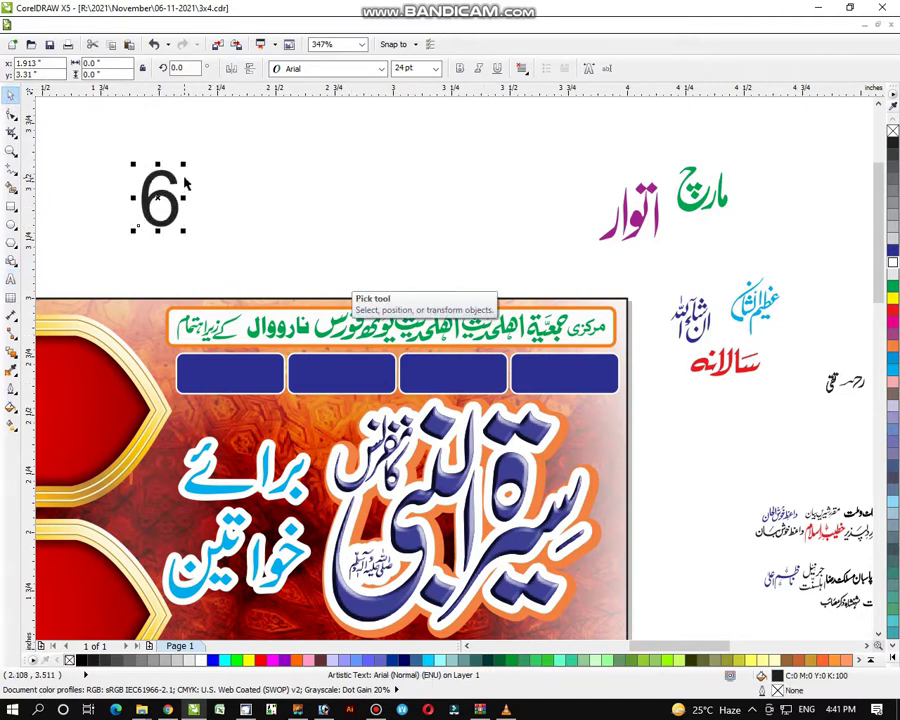
pyautogui.moveTo(184, 167); pyautogui.dragTo(178, 172)
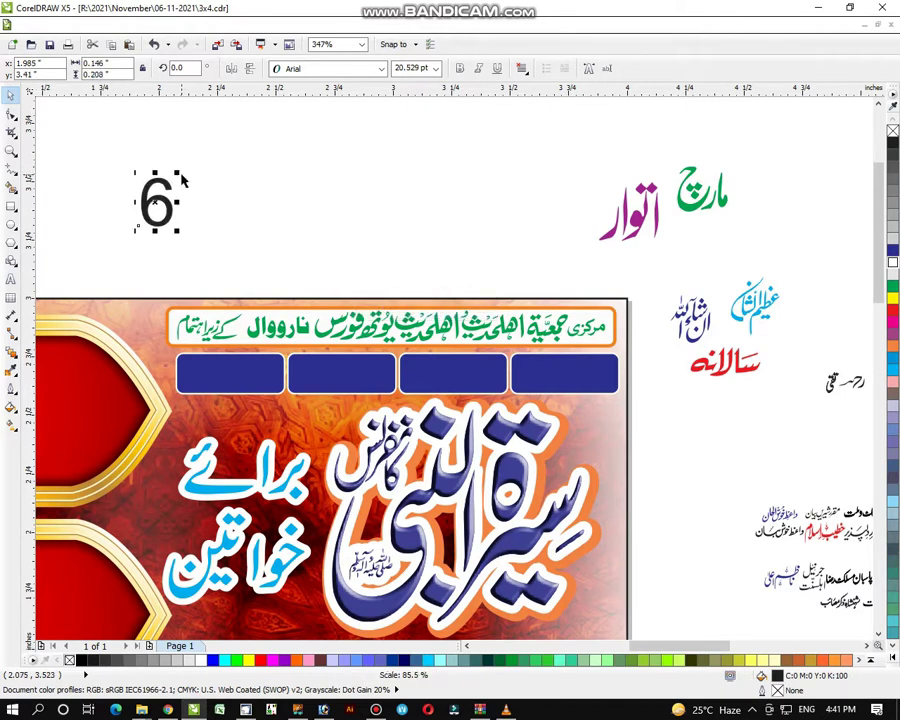
pyautogui.click(211, 193)
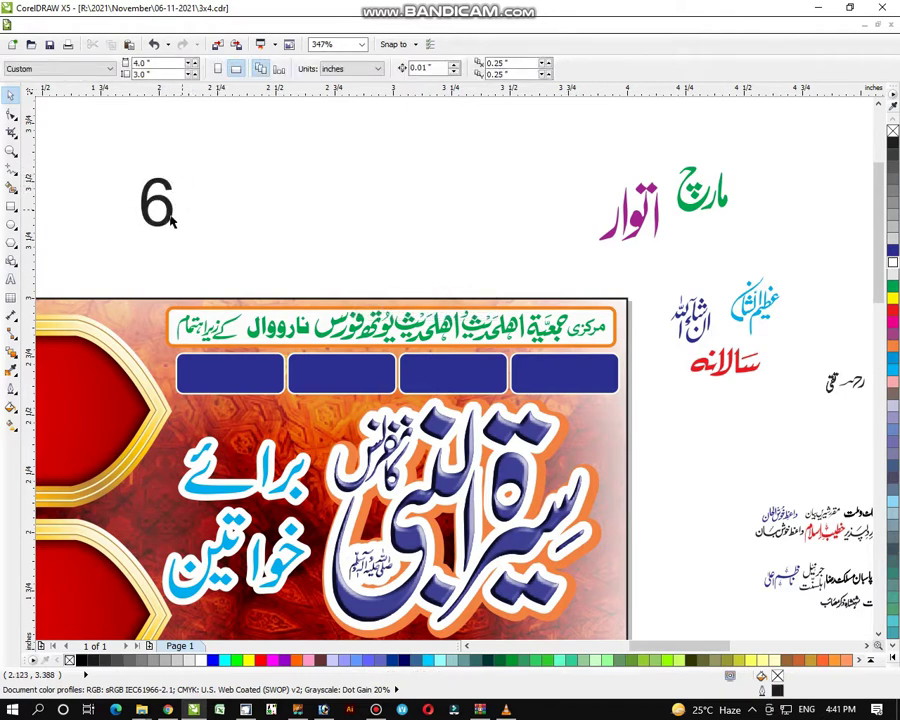
pyautogui.click(170, 218)
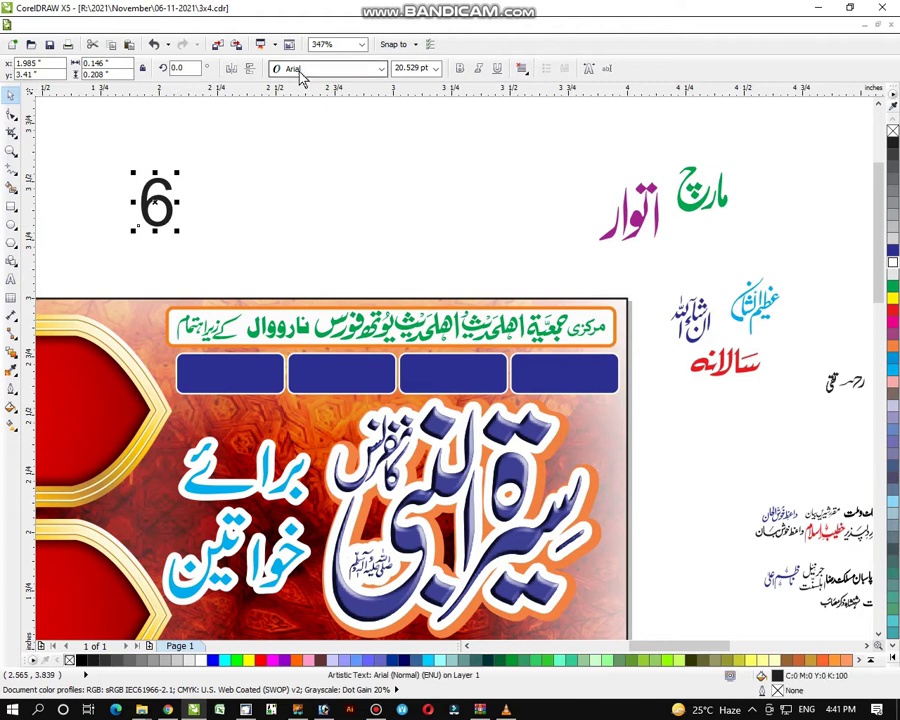
pyautogui.click(310, 70)
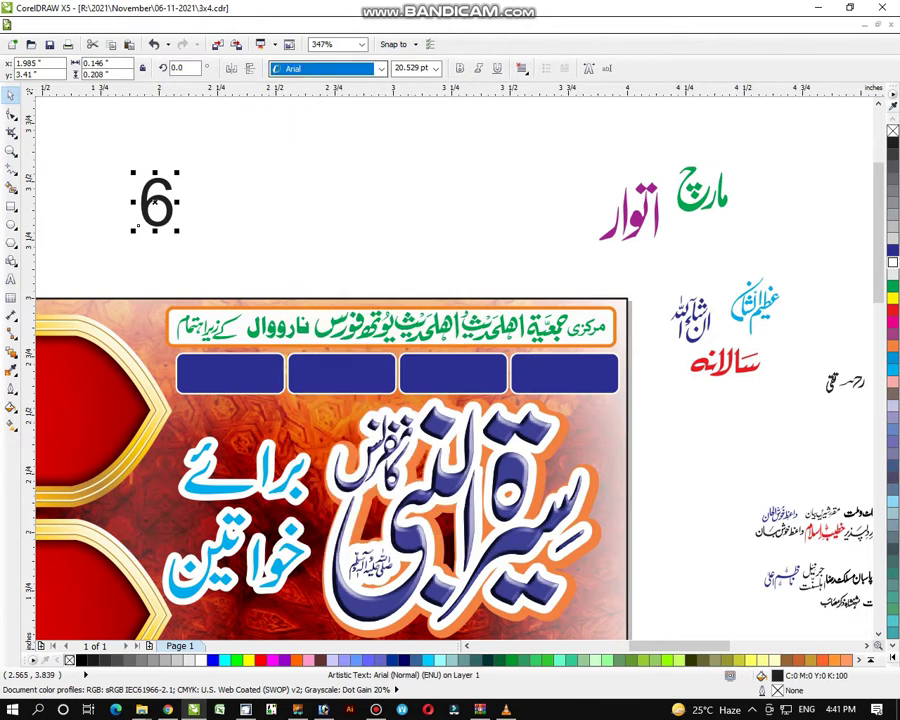
pyautogui.click(318, 169)
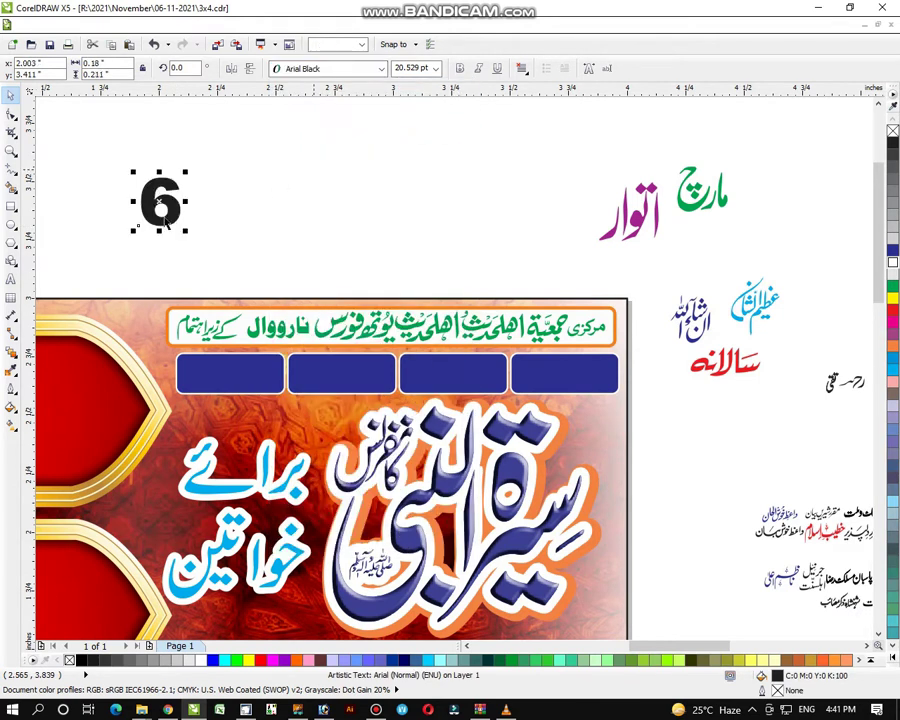
# Step: Place the "6" over the rightmost blue box below the header, enlarged to about 23.8 pt, and delete that box
pyautogui.moveTo(166, 222); pyautogui.dragTo(549, 421)
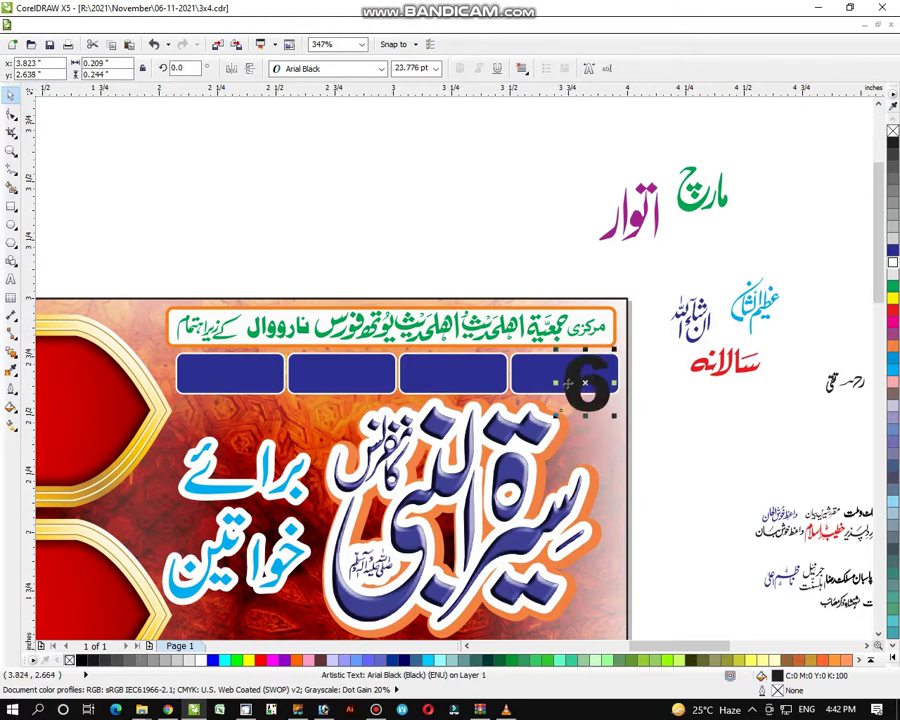
pyautogui.click(537, 387)
pyautogui.click(538, 390)
pyautogui.press('Delete')
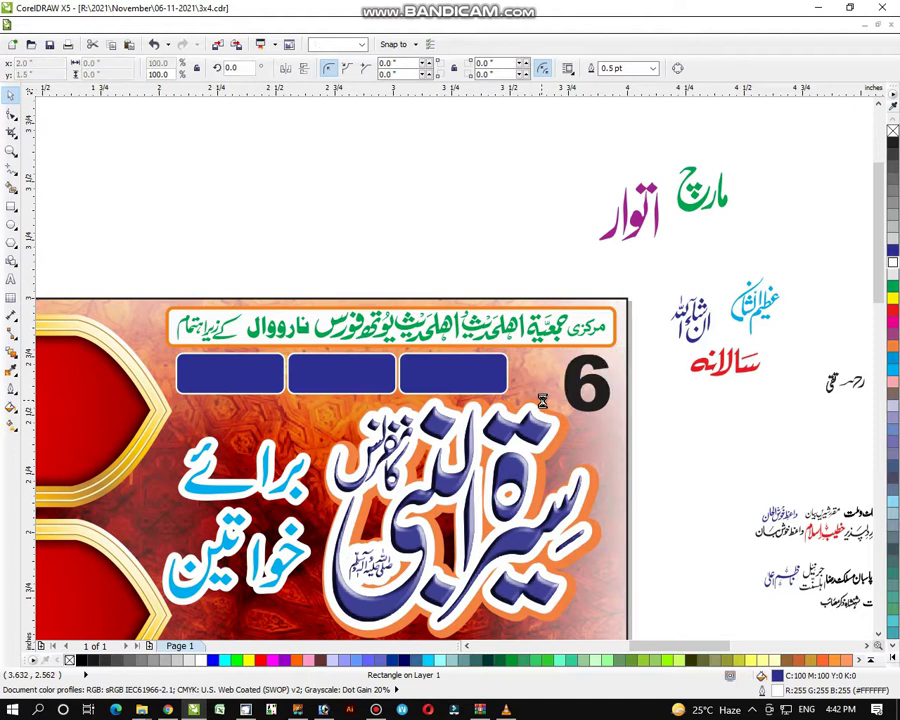
# Step: Stretch the three remaining blue boxes together toward the "6" to a combined width of about 1.63 inches
pyautogui.click(254, 380)
pyautogui.keyDown('shift'); pyautogui.click(340, 378); pyautogui.keyUp('shift')
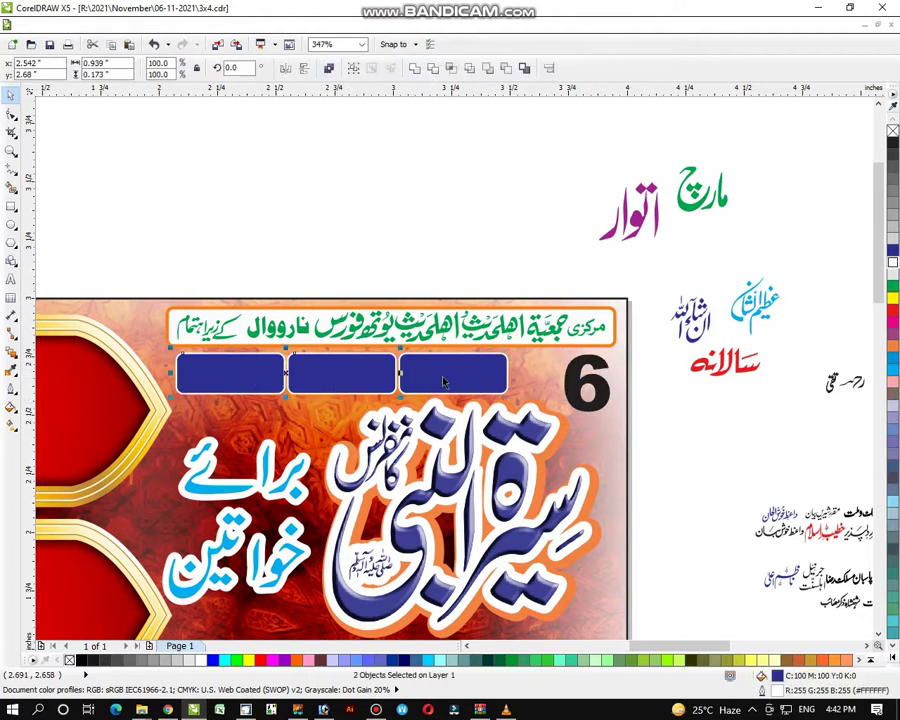
pyautogui.keyDown('shift'); pyautogui.click(447, 380); pyautogui.keyUp('shift')
pyautogui.moveTo(511, 374); pyautogui.dragTo(561, 373)
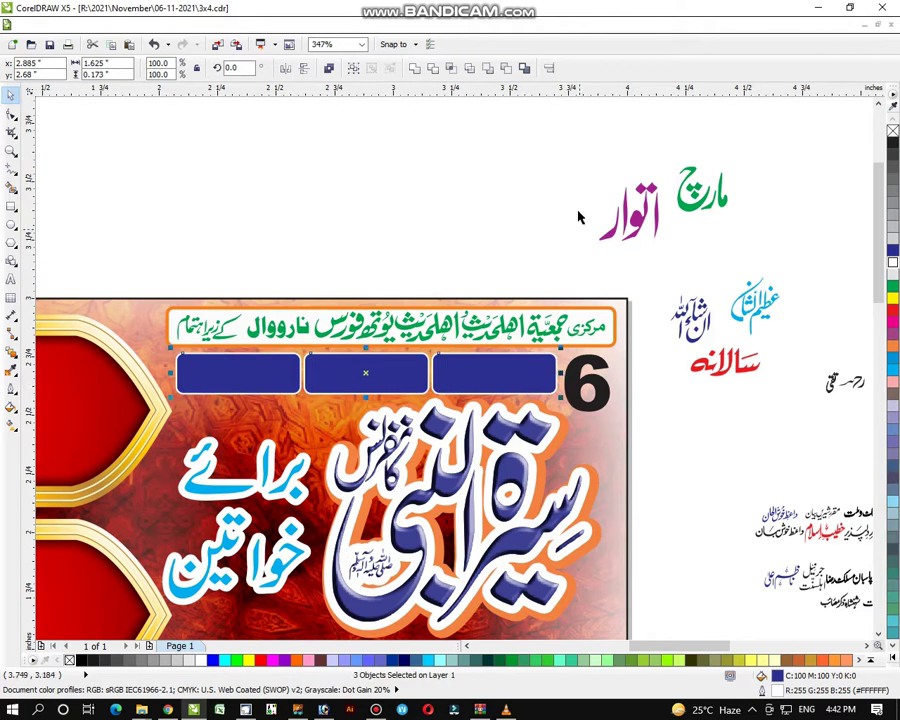
# Step: Give the "6" beside the blue boxes a 3.0 pt outline with rounded corners, placed behind the fill
pyautogui.click(565, 130)
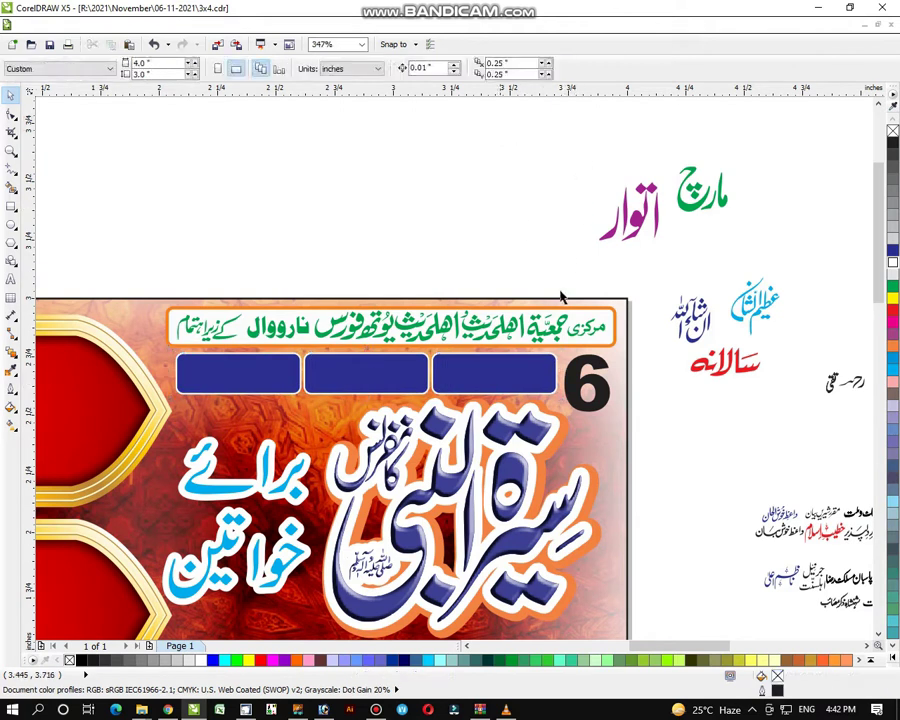
pyautogui.click(600, 390)
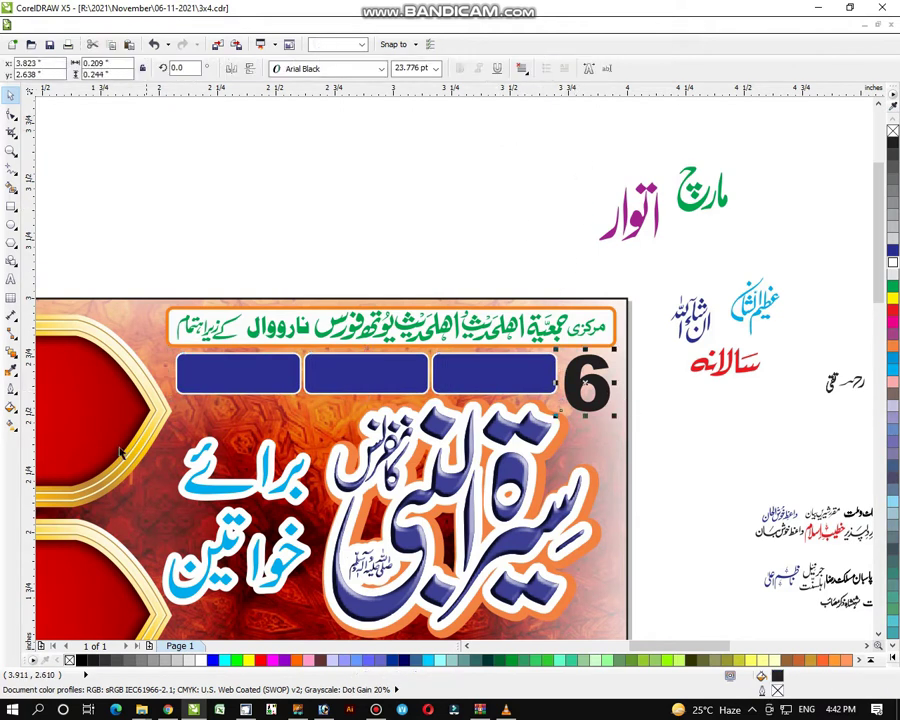
pyautogui.click(11, 388)
pyautogui.click(40, 389)
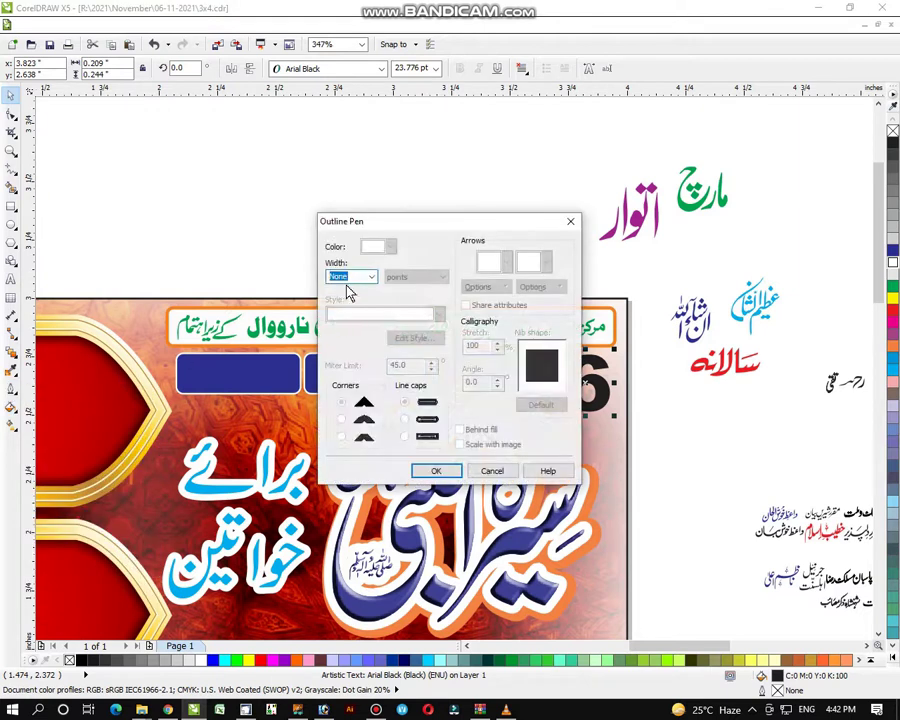
pyautogui.click(372, 280)
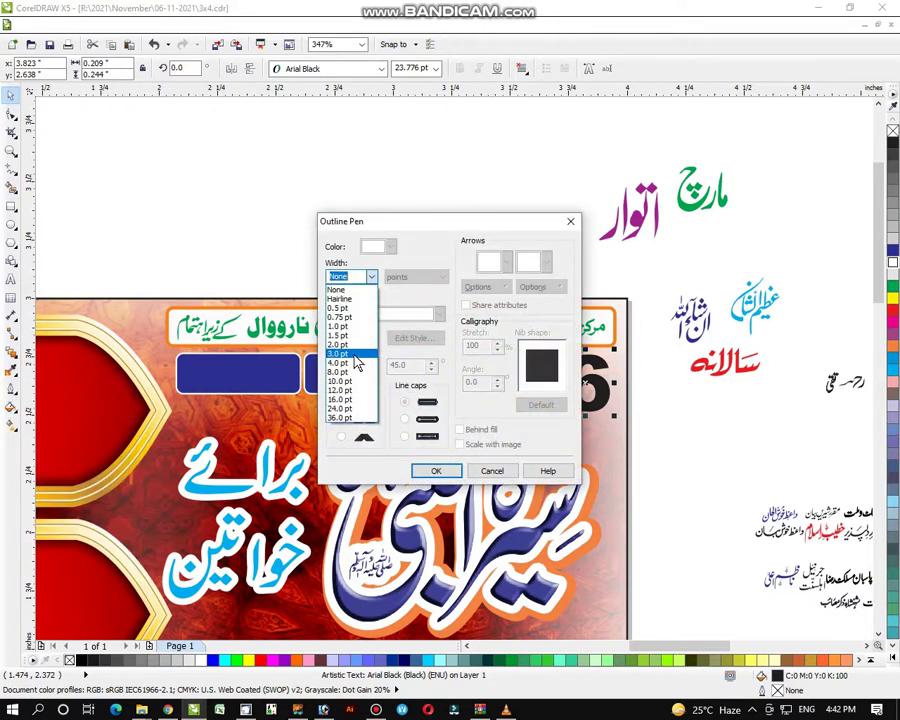
pyautogui.click(343, 425)
pyautogui.click(341, 419)
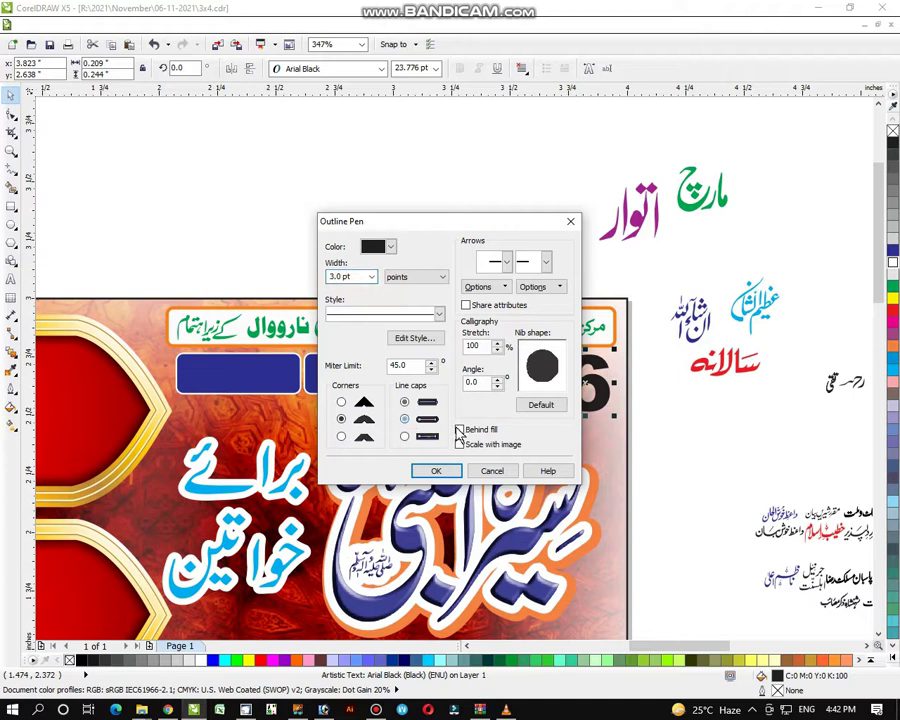
pyautogui.click(436, 471)
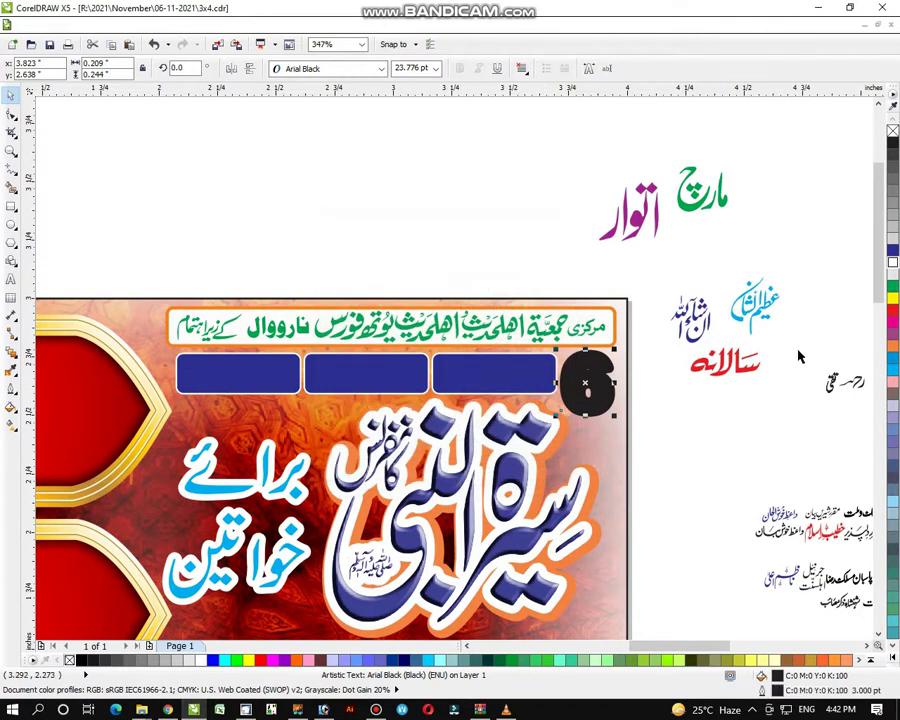
# Step: Colour the outline of the "6" white and fill the numeral with cyan
pyautogui.rightClick(893, 270)
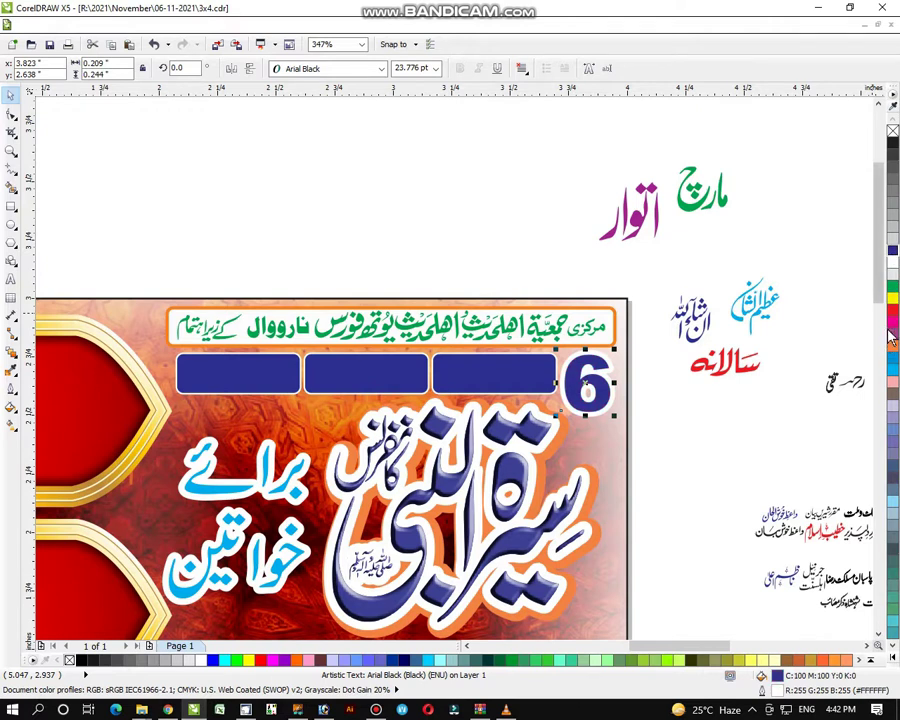
pyautogui.click(893, 290)
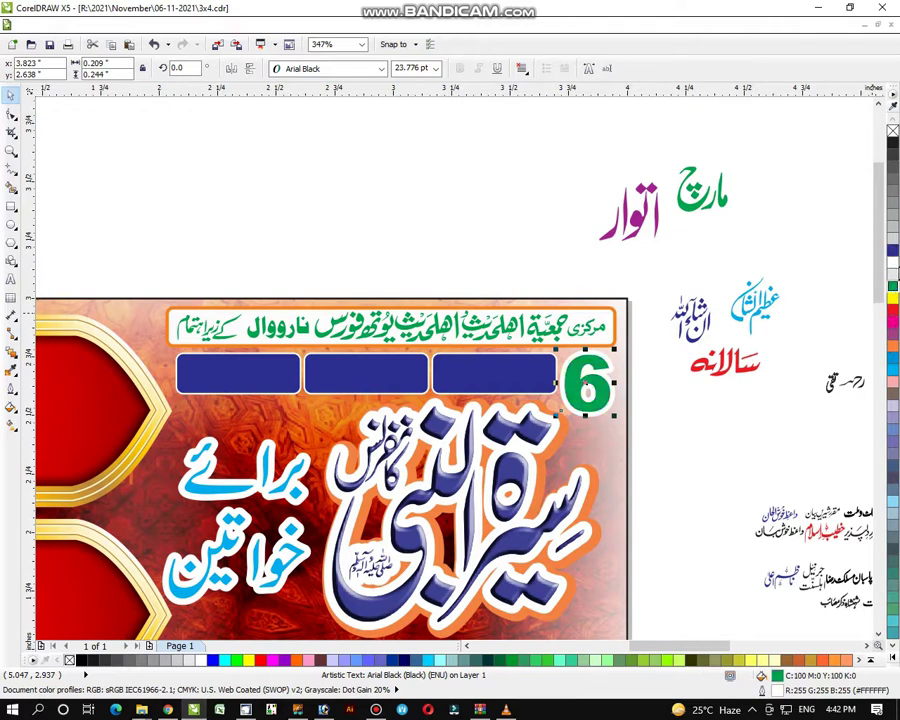
pyautogui.click(893, 371)
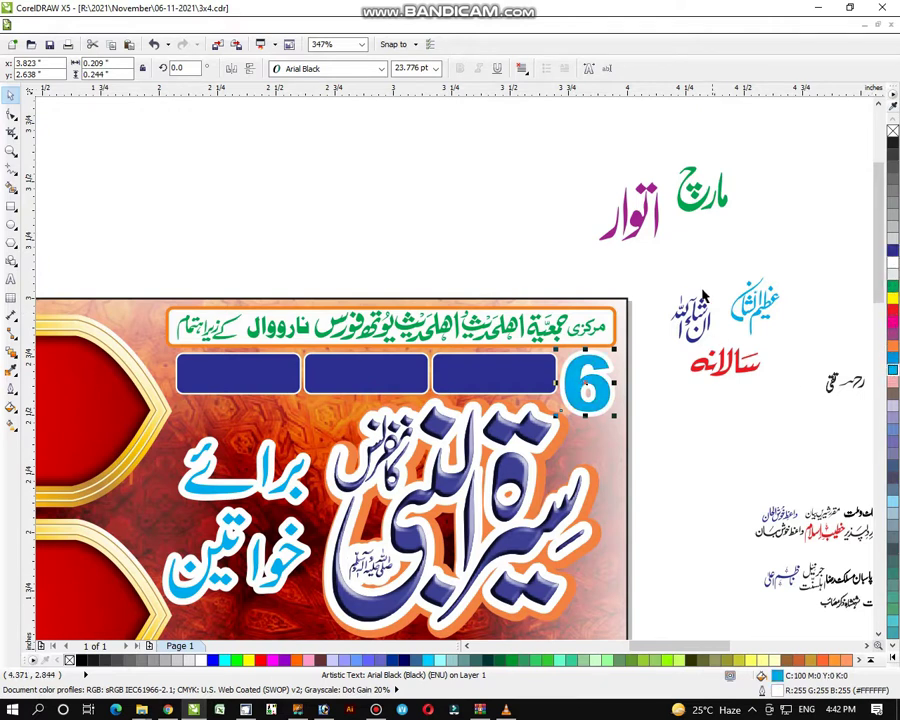
pyautogui.click(699, 265)
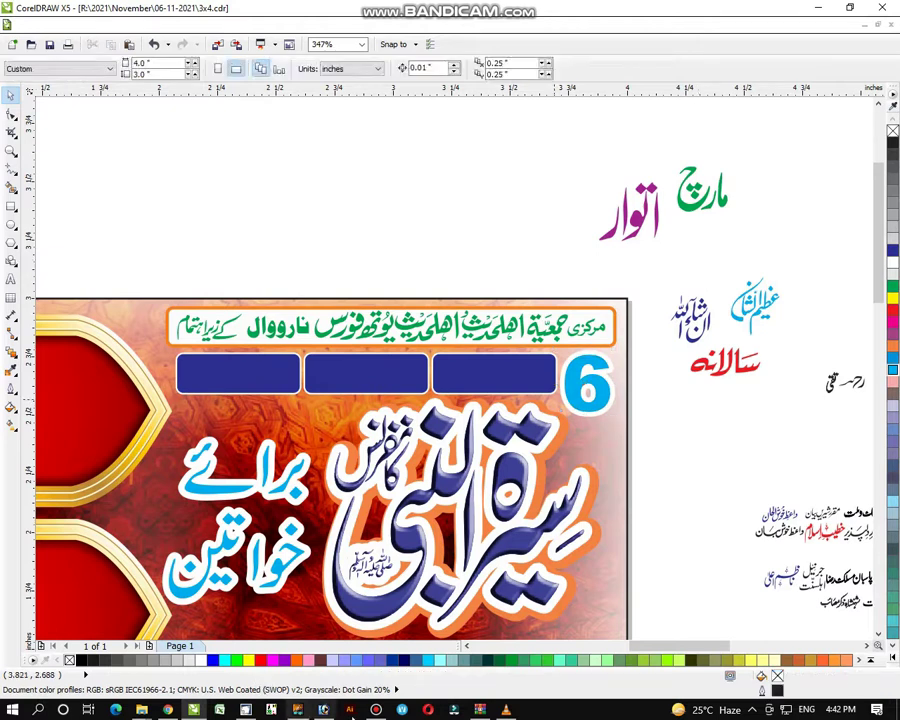
pyautogui.click(373, 710)
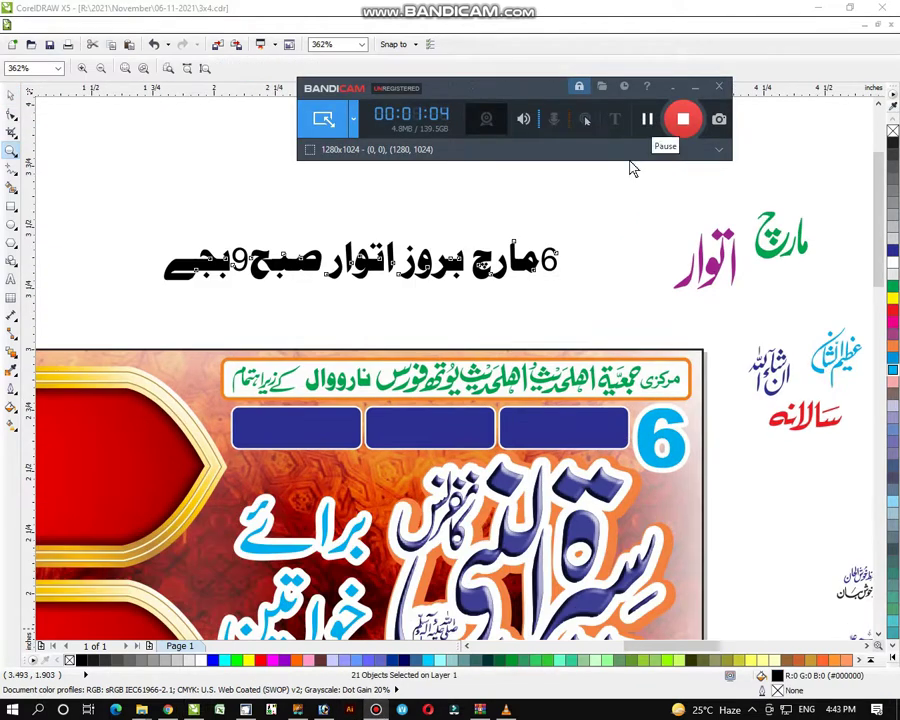
# Step: Separate the leading "6" from the black date line above the poster and move it up and to the right
pyautogui.moveTo(93, 175); pyautogui.dragTo(790, 540)
pyautogui.click(11, 93)
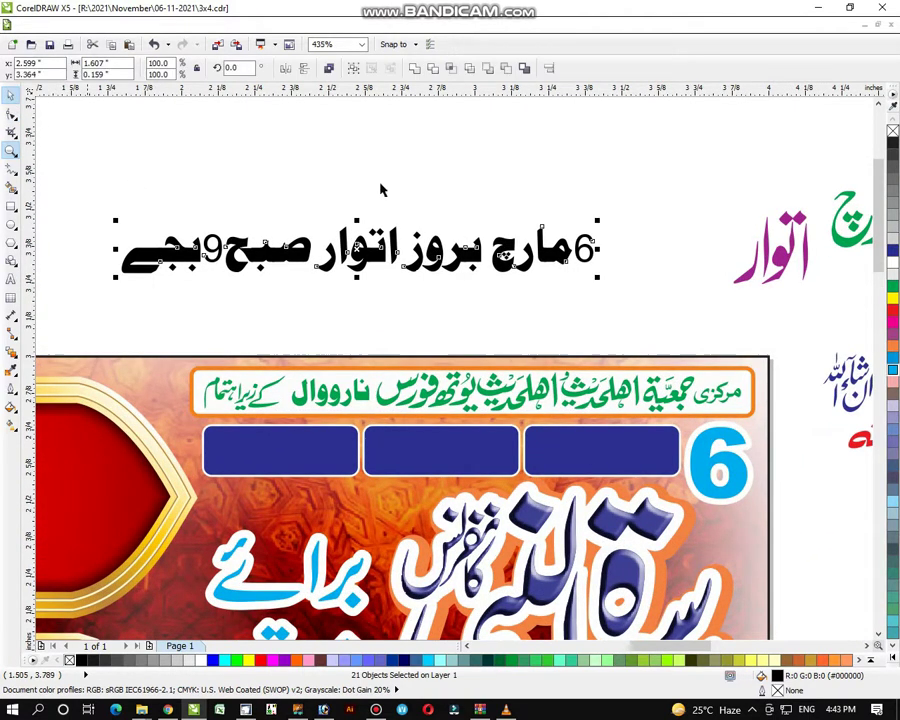
pyautogui.click(647, 199)
pyautogui.moveTo(642, 194)
pyautogui.mouseDown()
pyautogui.moveTo(568, 296)
pyautogui.moveTo(570, 262)
pyautogui.moveTo(630, 198)
pyautogui.mouseUp()
pyautogui.press('Escape')
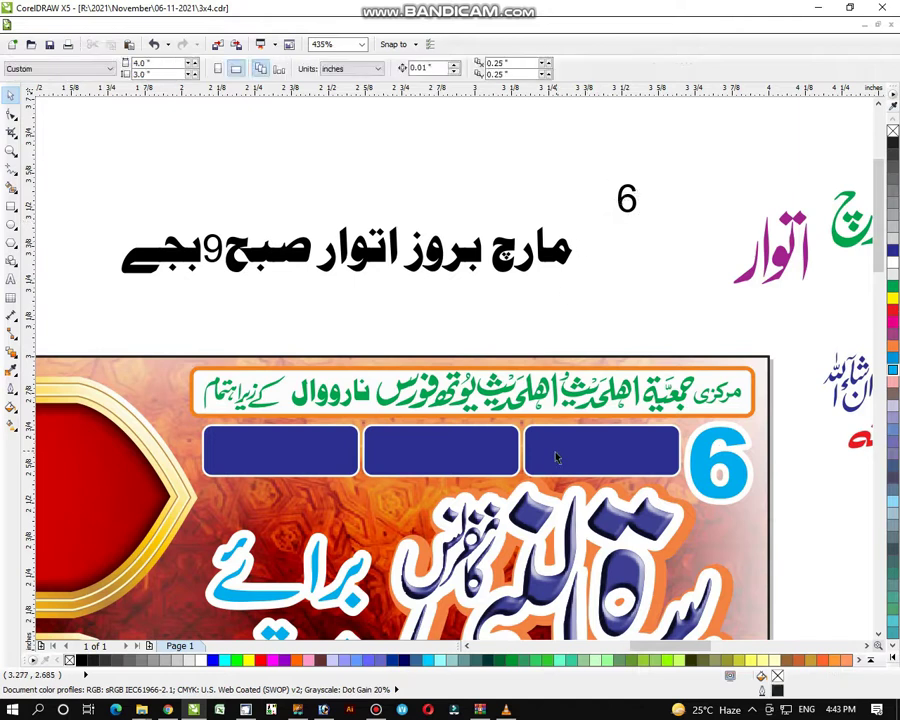
# Step: Delete the middle and leftmost blue boxes and stretch the remaining one leftward into a bar about 1.63 inches wide
pyautogui.click(461, 462)
pyautogui.press('Delete')
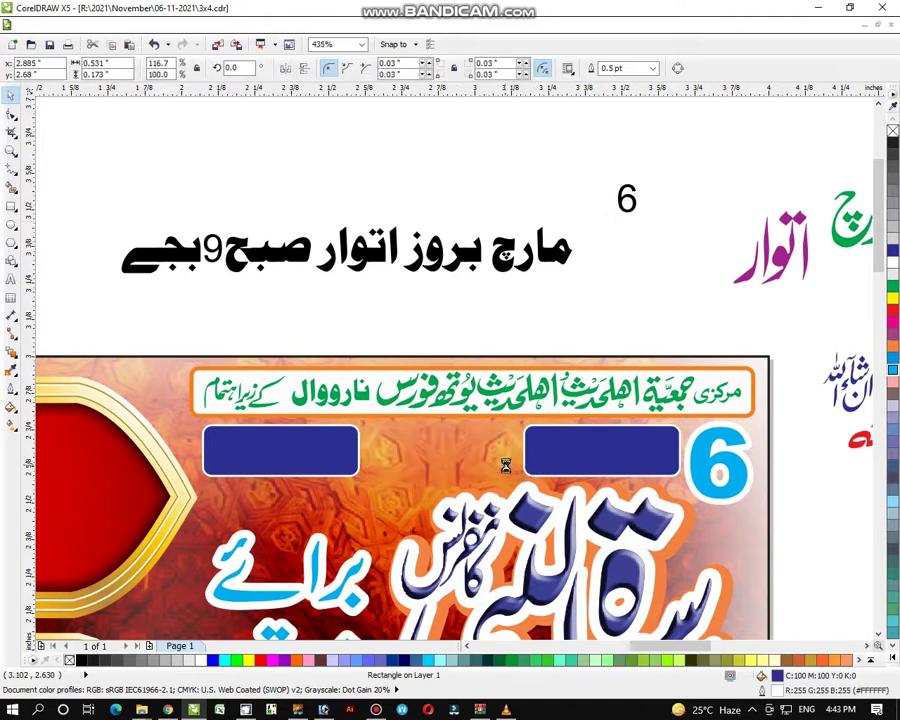
pyautogui.moveTo(340, 462); pyautogui.dragTo(573, 466)
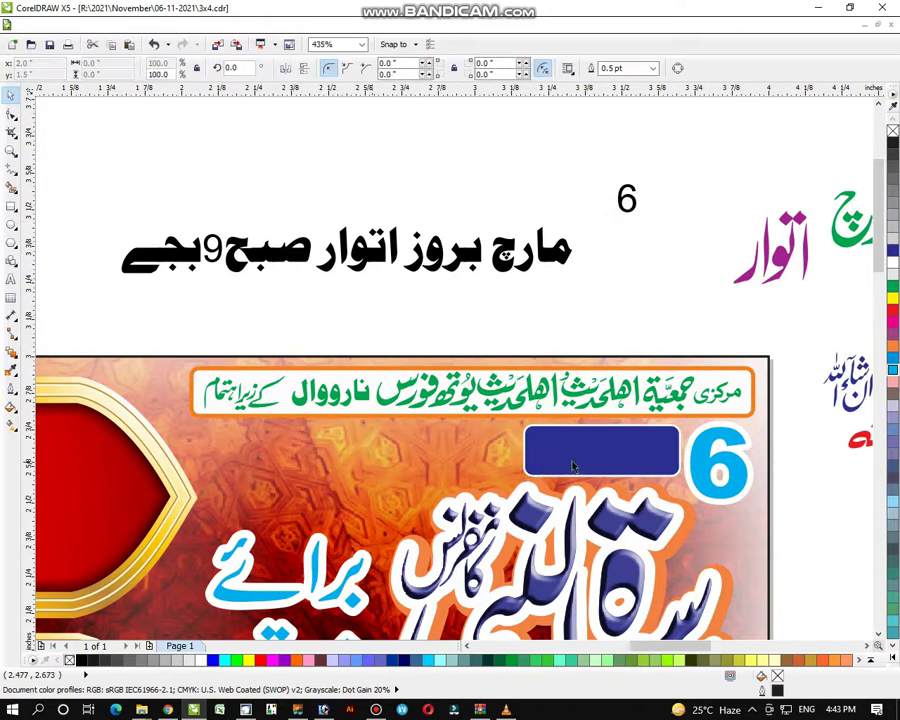
pyautogui.moveTo(522, 451); pyautogui.dragTo(199, 474)
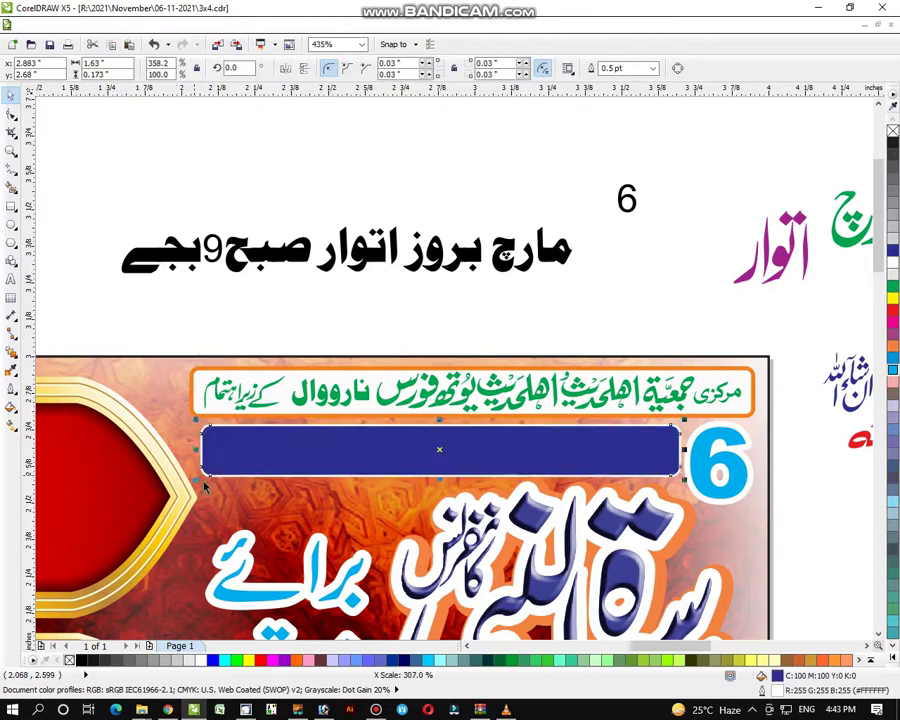
# Step: Group the date line "مارچ بروز اتوار صبح 9 بجے", place it on the blue bar and fill it white
pyautogui.click(97, 208)
pyautogui.moveTo(97, 208); pyautogui.dragTo(591, 313)
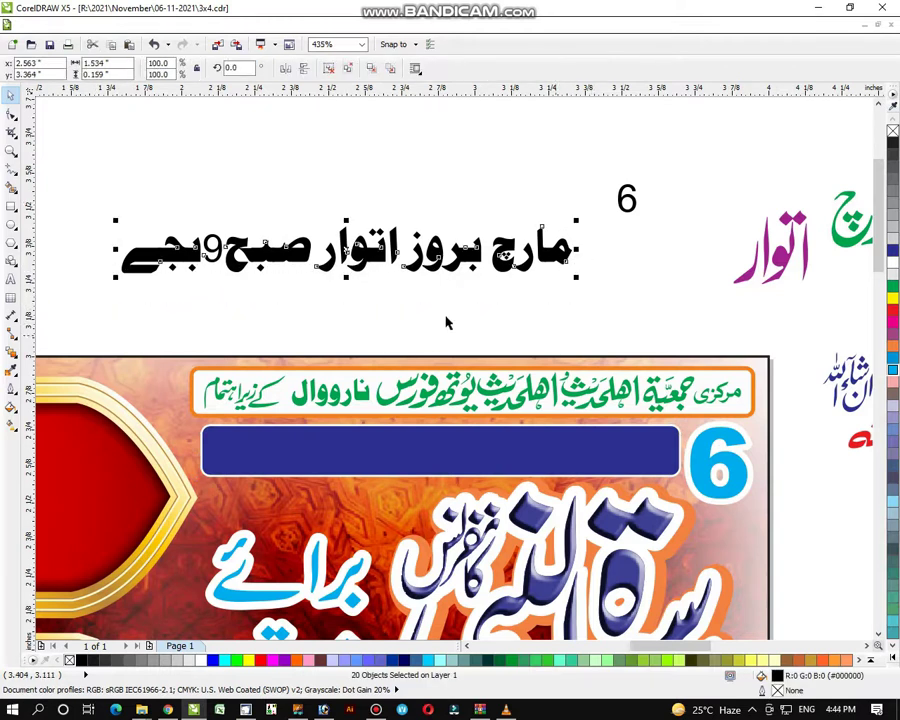
pyautogui.hotkey('ctrl', 'g')
pyautogui.moveTo(450, 258); pyautogui.dragTo(464, 451)
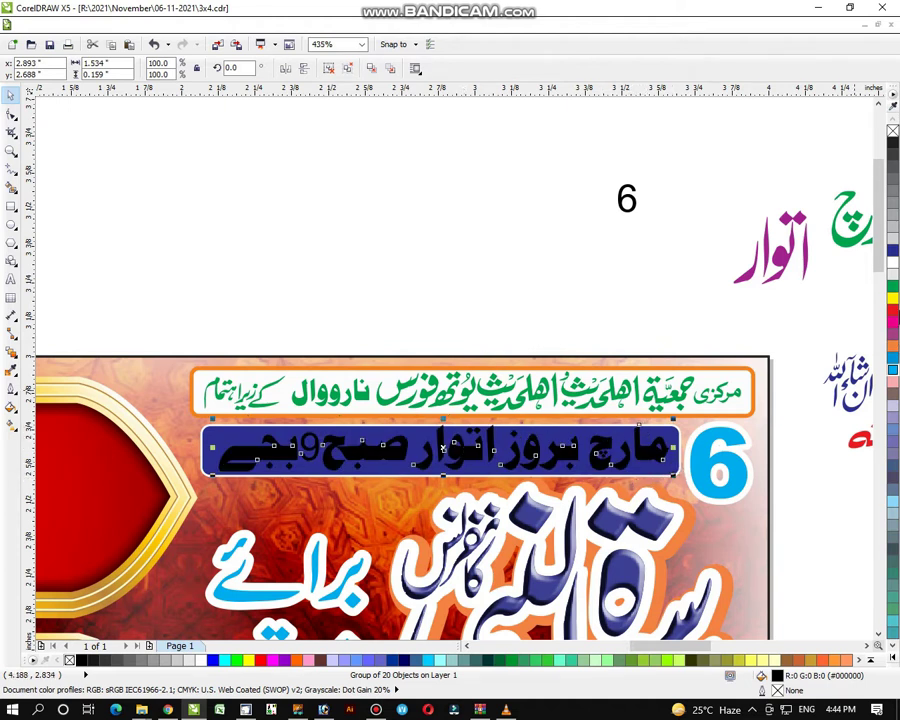
pyautogui.click(892, 264)
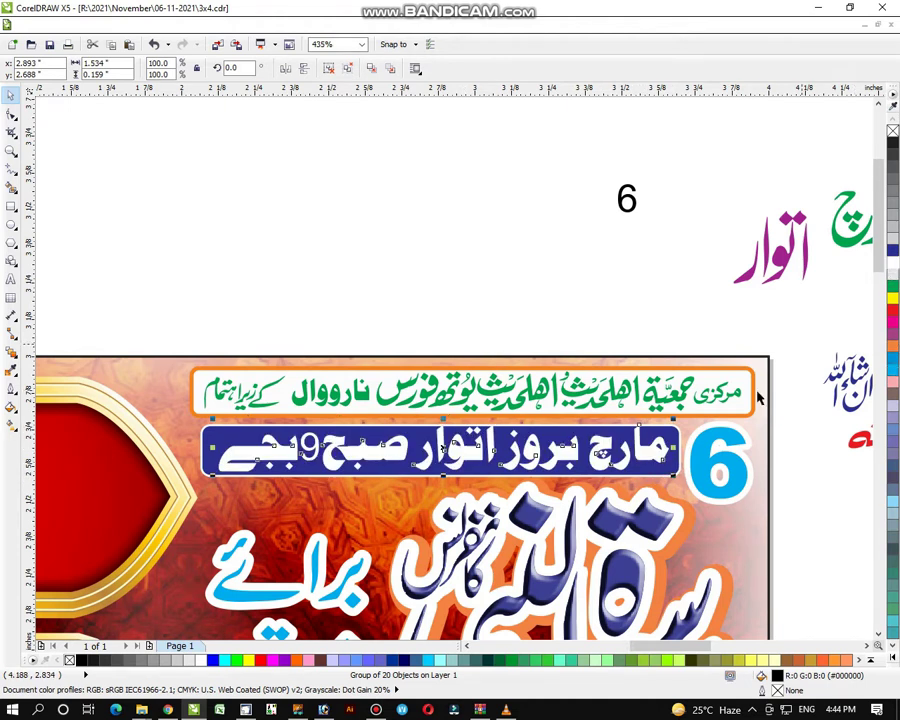
# Step: Extend the blue date bar upward to about 0.183 inches high, and shrink the cyan "6" to about 19.5 pt overlapping its right end
pyautogui.click(563, 272)
pyautogui.click(458, 425)
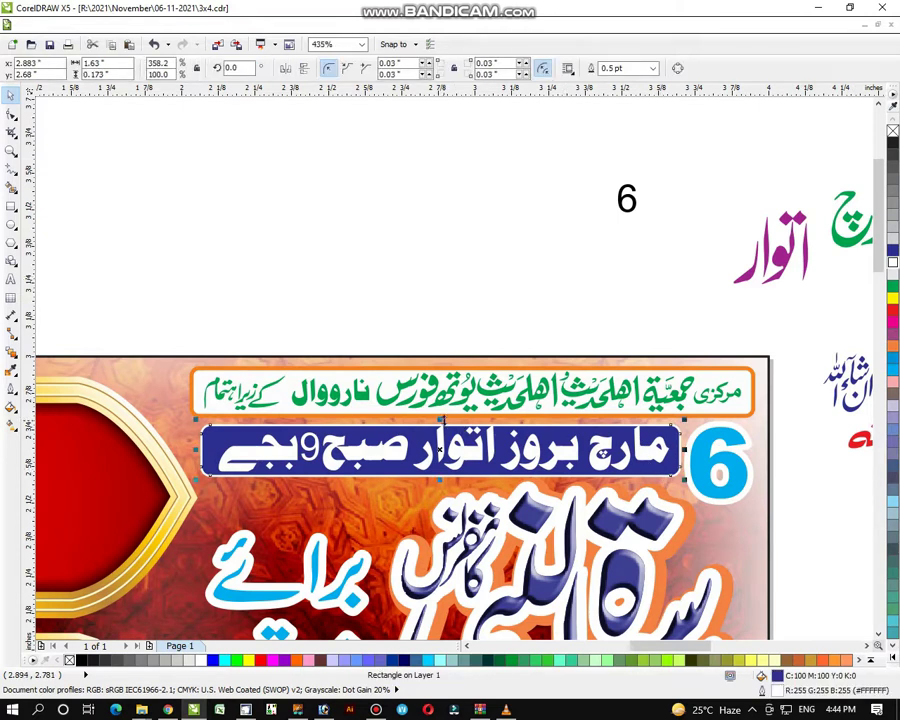
pyautogui.moveTo(444, 422); pyautogui.dragTo(444, 417)
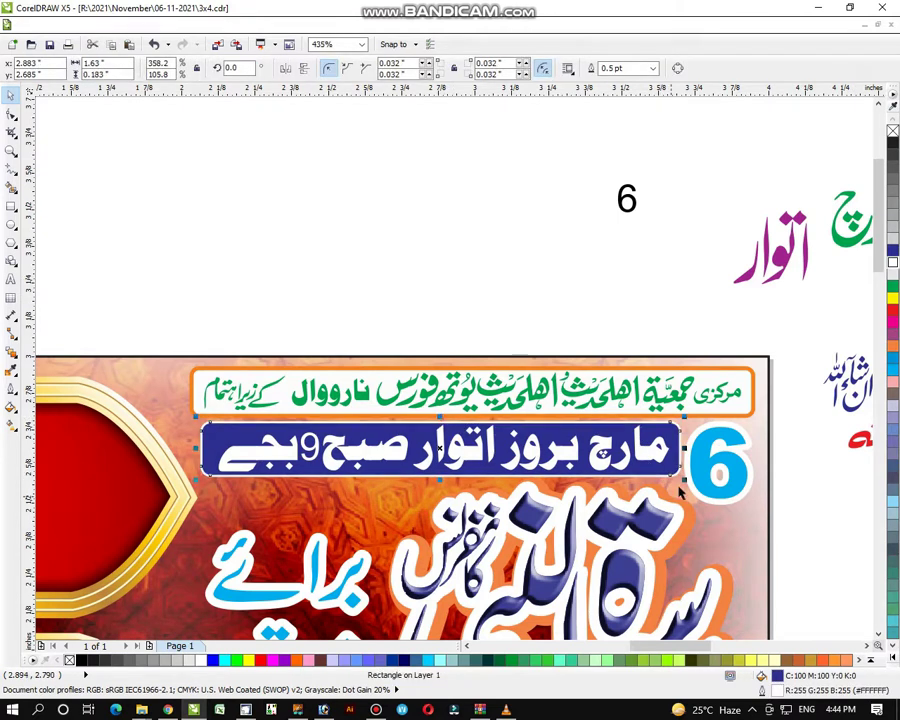
pyautogui.click(770, 478)
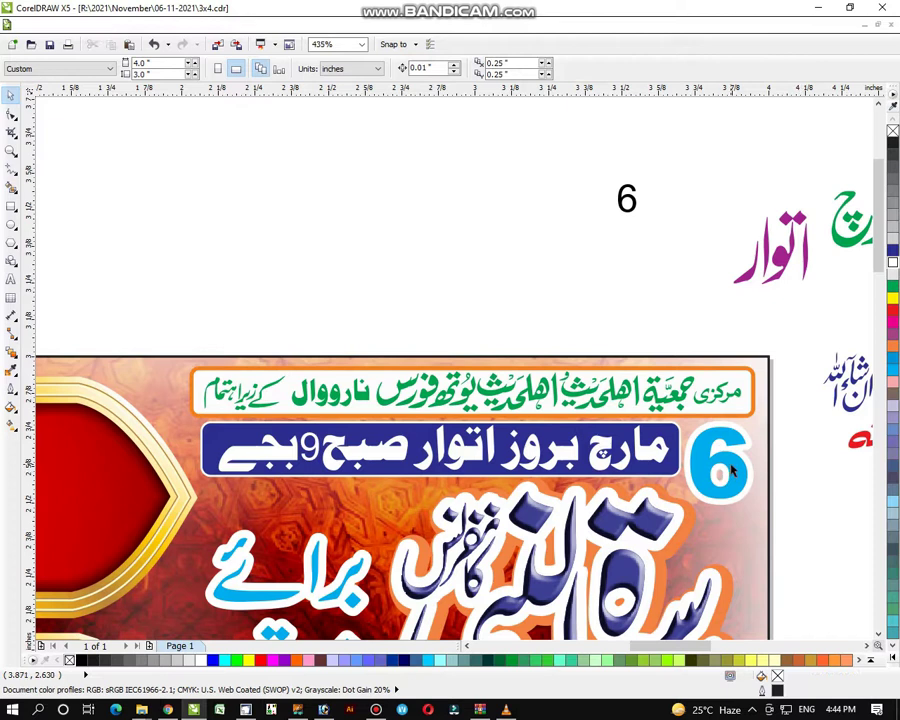
pyautogui.moveTo(733, 470); pyautogui.dragTo(712, 443)
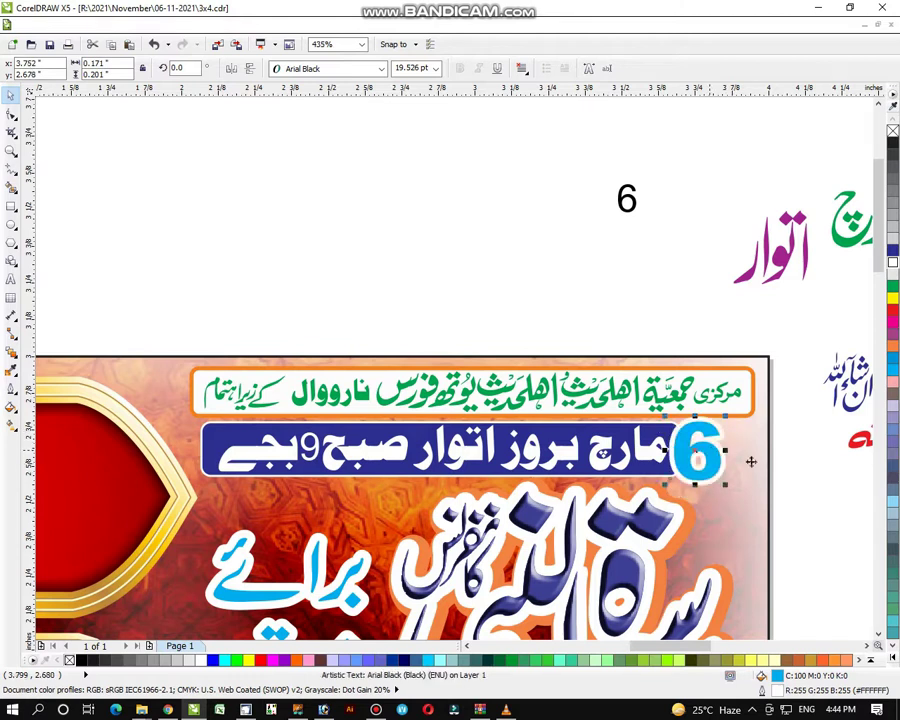
pyautogui.click(818, 501)
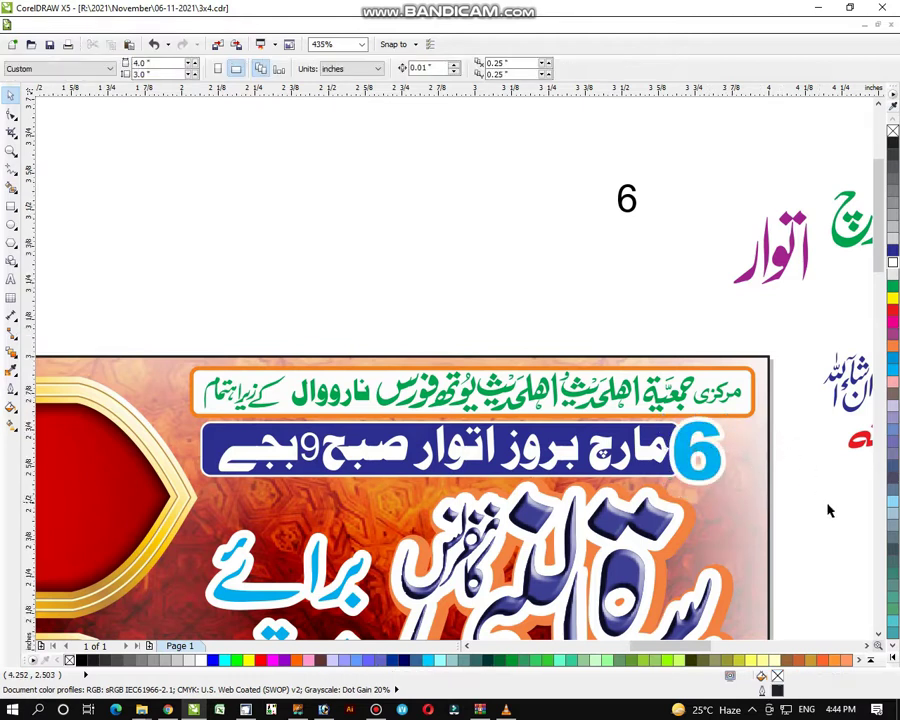
# Step: Move "20 سالانہ" and the small "6 مارچ بروز اتوار صبح 9 بجے" line from the text block below the poster out to its right
pyautogui.click(10, 151)
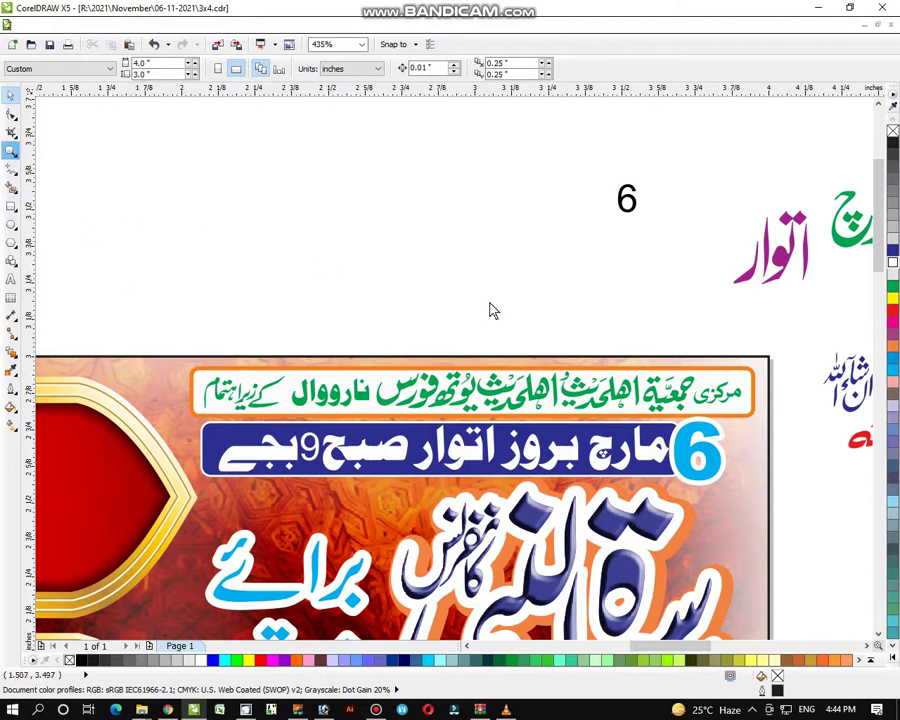
pyautogui.rightClick(512, 338)
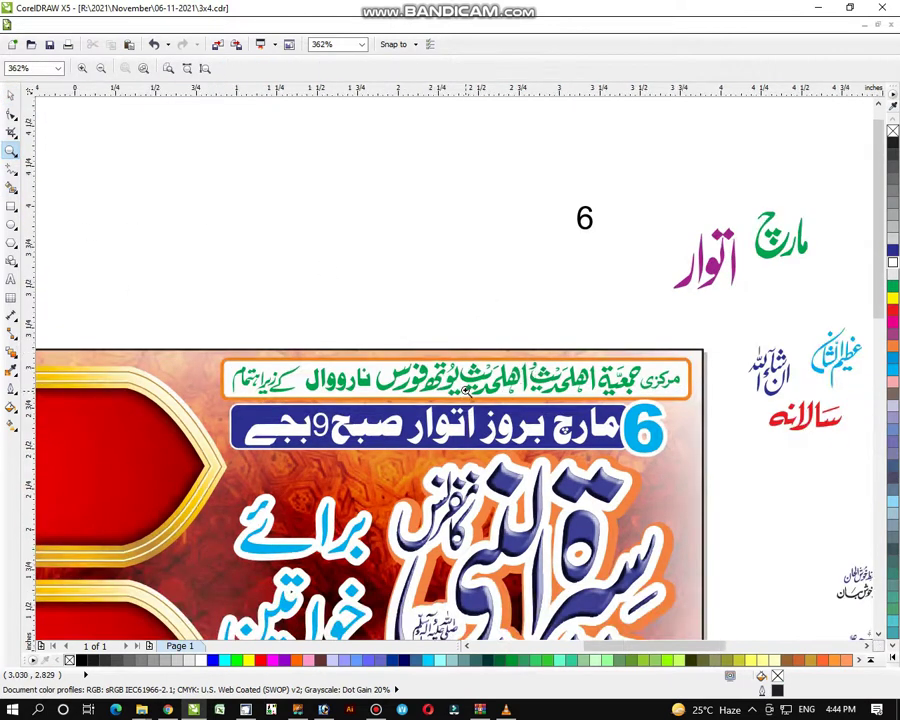
pyautogui.rightClick(521, 388)
pyautogui.rightClick(461, 472)
pyautogui.rightClick(447, 485)
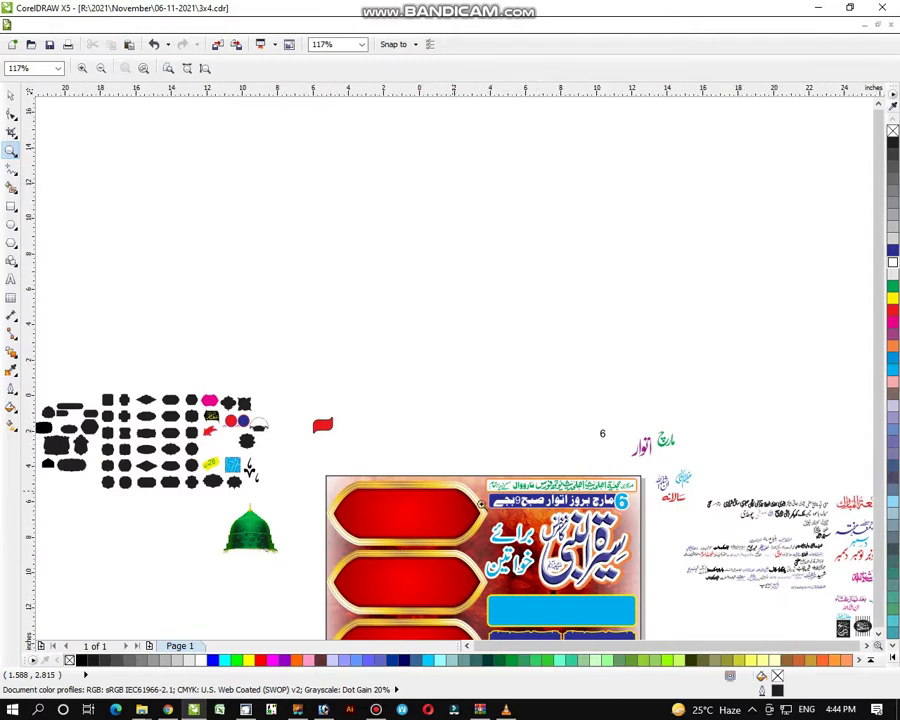
pyautogui.moveTo(371, 304); pyautogui.dragTo(568, 480)
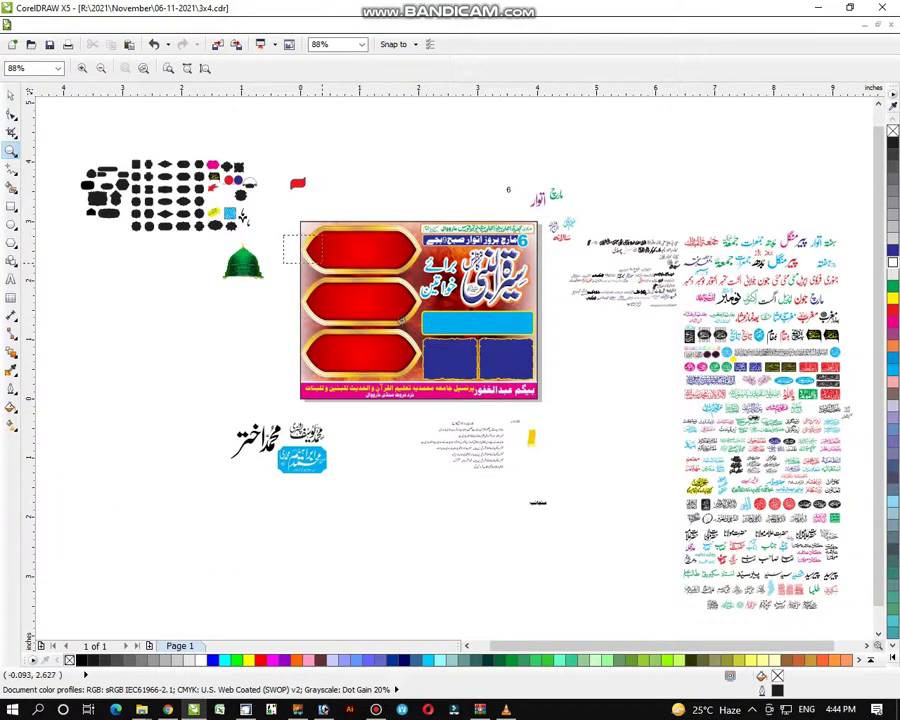
pyautogui.moveTo(322, 264); pyautogui.dragTo(630, 546)
pyautogui.moveTo(502, 320); pyautogui.dragTo(749, 577)
pyautogui.moveTo(290, 203); pyautogui.dragTo(725, 625)
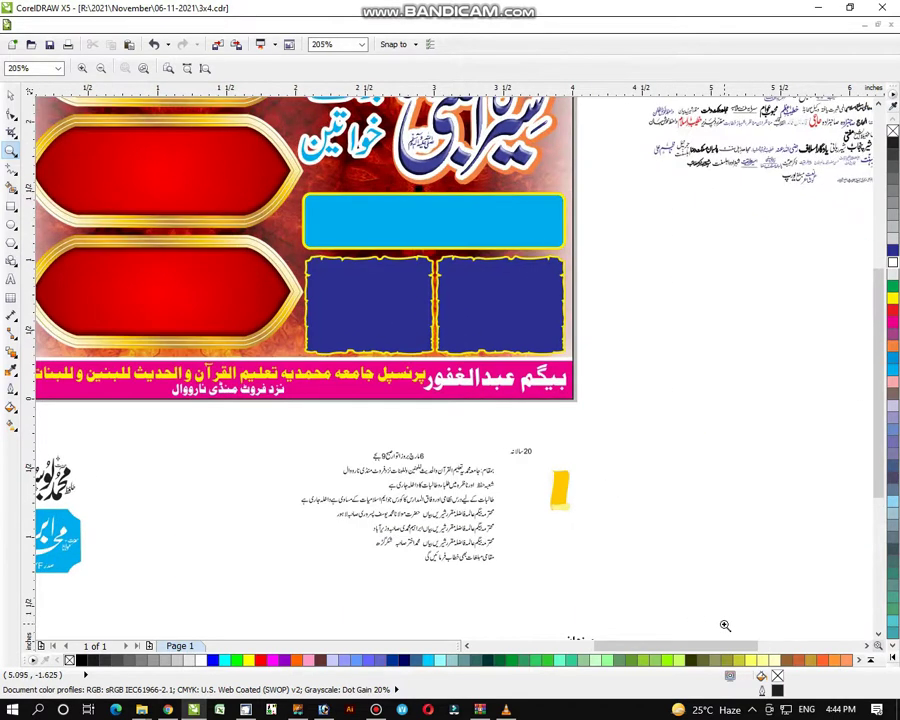
pyautogui.click(10, 95)
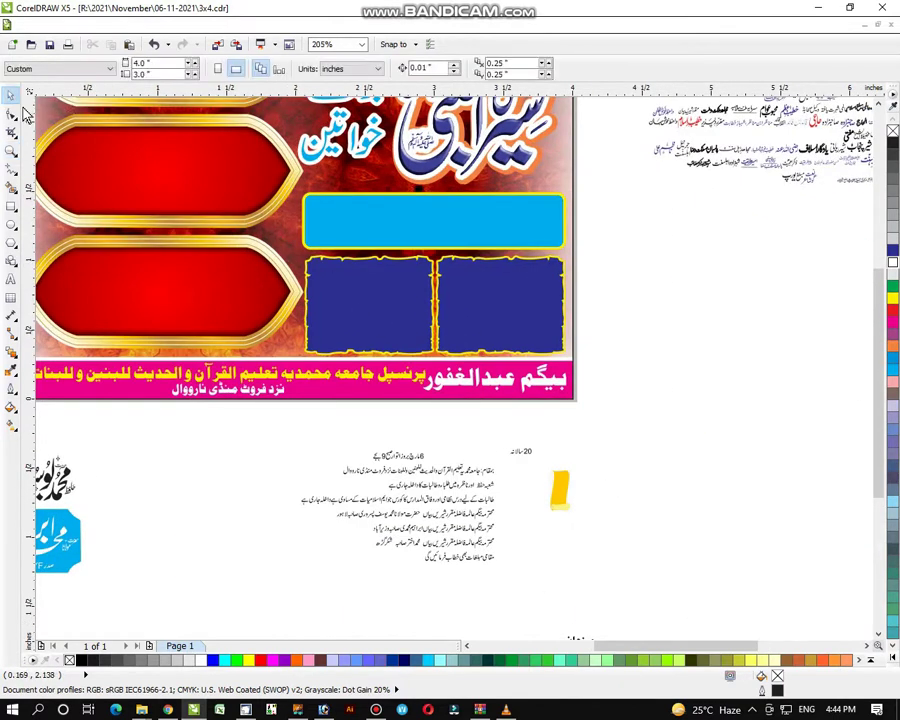
pyautogui.moveTo(509, 455); pyautogui.dragTo(675, 401)
pyautogui.moveTo(348, 445); pyautogui.dragTo(674, 470)
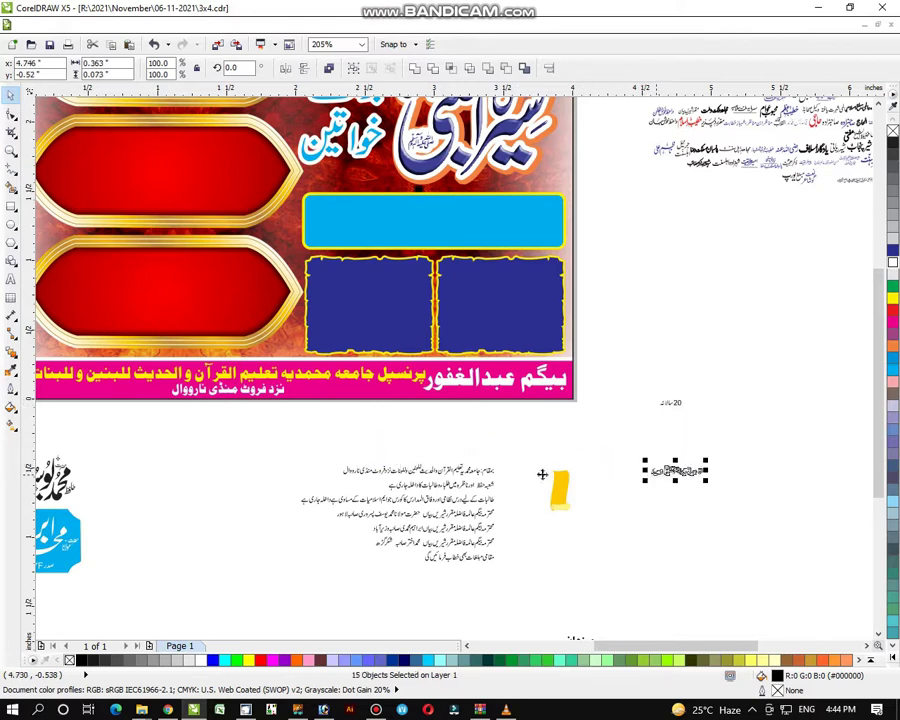
# Step: Enlarge the venue line to about 2.35 inches wide, move it just below the poster and pull "بمقام:" out to the lower right
pyautogui.moveTo(312, 436); pyautogui.dragTo(586, 470)
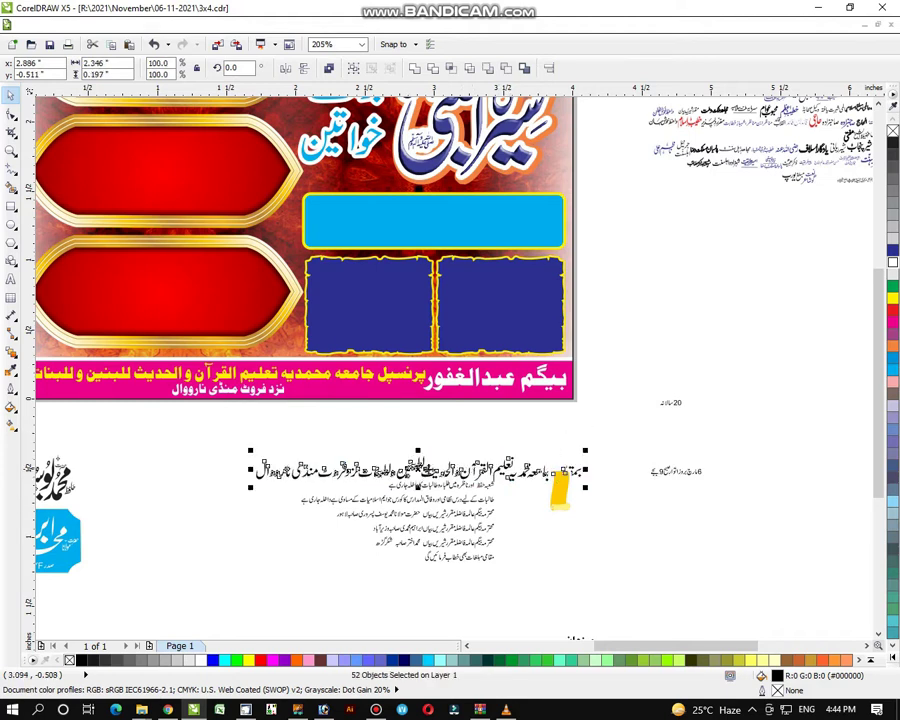
pyautogui.moveTo(418, 469); pyautogui.dragTo(381, 438)
pyautogui.moveTo(570, 420); pyautogui.dragTo(629, 531)
# Step: Move "جامعہ محمدیہ تعلیم القرآن والحدیث للبنین وللبنات" into the cyan box and enlarge it to about 1.78 inches wide
pyautogui.moveTo(535, 418); pyautogui.dragTo(322, 463)
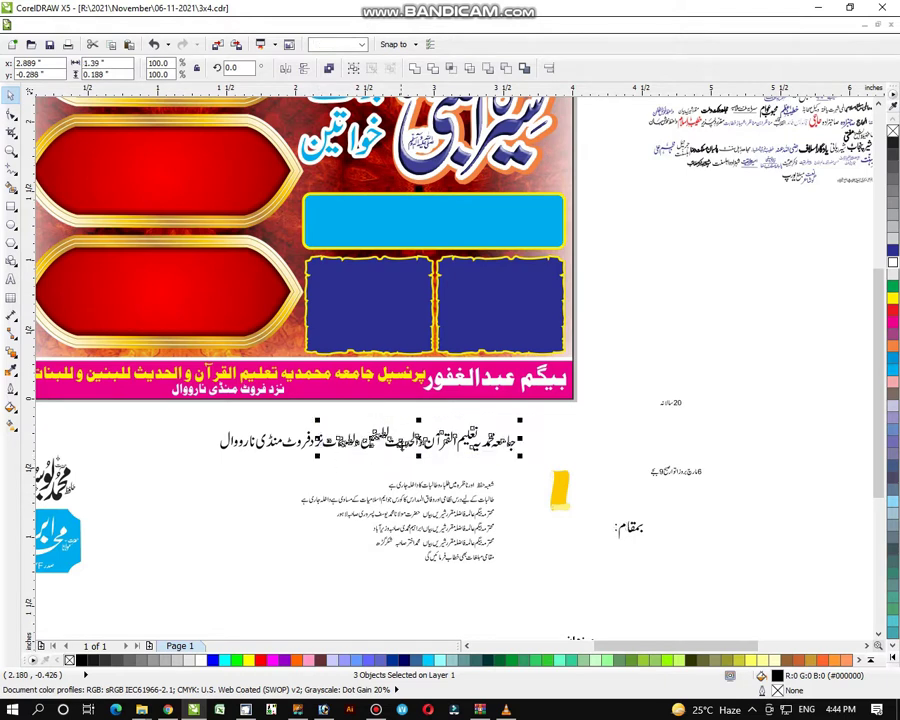
pyautogui.moveTo(400, 437); pyautogui.dragTo(455, 214)
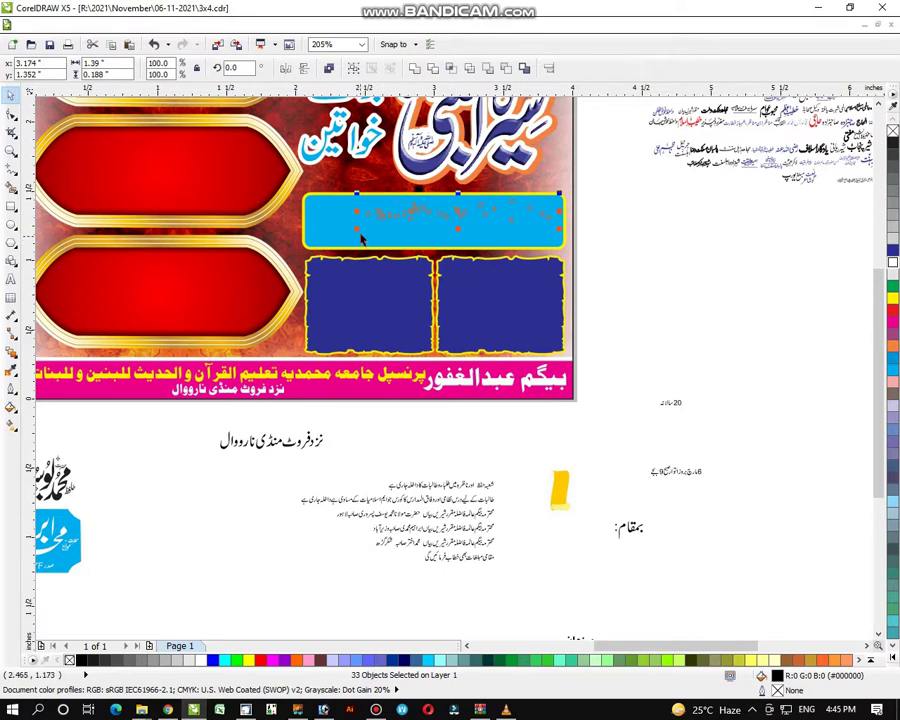
pyautogui.moveTo(359, 230); pyautogui.dragTo(308, 279)
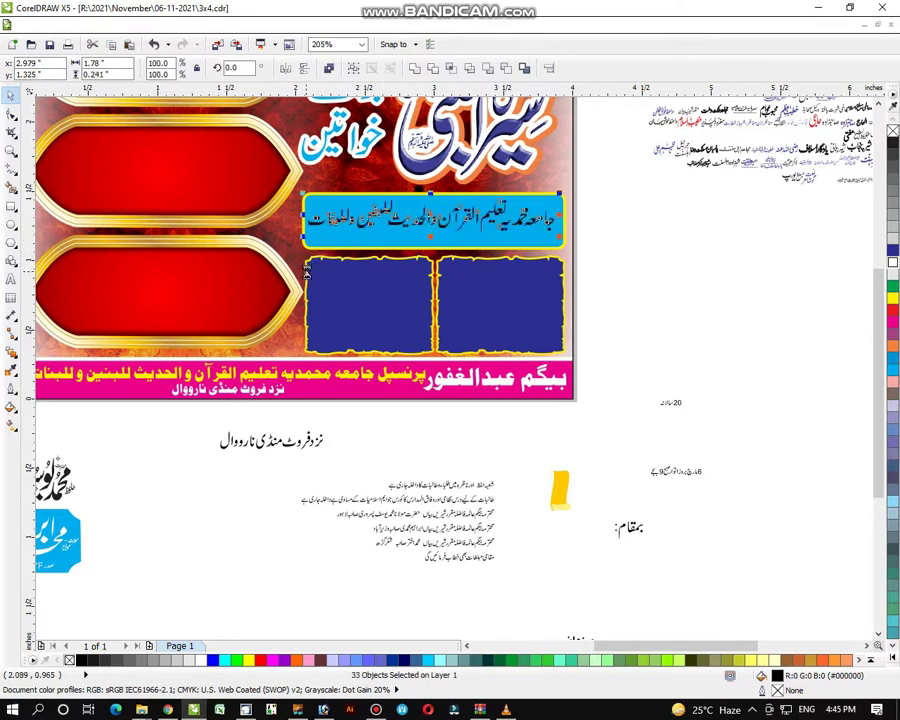
# Step: Colour the venue name "جامعہ محمدیہ تعلیم القرآن والحدیث للبنین وللبنات" white and centre it horizontally in the cyan box
pyautogui.click(893, 266)
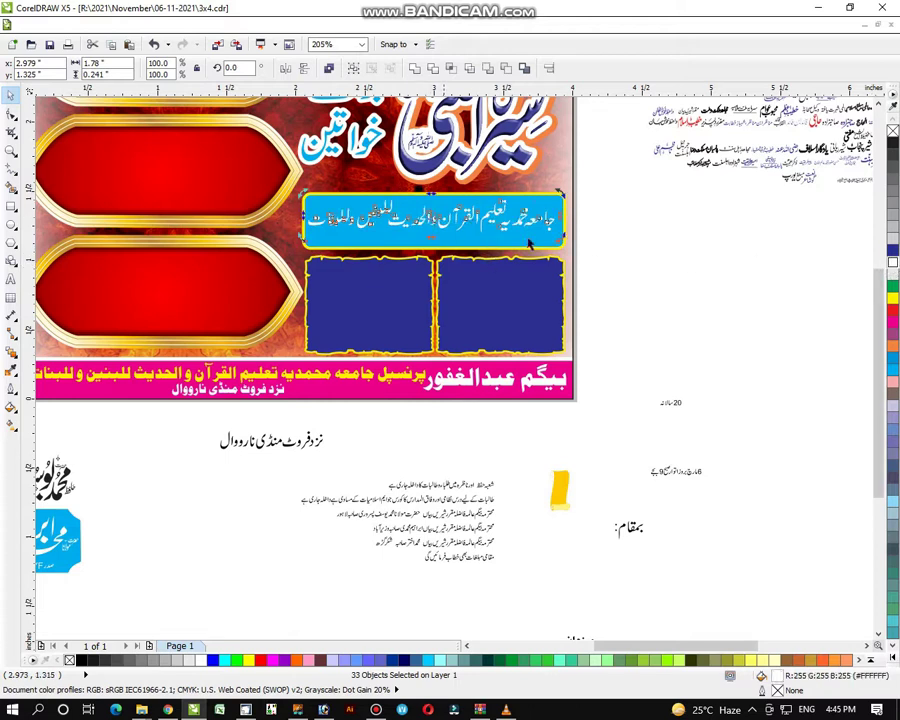
pyautogui.click(686, 232)
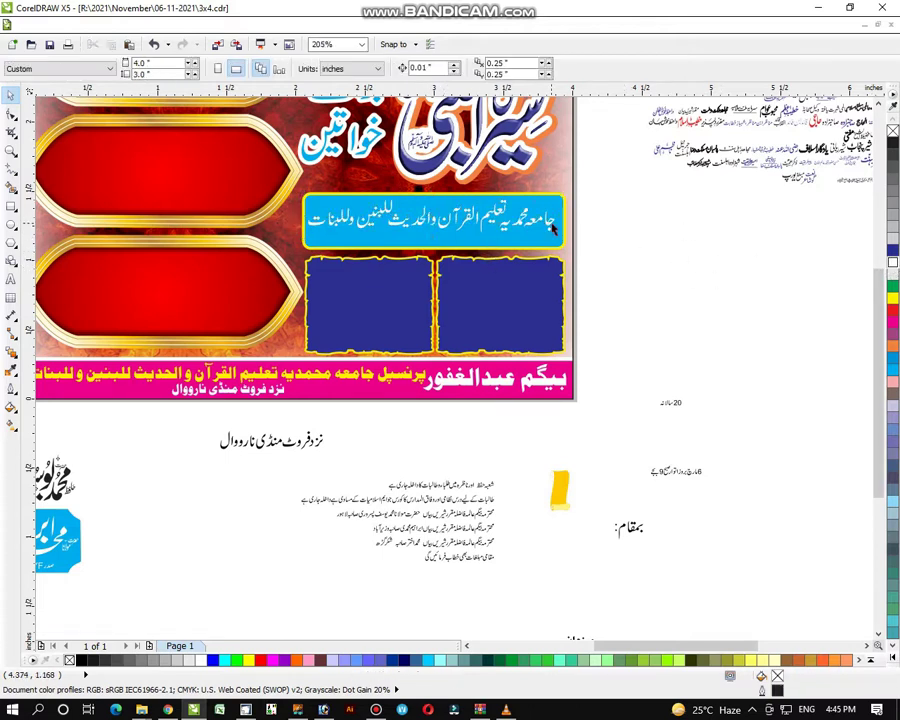
pyautogui.click(542, 231)
pyautogui.keyDown('shift'); pyautogui.click(533, 237); pyautogui.keyUp('shift')
pyautogui.press('c')
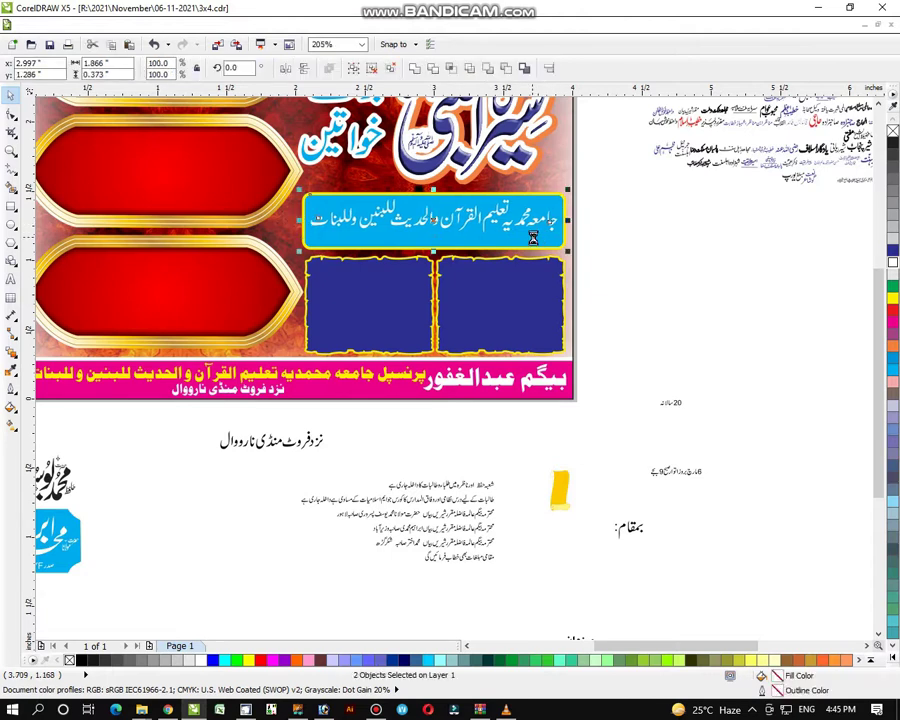
pyautogui.click(625, 248)
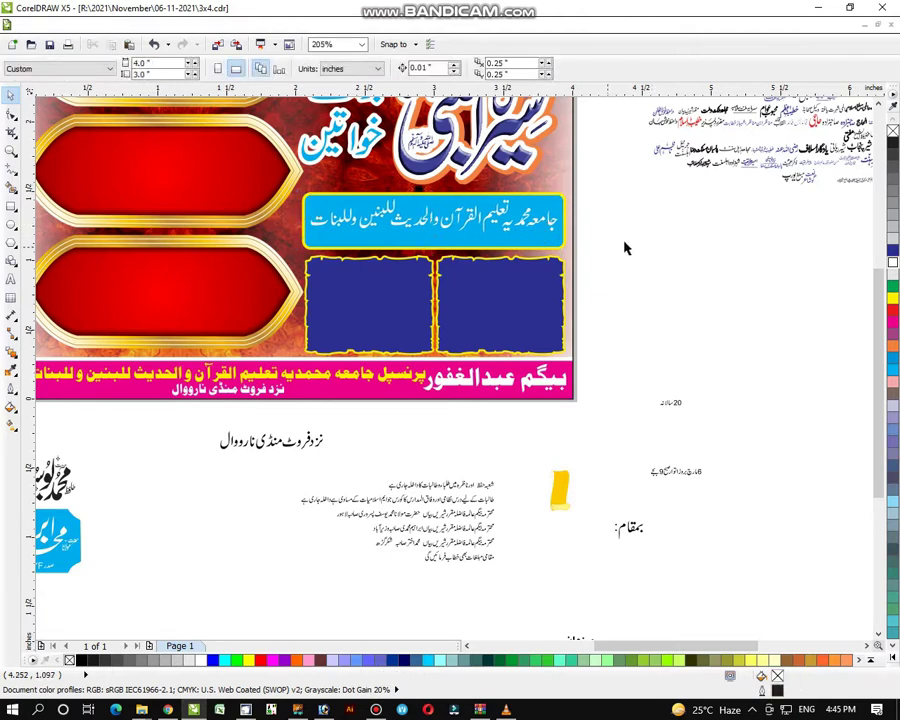
# Step: Give the venue box a white fill and an orange outline, and recolour the venue name inside it dark blue
pyautogui.click(497, 245)
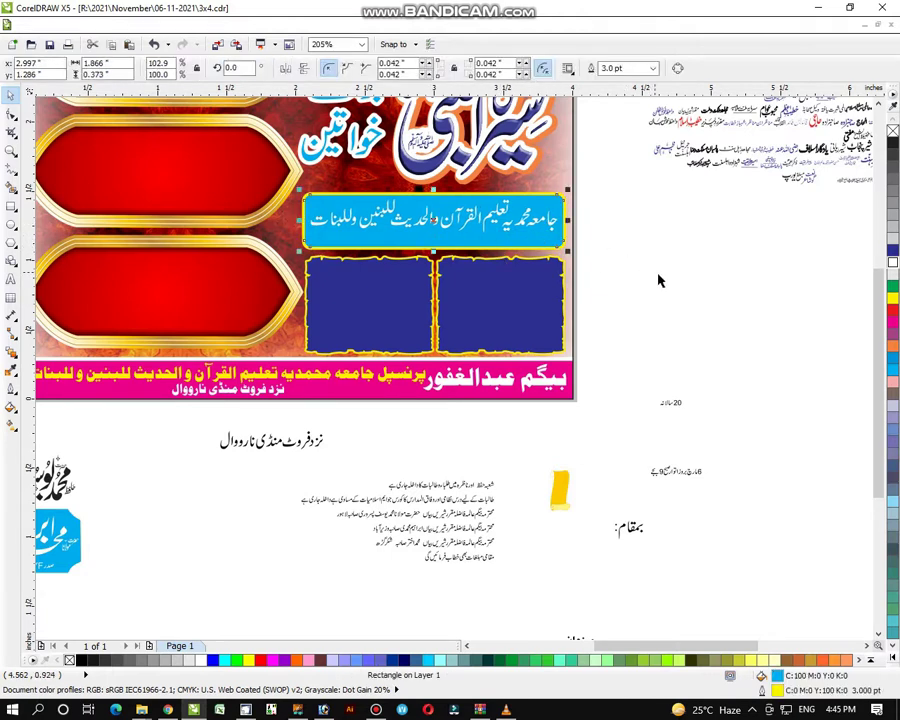
pyautogui.click(893, 272)
pyautogui.rightClick(893, 250)
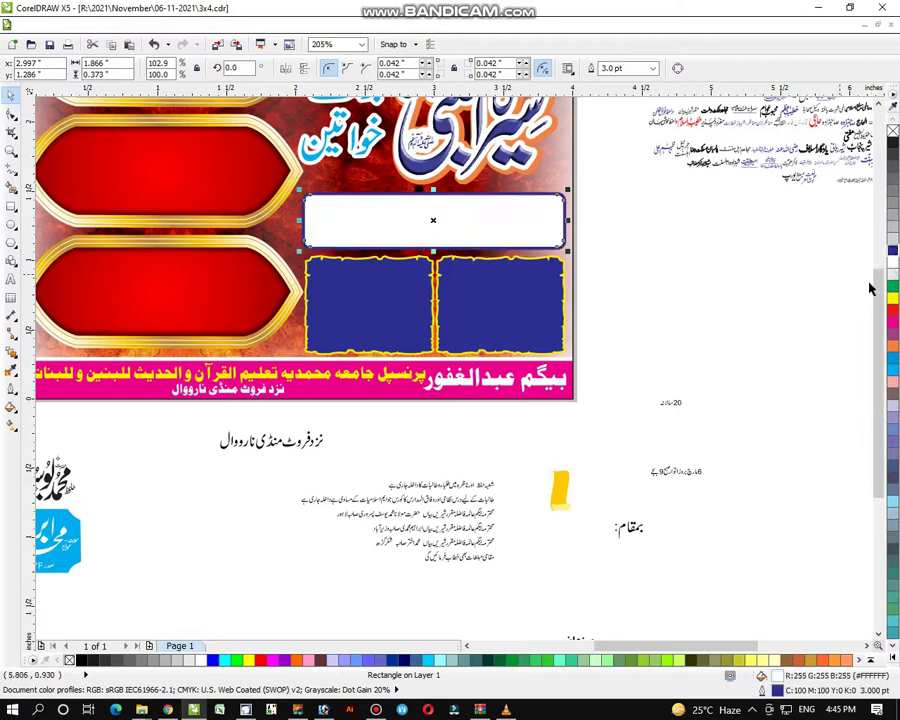
pyautogui.click(616, 189)
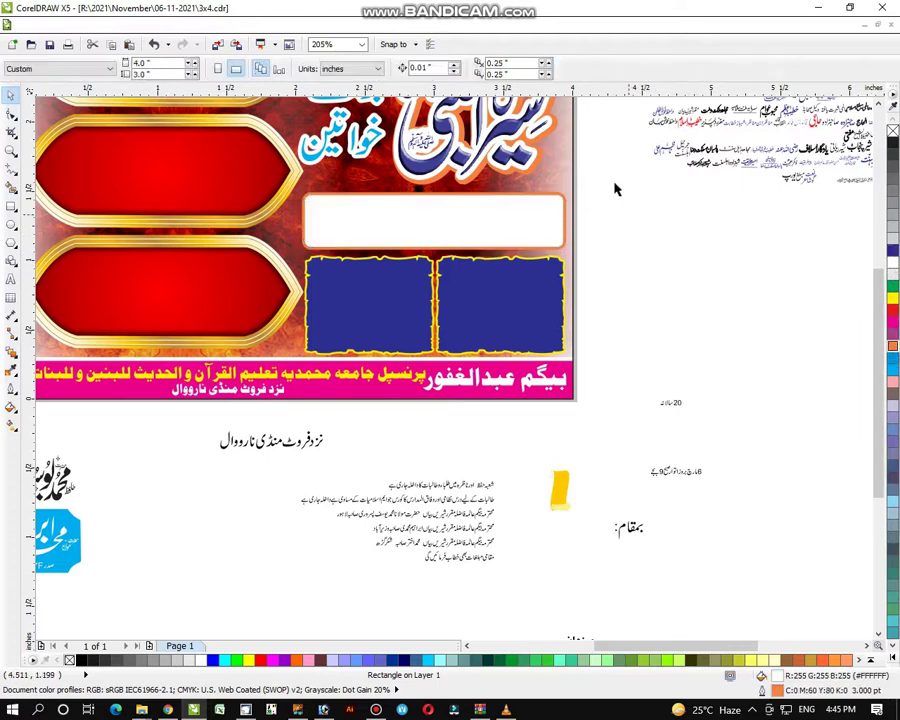
pyautogui.moveTo(614, 183); pyautogui.dragTo(283, 243)
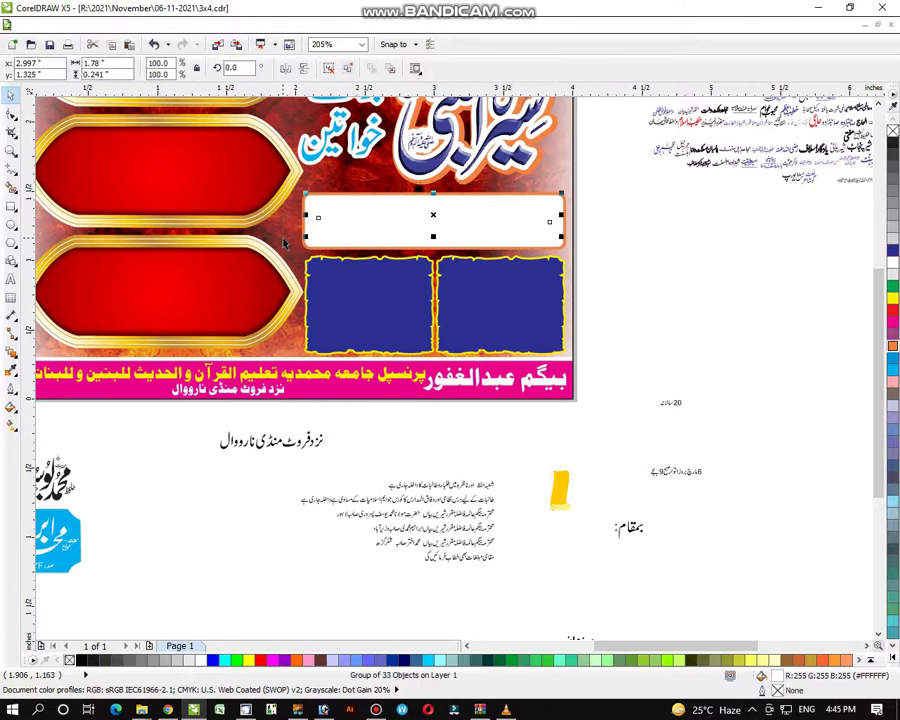
pyautogui.click(893, 240)
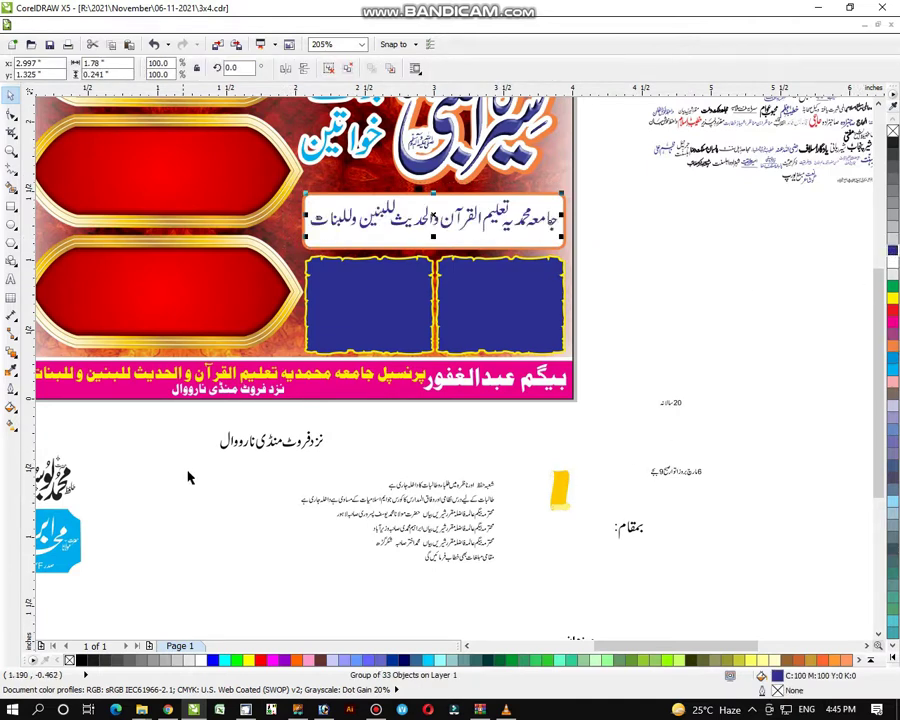
# Step: Group the location line below the poster, shrink it to about 0.5 inches wide and place it under the venue name in the white box
pyautogui.moveTo(188, 478); pyautogui.dragTo(345, 416)
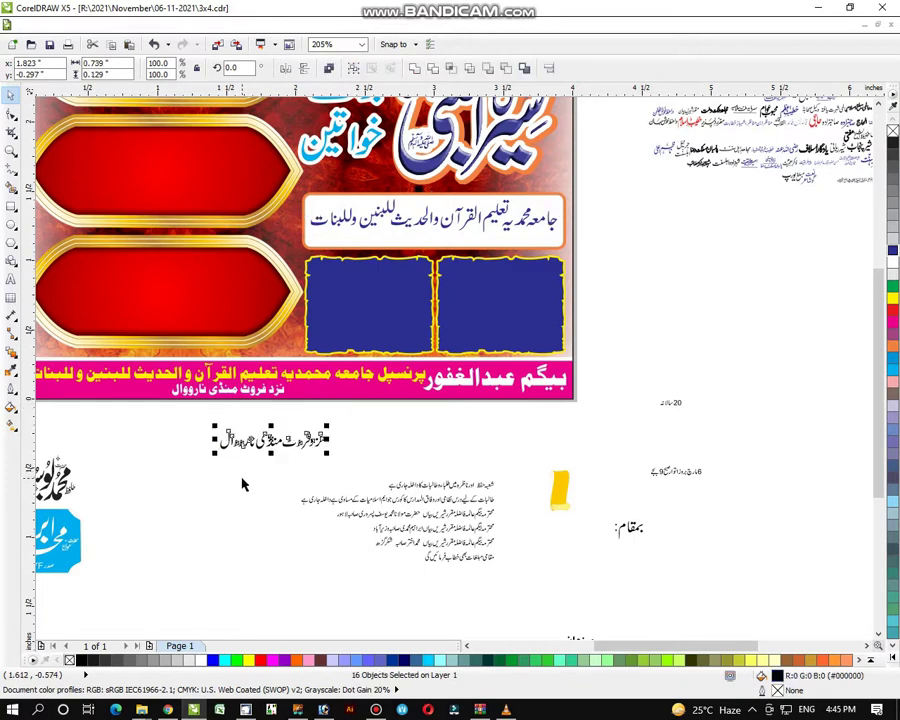
pyautogui.hotkey('ctrl', 'g')
pyautogui.moveTo(216, 456); pyautogui.dragTo(236, 456)
pyautogui.moveTo(295, 436); pyautogui.dragTo(415, 236)
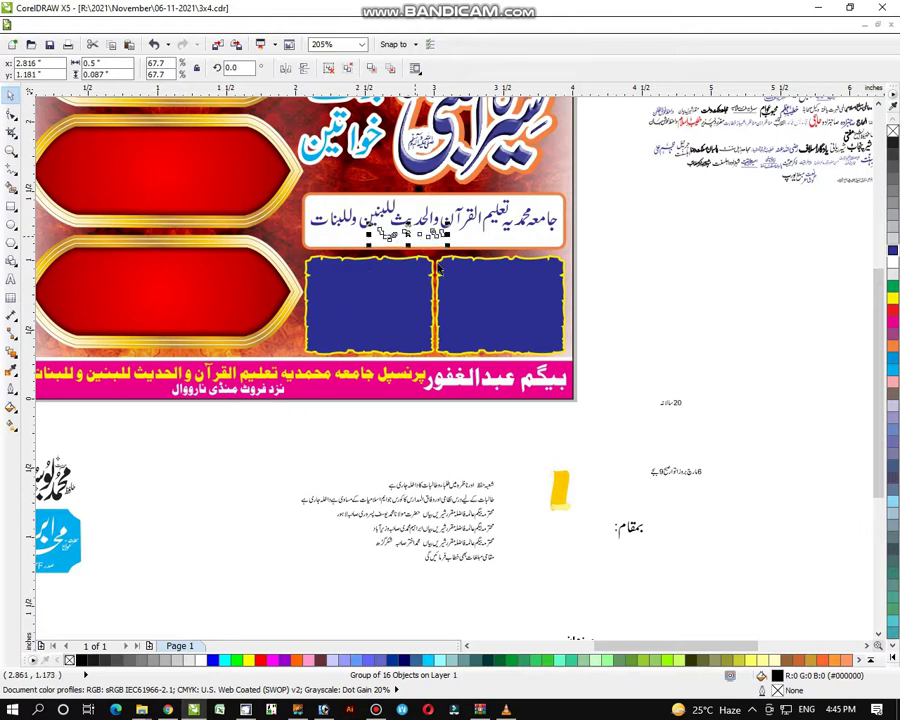
# Step: Stretch the white venue box to about 0.44 inches high from its centre and shift the venue name slightly upward inside it
pyautogui.click(12, 154)
pyautogui.moveTo(262, 156); pyautogui.dragTo(631, 304)
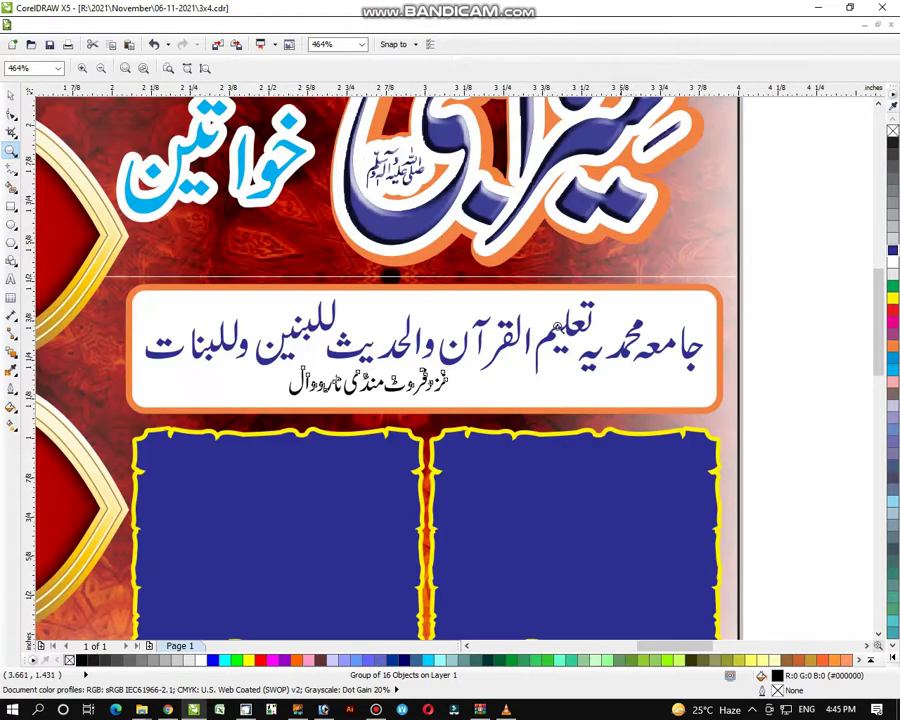
pyautogui.click(11, 96)
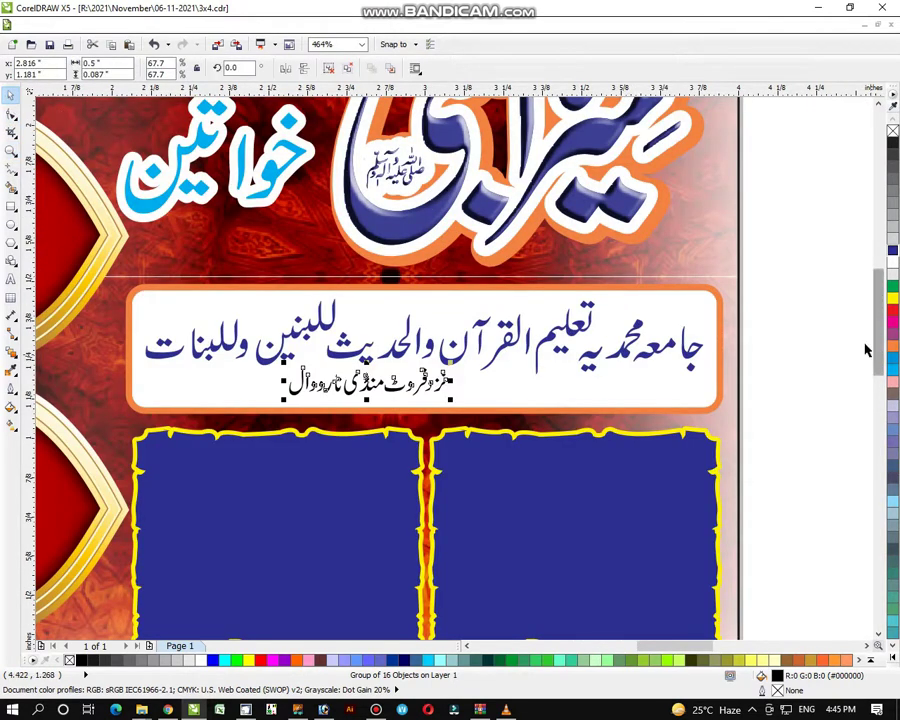
pyautogui.click(832, 325)
pyautogui.click(424, 287)
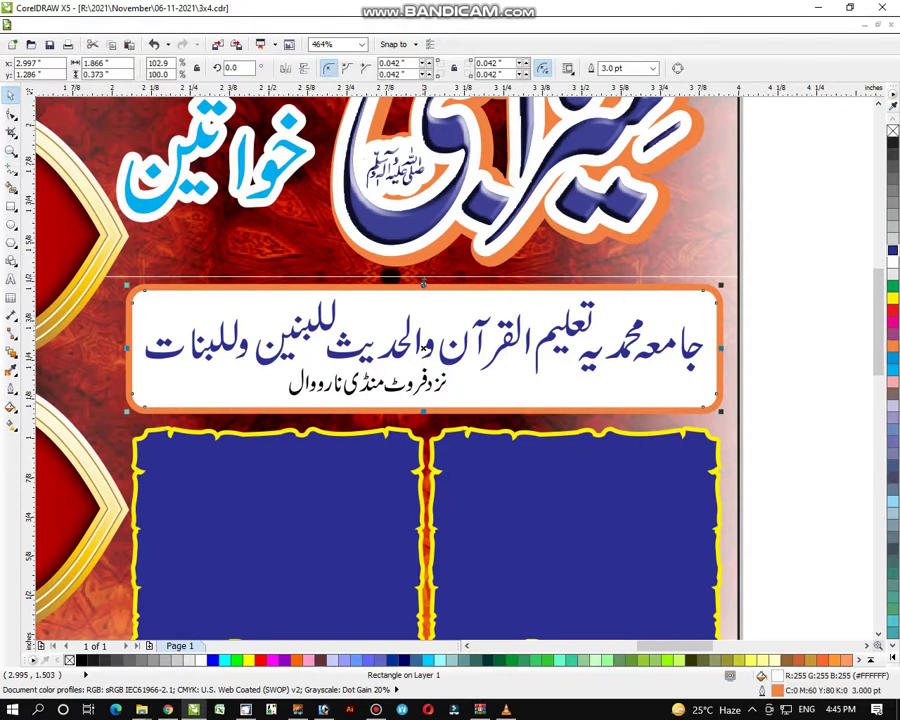
pyautogui.moveTo(426, 285); pyautogui.dragTo(426, 270)
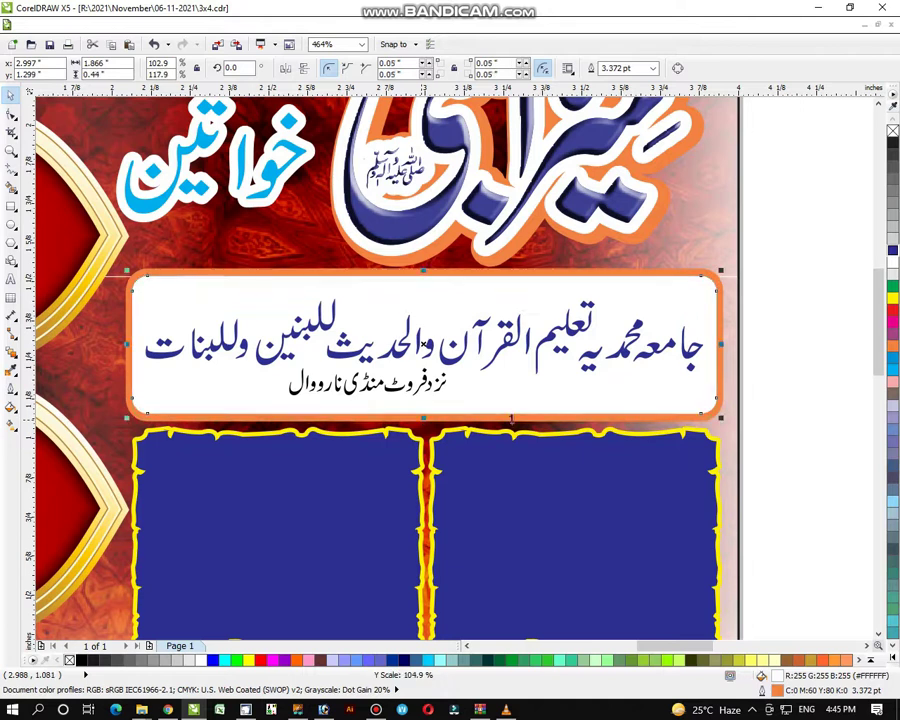
pyautogui.click(774, 392)
pyautogui.click(456, 363)
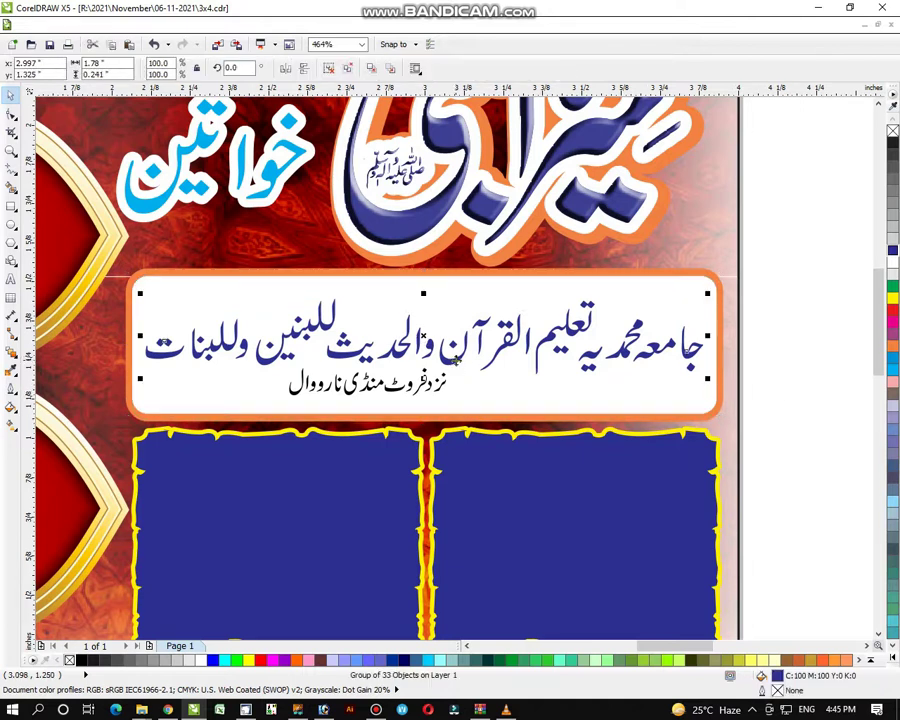
pyautogui.moveTo(423, 340); pyautogui.dragTo(425, 331)
pyautogui.click(794, 367)
# Step: Colour the location line red, enlarge it to about 0.789 inches wide and centre it horizontally under the venue name
pyautogui.moveTo(207, 422); pyautogui.dragTo(692, 360)
pyautogui.click(893, 310)
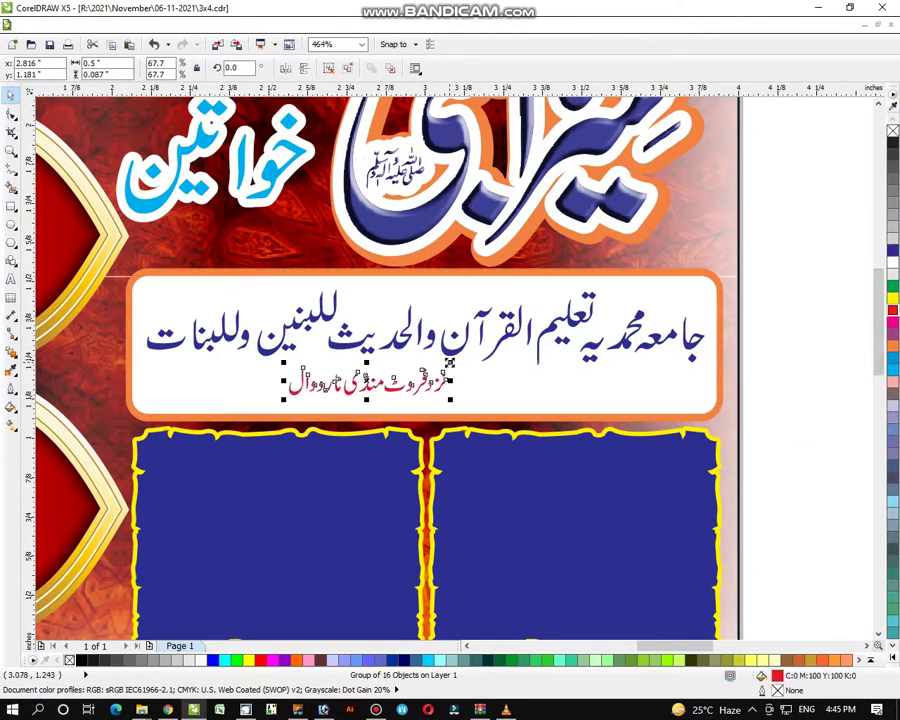
pyautogui.moveTo(450, 363); pyautogui.dragTo(497, 353)
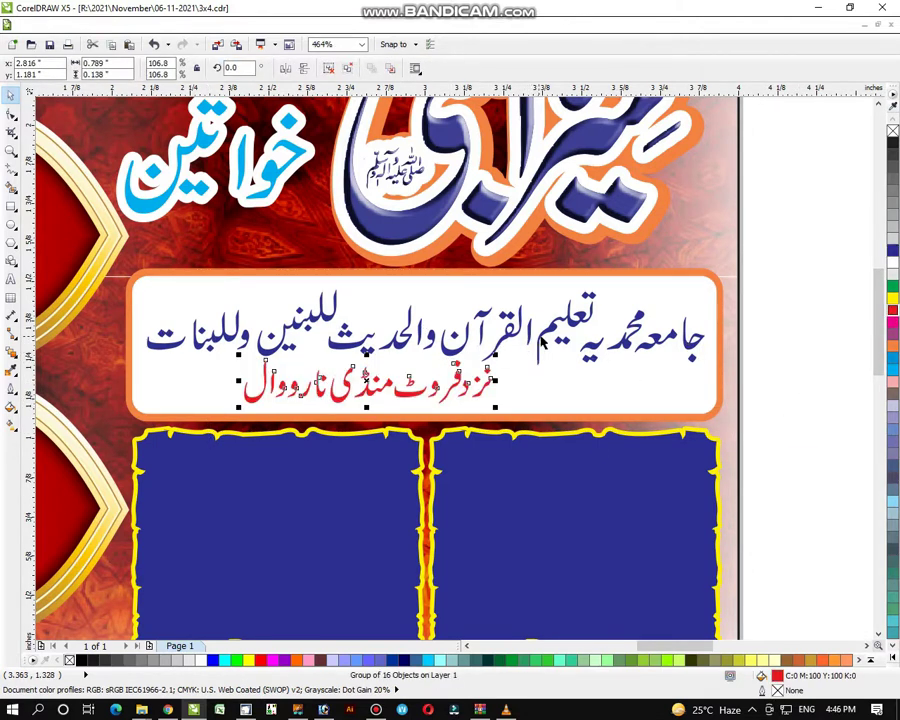
pyautogui.keyDown('shift'); pyautogui.click(549, 330); pyautogui.keyUp('shift')
pyautogui.press('c')
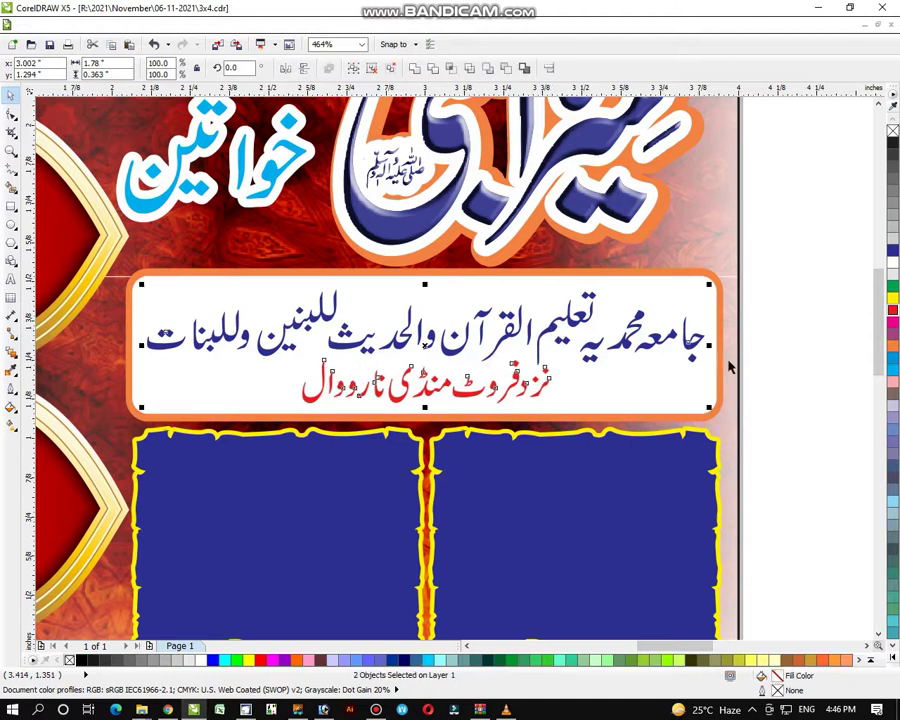
pyautogui.click(766, 356)
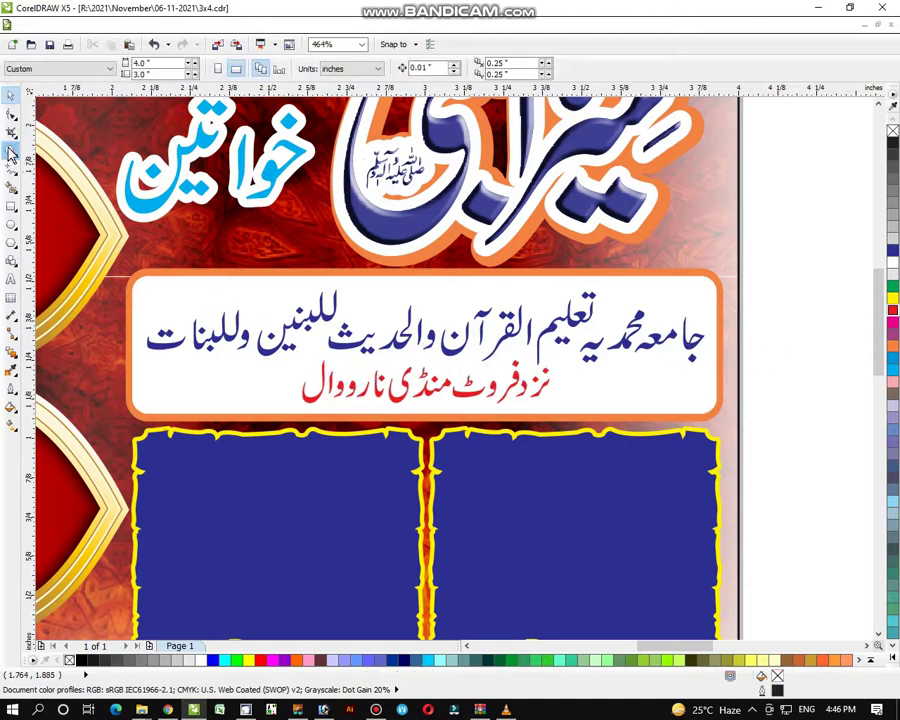
pyautogui.scroll(-2, 400, 286)
pyautogui.scroll(-1, 411, 314)
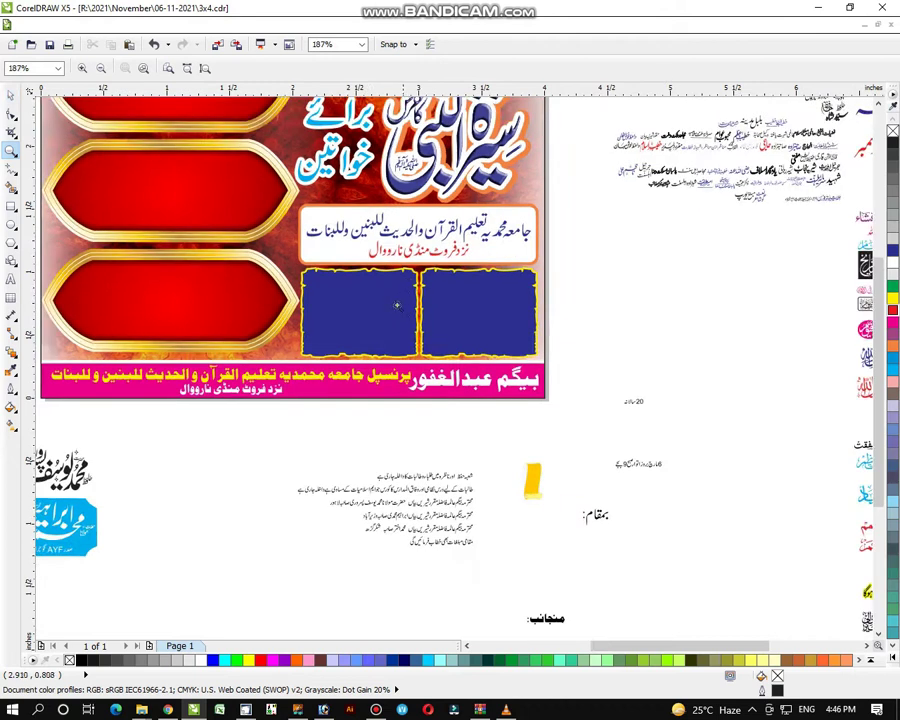
pyautogui.scroll(-2, 405, 315)
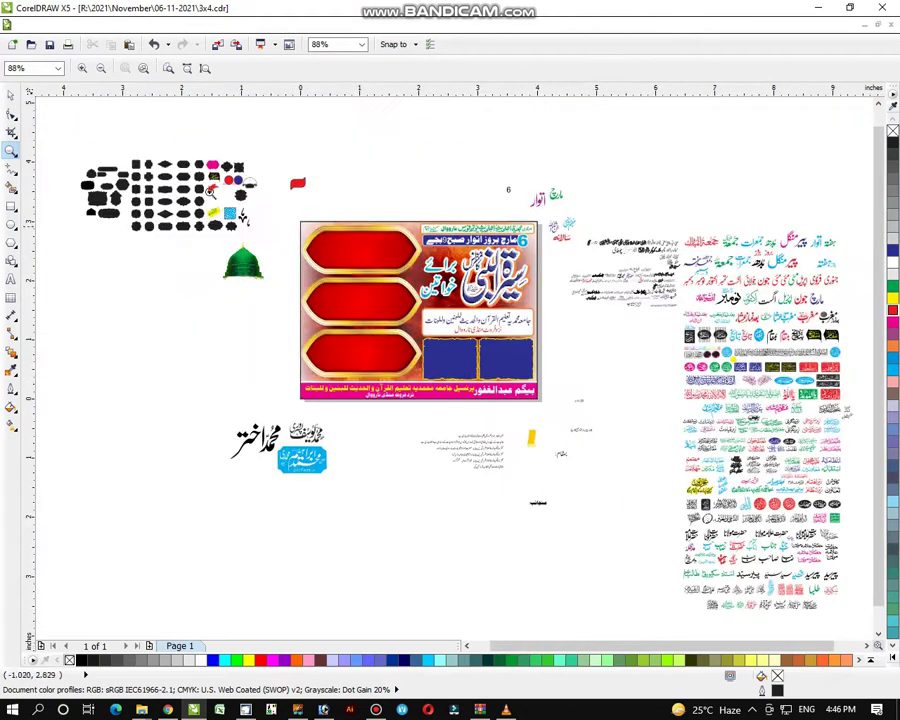
pyautogui.scroll(1, 281, 392)
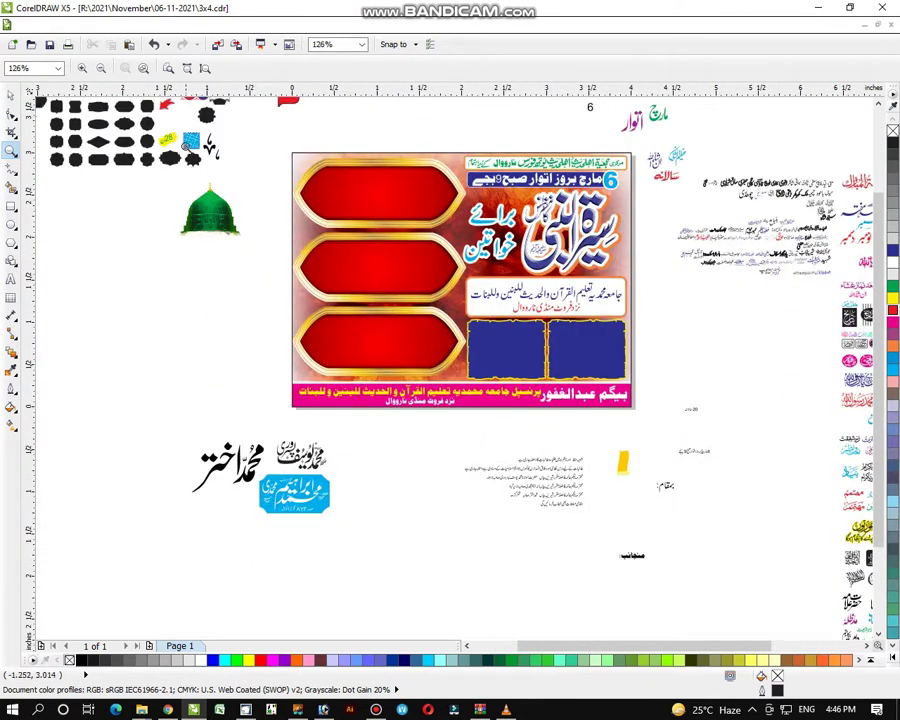
pyautogui.moveTo(190, 140); pyautogui.dragTo(743, 598)
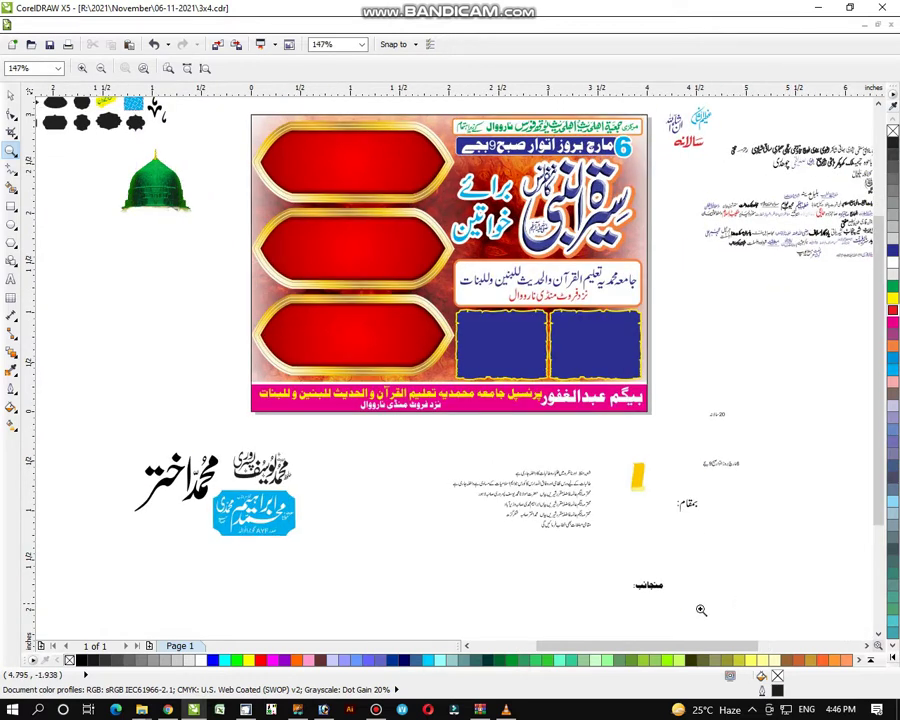
# Step: Move the yellow scroll shape down and to the right, next to the word بمقام below the banner
pyautogui.moveTo(391, 225); pyautogui.dragTo(778, 590)
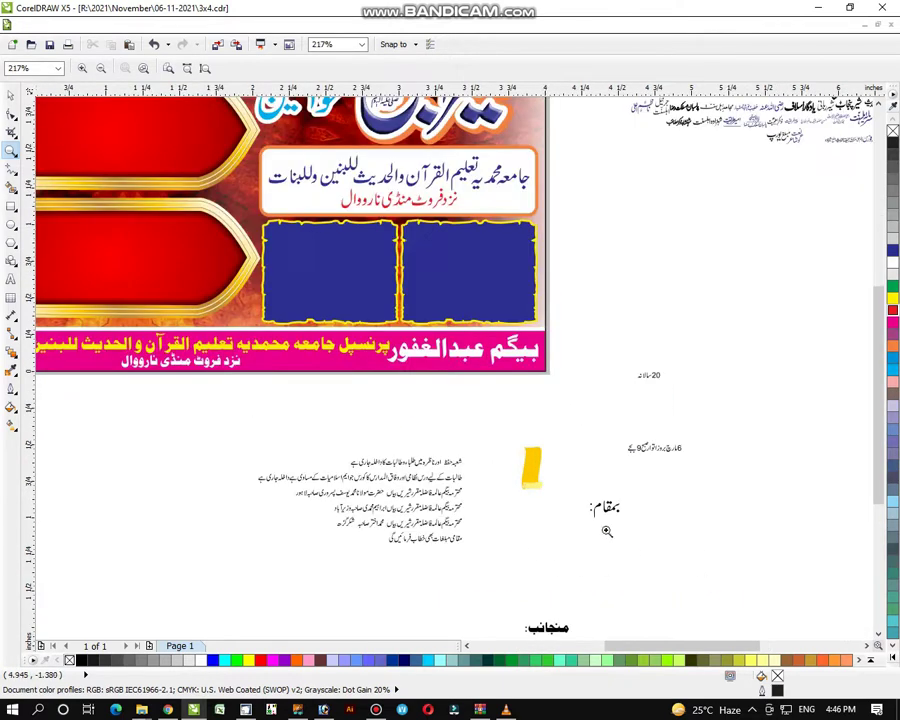
pyautogui.moveTo(205, 188); pyautogui.dragTo(730, 604)
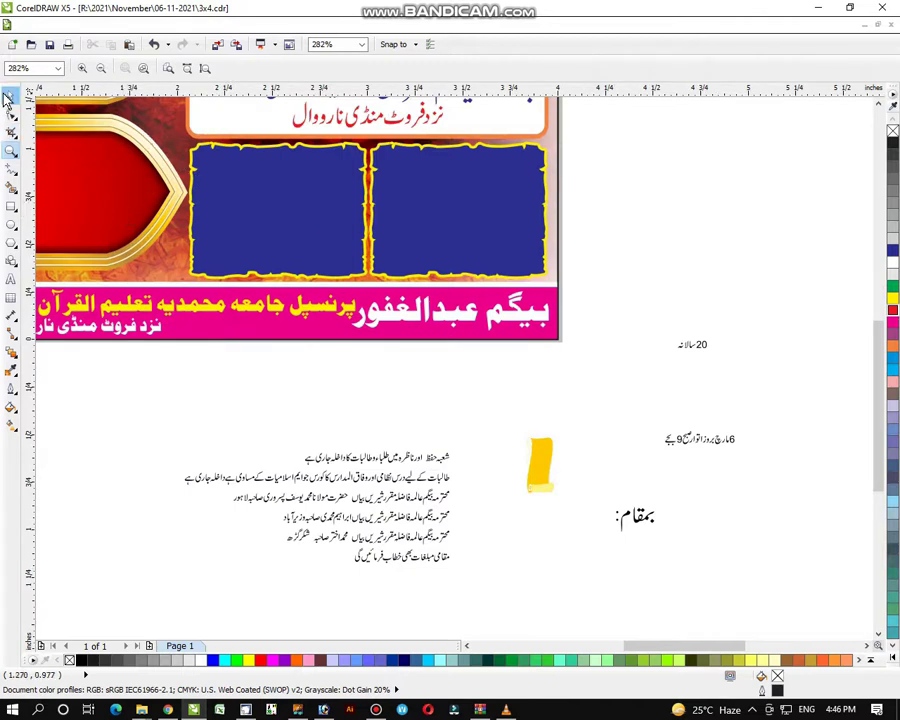
pyautogui.click(9, 96)
pyautogui.click(540, 465)
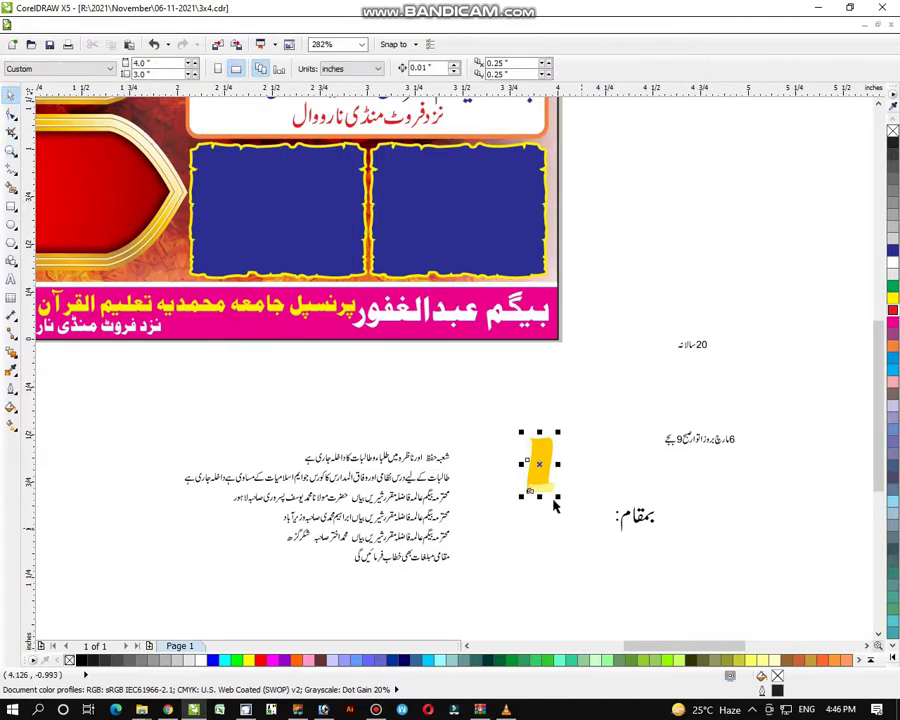
pyautogui.moveTo(540, 465); pyautogui.dragTo(571, 542)
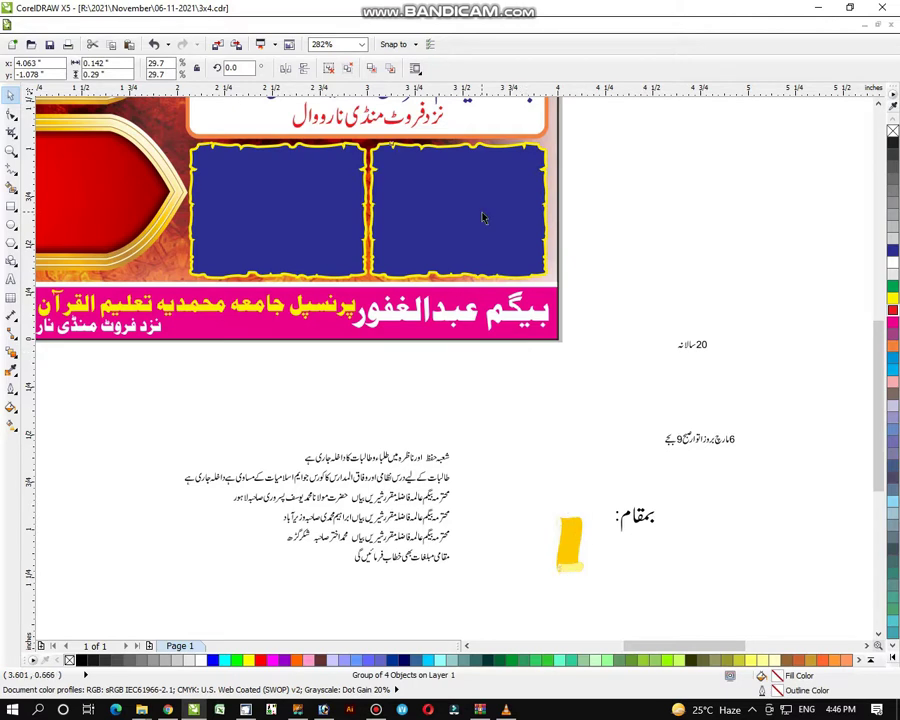
# Step: Duplicate the banner's right blue frame and place the copy below the banner, left of the Urdu text lines
pyautogui.moveTo(482, 217)
pyautogui.mouseDown()
pyautogui.moveTo(460, 195)
pyautogui.moveTo(139, 488)
pyautogui.moveTo(117, 400)
pyautogui.mouseUp()
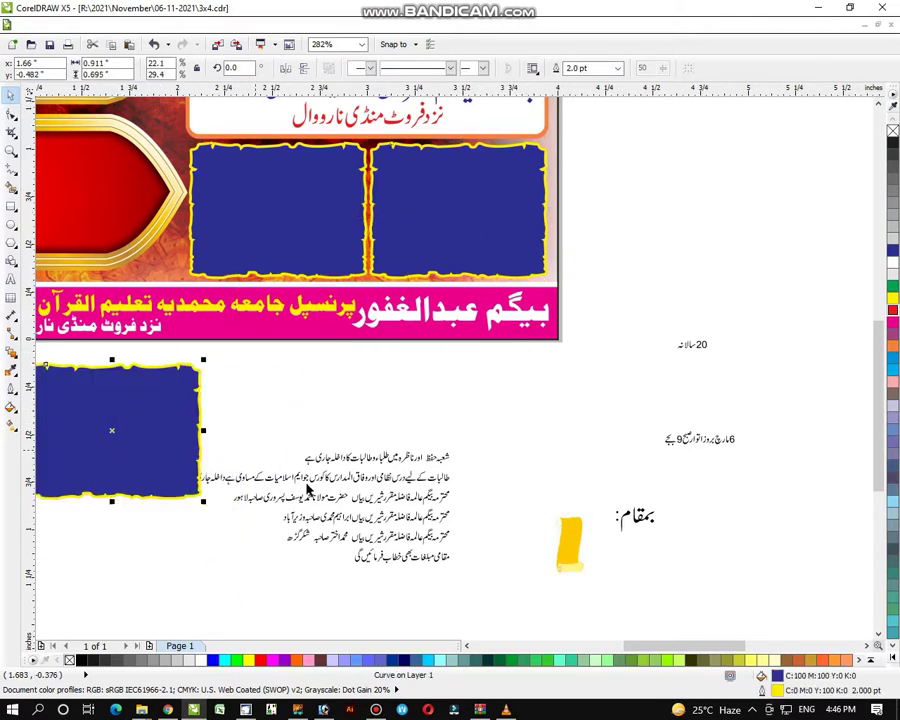
pyautogui.click(466, 645)
pyautogui.moveTo(281, 413); pyautogui.dragTo(250, 512)
# Step: Move the first Urdu line above the copied frame, then split it by raising شعبہ حفظ اور ناظرہ میں above the rest
pyautogui.moveTo(650, 413); pyautogui.dragTo(160, 430)
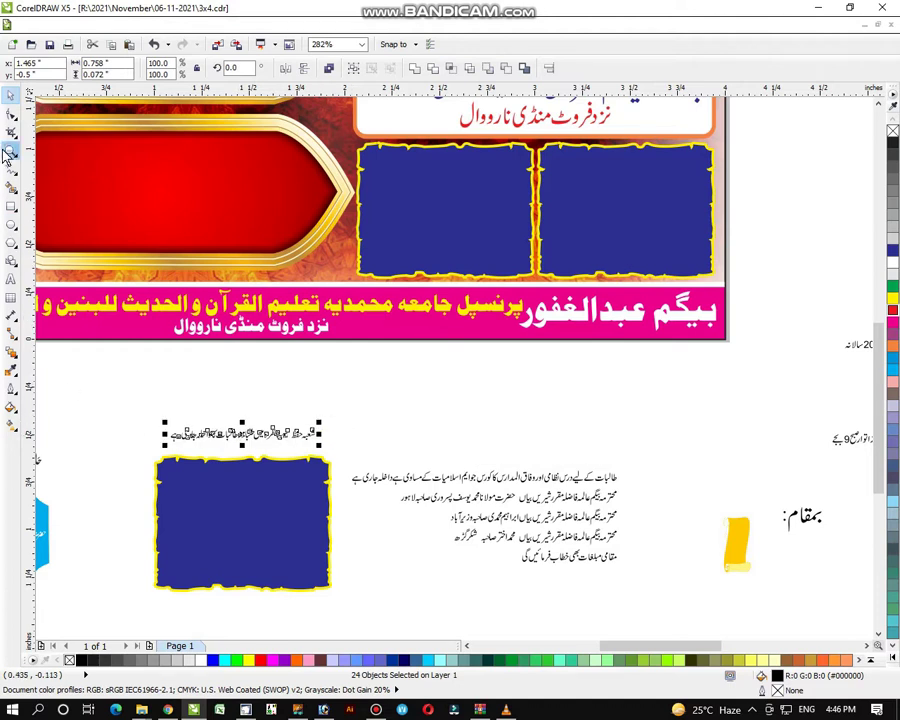
pyautogui.press('z')
pyautogui.moveTo(124, 384); pyautogui.dragTo(490, 612)
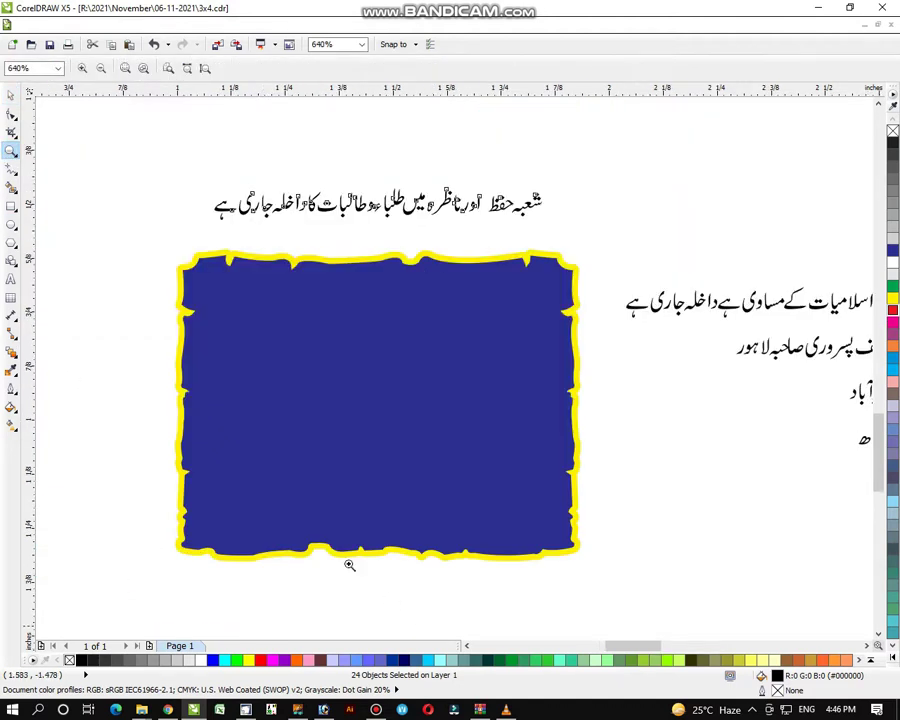
pyautogui.click(10, 95)
pyautogui.moveTo(603, 167); pyautogui.dragTo(402, 237)
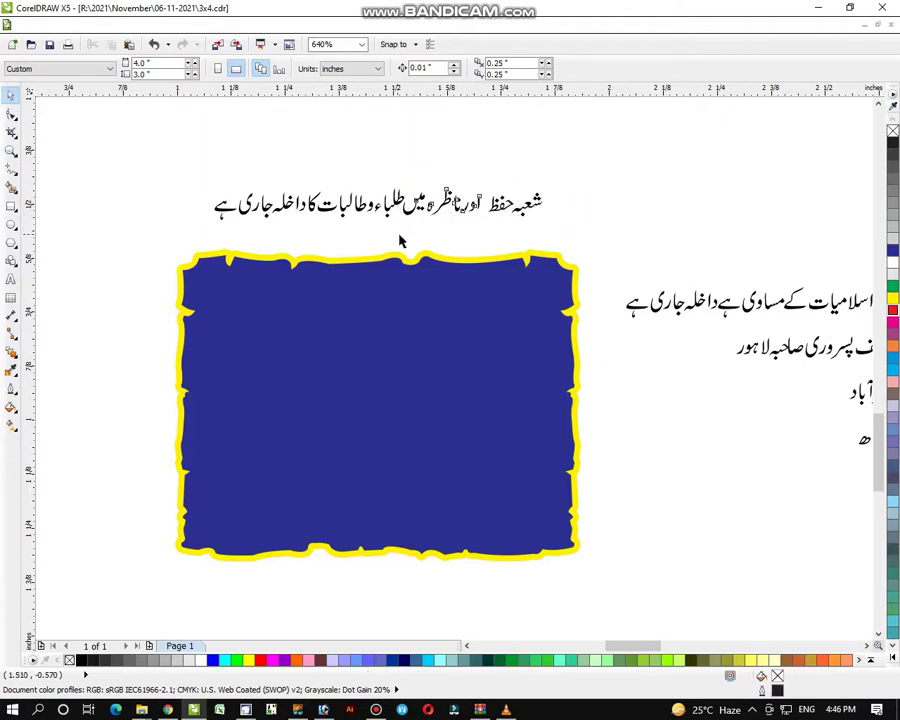
pyautogui.moveTo(474, 204); pyautogui.dragTo(474, 155)
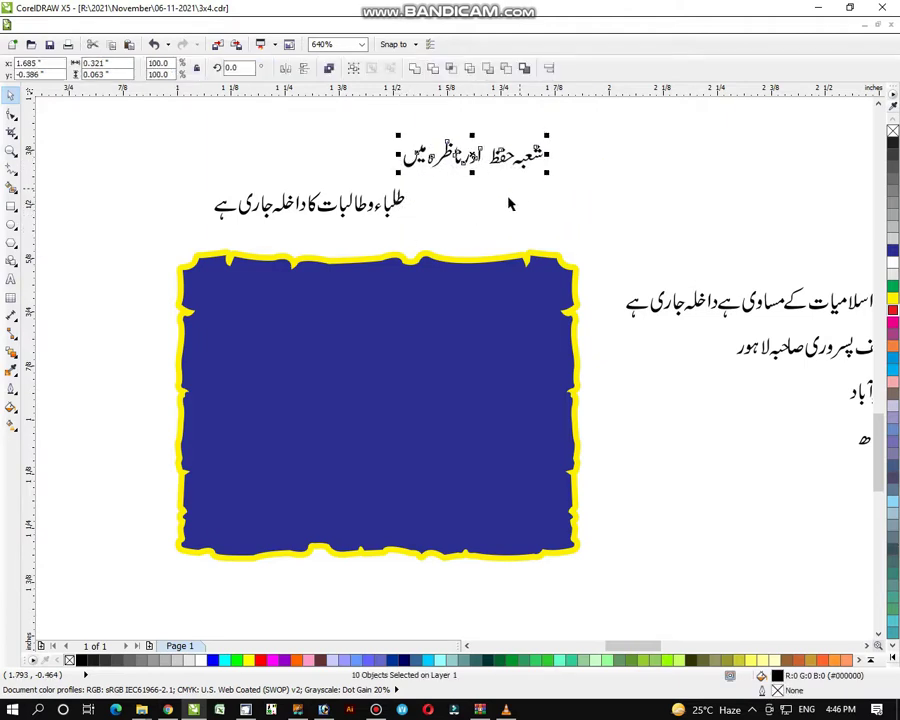
pyautogui.moveTo(163, 165); pyautogui.dragTo(430, 247)
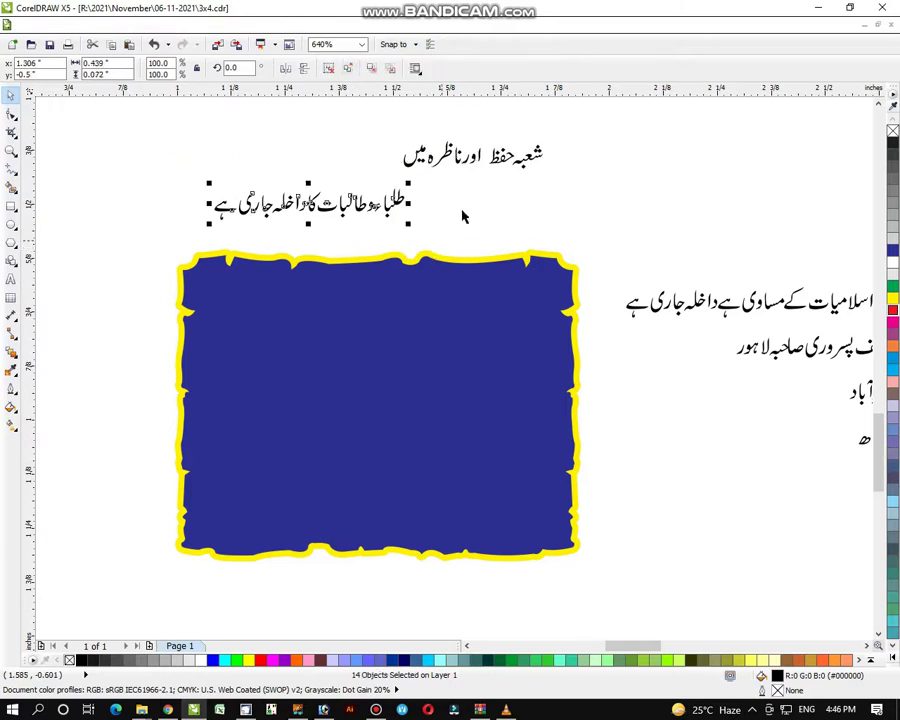
# Step: Close the gap between شعبہ حفظ and اور ناظرہ میں and group the upper text line
pyautogui.click(483, 157)
pyautogui.click(515, 159)
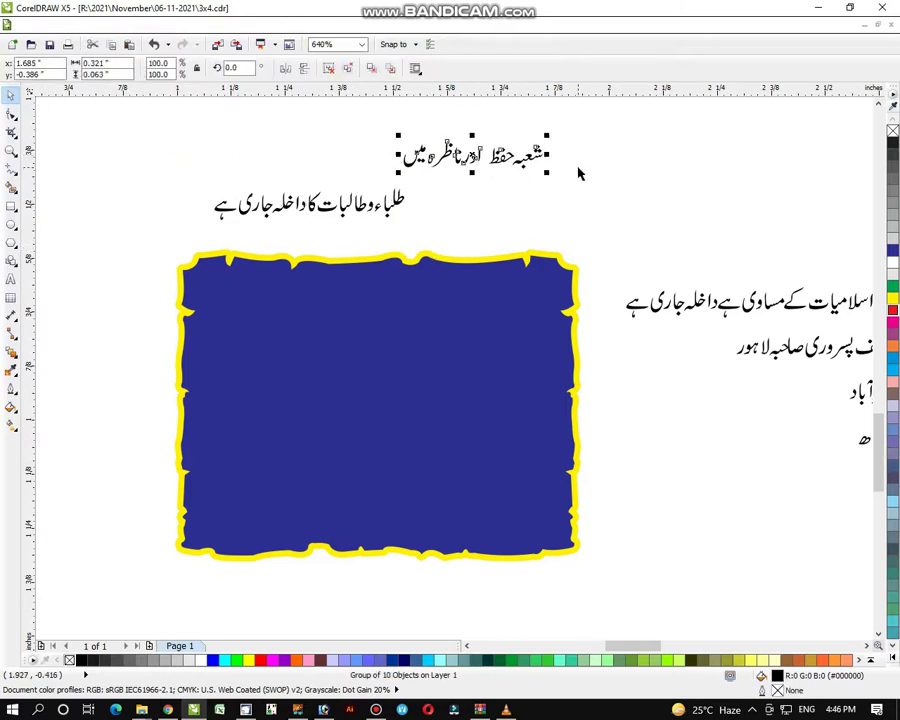
pyautogui.moveTo(584, 116); pyautogui.dragTo(482, 192)
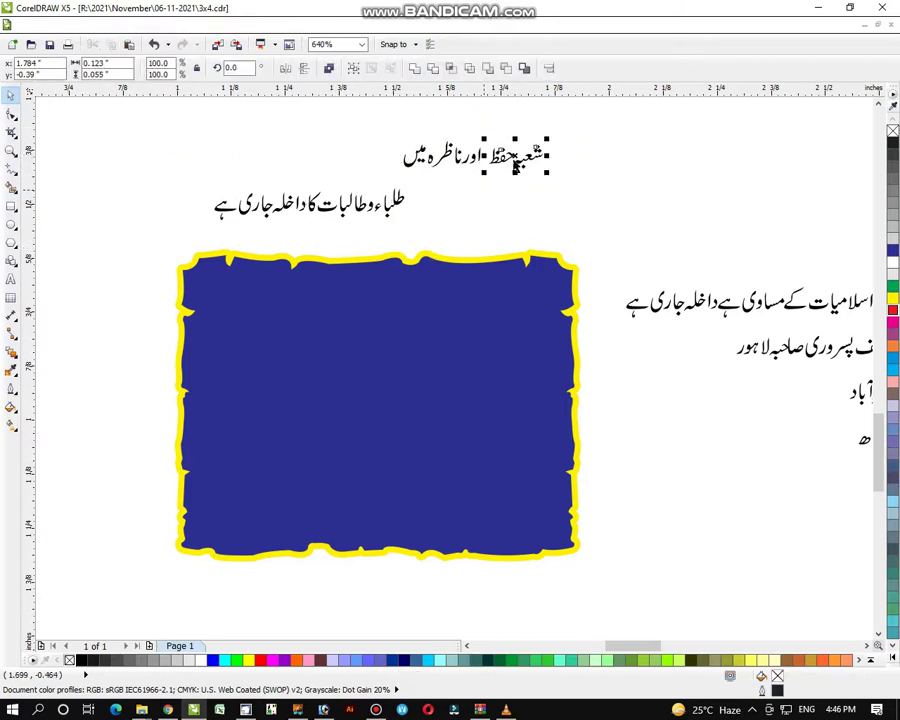
pyautogui.moveTo(584, 127); pyautogui.dragTo(390, 190)
pyautogui.hotkey('ctrl', 'g')
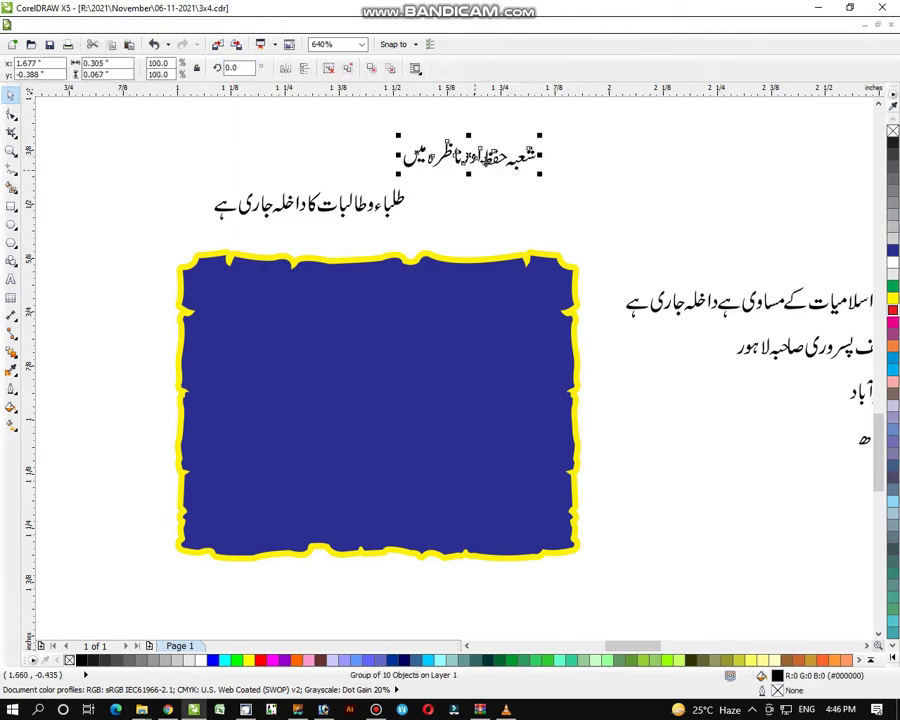
# Step: Stack the upper line centred over طلباء و طالبات کا داخلہ جاری ہے and move both onto the copied blue frame
pyautogui.moveTo(469, 155); pyautogui.dragTo(304, 172)
pyautogui.keyDown('shift'); pyautogui.click(333, 213); pyautogui.keyUp('shift')
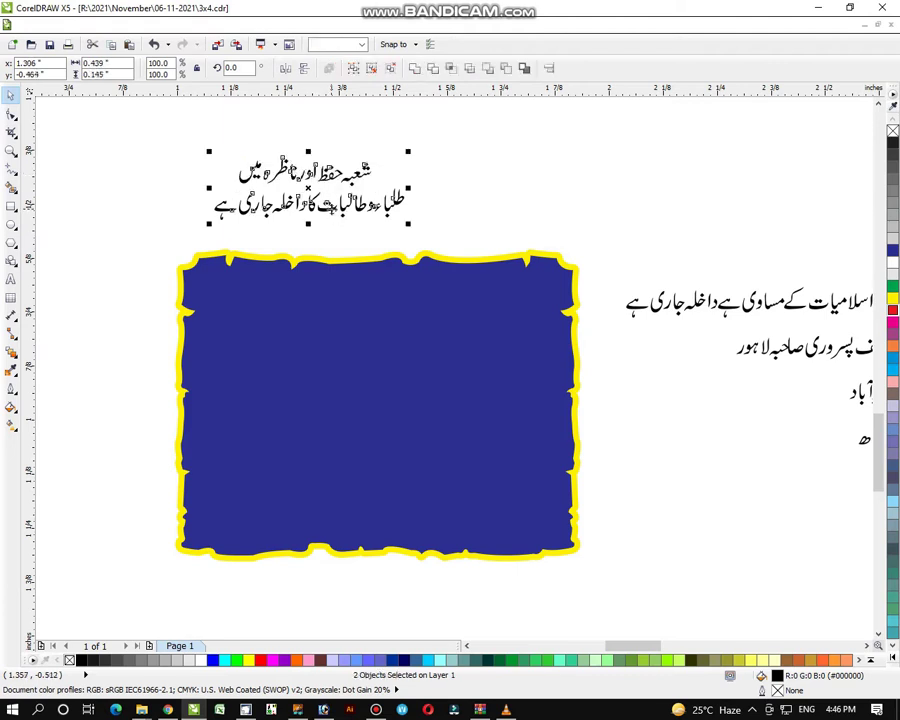
pyautogui.press('c')
pyautogui.moveTo(310, 197); pyautogui.dragTo(380, 317)
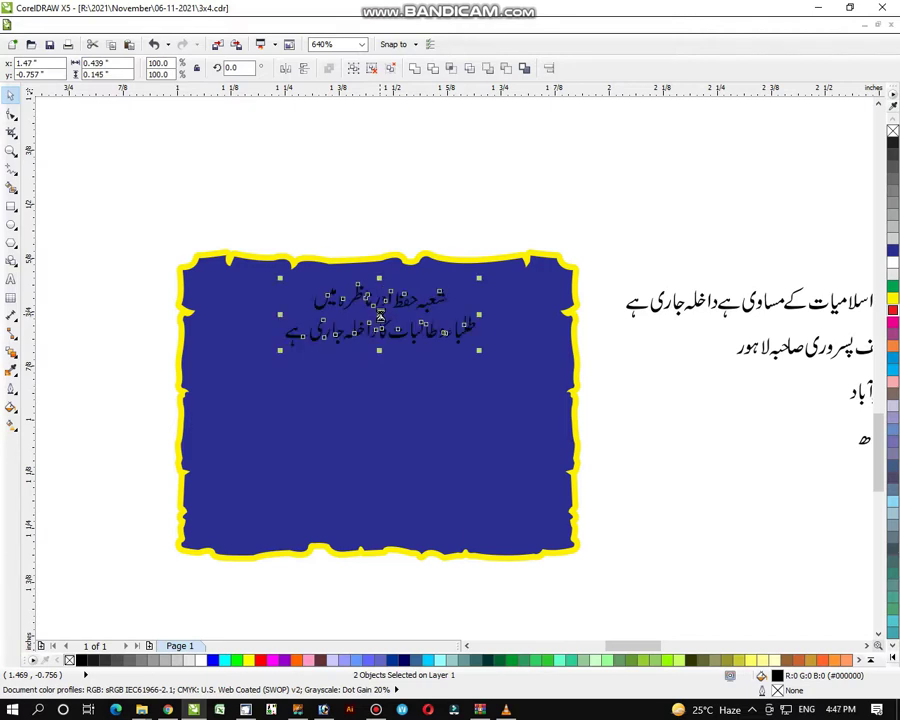
# Step: Enlarge the two text lines to about 0.78 by 0.26 inches in the frame's upper half and fill them white
pyautogui.moveTo(499, 274); pyautogui.dragTo(553, 253)
pyautogui.moveTo(379, 316); pyautogui.dragTo(377, 328)
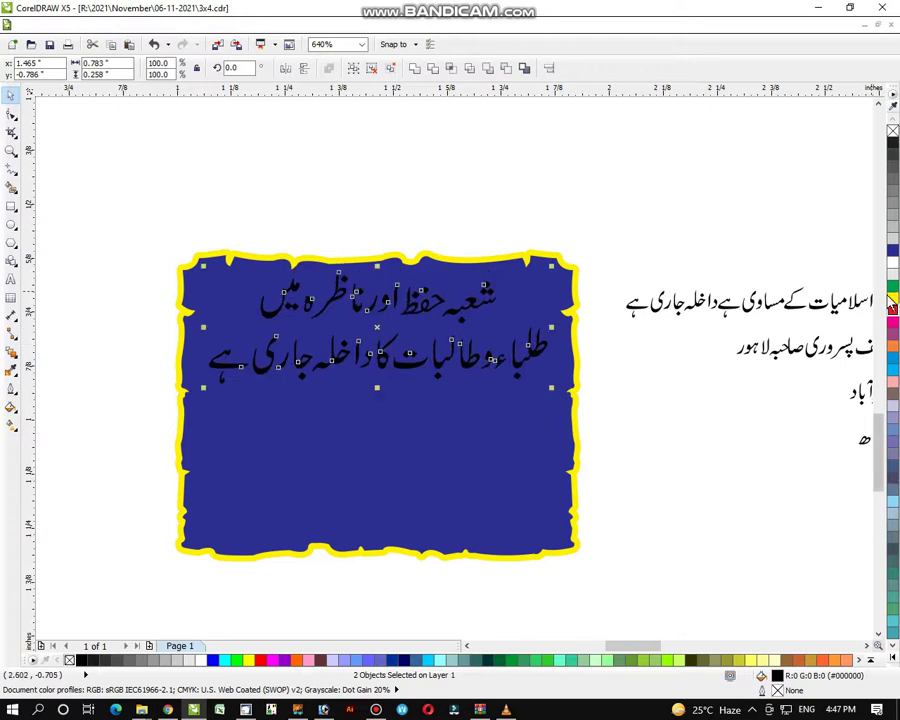
pyautogui.click(892, 304)
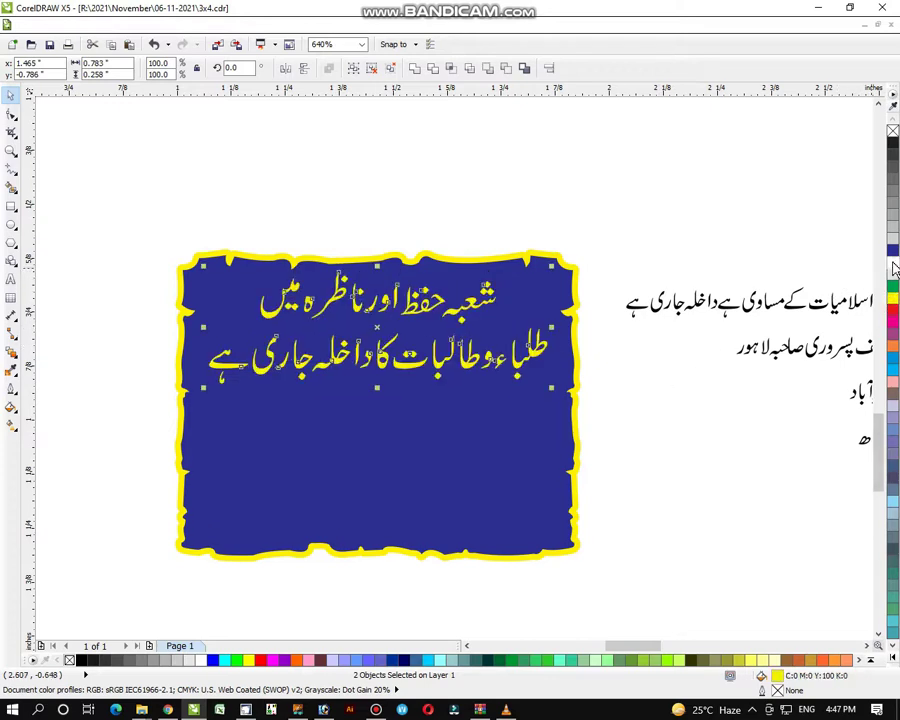
pyautogui.click(893, 270)
# Step: Group the two white lines and centre them horizontally on the blue frame
pyautogui.hotkey('ctrl', 'g')
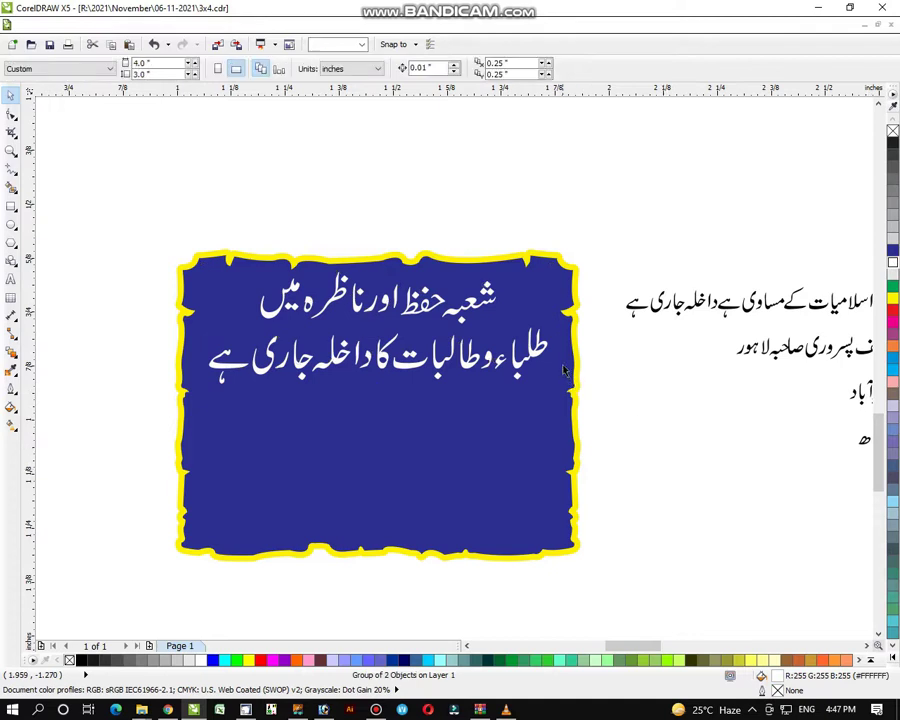
pyautogui.keyDown('shift'); pyautogui.click(530, 393); pyautogui.keyUp('shift')
pyautogui.press('c')
pyautogui.click(651, 443)
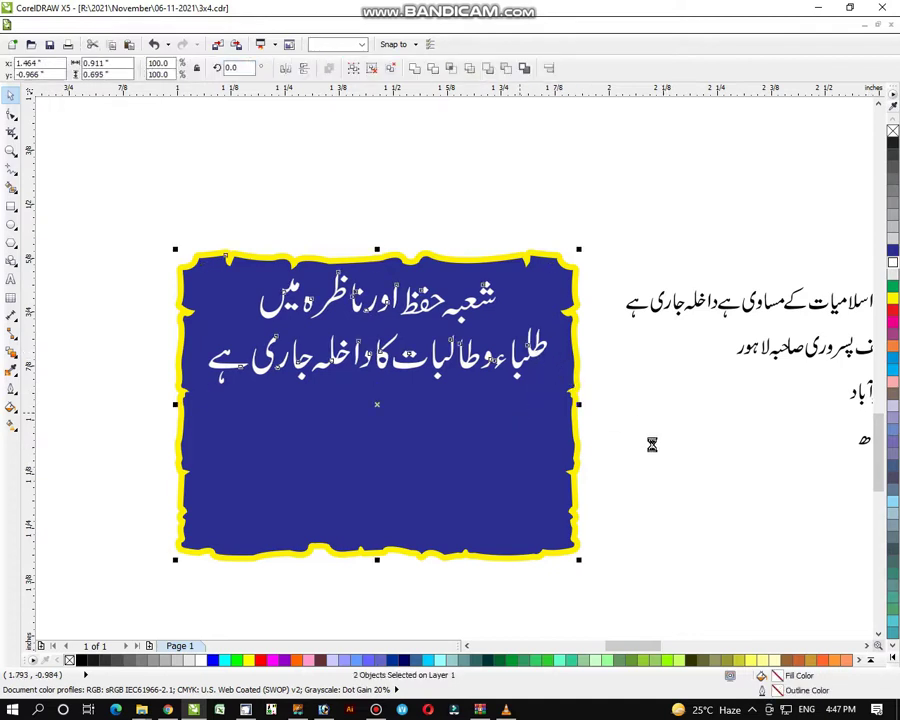
# Step: Move the line beginning طالبات کے لیے درس نظامی from the text block to the empty space below the blue frame
pyautogui.click(15, 154)
pyautogui.rightClick(500, 366)
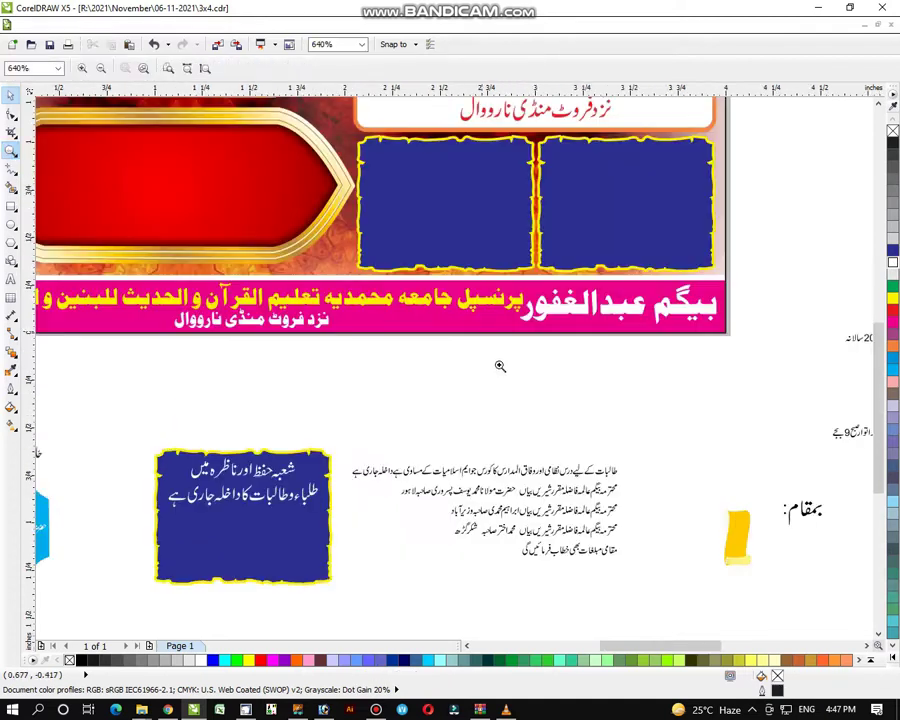
pyautogui.moveTo(137, 390); pyautogui.dragTo(679, 624)
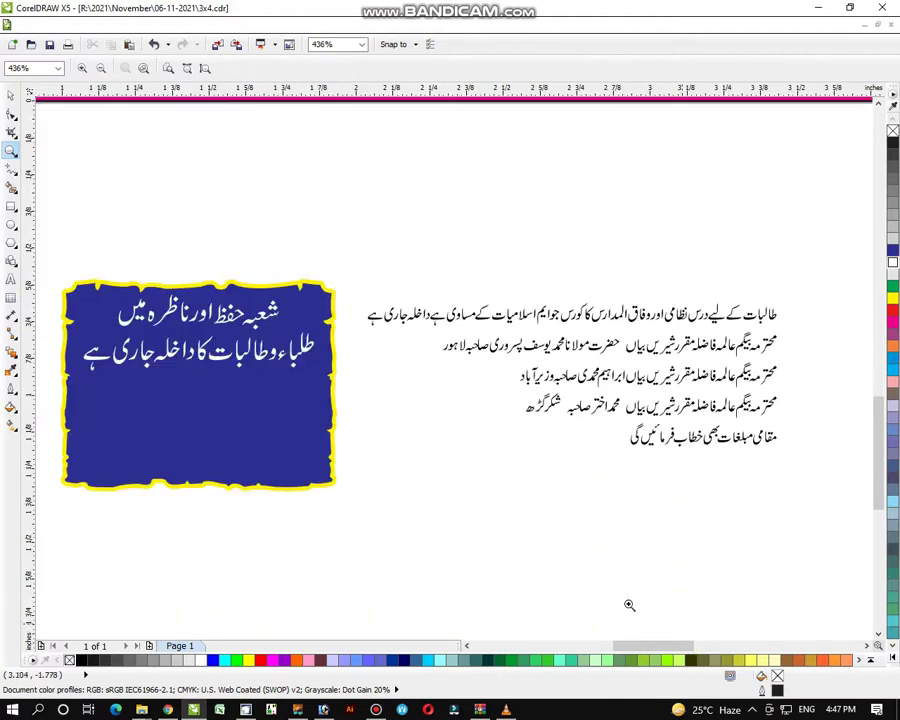
pyautogui.click(14, 96)
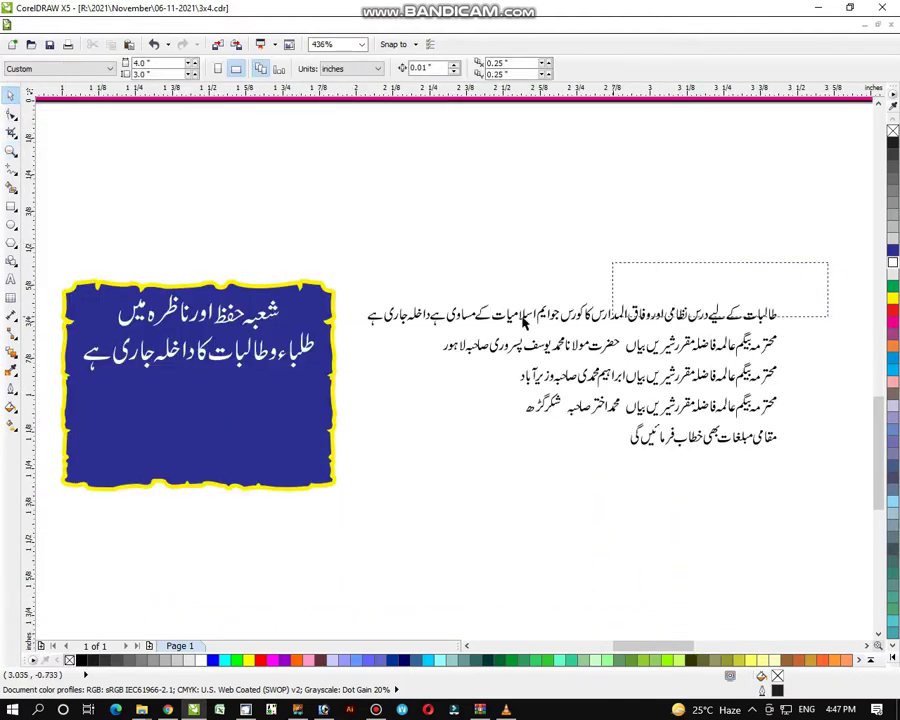
pyautogui.moveTo(828, 262); pyautogui.dragTo(358, 338)
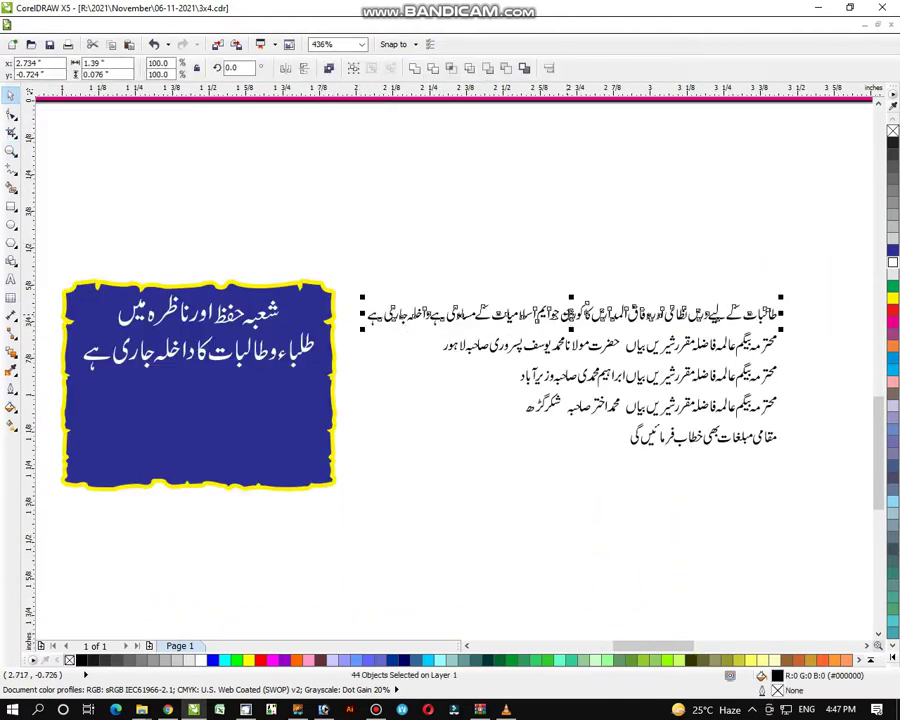
pyautogui.moveTo(556, 333); pyautogui.dragTo(512, 634)
# Step: Split طالبات کے لیے درس نظامی اور وفاق المدارس off the line and place it right of the frame's lower edge
pyautogui.rightClick(196, 384)
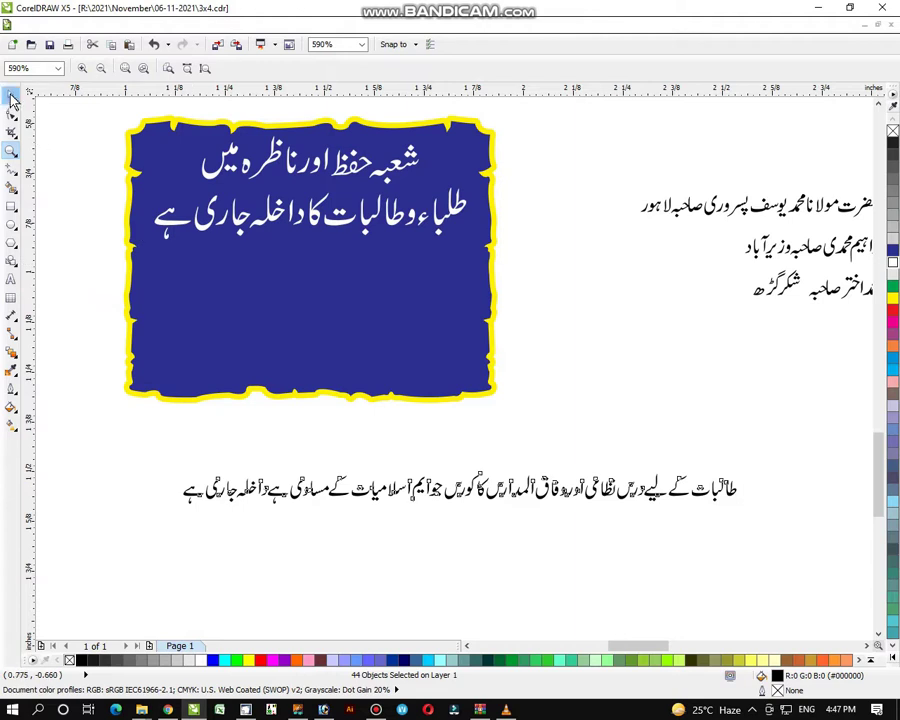
pyautogui.click(12, 97)
pyautogui.click(535, 322)
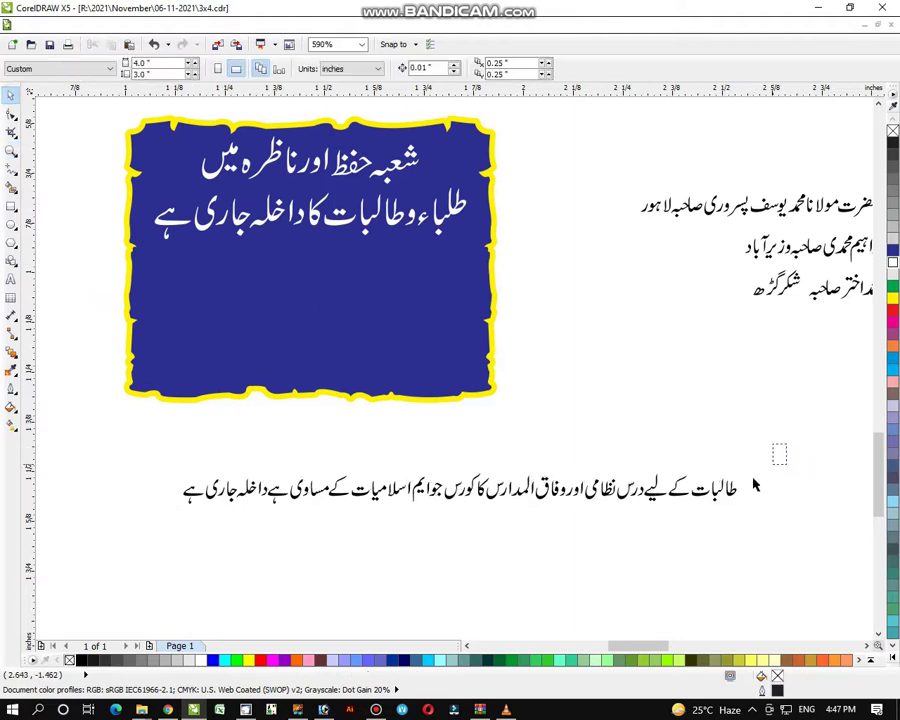
pyautogui.moveTo(754, 484); pyautogui.dragTo(568, 524)
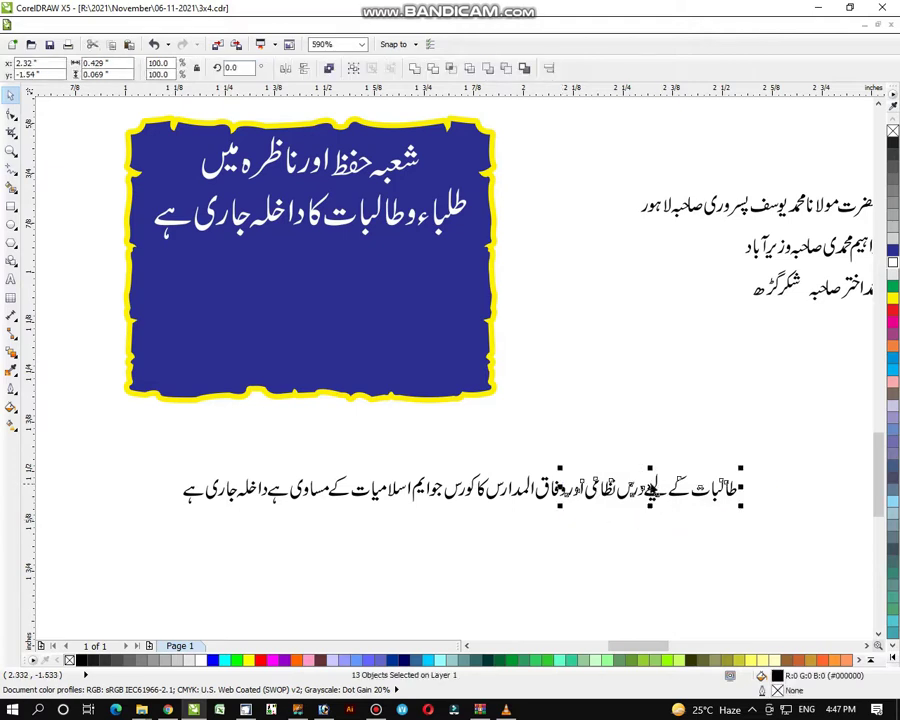
pyautogui.click(740, 444)
pyautogui.moveTo(797, 444); pyautogui.dragTo(488, 528)
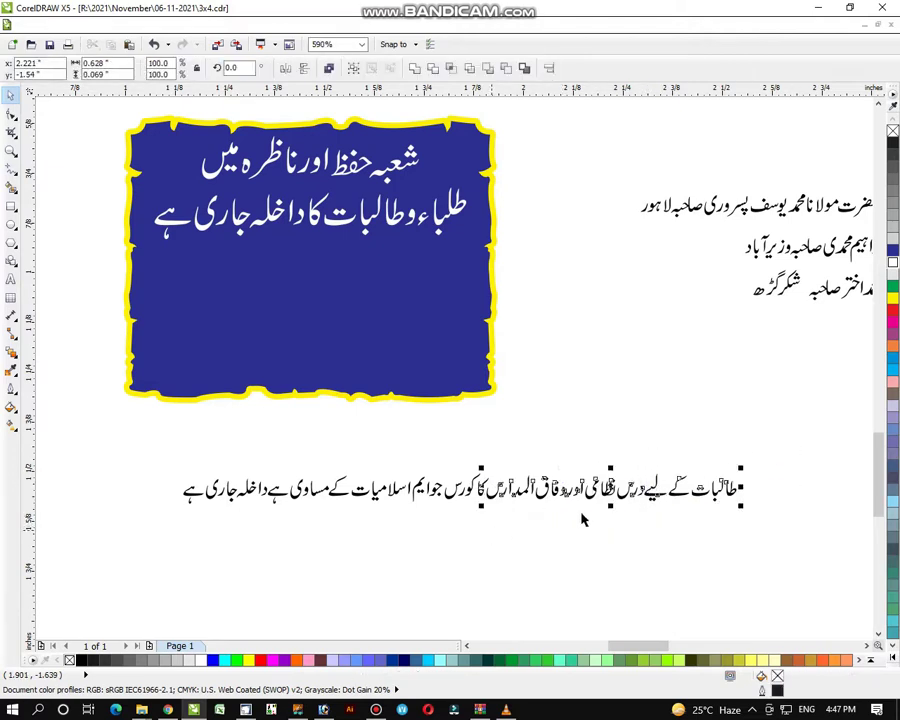
pyautogui.moveTo(618, 476); pyautogui.dragTo(648, 375)
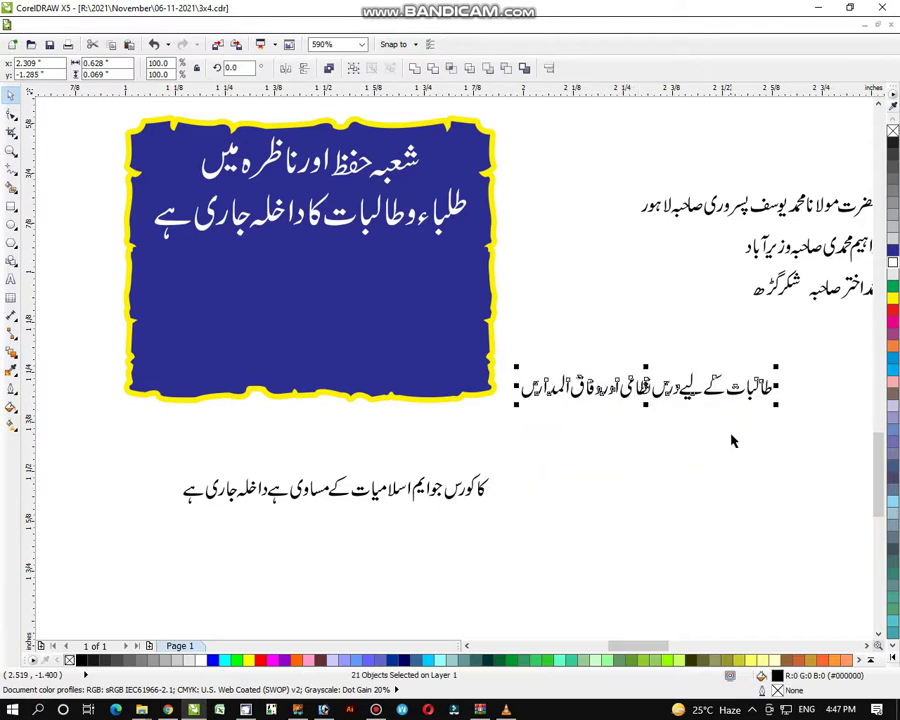
# Step: Move کا کورس جو ایم اسلامیات کے مساوی ہے beneath the split-off line, group it and centre both lines on each other
pyautogui.click(546, 452)
pyautogui.moveTo(546, 450); pyautogui.dragTo(267, 516)
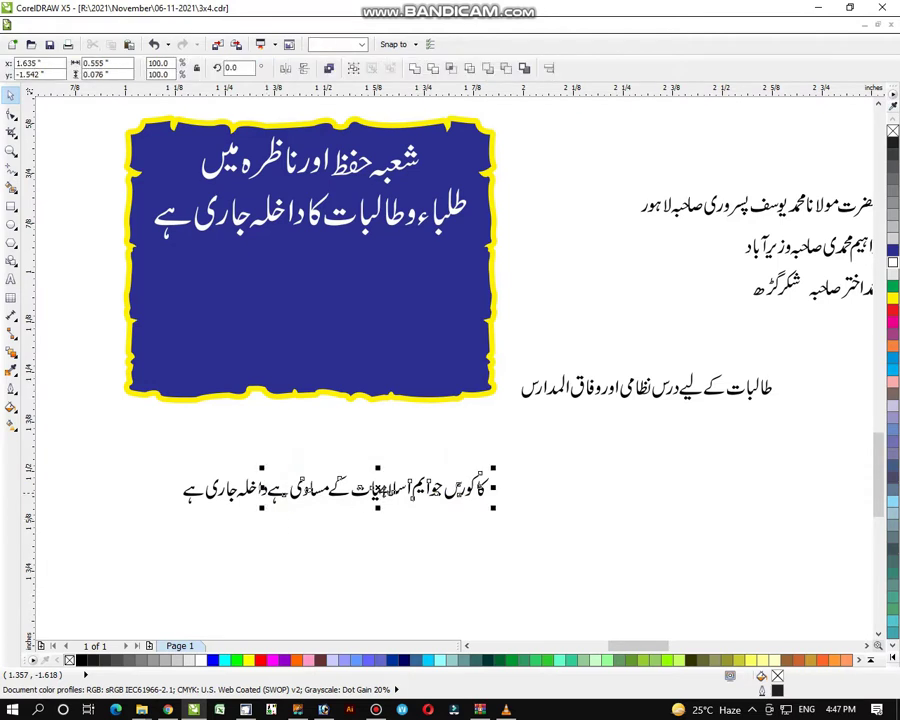
pyautogui.moveTo(411, 497); pyautogui.dragTo(680, 421)
pyautogui.hotkey('ctrl', 'g')
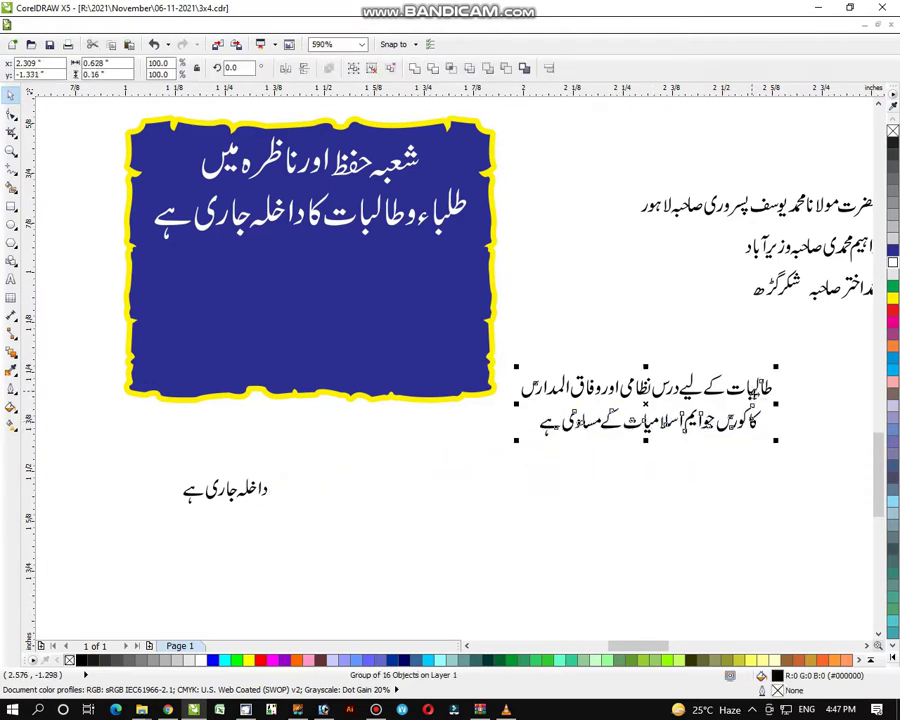
pyautogui.keyDown('shift'); pyautogui.click(758, 398); pyautogui.keyUp('shift')
pyautogui.press('c')
# Step: Enlarge the two-line text to about 0.85 by 0.22 inches, fill it yellow and place it below the frame's white text
pyautogui.moveTo(519, 443); pyautogui.dragTo(416, 467)
pyautogui.moveTo(594, 418); pyautogui.dragTo(315, 295)
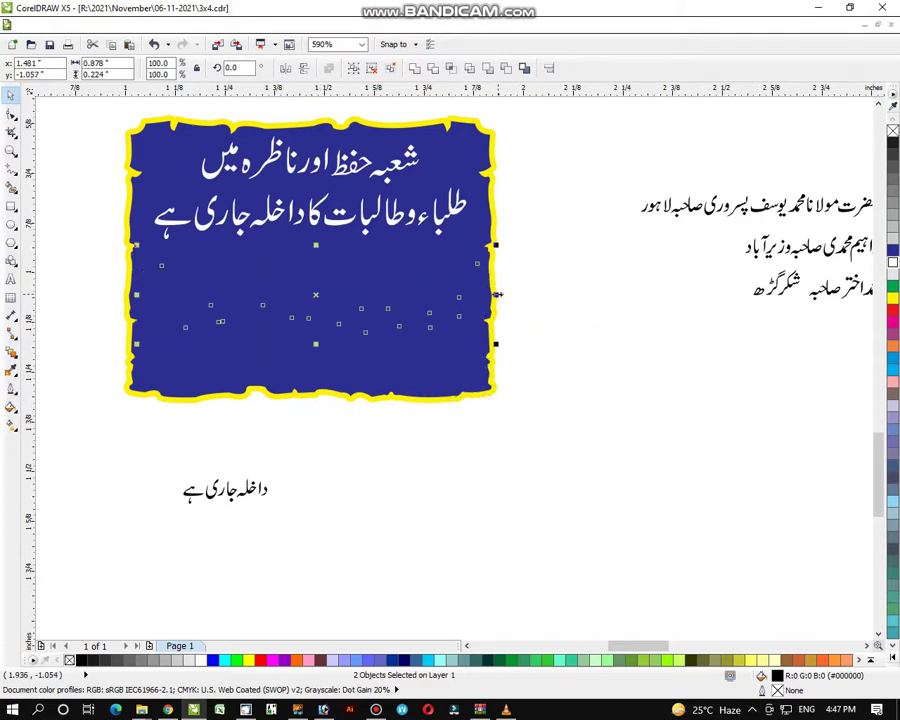
pyautogui.moveTo(497, 294); pyautogui.dragTo(486, 305)
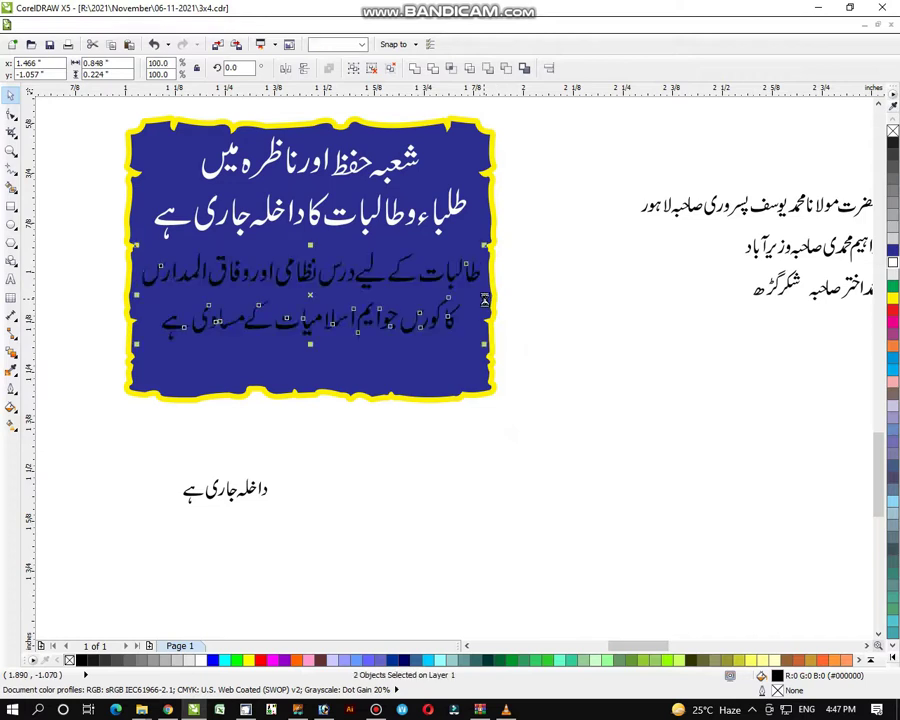
pyautogui.click(893, 299)
pyautogui.click(642, 402)
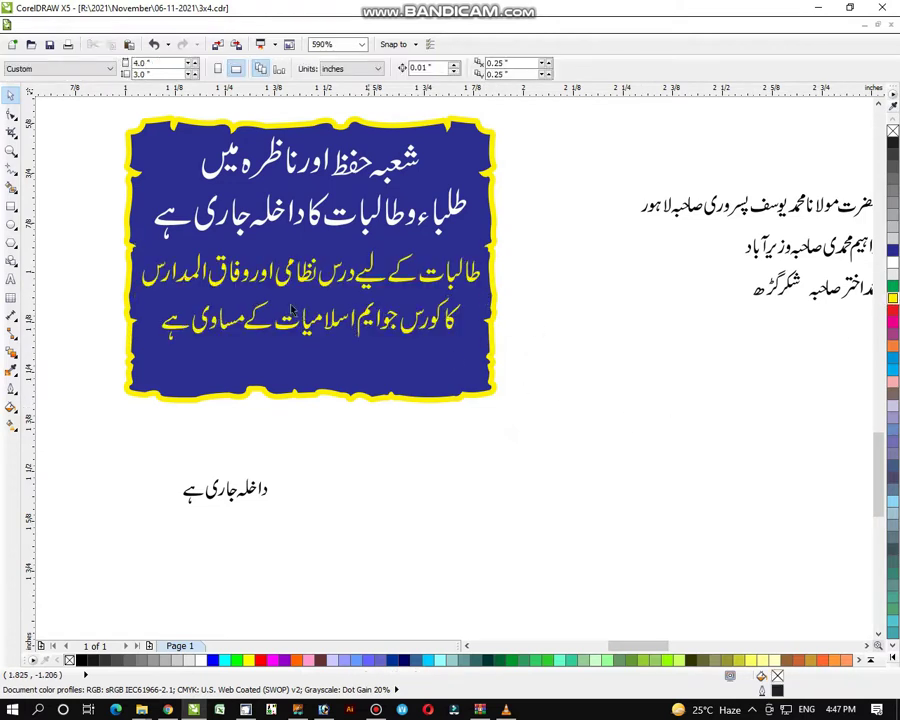
pyautogui.moveTo(470, 320); pyautogui.dragTo(532, 355)
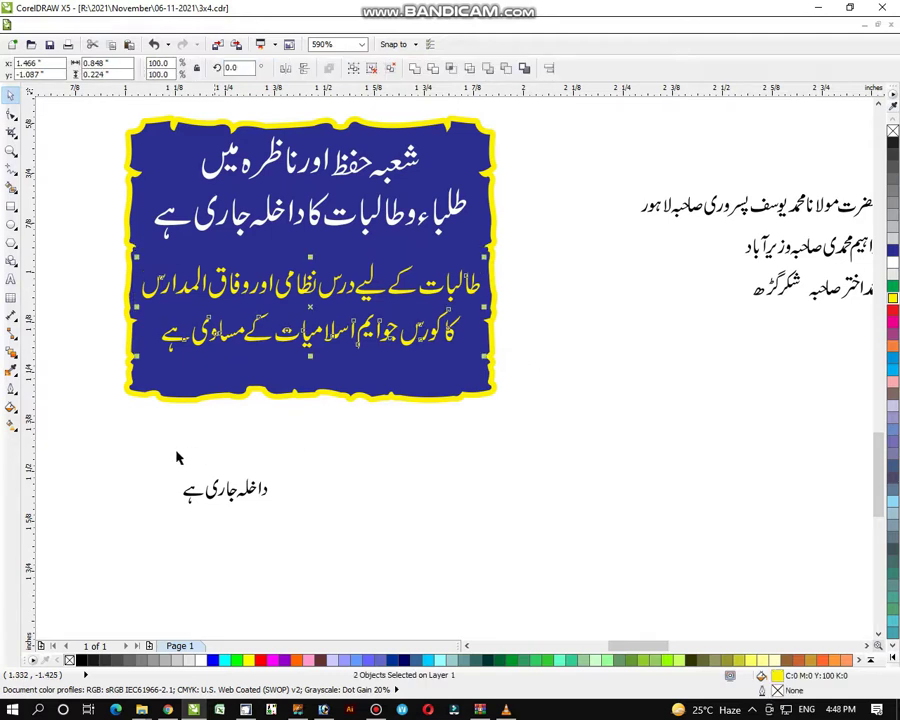
# Step: Enlarge داخلہ جاری ہے to about 0.37 by 0.11 inches, place it in the frame beneath the yellow text and fill it white
pyautogui.moveTo(176, 457); pyautogui.dragTo(303, 530)
pyautogui.moveTo(271, 476); pyautogui.dragTo(306, 466)
pyautogui.moveTo(221, 490); pyautogui.dragTo(289, 370)
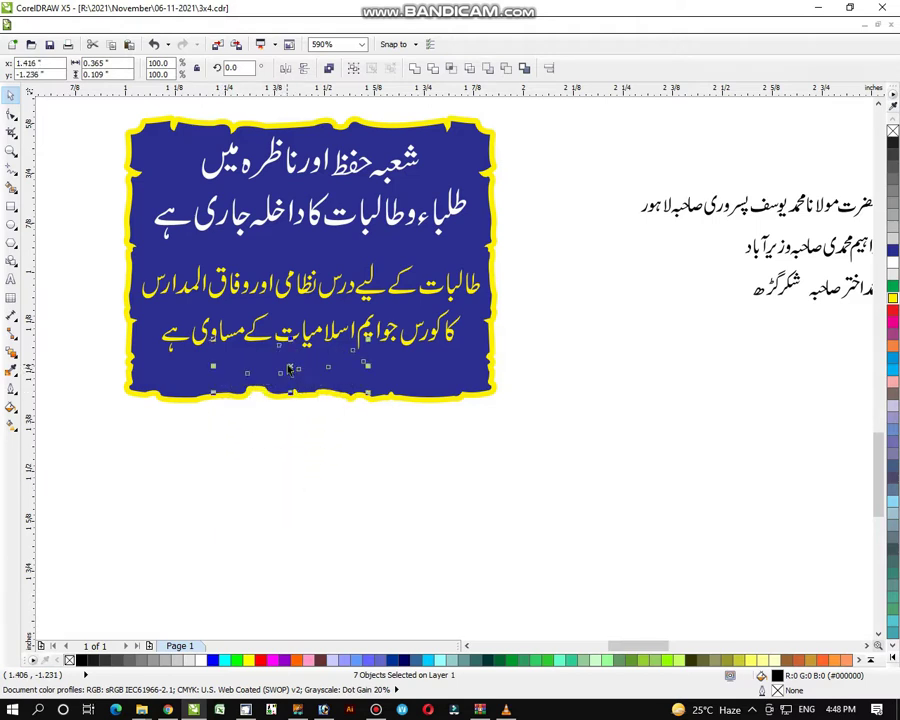
pyautogui.click(893, 265)
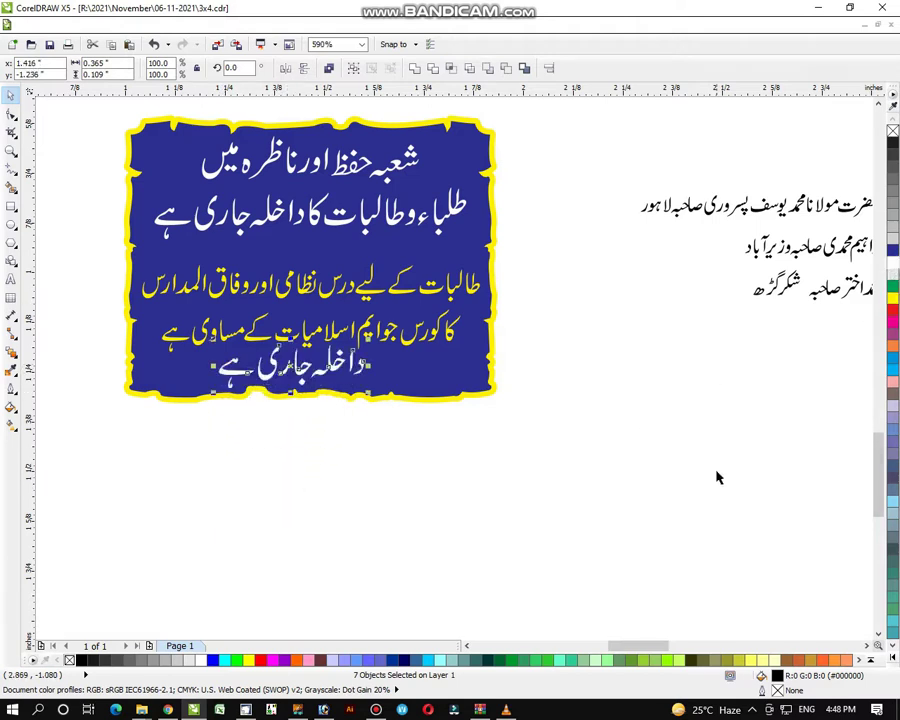
pyautogui.click(717, 476)
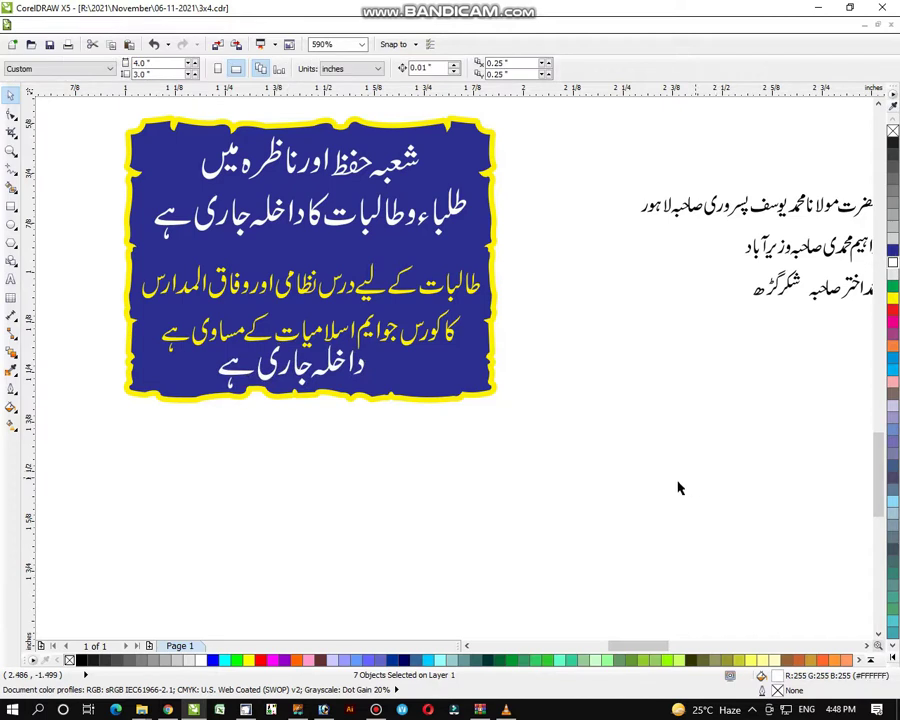
# Step: Draw a horizontal line about 0.54 inches long between the frame's white heading lines and the yellow text
pyautogui.click(11, 170)
pyautogui.click(201, 244)
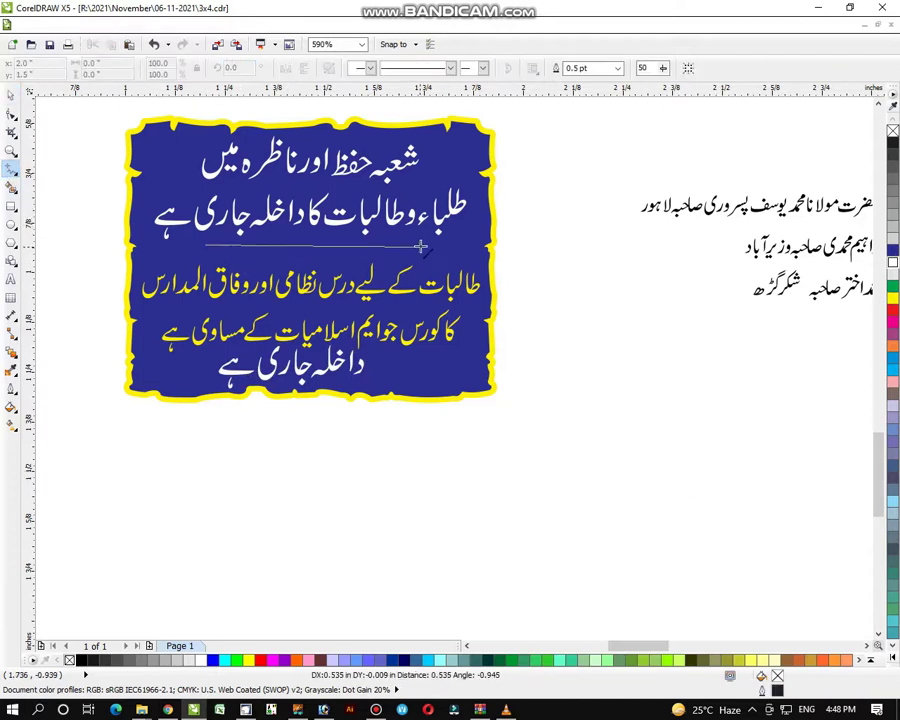
pyautogui.click(427, 244)
pyautogui.click(10, 94)
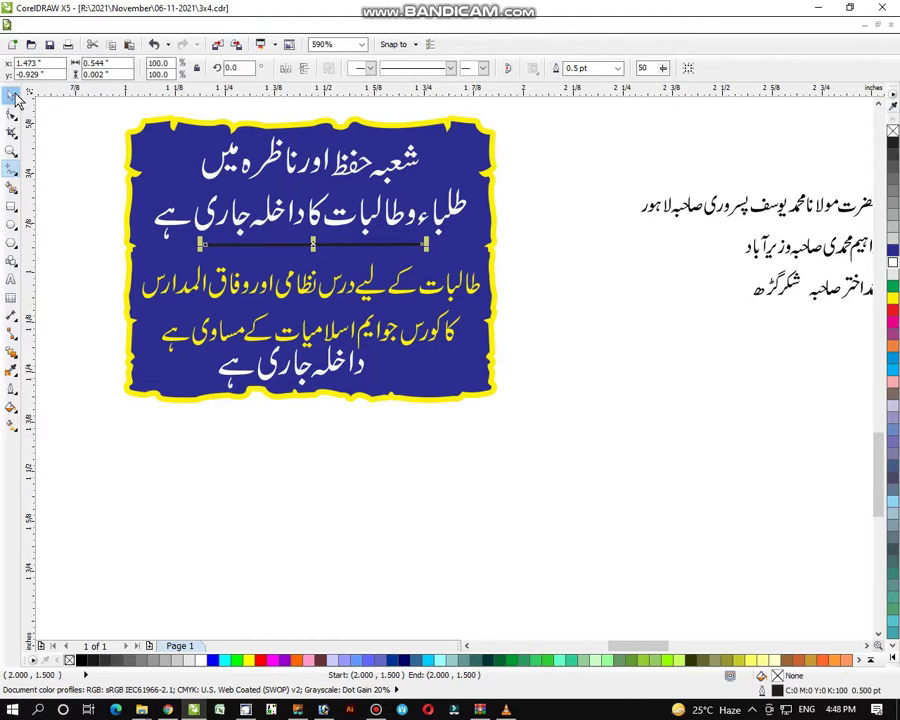
# Step: Colour the divider line white, shift it slightly down and centre it horizontally in the blue frame
pyautogui.click(896, 265)
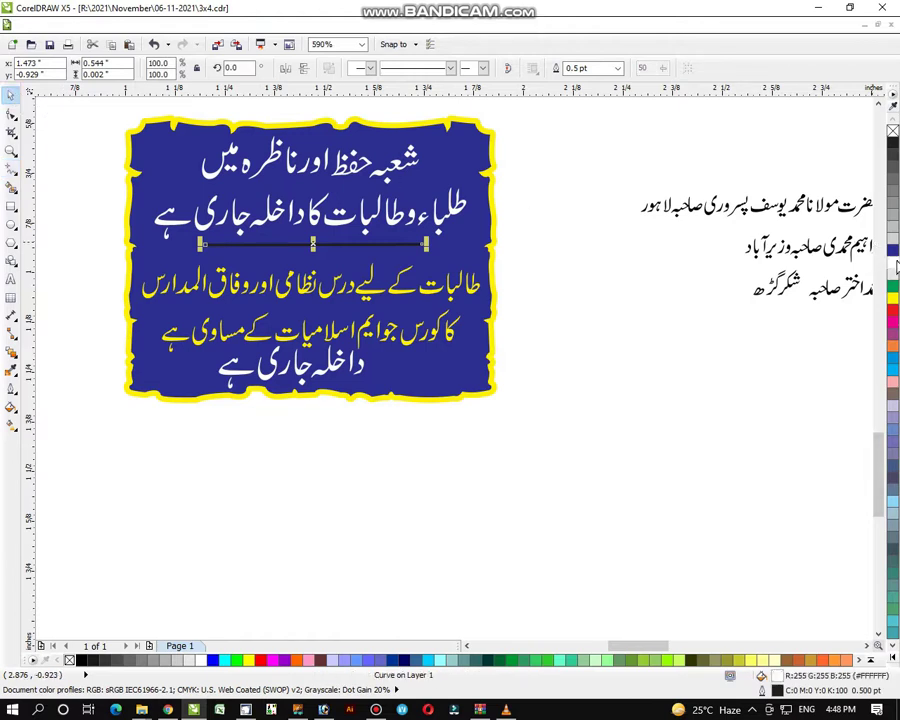
pyautogui.rightClick(896, 265)
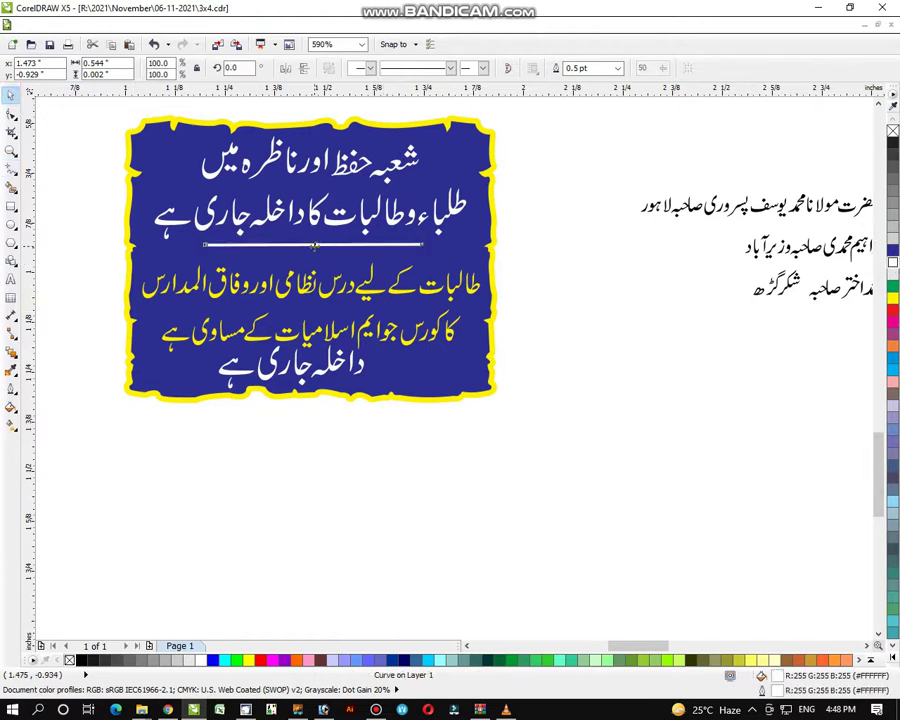
pyautogui.moveTo(313, 245); pyautogui.dragTo(312, 250)
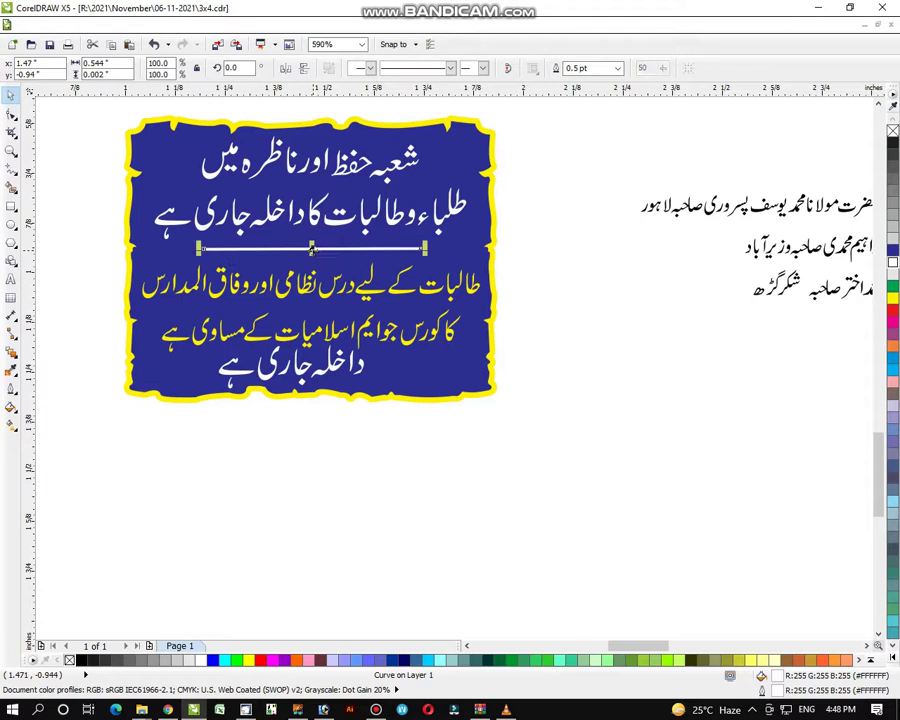
pyautogui.keyDown('shift'); pyautogui.click(484, 256); pyautogui.keyUp('shift')
pyautogui.click(561, 269)
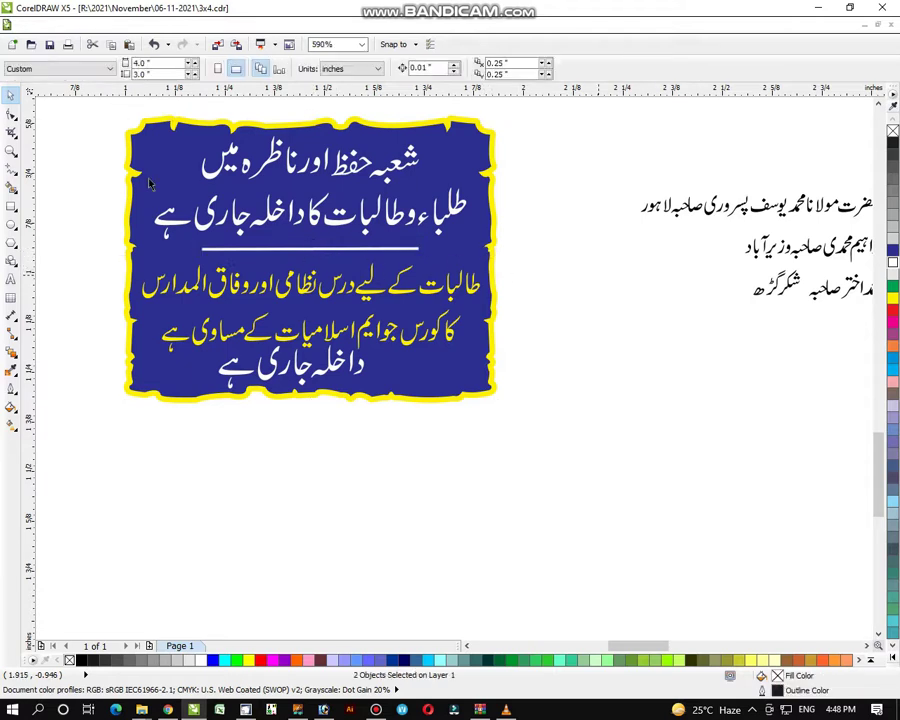
# Step: Copy the banner's empty right-hand blue frame to the empty space outside the banner's lower right corner
pyautogui.click(12, 150)
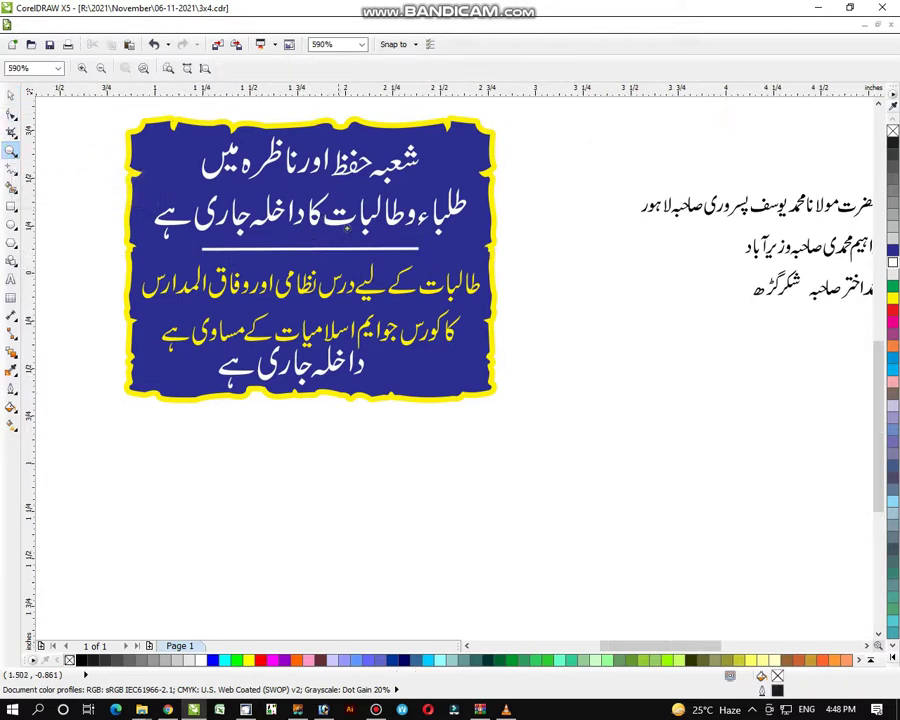
pyautogui.scroll(-3, 338, 427)
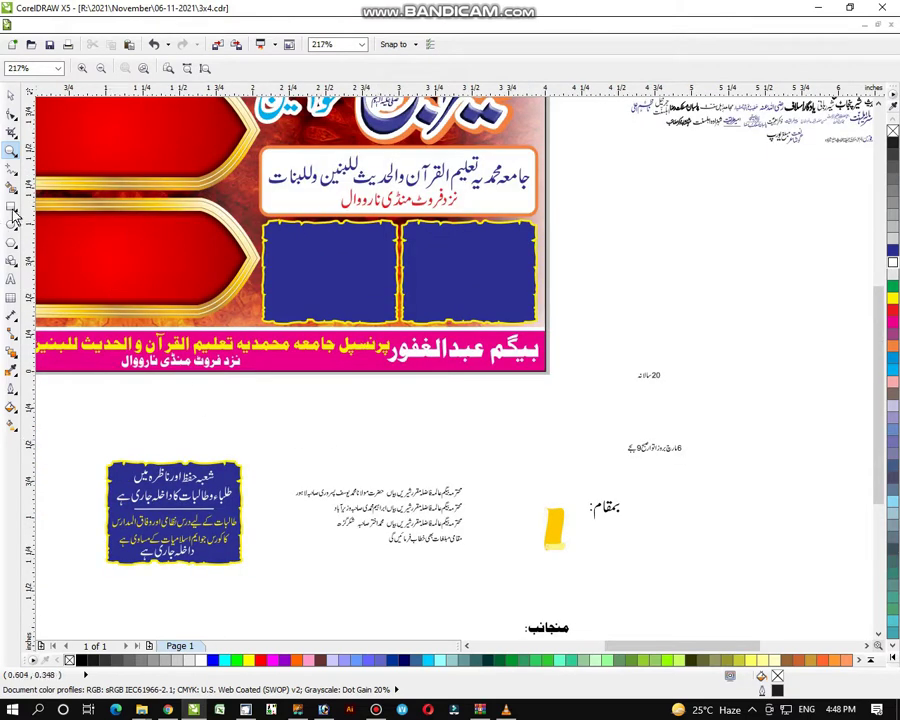
pyautogui.click(10, 96)
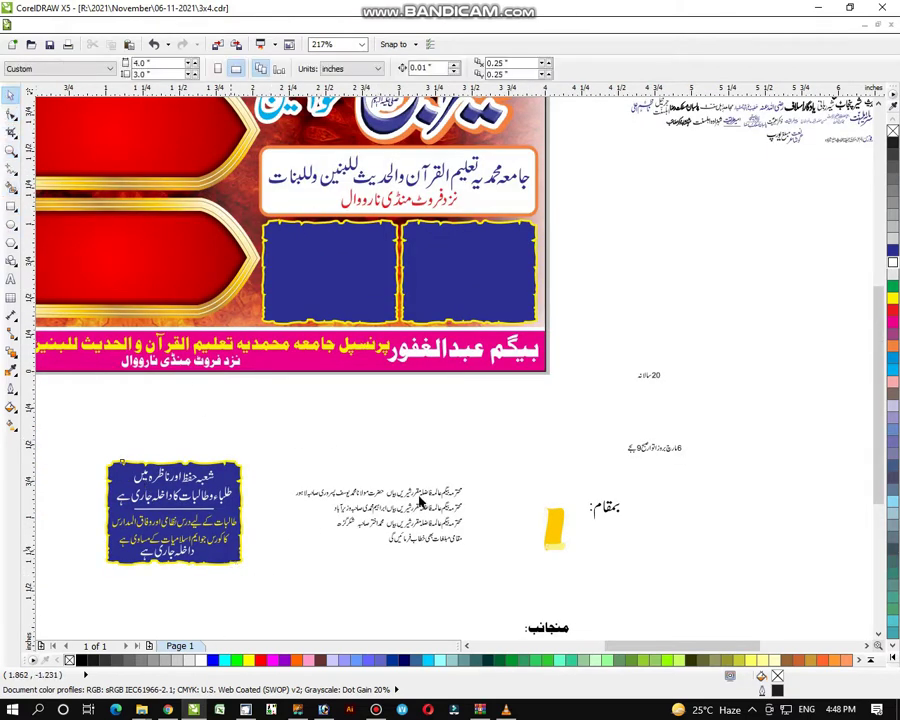
pyautogui.moveTo(518, 301); pyautogui.dragTo(788, 586)
pyautogui.rightClick(788, 586)
# Step: Group the finished admission announcement with its frame and align it centred on the banner's right-hand blue frame
pyautogui.moveTo(74, 426); pyautogui.dragTo(281, 593)
pyautogui.hotkey('ctrl', 'g')
pyautogui.click(287, 587)
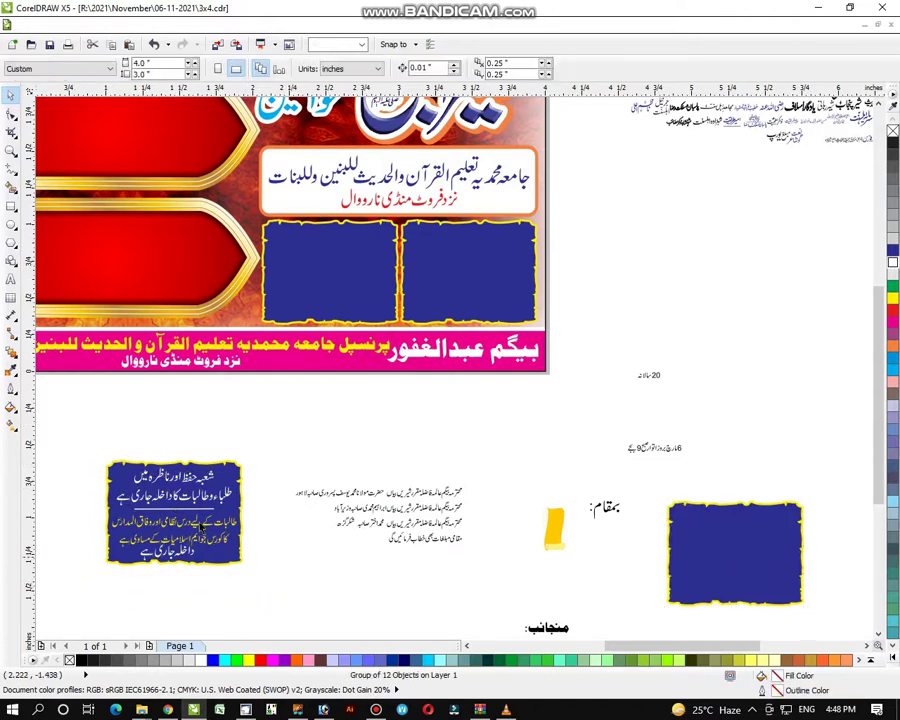
pyautogui.click(202, 527)
pyautogui.press('e')
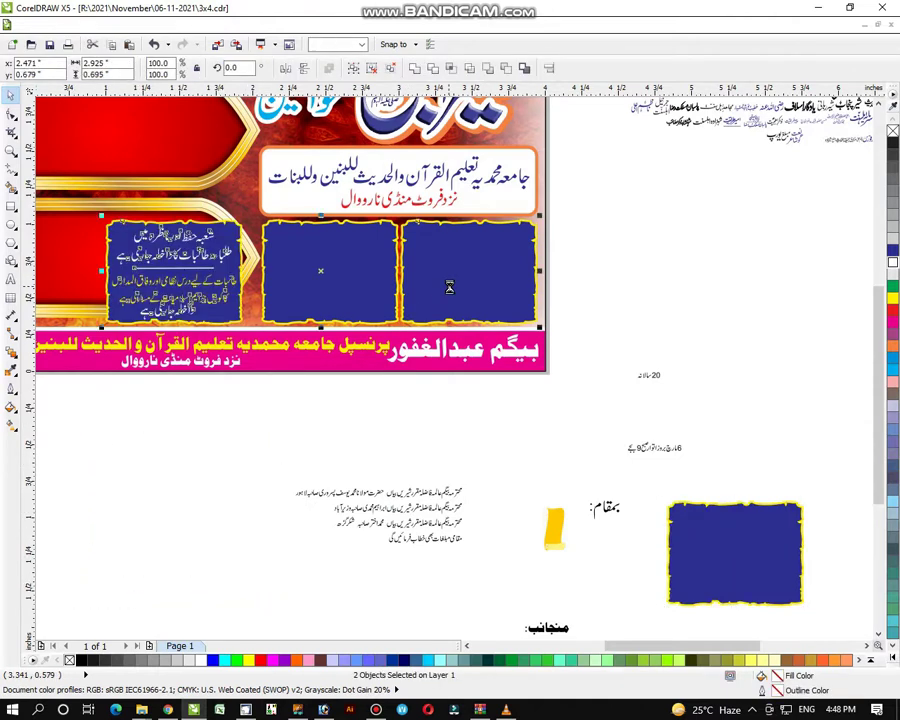
pyautogui.press('c')
# Step: Move the empty frame copy below the banner and move the line مقامی مبلغات بھی خطاب فرمائیں گی beneath it
pyautogui.click(748, 585)
pyautogui.moveTo(748, 585); pyautogui.dragTo(232, 466)
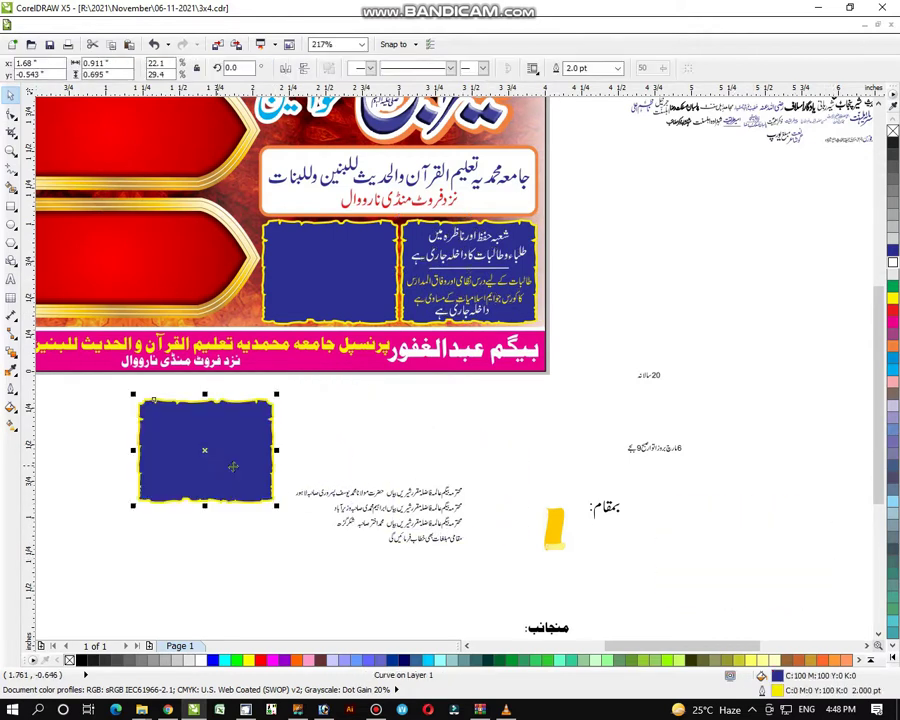
pyautogui.moveTo(98, 337); pyautogui.dragTo(532, 597)
pyautogui.moveTo(57, 211); pyautogui.dragTo(805, 610)
pyautogui.click(10, 94)
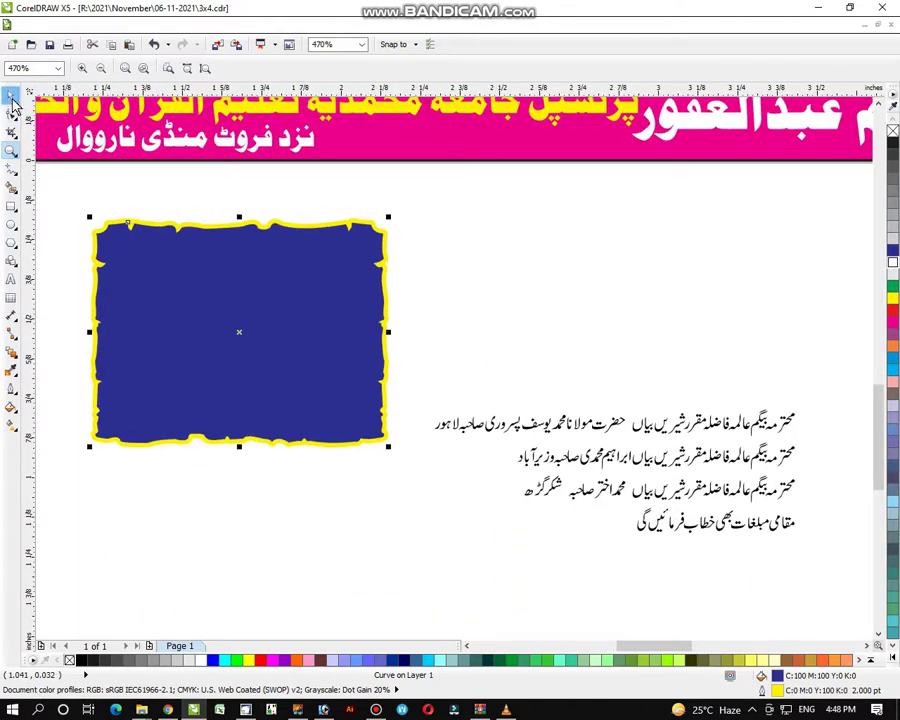
pyautogui.moveTo(811, 512); pyautogui.dragTo(645, 566)
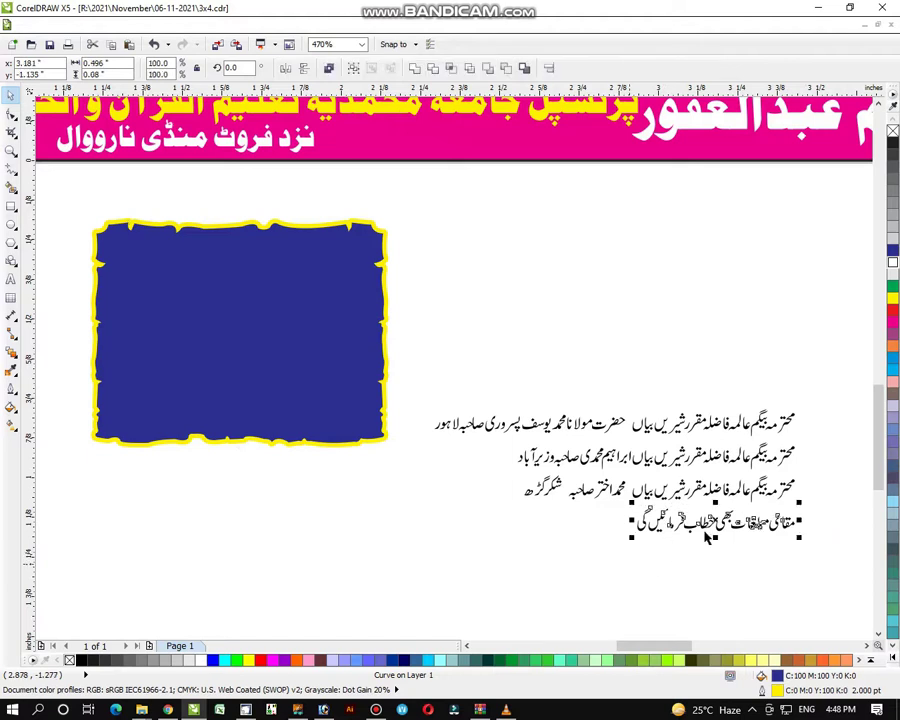
pyautogui.moveTo(587, 516); pyautogui.dragTo(287, 550)
# Step: Enlarge مقامی مبلغات to about 0.84 by 0.21 inches, place it in the upper half of the empty frame and fill it white
pyautogui.moveTo(405, 557); pyautogui.dragTo(398, 556)
pyautogui.moveTo(515, 530); pyautogui.dragTo(585, 521)
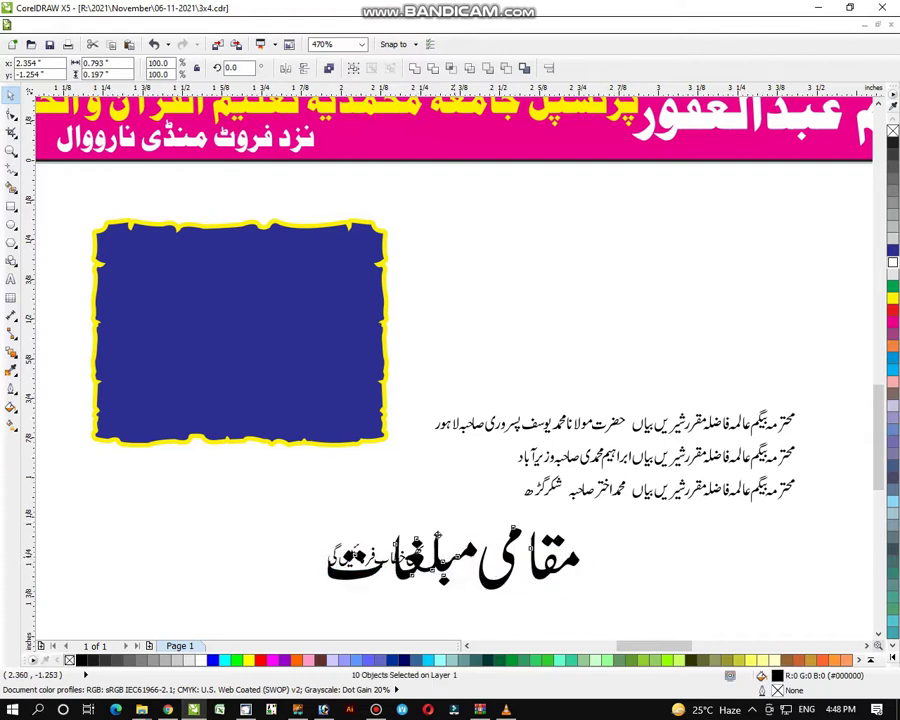
pyautogui.moveTo(461, 556); pyautogui.dragTo(252, 278)
pyautogui.moveTo(119, 314); pyautogui.dragTo(103, 318)
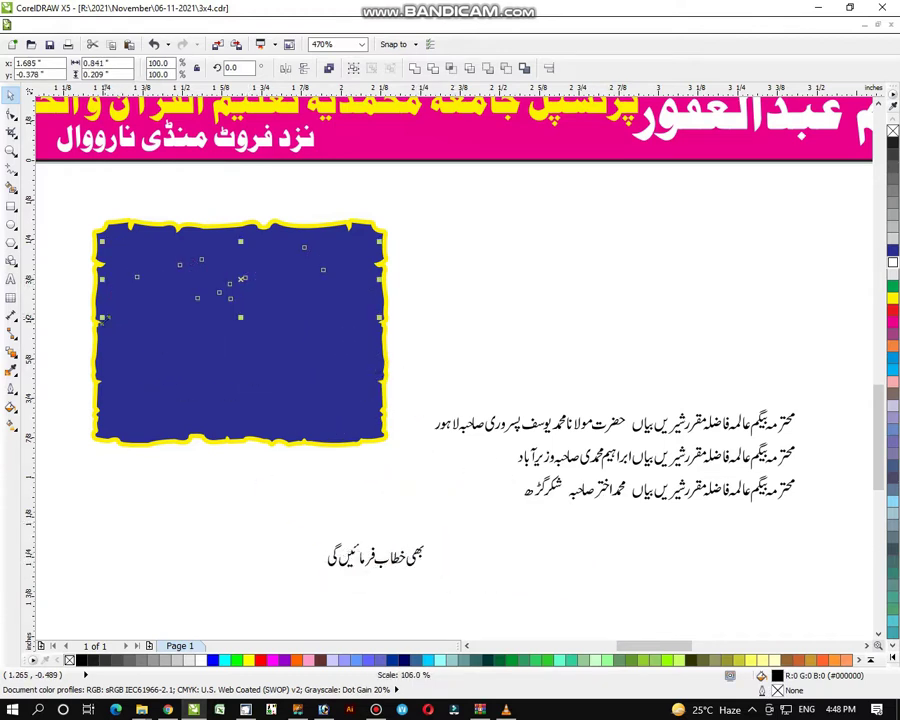
pyautogui.click(894, 265)
# Step: Enlarge بھی خطاب فرمائیں گی to about 0.80 by 0.21 inches, place it under مقامی مبلغات in the frame and fill it white
pyautogui.moveTo(473, 515); pyautogui.dragTo(199, 604)
pyautogui.moveTo(306, 567); pyautogui.dragTo(250, 348)
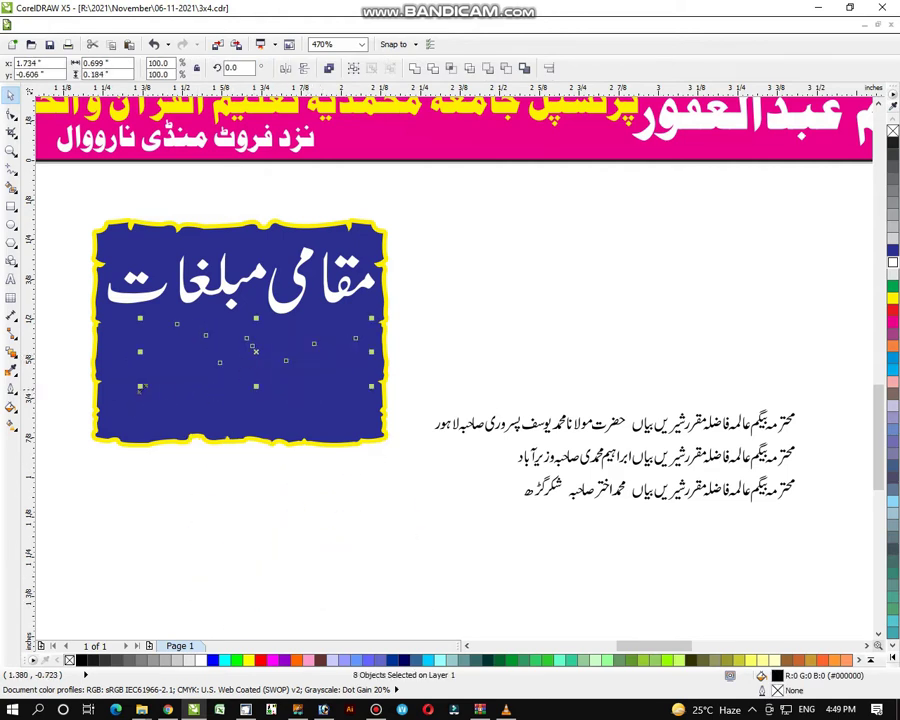
pyautogui.moveTo(140, 386); pyautogui.dragTo(108, 394)
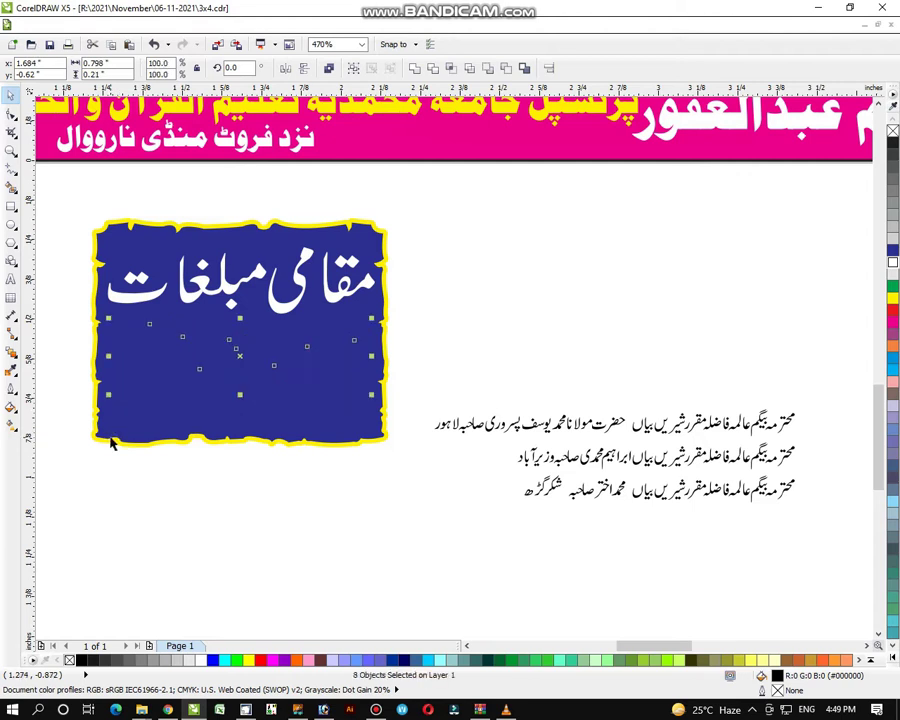
pyautogui.click(891, 264)
# Step: Stretch the two white lines to a combined height of about 0.54 inches and group them with the blue frame
pyautogui.moveTo(62, 195); pyautogui.dragTo(407, 405)
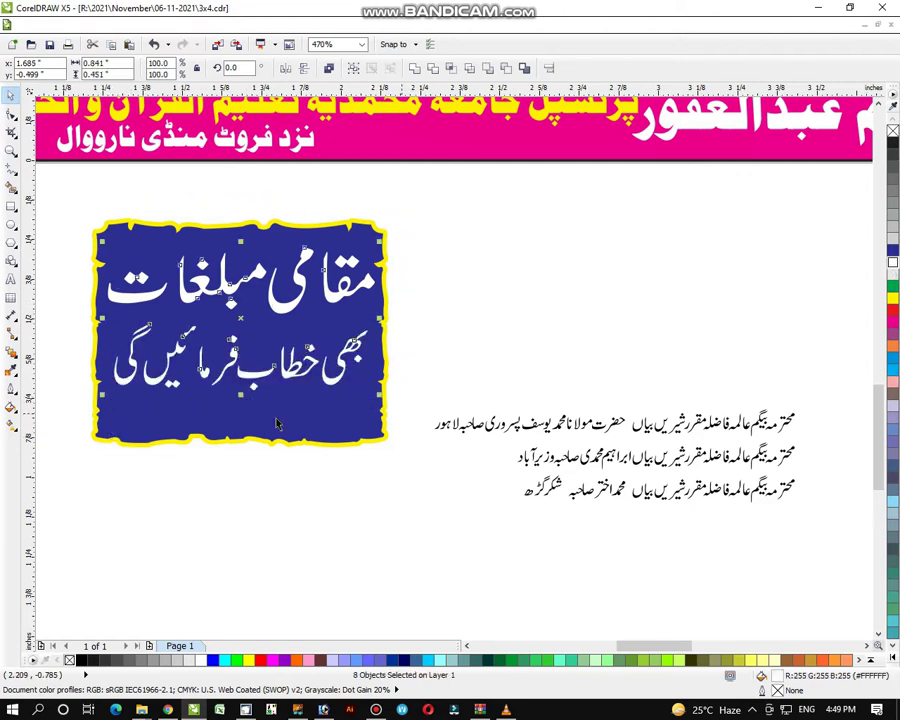
pyautogui.moveTo(239, 395); pyautogui.dragTo(238, 412)
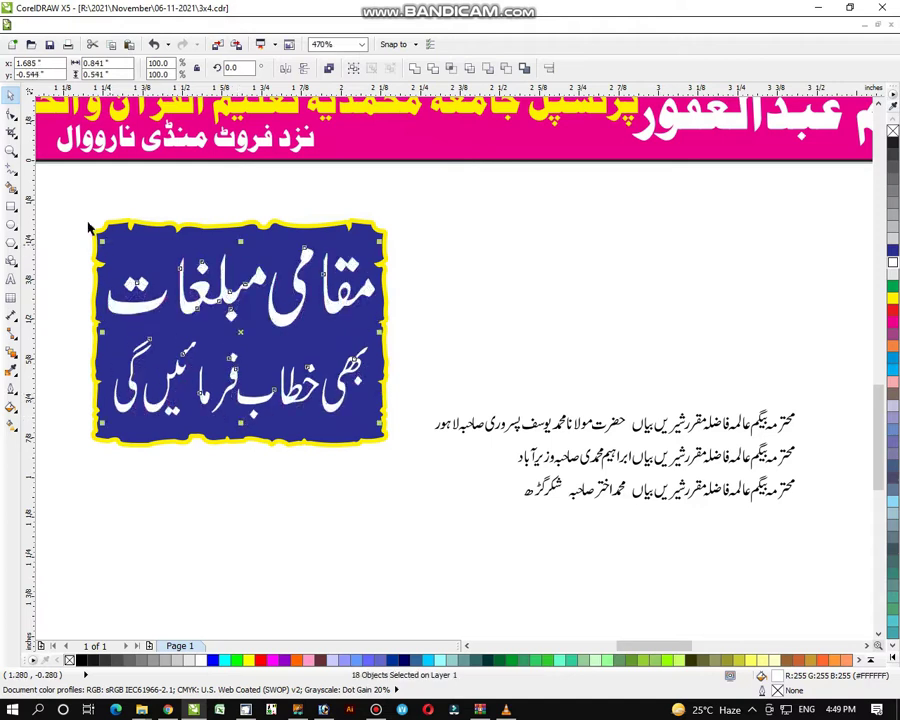
pyautogui.moveTo(57, 183); pyautogui.dragTo(420, 528)
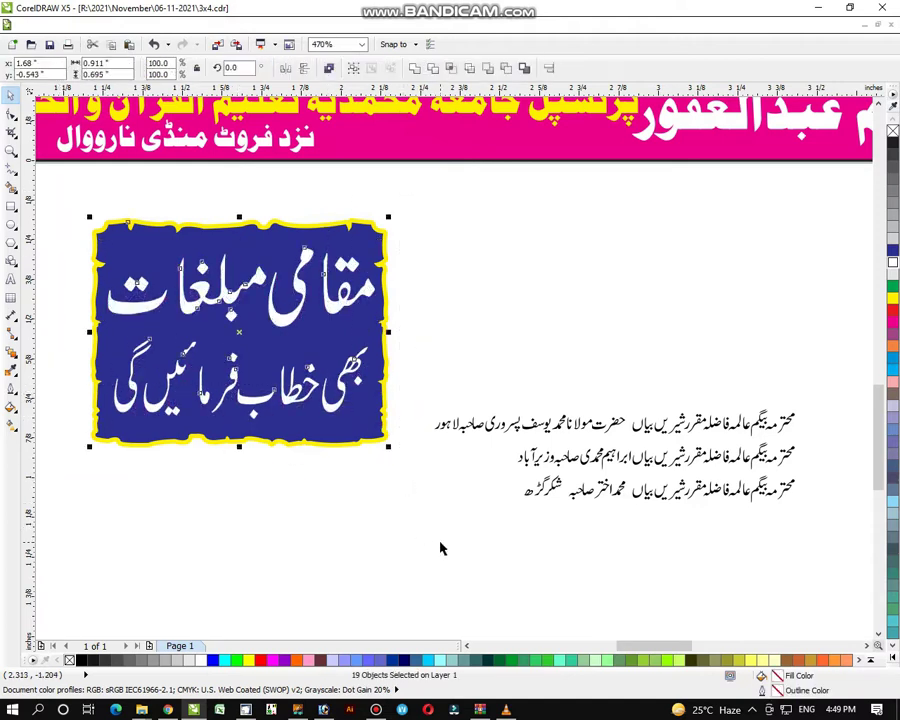
pyautogui.hotkey('ctrl', 'g')
pyautogui.press('Escape')
# Step: Align the grouped مقامی مبلغات frame centred on the banner's remaining empty blue frame
pyautogui.click(10, 150)
pyautogui.scroll(-4, 284, 371)
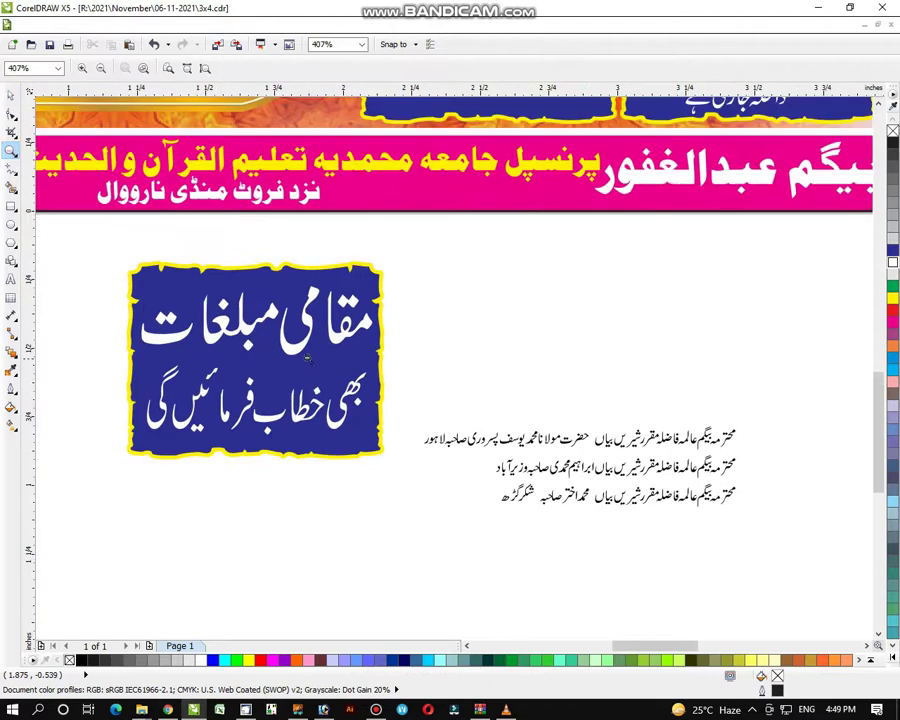
pyautogui.scroll(-2, 285, 372)
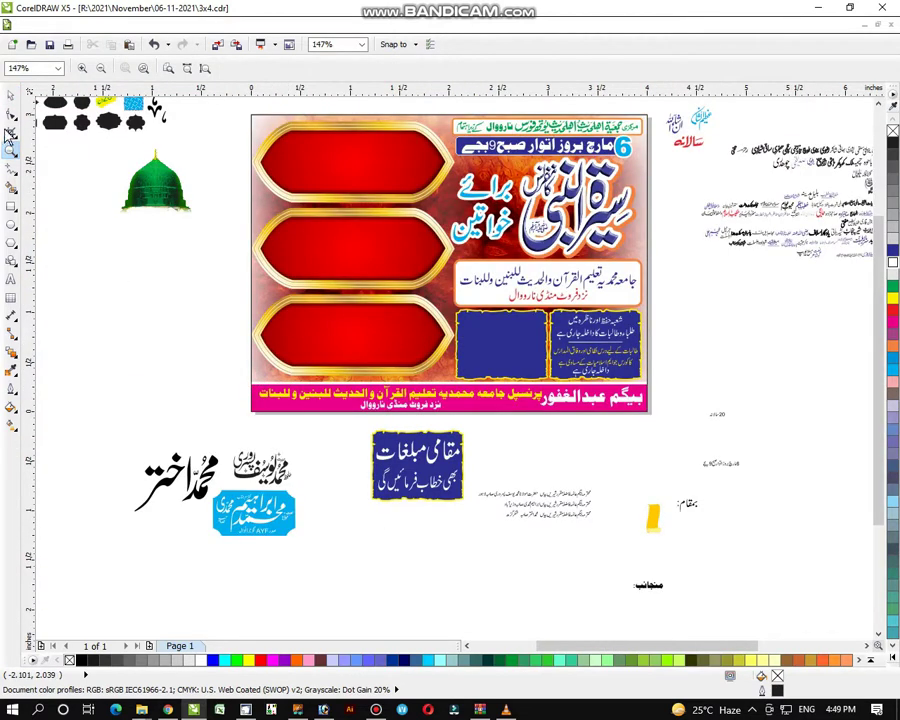
pyautogui.click(10, 95)
pyautogui.click(410, 487)
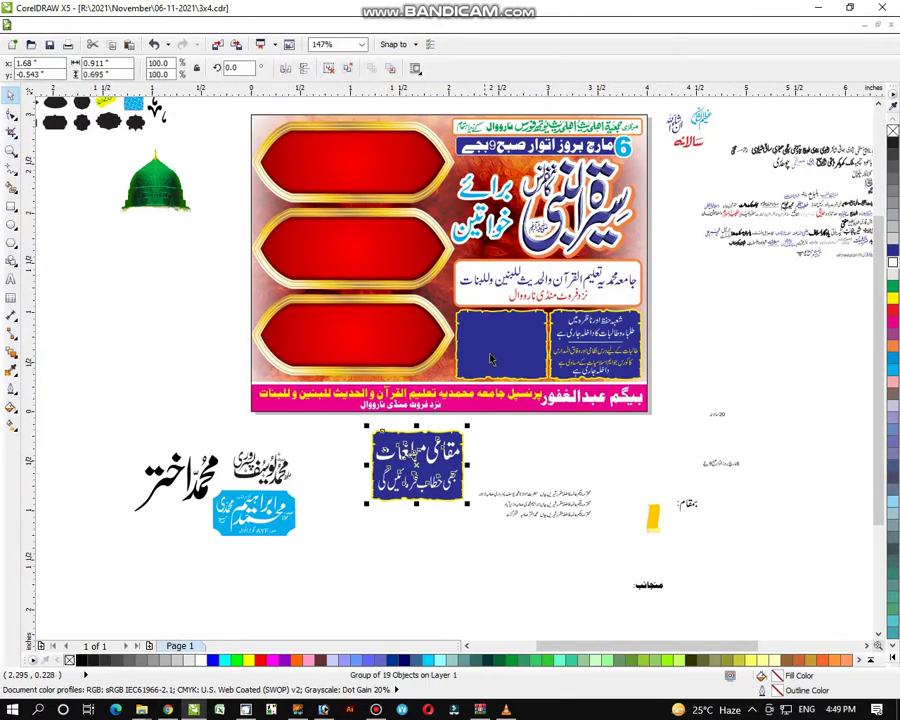
pyautogui.moveTo(492, 347); pyautogui.dragTo(492, 347)
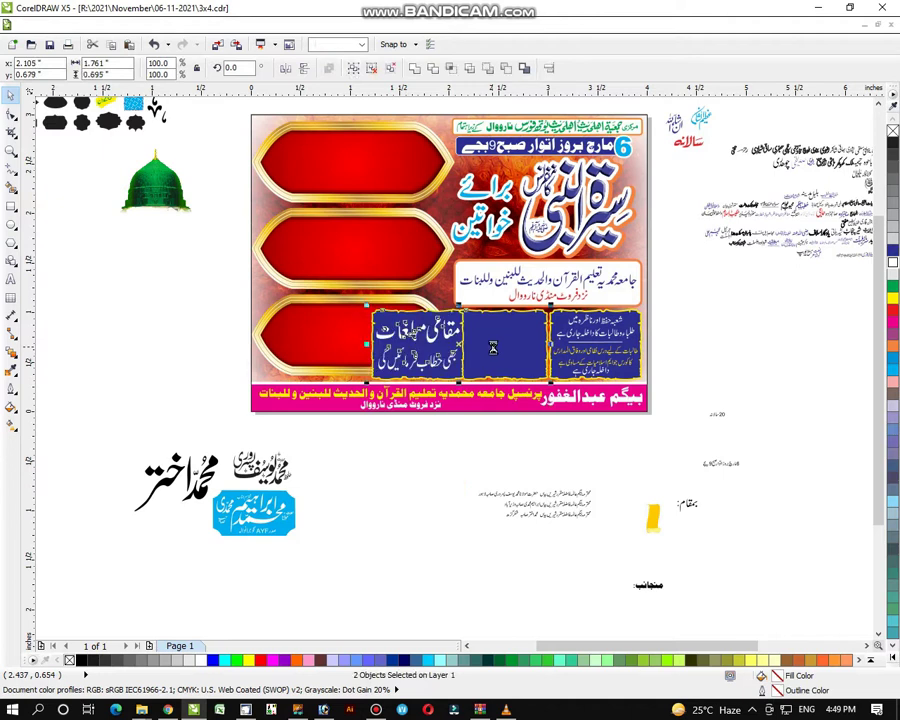
pyautogui.click(414, 472)
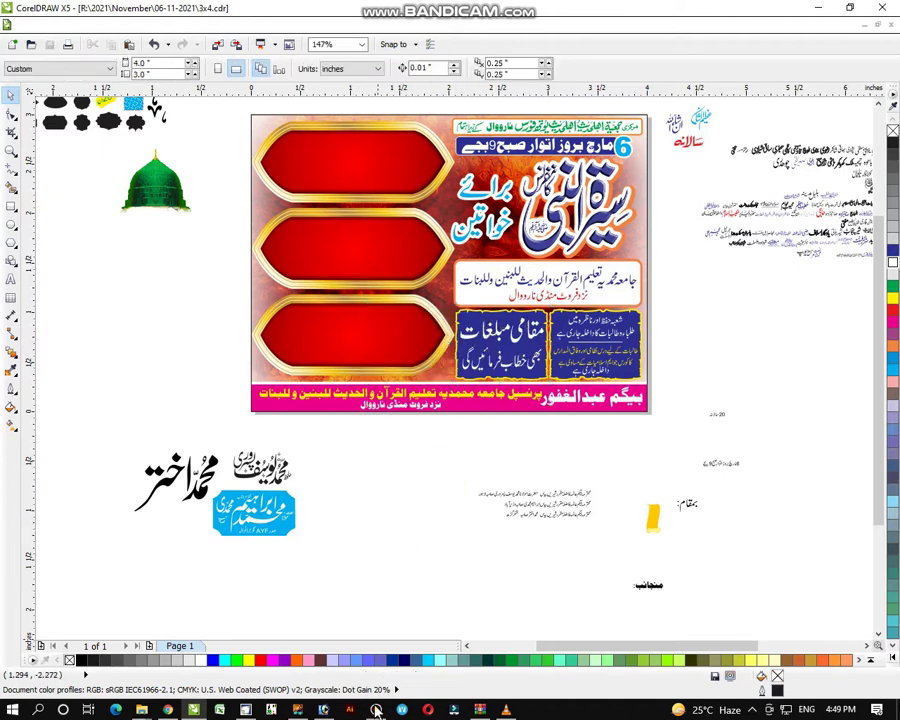
# Step: Place a copy of the banner's uppermost red, gold-edged panel in the empty space below the banner
pyautogui.moveTo(376, 712)
pyautogui.moveTo(338, 165); pyautogui.dragTo(390, 592)
pyautogui.press('z')
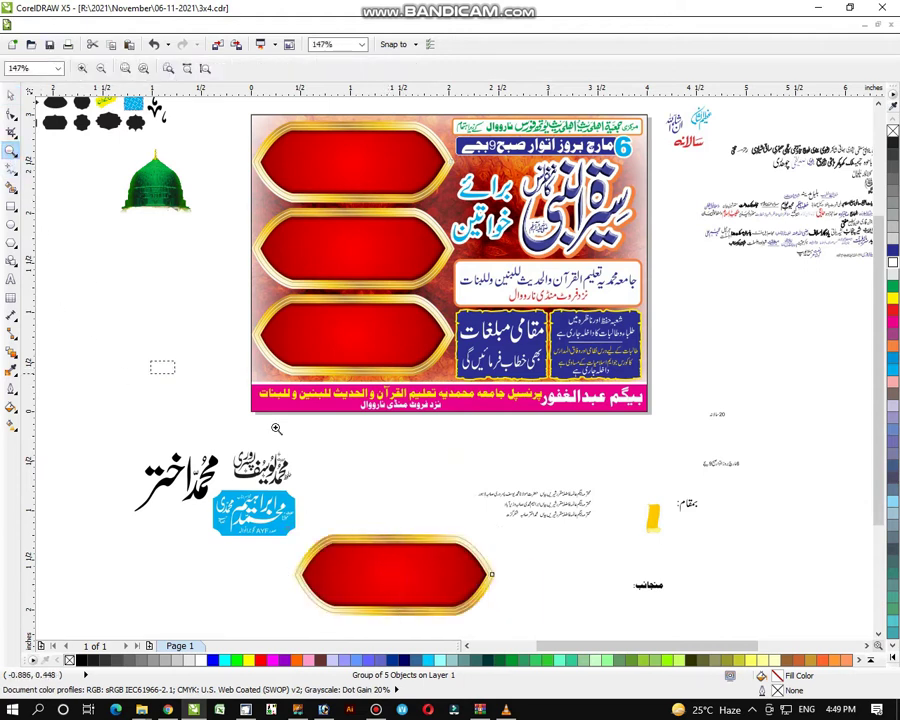
pyautogui.moveTo(152, 362); pyautogui.dragTo(650, 609)
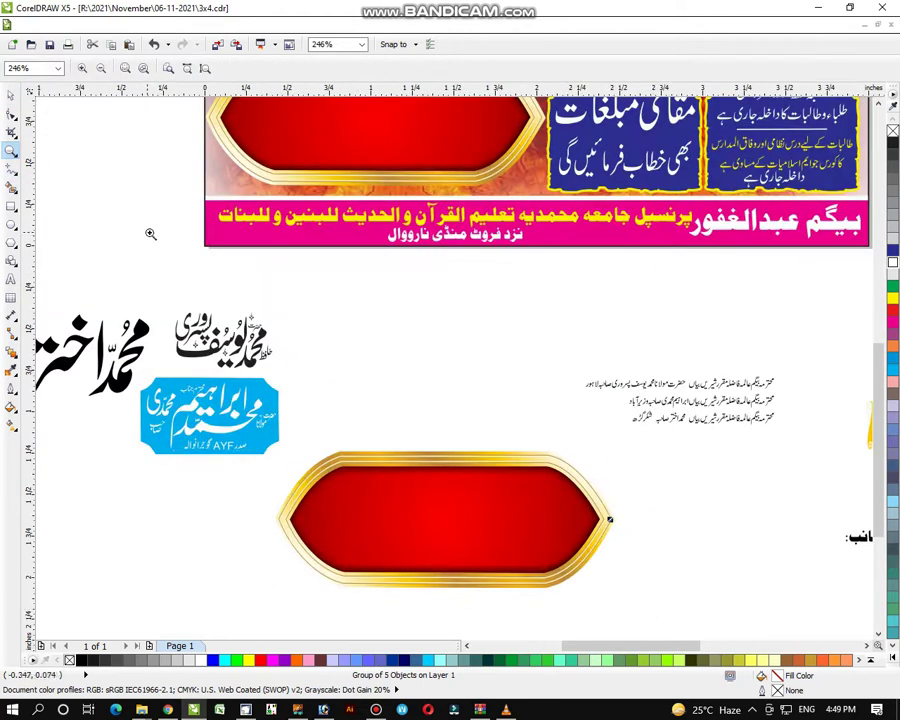
pyautogui.moveTo(150, 233); pyautogui.dragTo(805, 594)
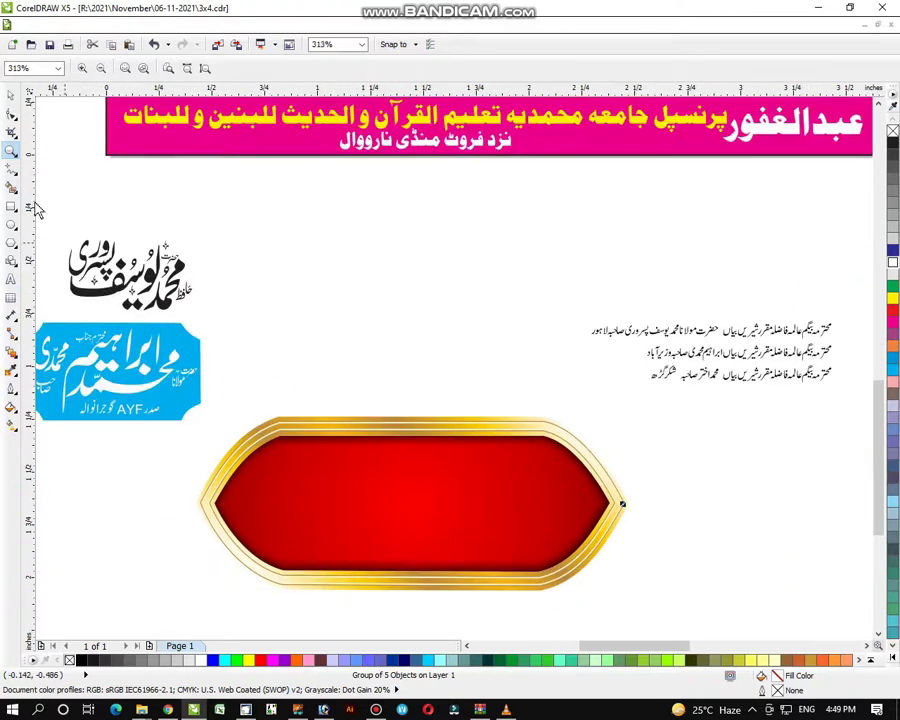
# Step: Enlarge the black calligraphic speaker name to about 0.87 by 0.50 inches and place it inside the copied red panel
pyautogui.click(10, 95)
pyautogui.click(150, 294)
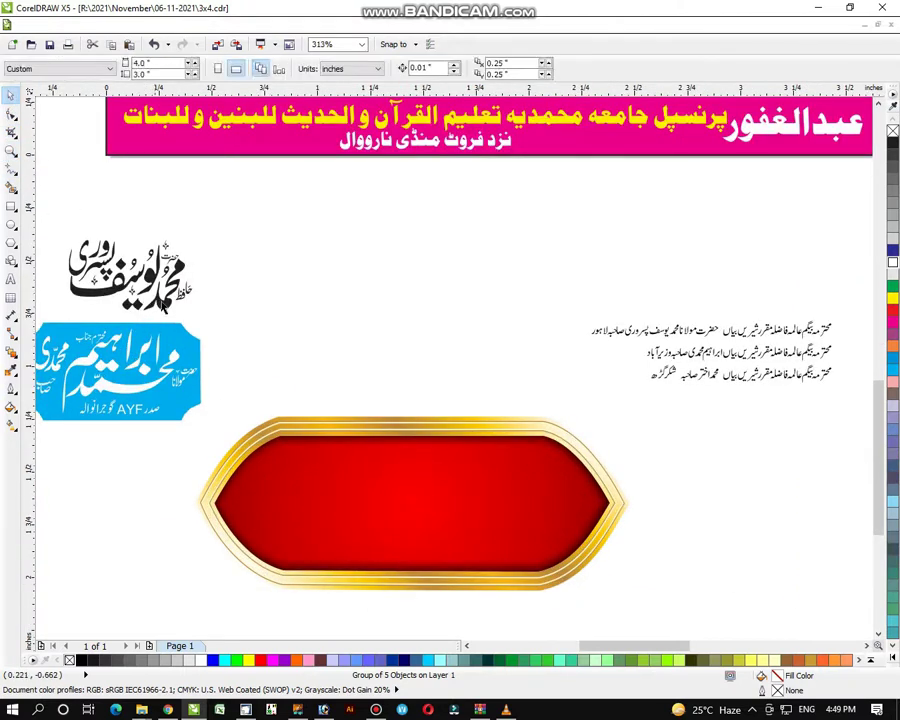
pyautogui.moveTo(164, 306); pyautogui.dragTo(452, 282)
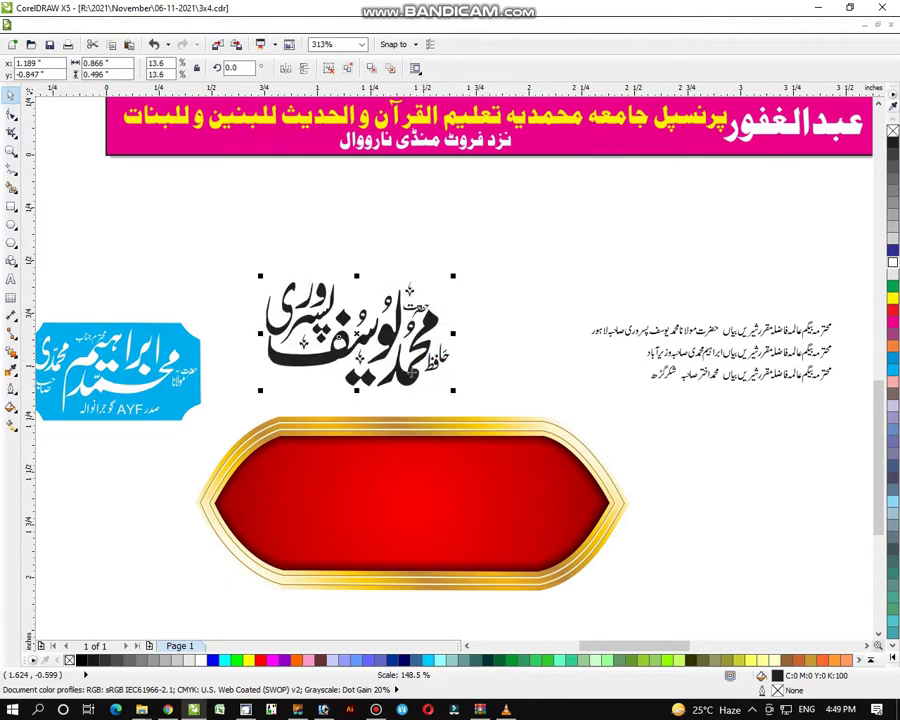
pyautogui.moveTo(355, 335); pyautogui.dragTo(463, 548)
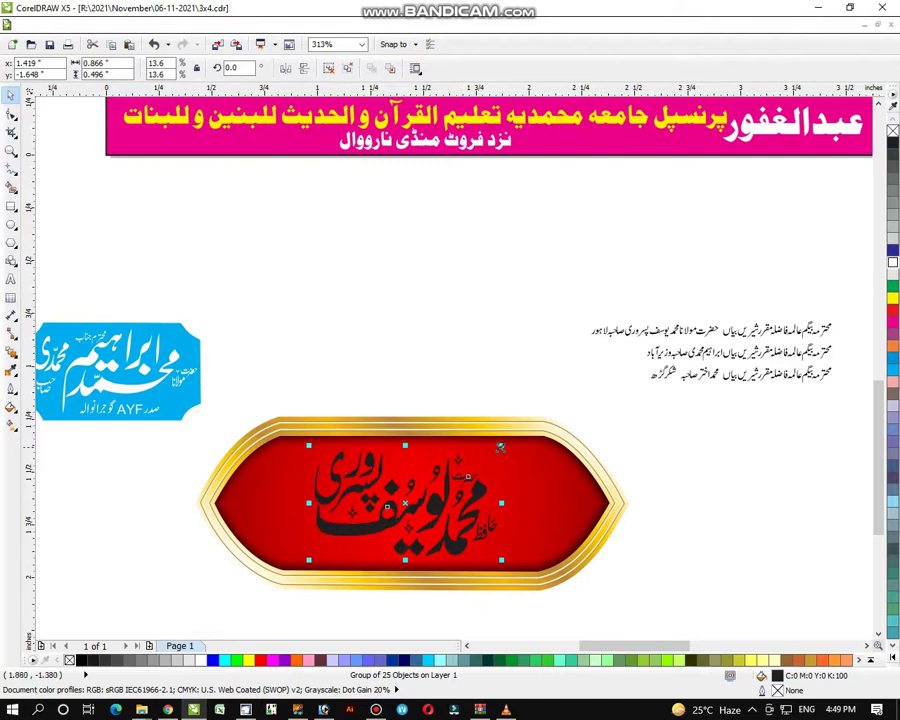
# Step: Enlarge the black calligraphic name in the copied red panel to about 0.97 by 0.56 inches and shift it slightly off-centre
pyautogui.moveTo(500, 447); pyautogui.dragTo(513, 439)
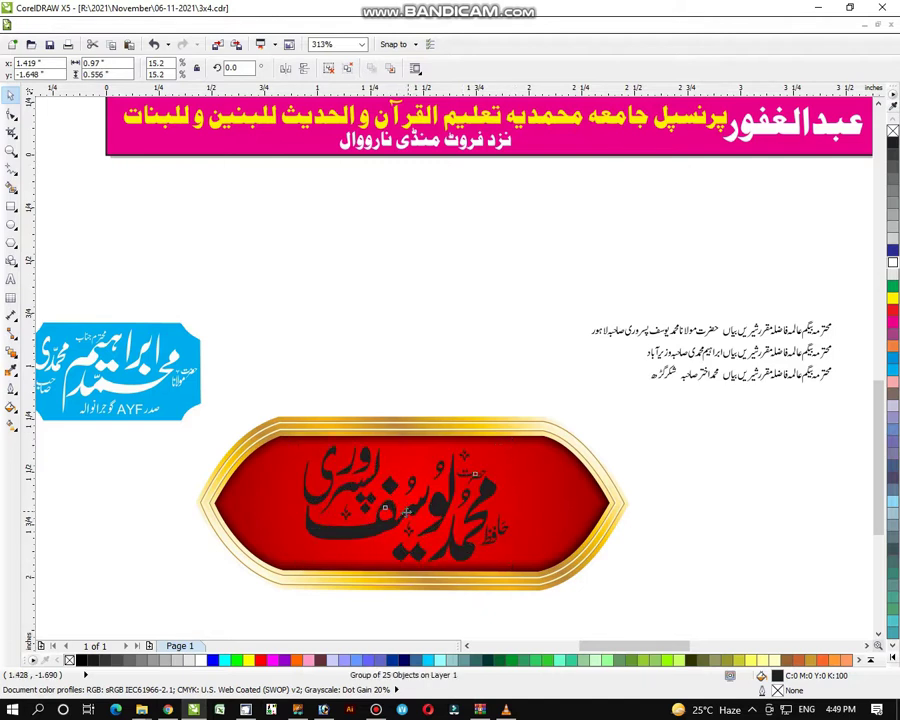
pyautogui.moveTo(406, 512); pyautogui.dragTo(403, 513)
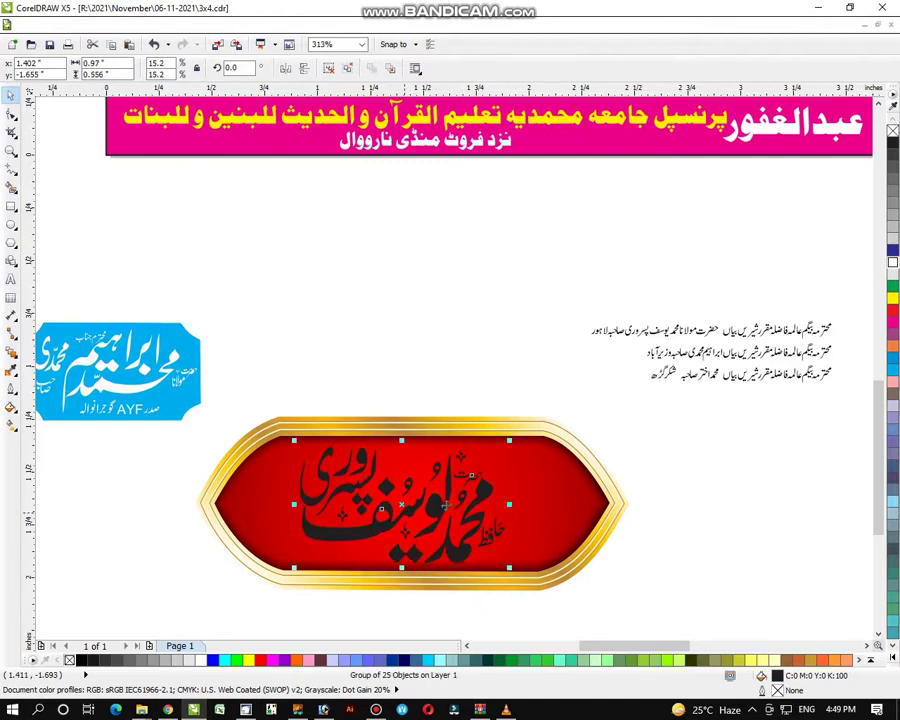
pyautogui.click(812, 418)
# Step: Separate and enlarge the first speaker line's honorific phrase, placing its word بیگم at about 0.26 by 0.43 inches before the calligraphic name
pyautogui.moveTo(849, 308); pyautogui.dragTo(718, 347)
pyautogui.moveTo(830, 322); pyautogui.dragTo(637, 261)
pyautogui.click(628, 265)
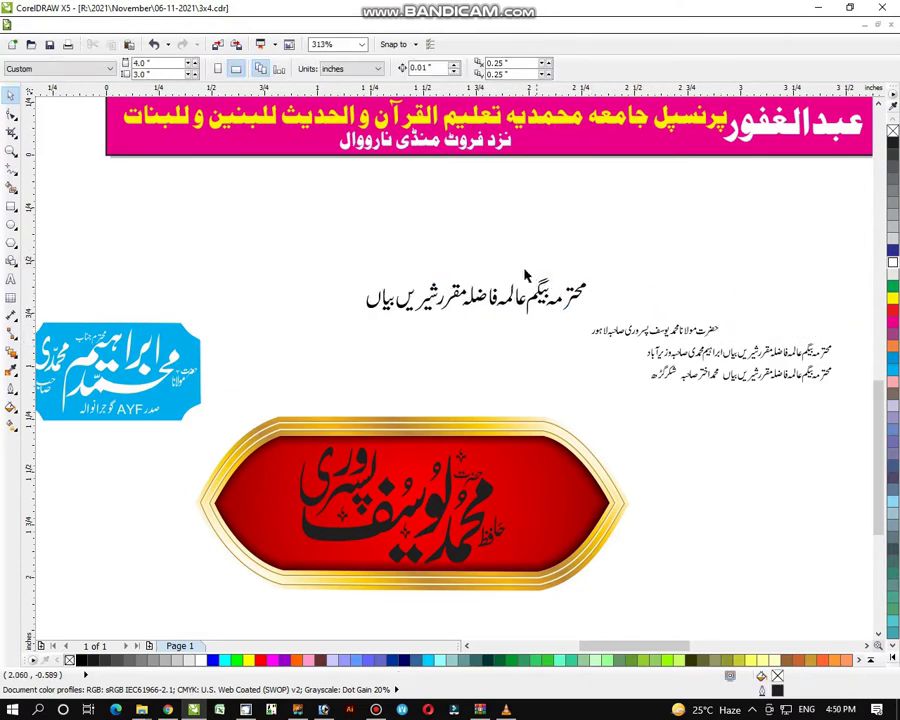
pyautogui.moveTo(548, 321); pyautogui.dragTo(529, 523)
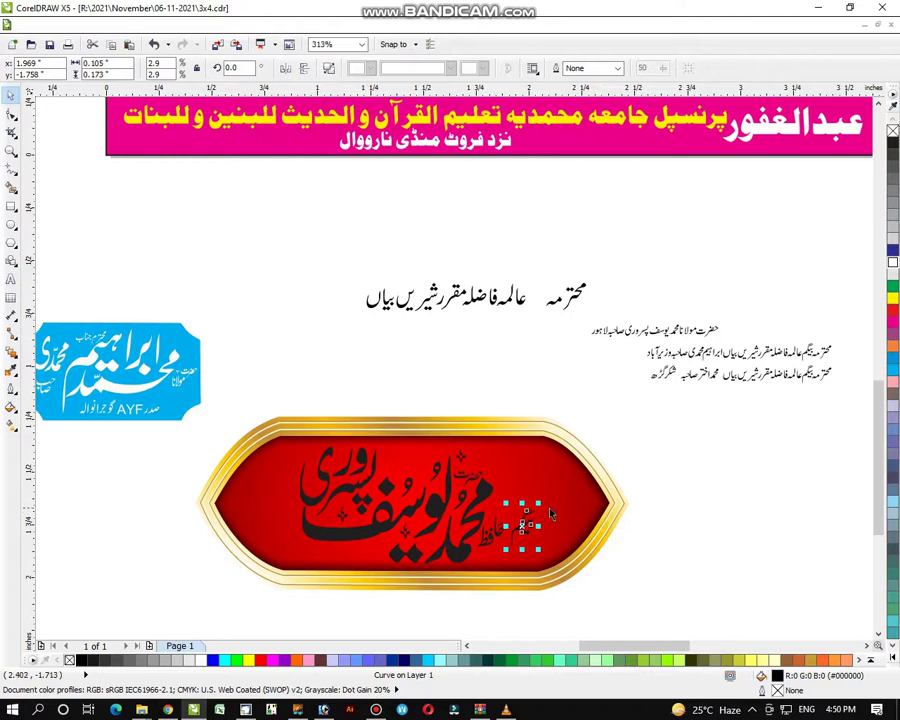
pyautogui.moveTo(538, 504); pyautogui.dragTo(570, 450)
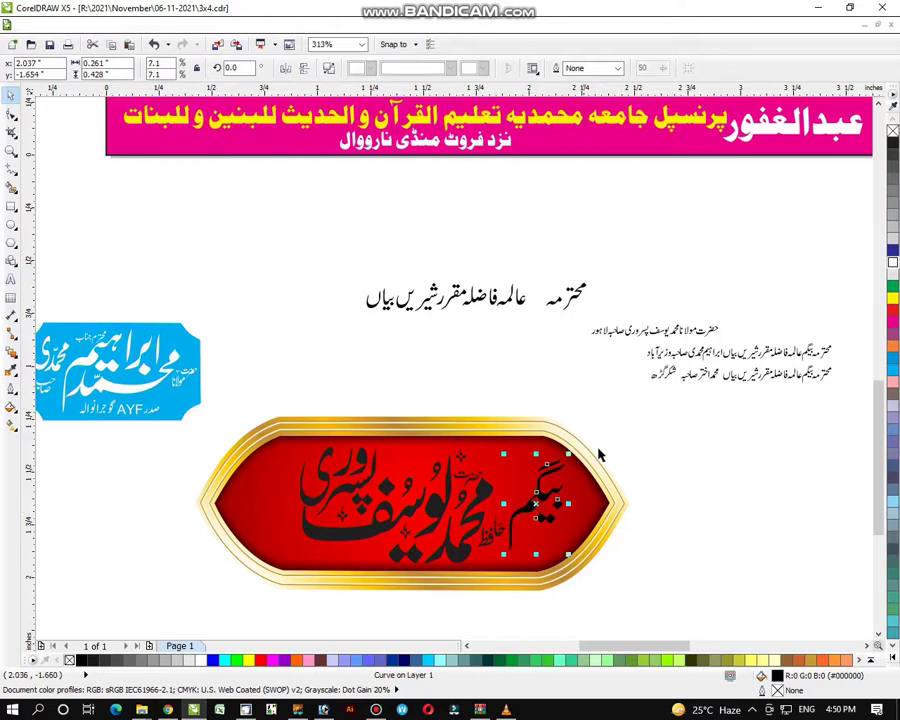
# Step: Group بیگم with the calligraphic name and centre the lettering inside the red panel
pyautogui.click(635, 420)
pyautogui.moveTo(632, 438); pyautogui.dragTo(278, 600)
pyautogui.hotkey('ctrl', 'g')
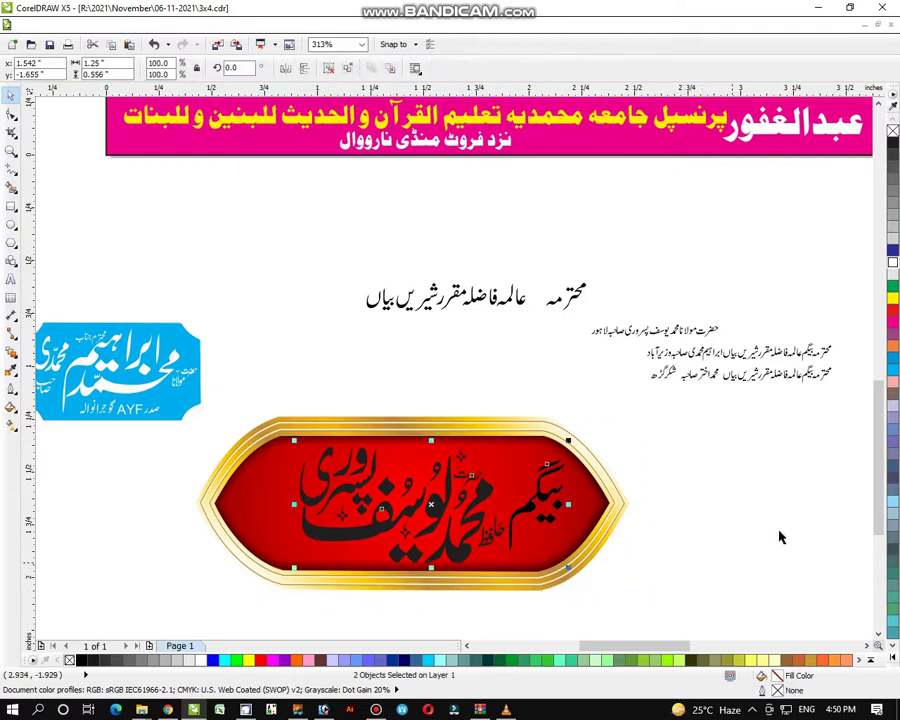
pyautogui.click(777, 532)
pyautogui.click(550, 493)
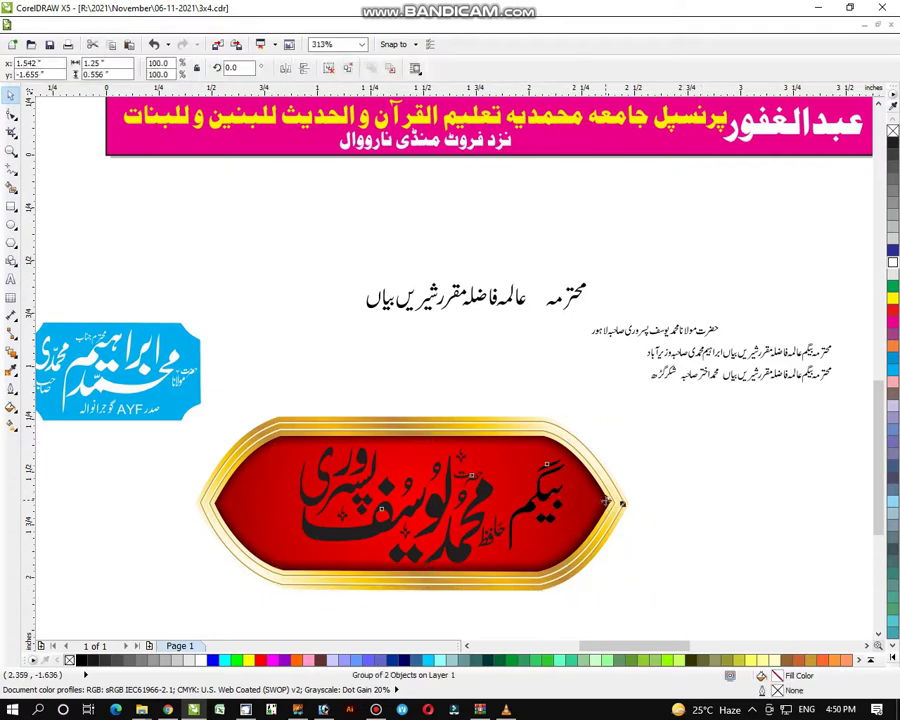
pyautogui.keyDown('shift'); pyautogui.click(606, 495); pyautogui.keyUp('shift')
pyautogui.press('c')
pyautogui.click(656, 443)
pyautogui.moveTo(597, 412); pyautogui.dragTo(244, 585)
pyautogui.moveTo(366, 522); pyautogui.dragTo(375, 519)
# Step: Group محترمہ and place it at about 0.23 by 0.16 inches below بیگم, with عالمہ فاضلہ above it
pyautogui.moveTo(603, 279); pyautogui.dragTo(545, 322)
pyautogui.hotkey('ctrl', 'g')
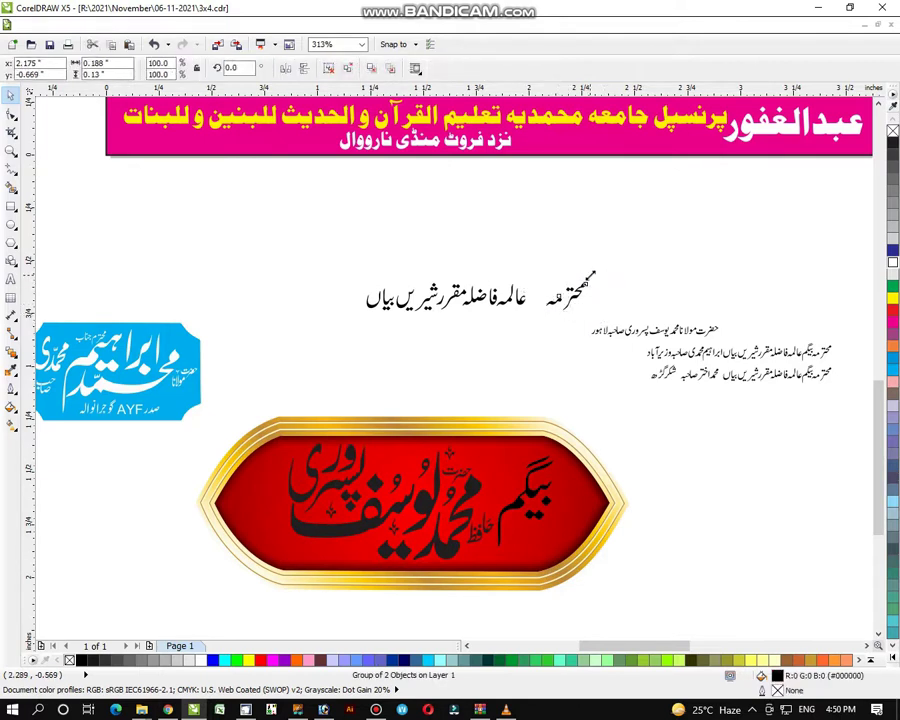
pyautogui.moveTo(590, 276); pyautogui.dragTo(552, 532)
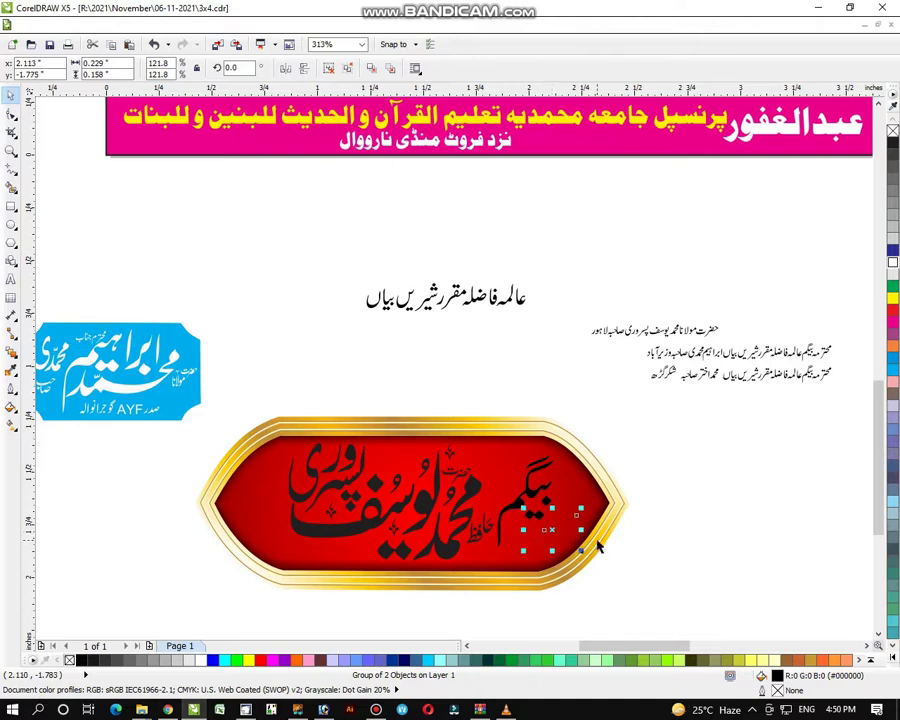
pyautogui.click(545, 262)
pyautogui.moveTo(545, 262); pyautogui.dragTo(496, 453)
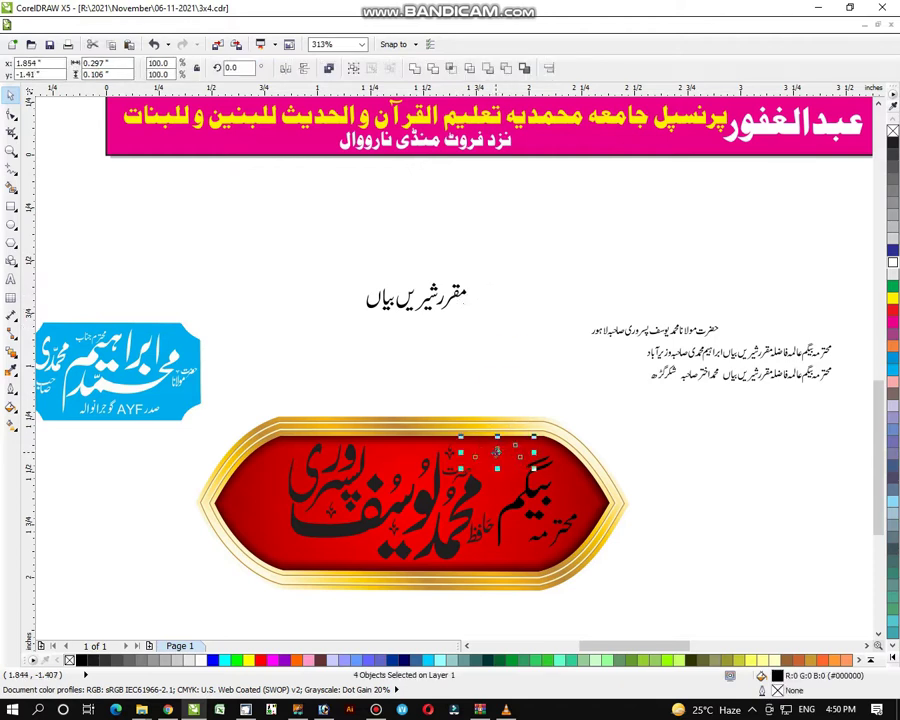
# Step: Shrink مقرر شیریں بیاں to about 0.25 by 0.07 inches and place it above the calligraphic name
pyautogui.click(503, 306)
pyautogui.moveTo(502, 255); pyautogui.dragTo(331, 356)
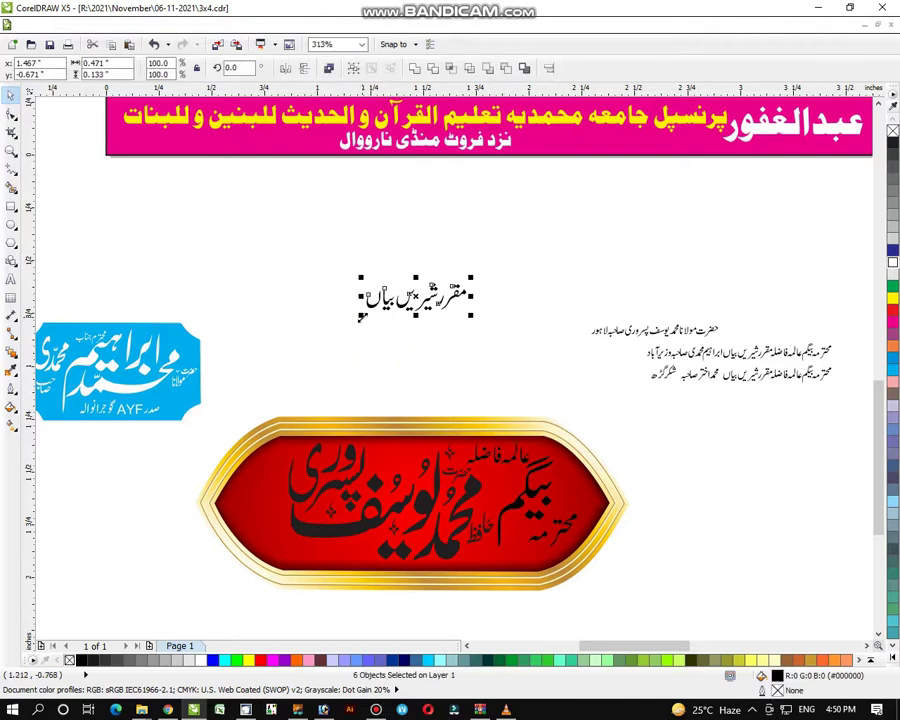
pyautogui.moveTo(362, 318); pyautogui.dragTo(397, 464)
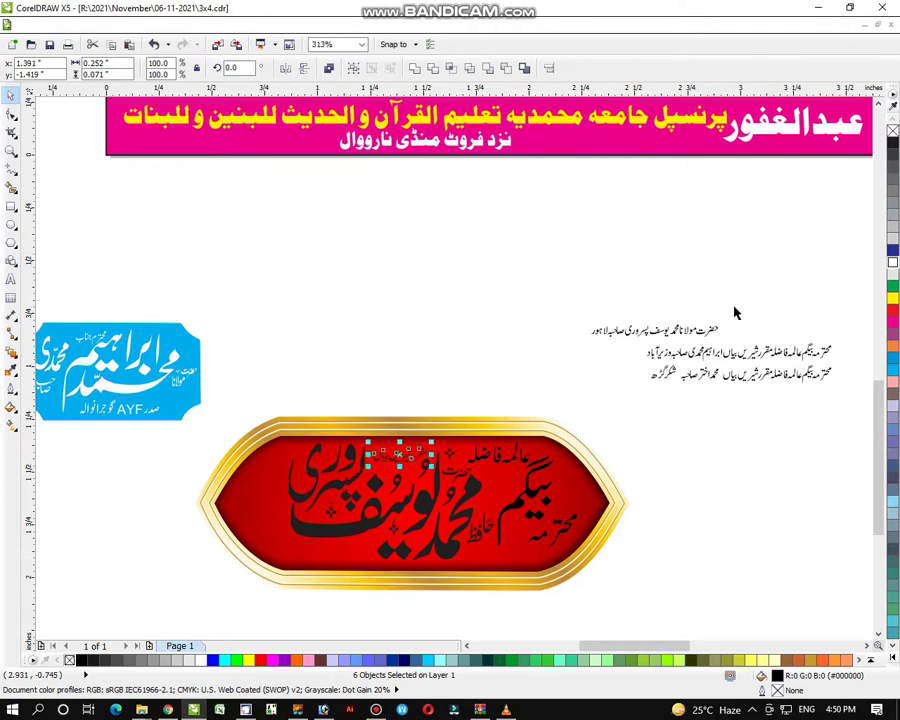
# Step: Place صاحبہ at about 0.29 by 0.19 inches after the calligraphic name, with لاہور at about 0.22 by 0.11 inches beneath it
pyautogui.moveTo(735, 307); pyautogui.dragTo(670, 261)
pyautogui.moveTo(636, 317); pyautogui.dragTo(560, 369)
pyautogui.click(563, 319)
pyautogui.moveTo(521, 304); pyautogui.dragTo(541, 271)
pyautogui.moveTo(628, 315); pyautogui.dragTo(256, 490)
pyautogui.hotkey('ctrl', 'g')
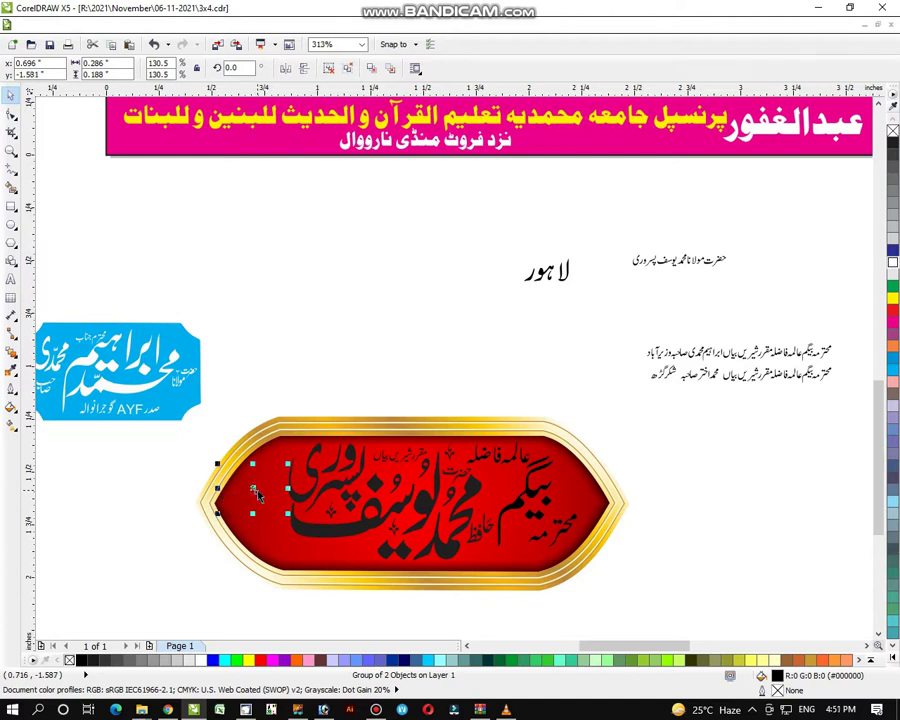
pyautogui.moveTo(579, 249); pyautogui.dragTo(230, 546)
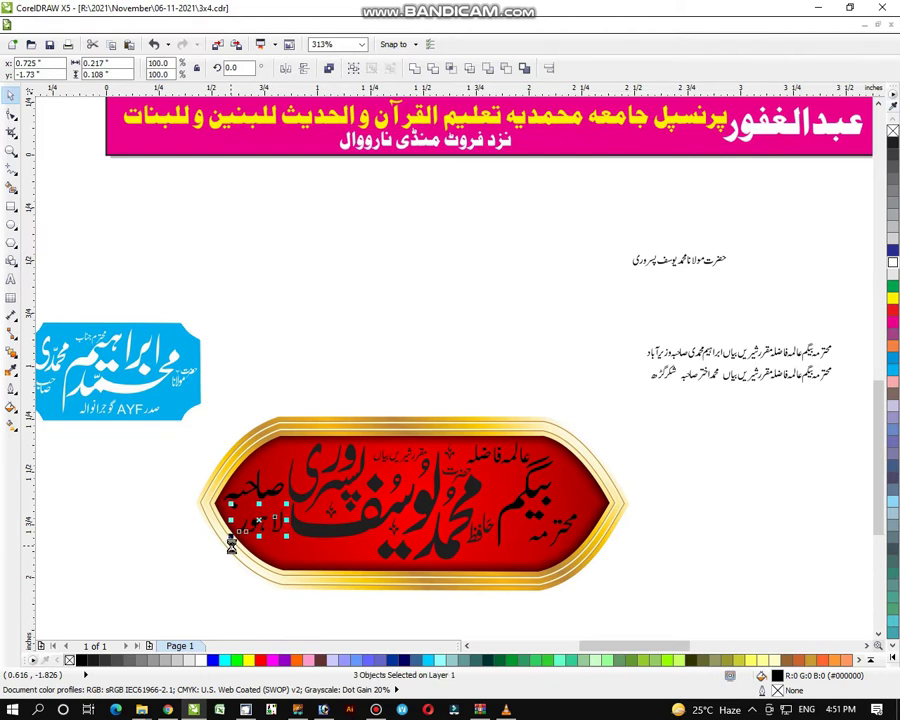
# Step: Fill all the black lettering inside the copied red panel with white
pyautogui.click(656, 410)
pyautogui.moveTo(659, 411); pyautogui.dragTo(220, 600)
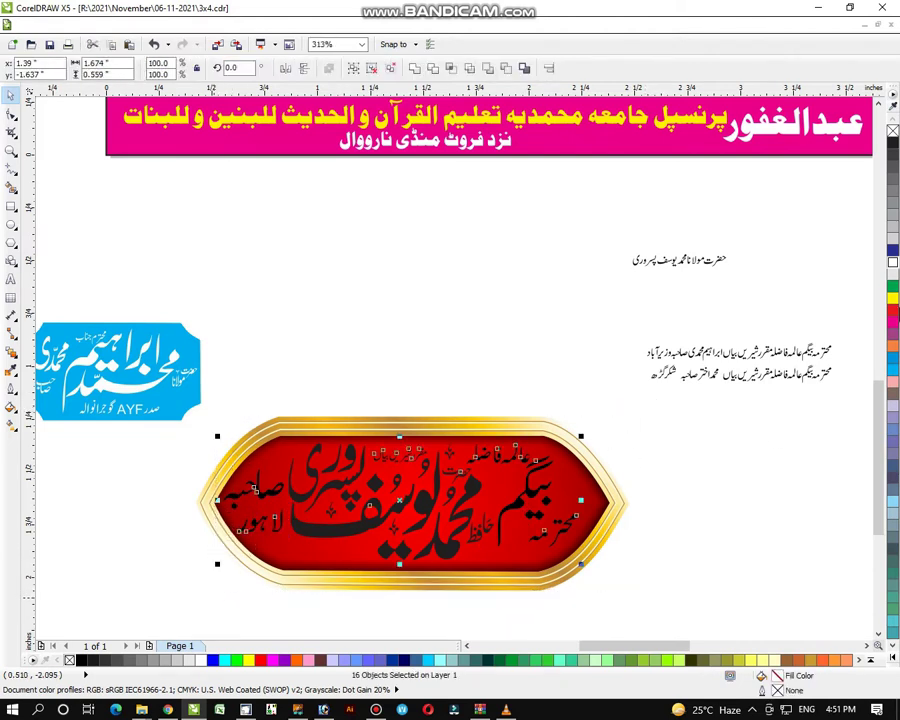
pyautogui.click(893, 270)
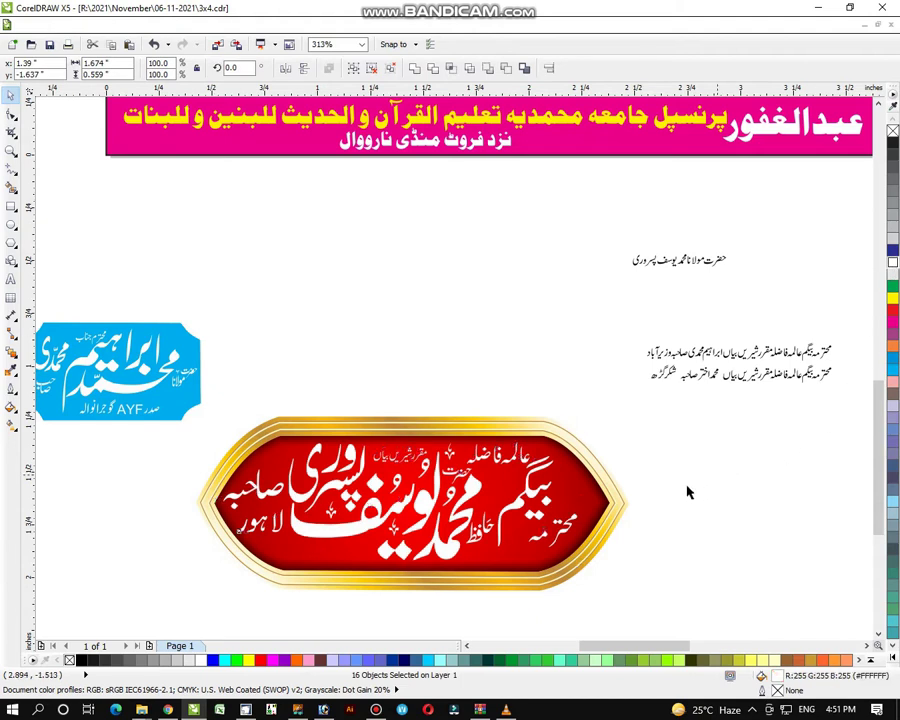
pyautogui.press('Escape')
# Step: Move the blue name plate clear of the red panel and group the panel with its white lettering
pyautogui.scroll(-3, 254, 316)
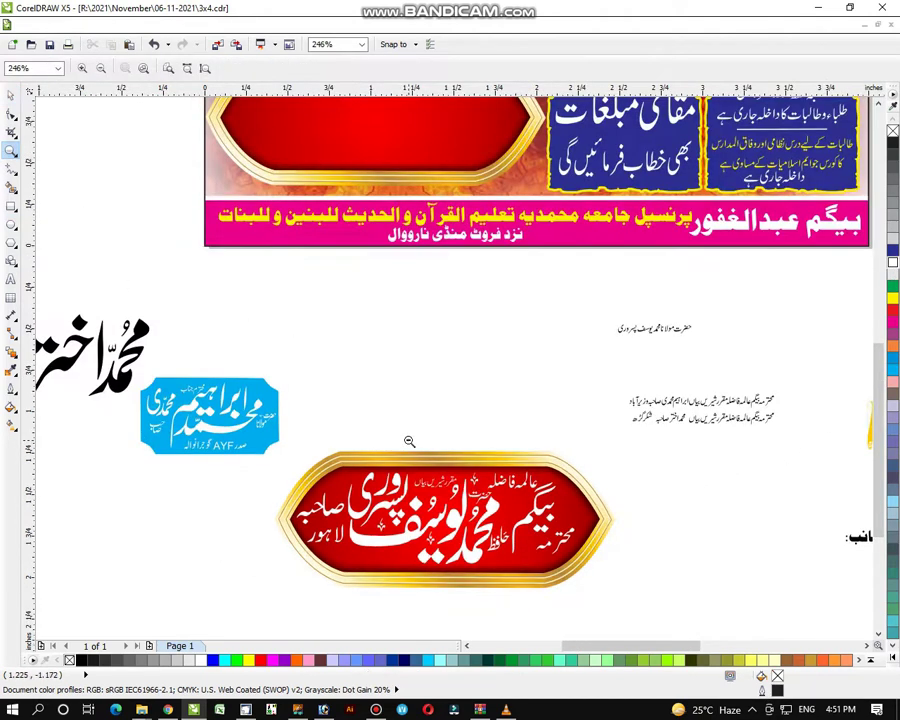
pyautogui.moveTo(141, 346); pyautogui.dragTo(785, 640)
pyautogui.press('space')
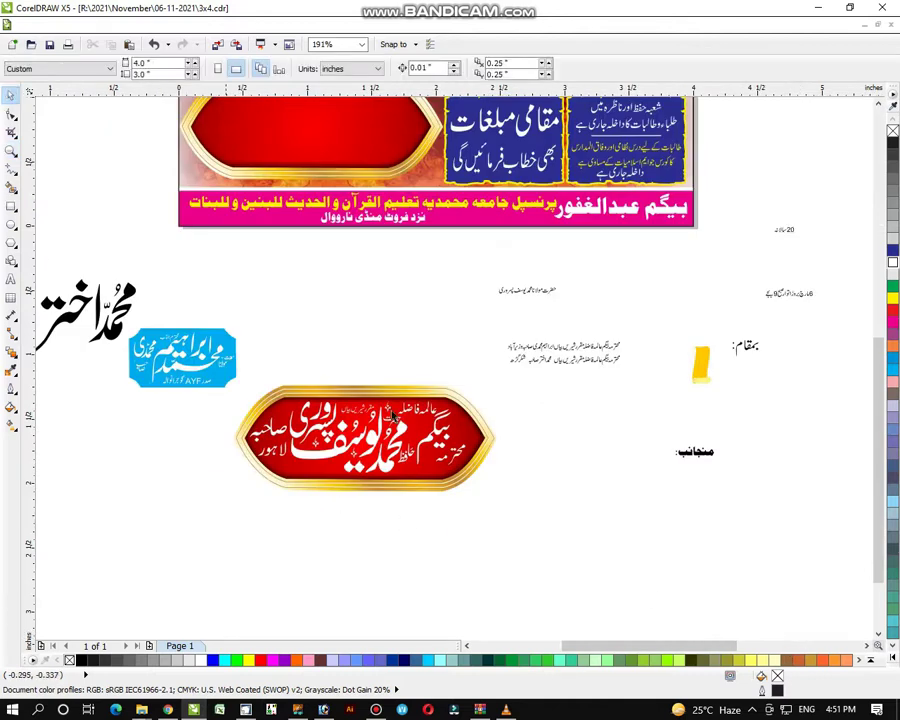
pyautogui.moveTo(571, 384); pyautogui.dragTo(311, 486)
pyautogui.click(212, 354)
pyautogui.moveTo(183, 357); pyautogui.dragTo(200, 285)
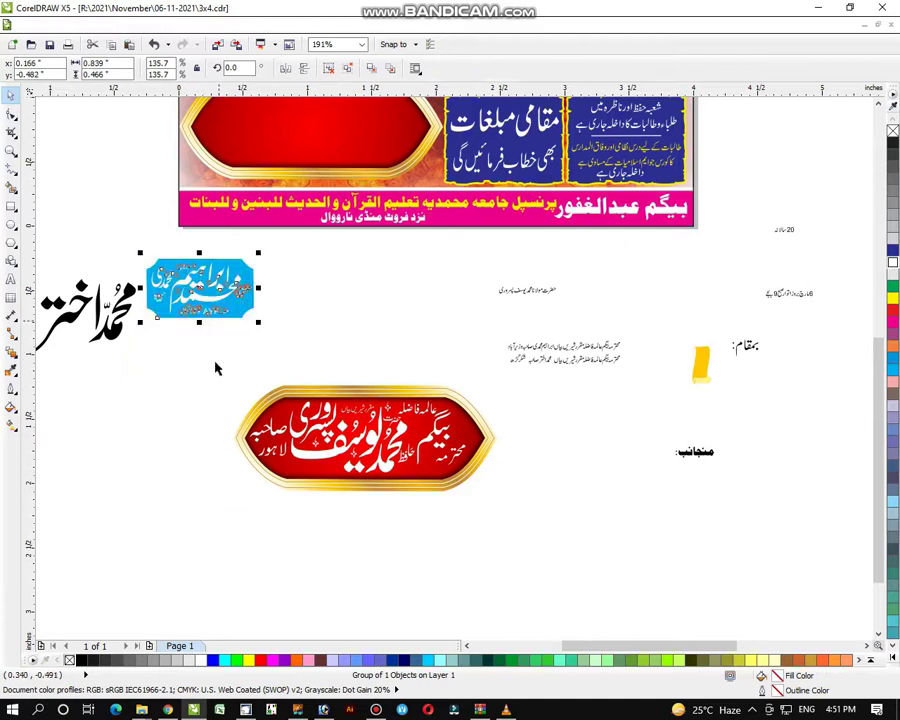
pyautogui.moveTo(209, 365); pyautogui.dragTo(508, 556)
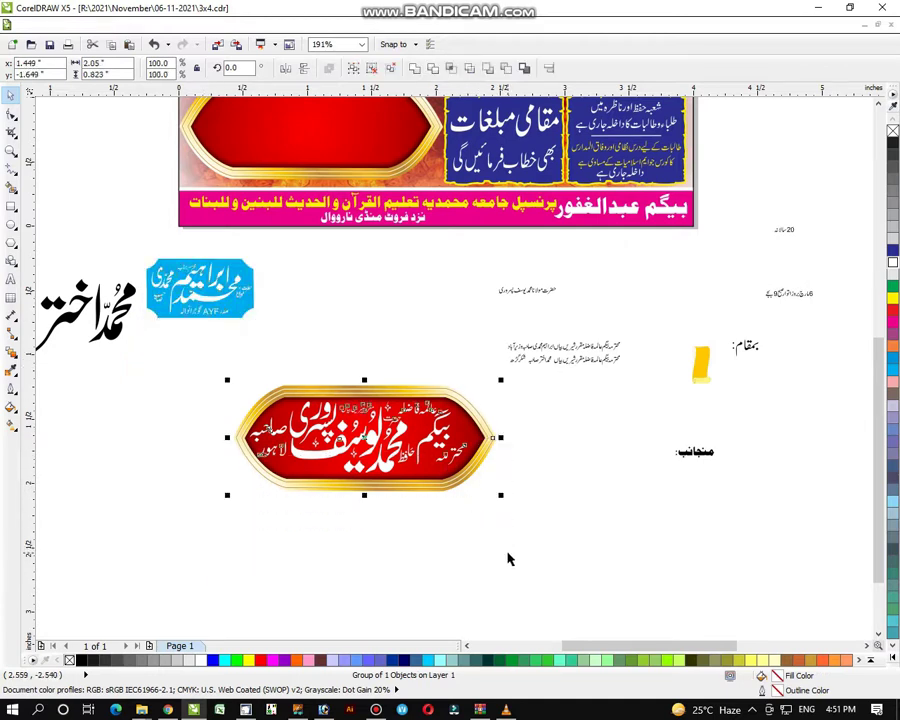
pyautogui.hotkey('ctrl', 'g')
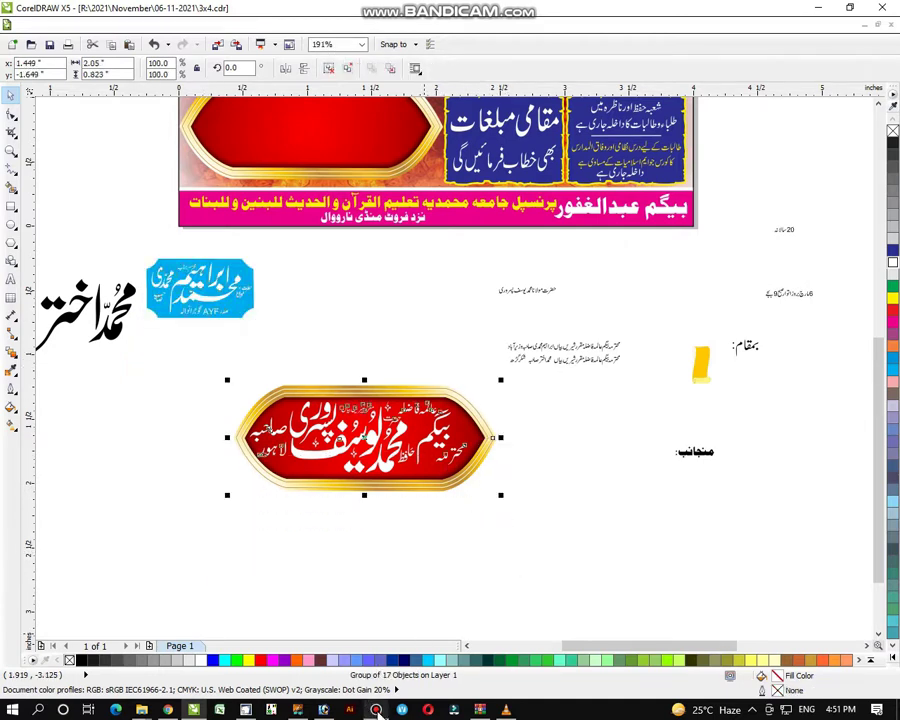
pyautogui.moveTo(379, 714)
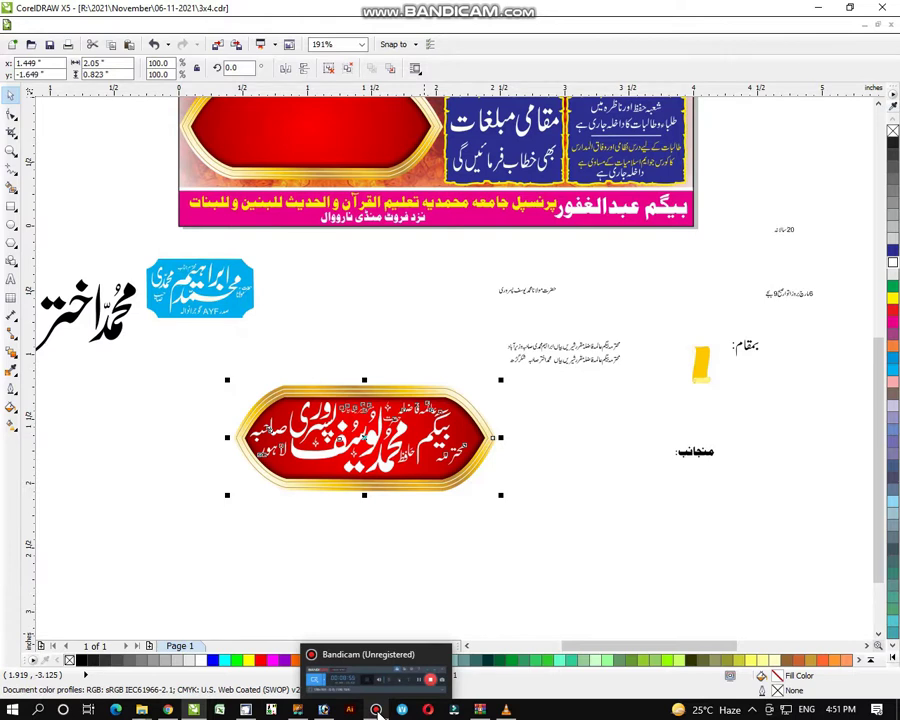
pyautogui.click(404, 589)
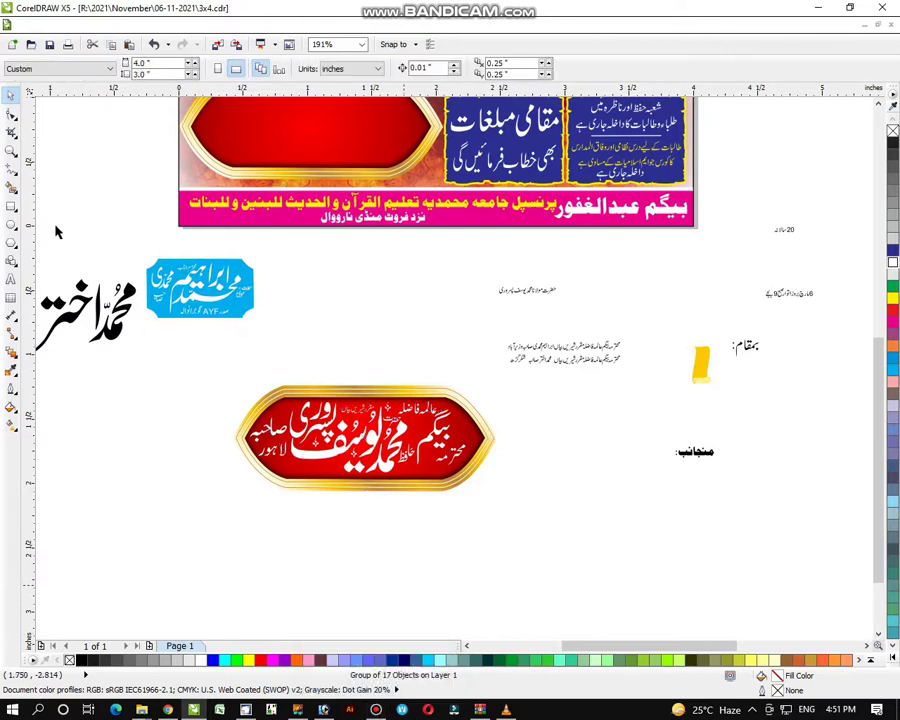
# Step: Align the grouped, lettered panel exactly over the banner's uppermost red panel
pyautogui.rightClick(142, 206)
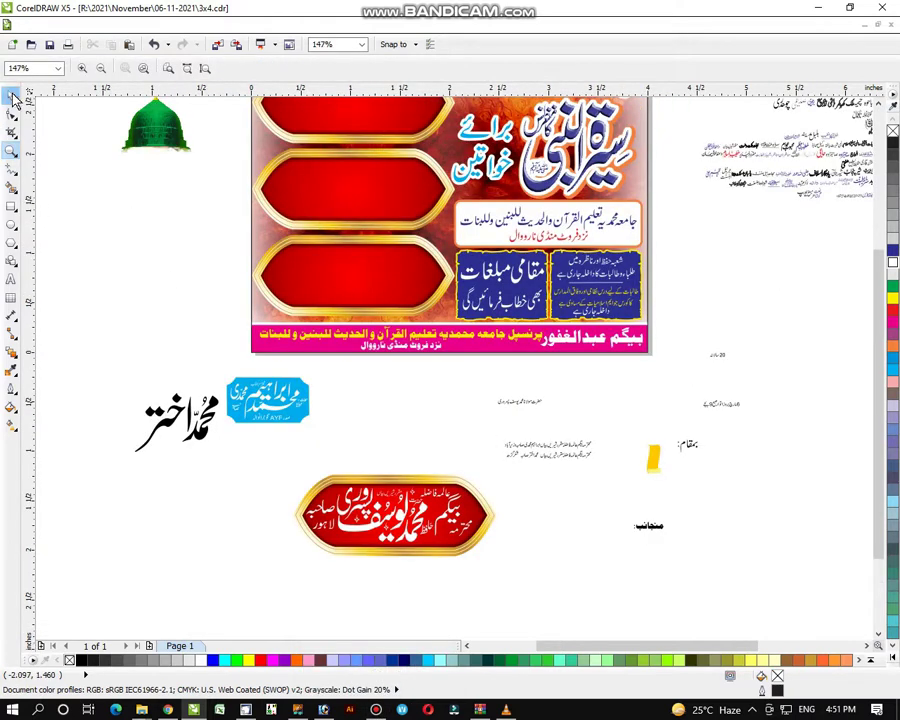
pyautogui.click(12, 97)
pyautogui.click(457, 536)
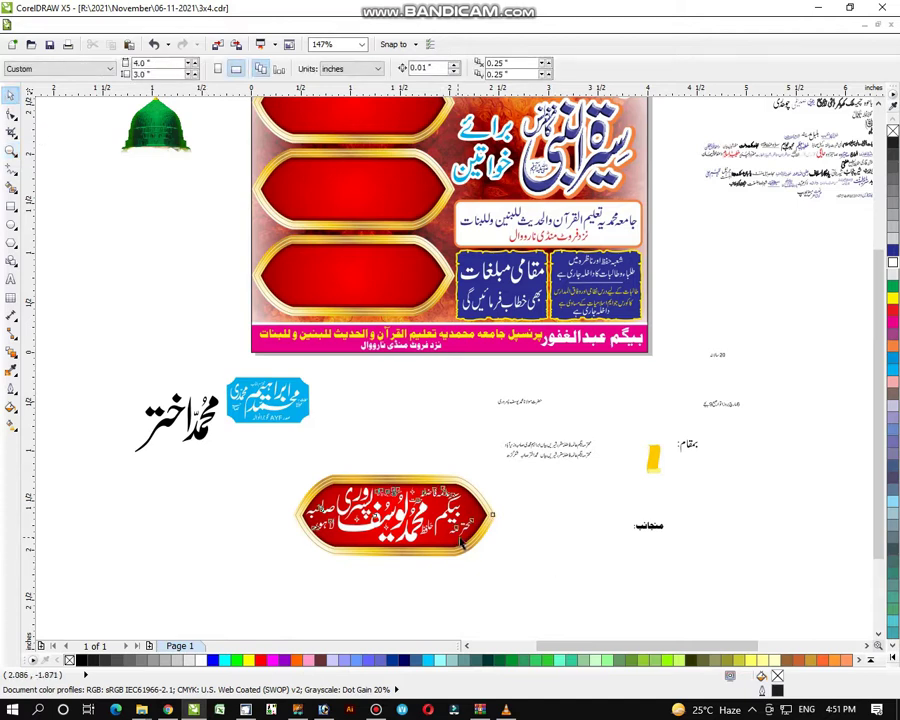
pyautogui.keyDown('shift'); pyautogui.click(380, 140); pyautogui.keyUp('shift')
pyautogui.press('t')
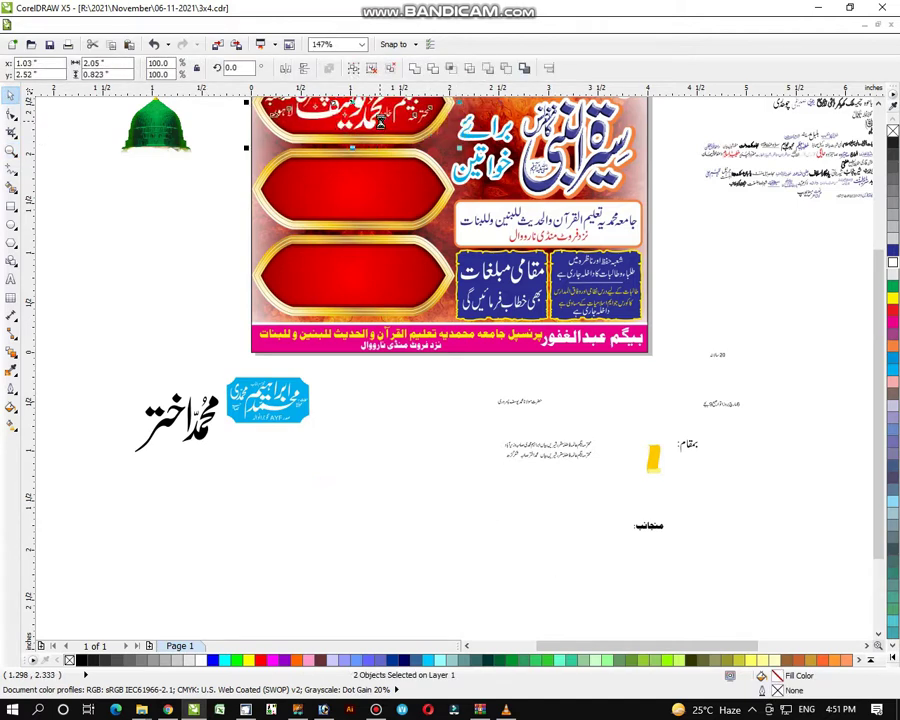
pyautogui.click(397, 449)
# Step: Place a copy of the banner's next empty red panel below the banner and delete the first speaker's leftover text
pyautogui.moveTo(358, 192); pyautogui.dragTo(376, 488)
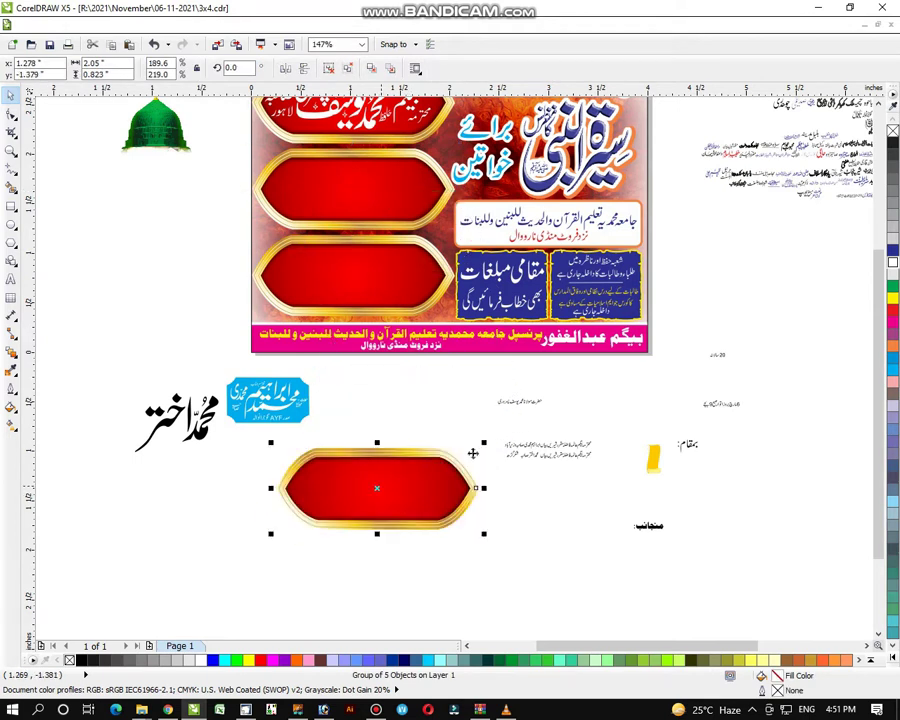
pyautogui.moveTo(587, 392); pyautogui.dragTo(446, 426)
pyautogui.press('Delete')
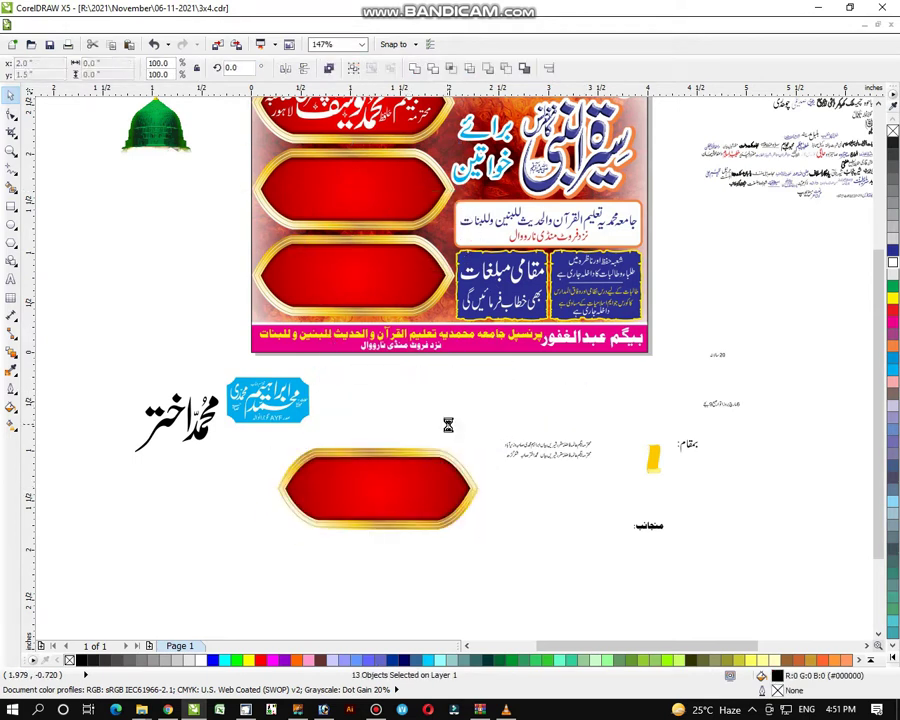
pyautogui.press('Escape')
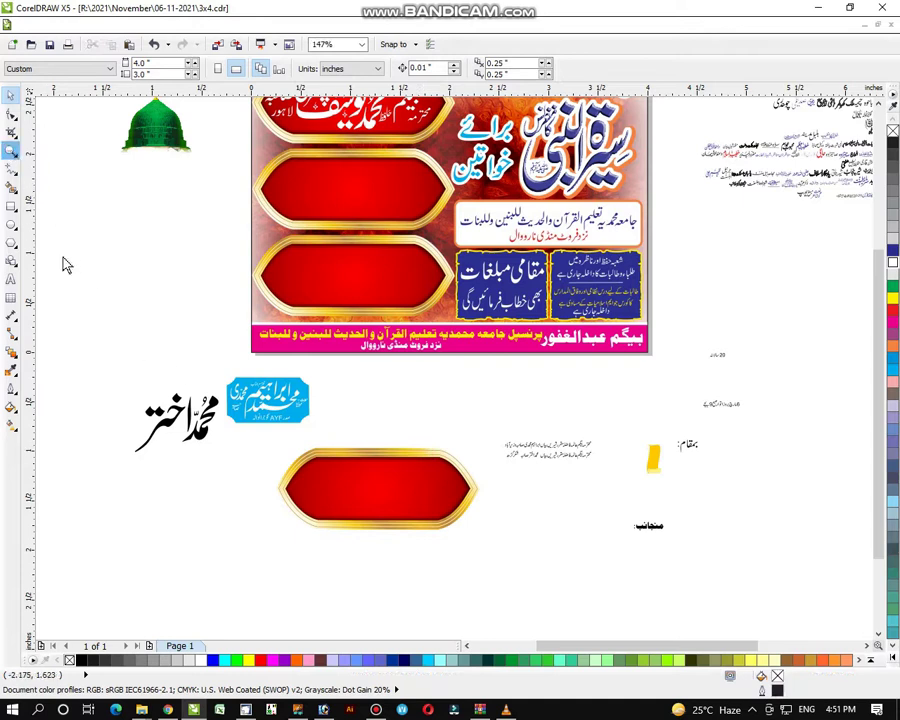
# Step: Move the black calligraphic name down beside the copied red panel, clear of the blue name plate
pyautogui.press('z')
pyautogui.moveTo(80, 291)
pyautogui.mouseDown()
pyautogui.moveTo(291, 471)
pyautogui.moveTo(588, 595)
pyautogui.mouseUp()
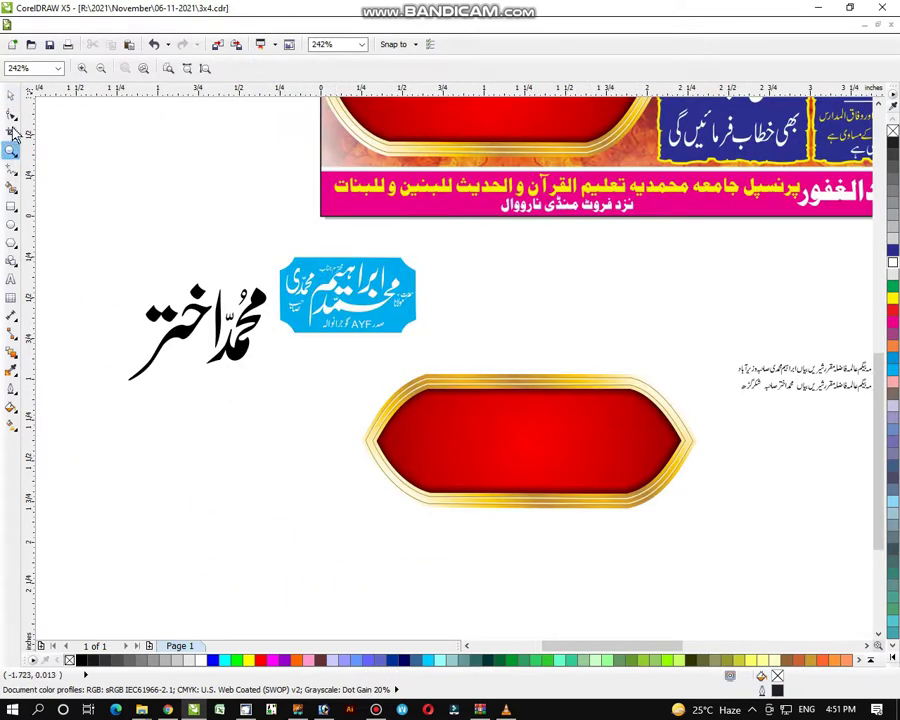
pyautogui.click(10, 95)
pyautogui.moveTo(240, 352); pyautogui.dragTo(210, 502)
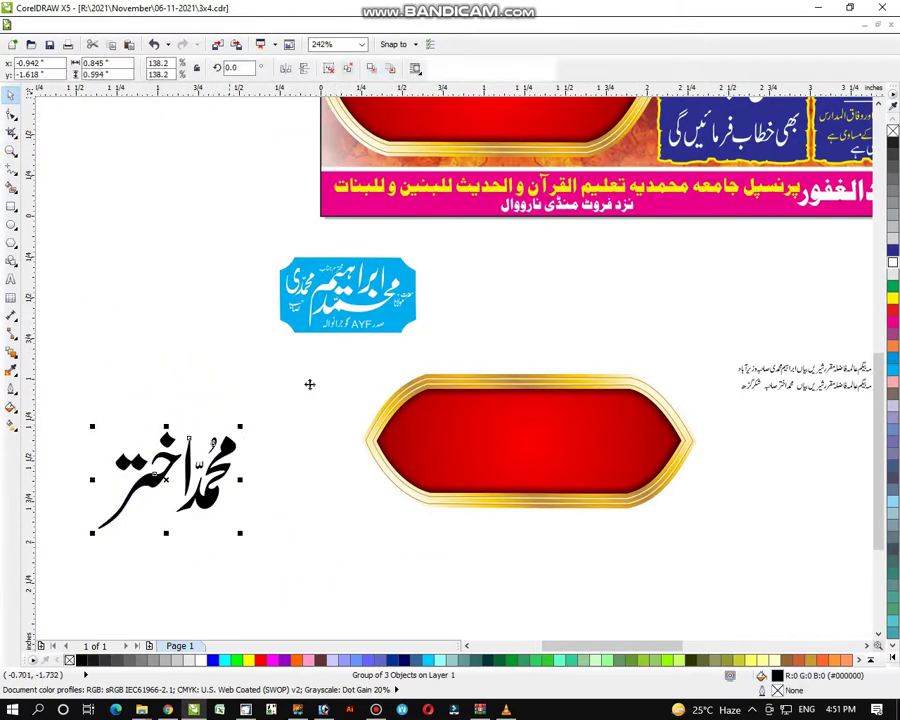
# Step: Ungroup the blue name plate and delete the small title-and-city line along its lower edge
pyautogui.click(382, 328)
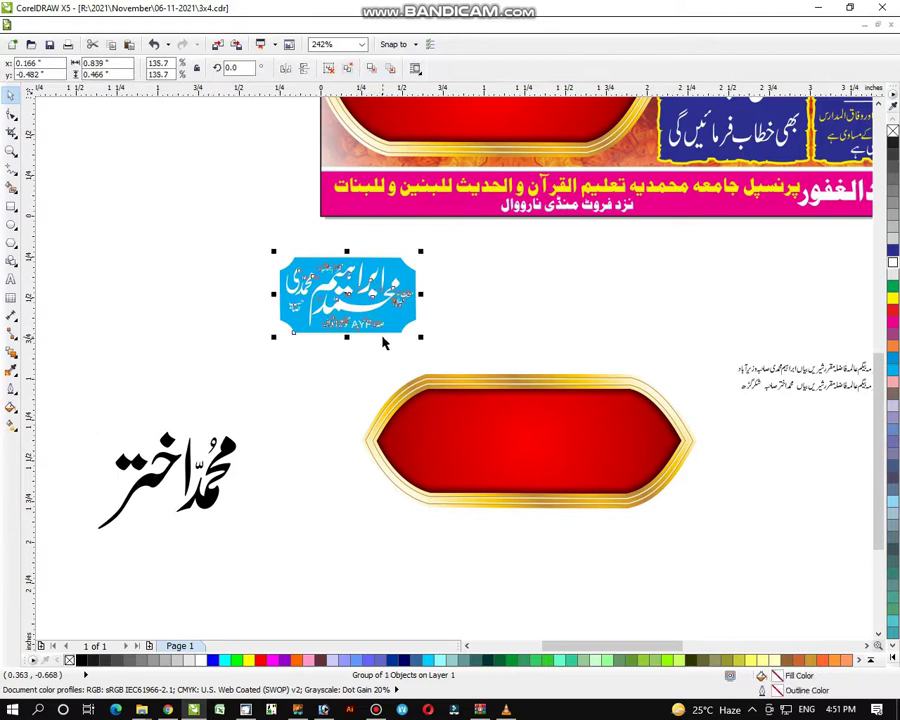
pyautogui.click(300, 347)
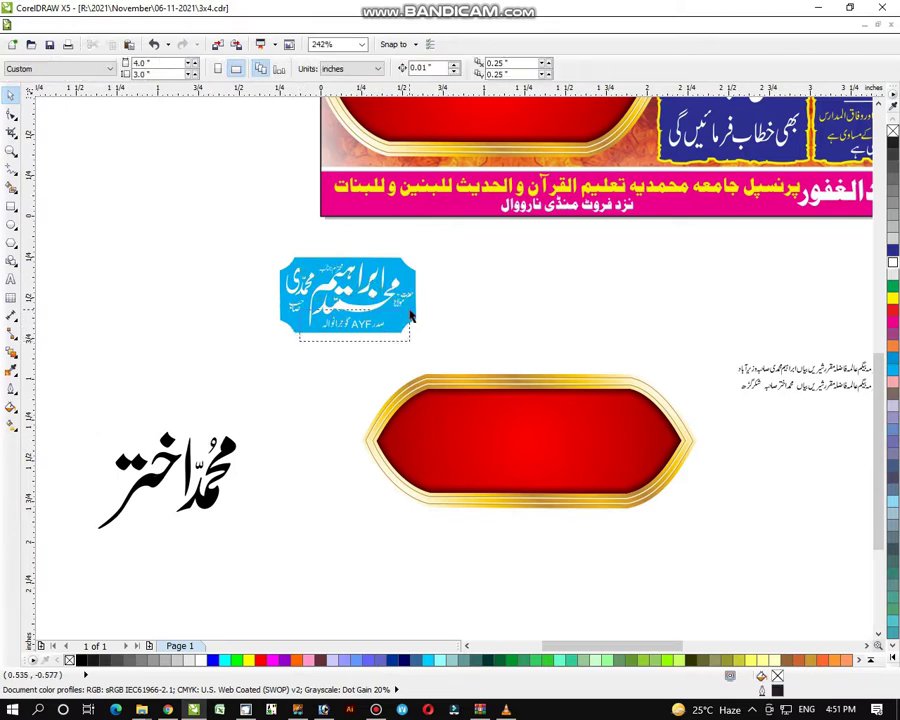
pyautogui.click(367, 335)
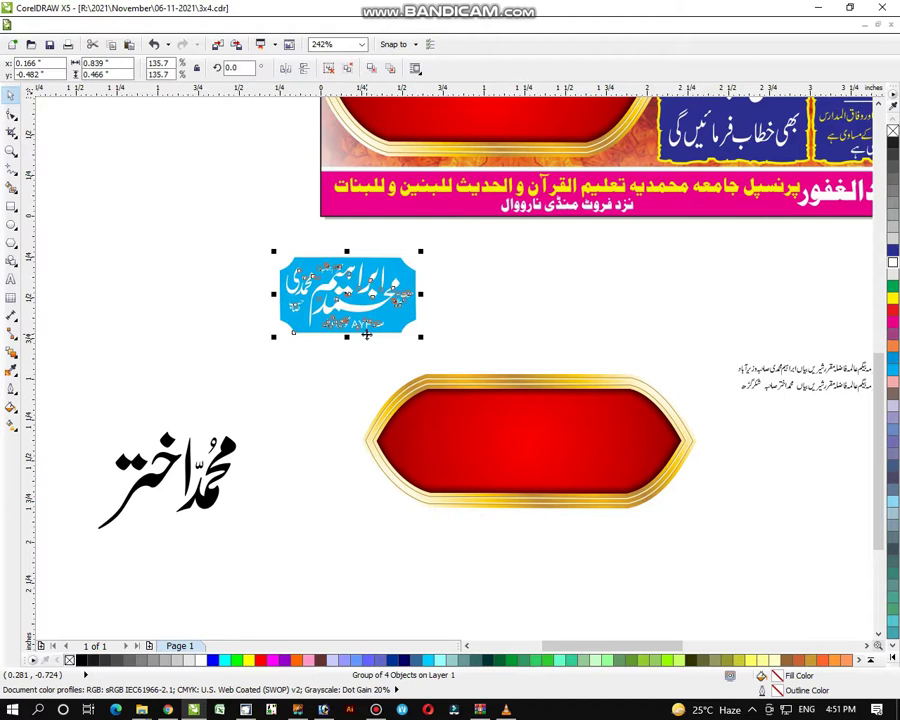
pyautogui.hotkey('ctrl', 'u')
pyautogui.click(295, 352)
pyautogui.moveTo(293, 354); pyautogui.dragTo(417, 311)
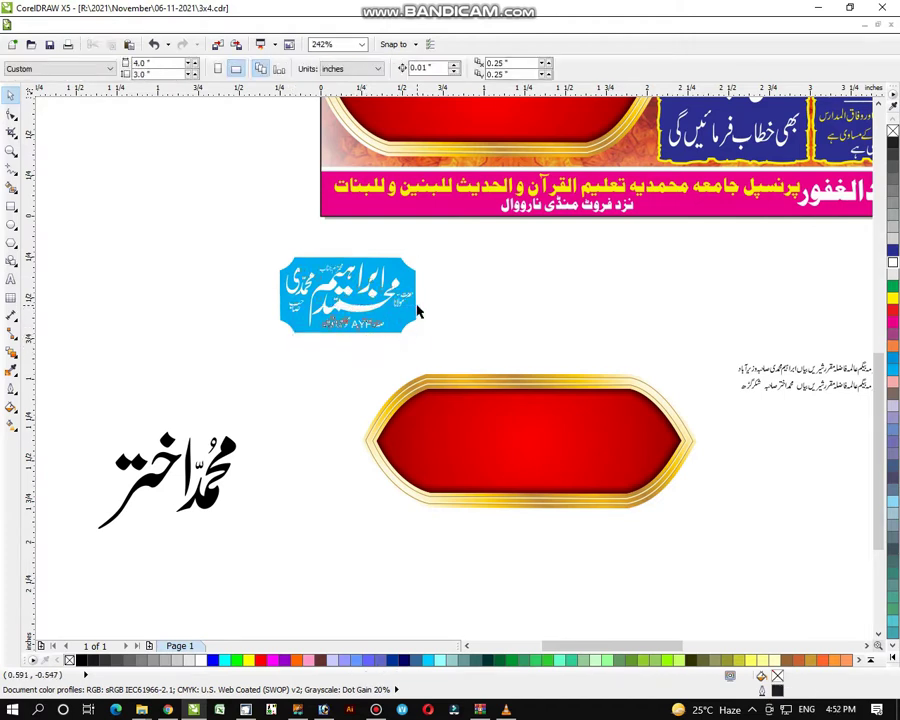
pyautogui.press('Delete')
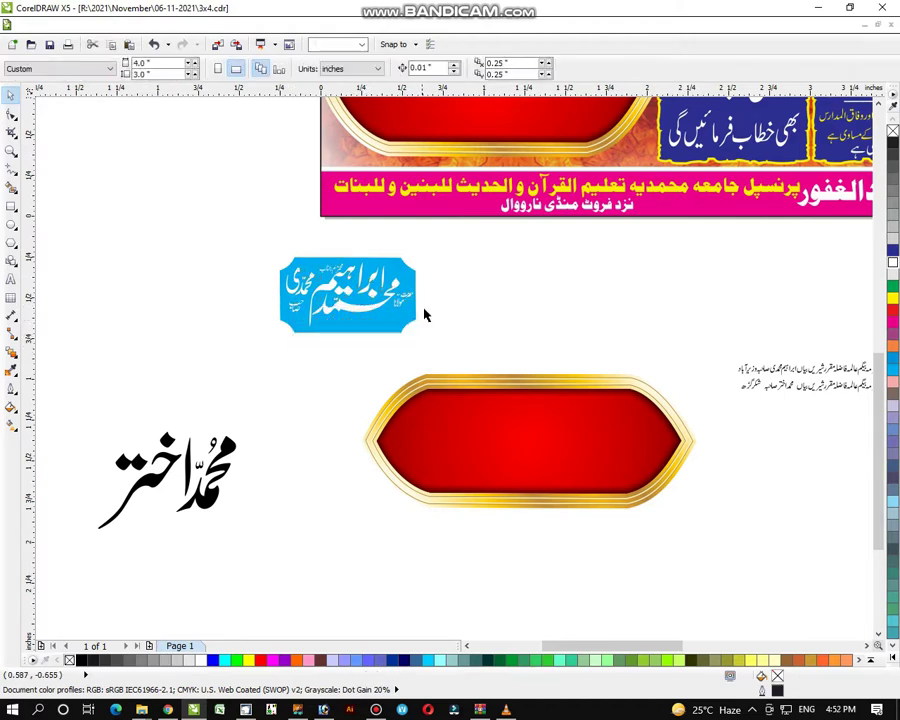
# Step: Ungroup the plate's white lettering and delete the small honorifics above the name and at its lower-left end
pyautogui.moveTo(438, 280); pyautogui.dragTo(444, 325)
pyautogui.click(322, 285)
pyautogui.hotkey('ctrl', 'u')
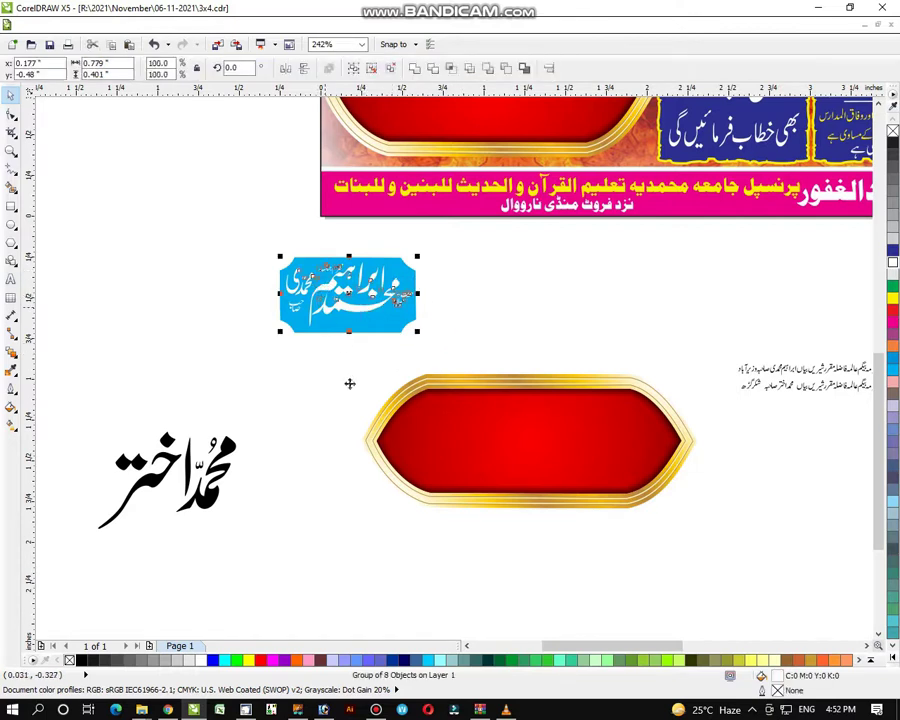
pyautogui.click(271, 338)
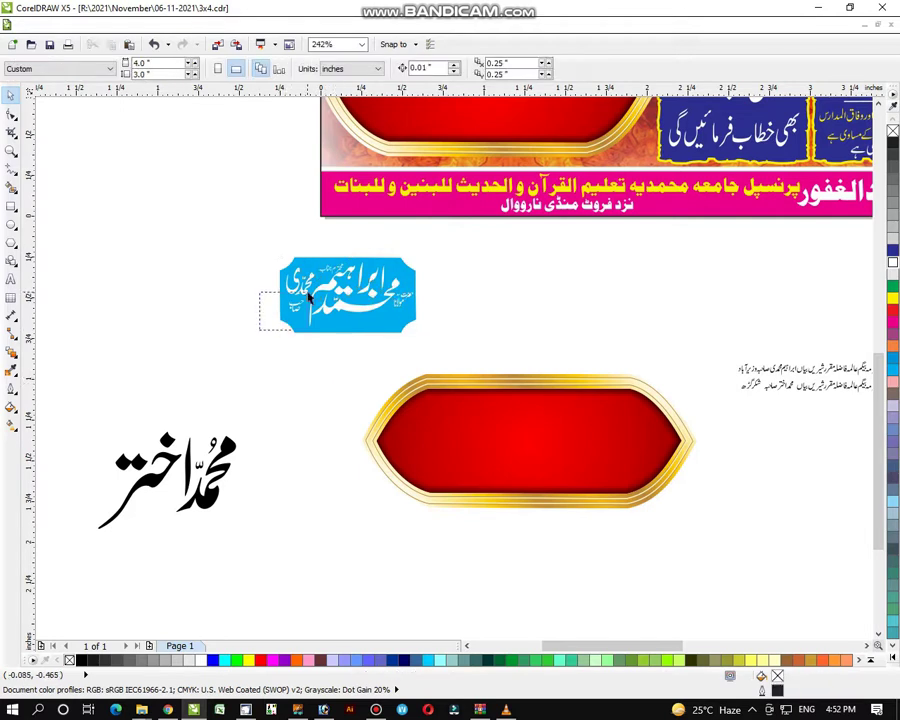
pyautogui.moveTo(309, 297); pyautogui.dragTo(301, 341)
pyautogui.moveTo(308, 244); pyautogui.dragTo(349, 276)
pyautogui.press('Delete')
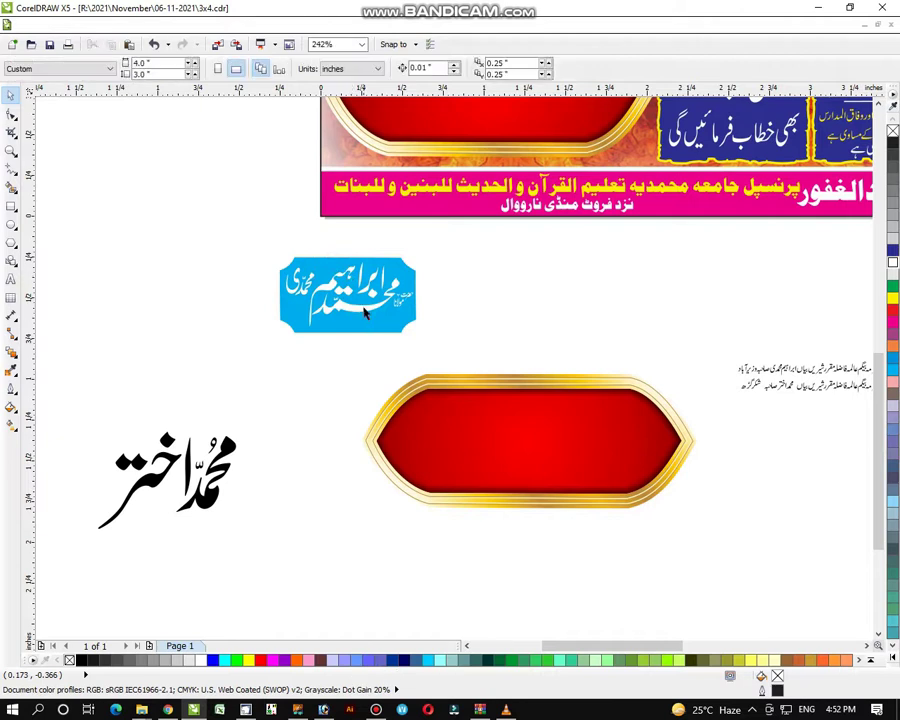
# Step: Delete the name's long lower word and move the honorific حضرت مولانا clear of the blue plate, about 0.4 in wide in dark blue
pyautogui.click(367, 318)
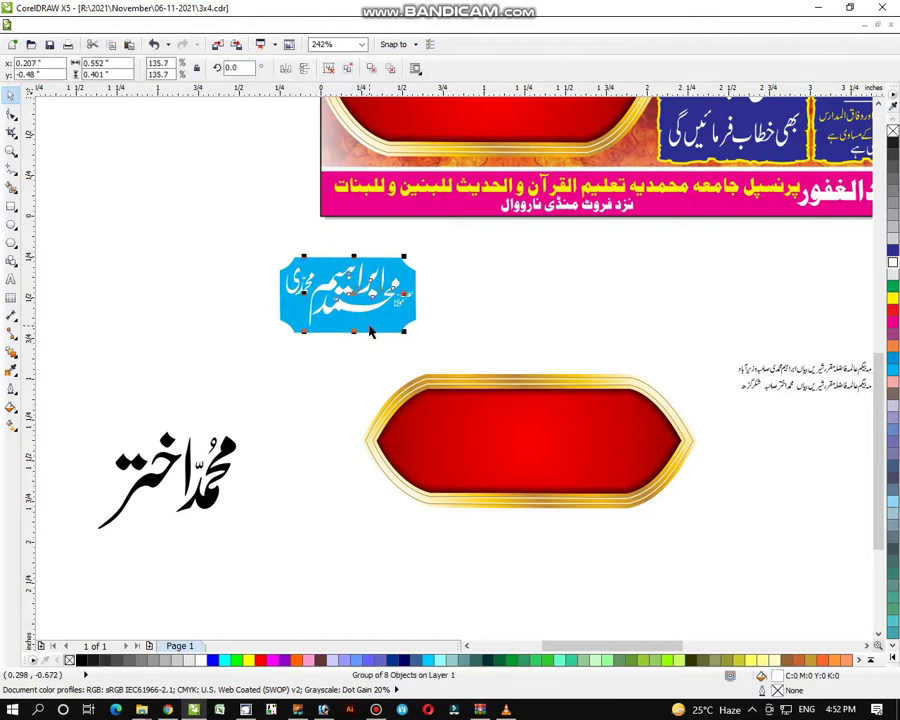
pyautogui.hotkey('ctrl', 'u')
pyautogui.click(362, 353)
pyautogui.click(371, 307)
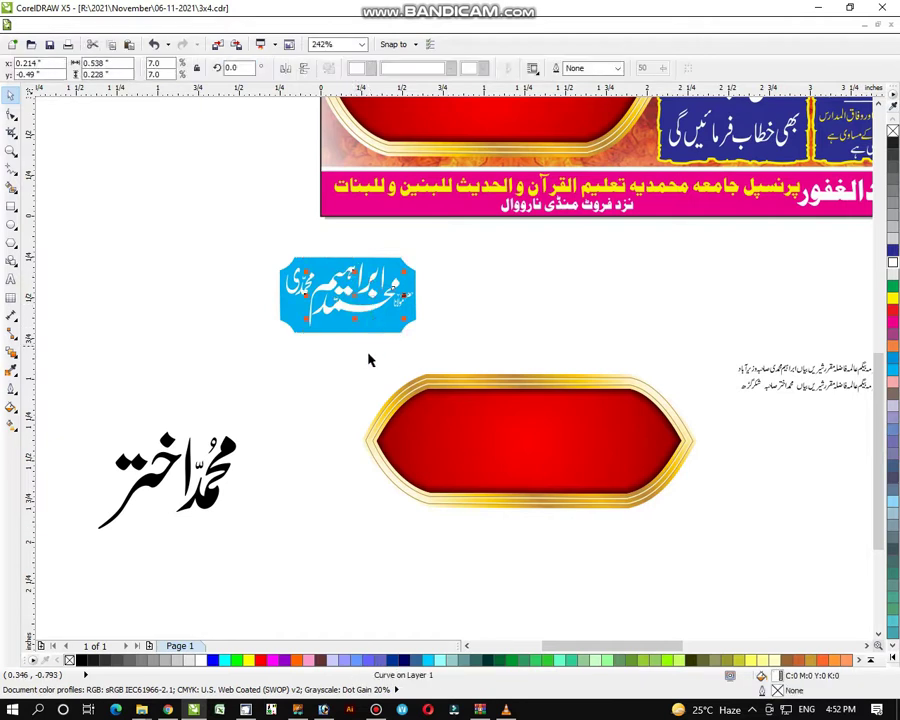
pyautogui.press('Delete')
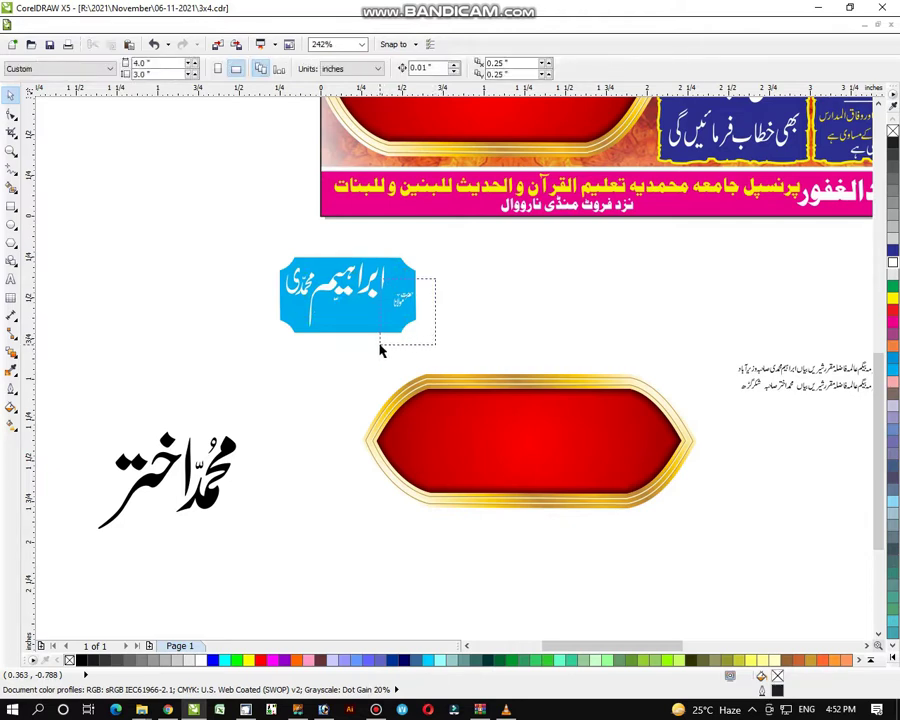
pyautogui.moveTo(435, 278); pyautogui.dragTo(380, 345)
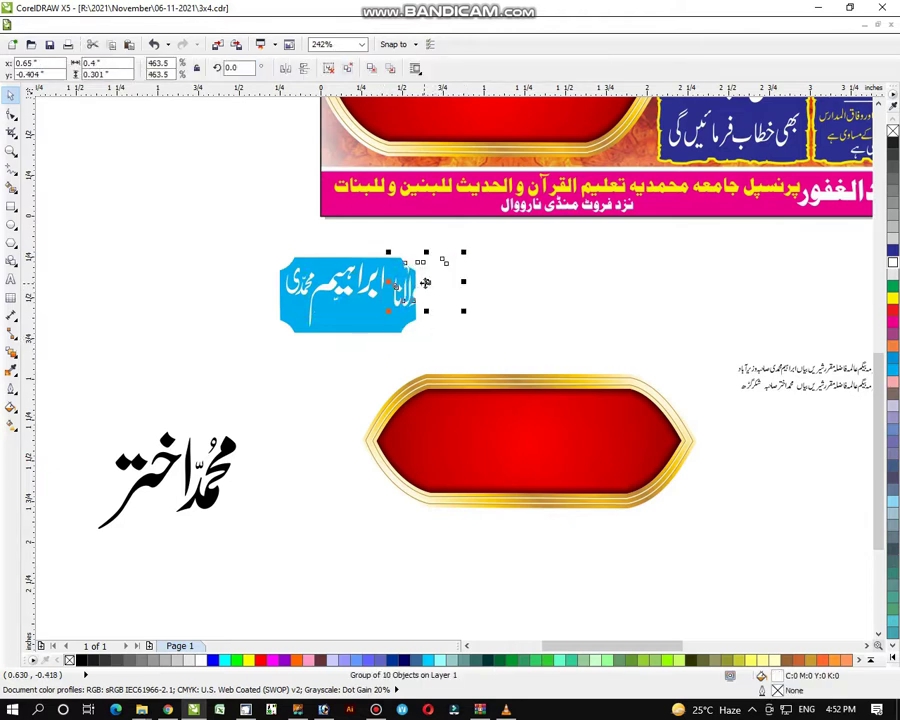
pyautogui.moveTo(402, 293); pyautogui.dragTo(540, 283)
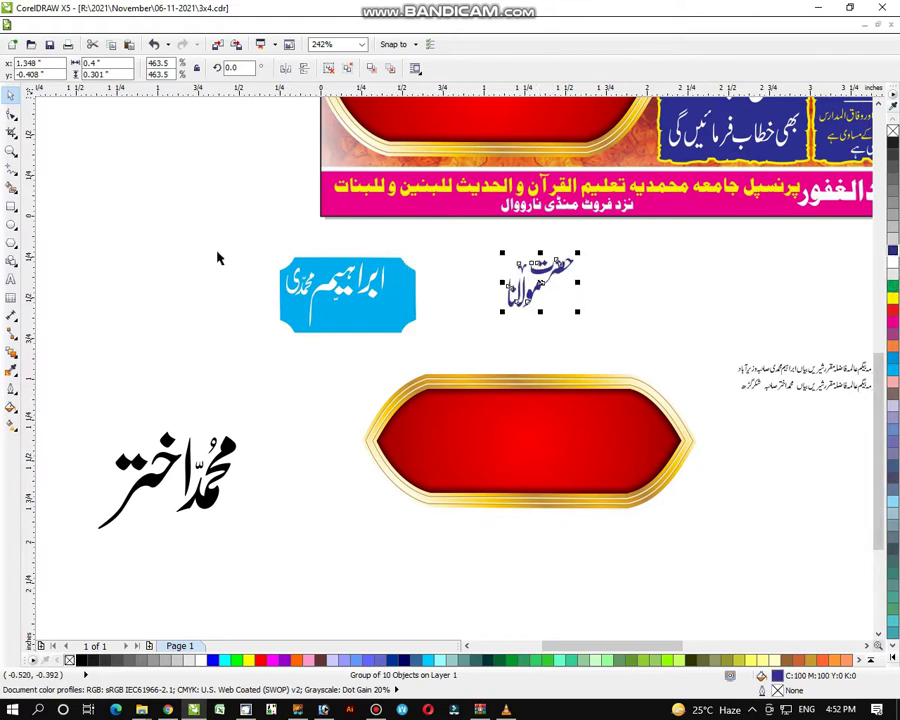
# Step: Group the remaining white name lettering and place it on the copied red panel, about 0.77 in wide
pyautogui.moveTo(220, 240); pyautogui.dragTo(400, 357)
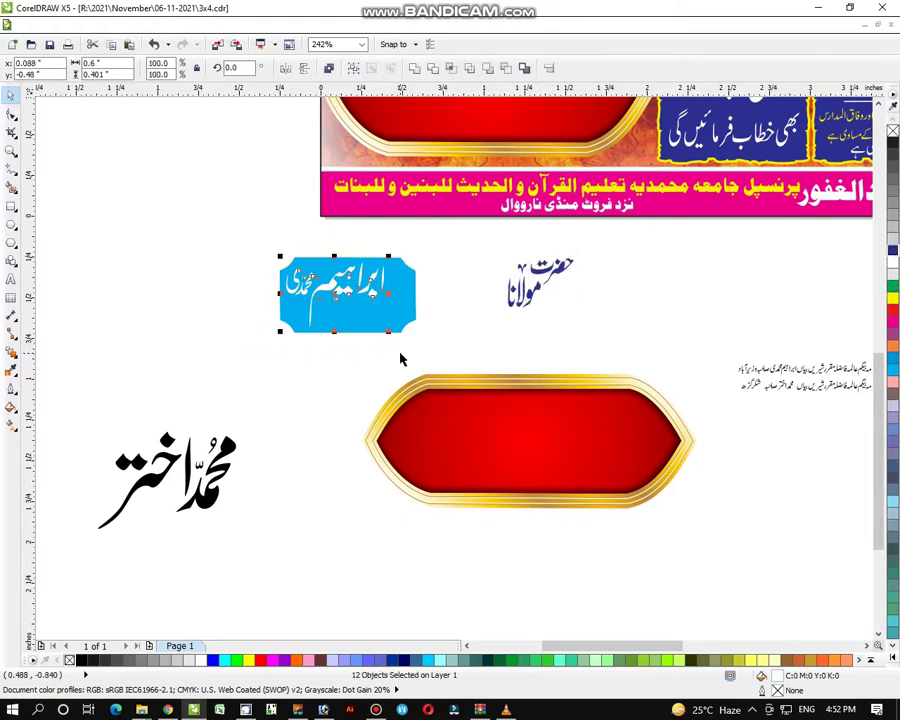
pyautogui.hotkey('ctrl', 'g')
pyautogui.moveTo(336, 290); pyautogui.dragTo(526, 443)
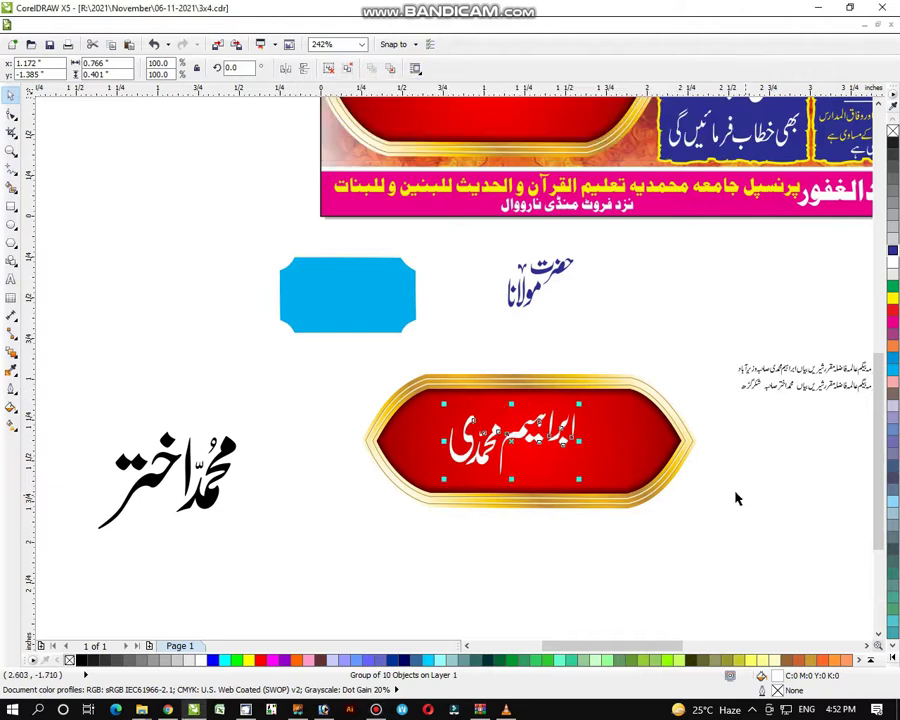
pyautogui.click(409, 370)
pyautogui.click(542, 446)
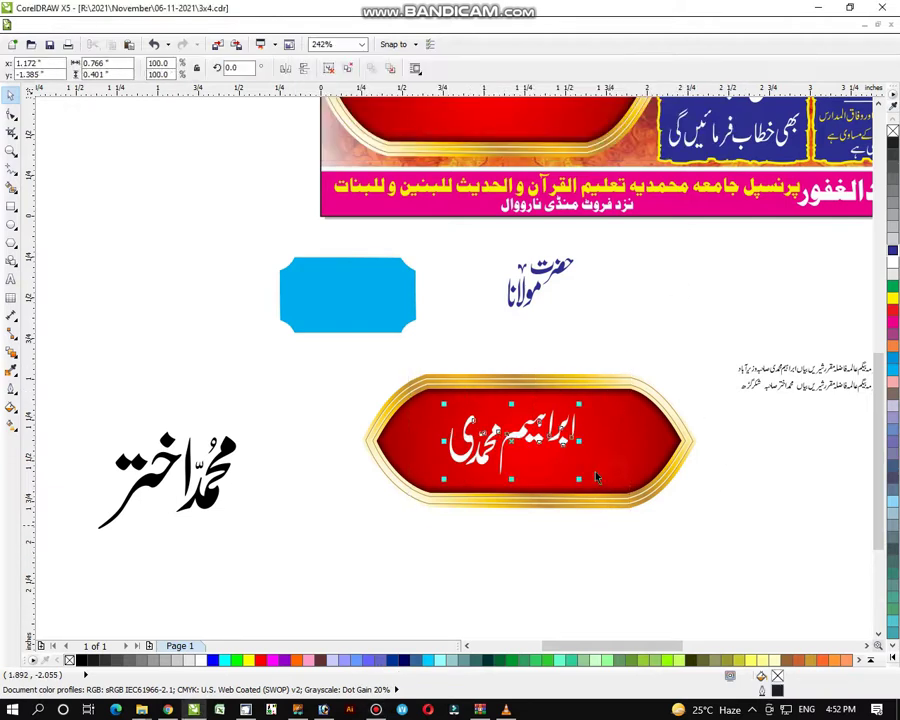
pyautogui.keyDown('shift'); pyautogui.click(583, 405); pyautogui.keyUp('shift')
pyautogui.click(560, 338)
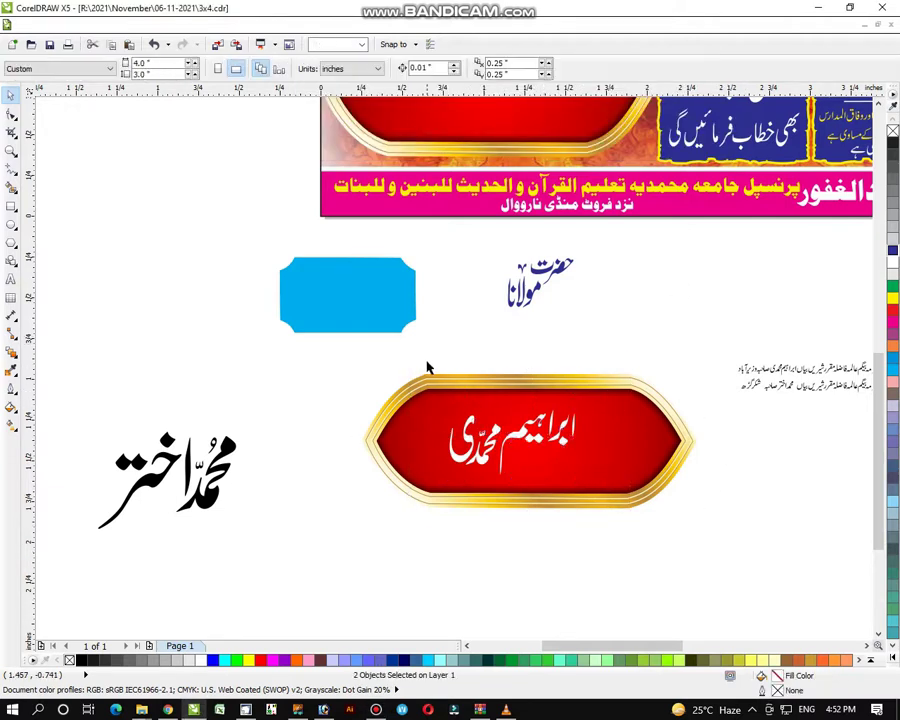
# Step: Enlarge the white name inside the red panel to about 1.03 in wide, keeping it within the gold edge
pyautogui.moveTo(426, 362); pyautogui.dragTo(634, 540)
pyautogui.moveTo(580, 403); pyautogui.dragTo(575, 430)
pyautogui.moveTo(571, 432); pyautogui.dragTo(575, 428)
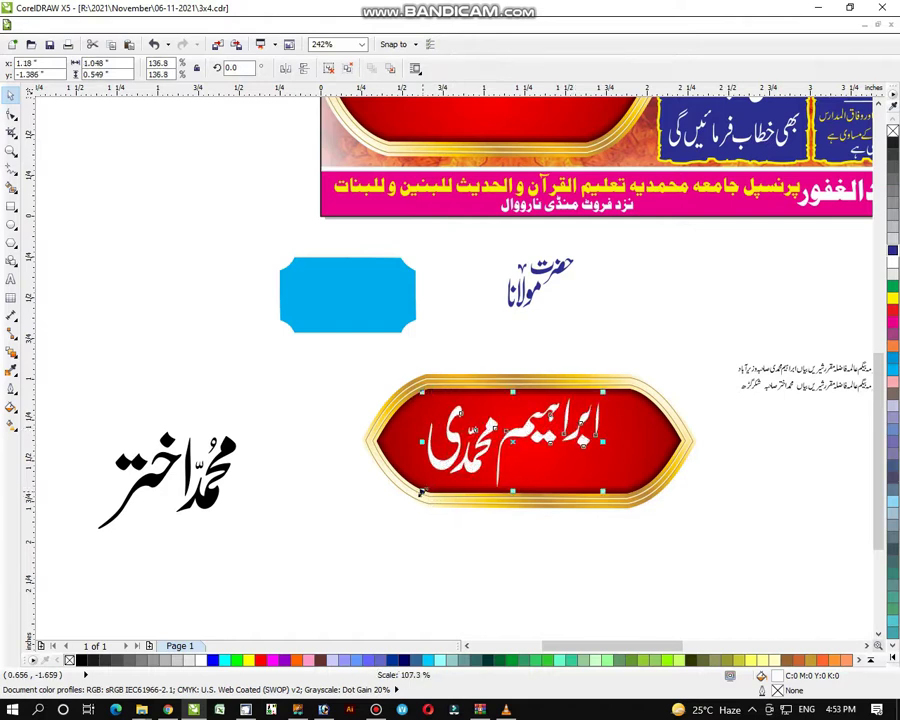
pyautogui.click(622, 286)
pyautogui.moveTo(535, 289); pyautogui.dragTo(478, 341)
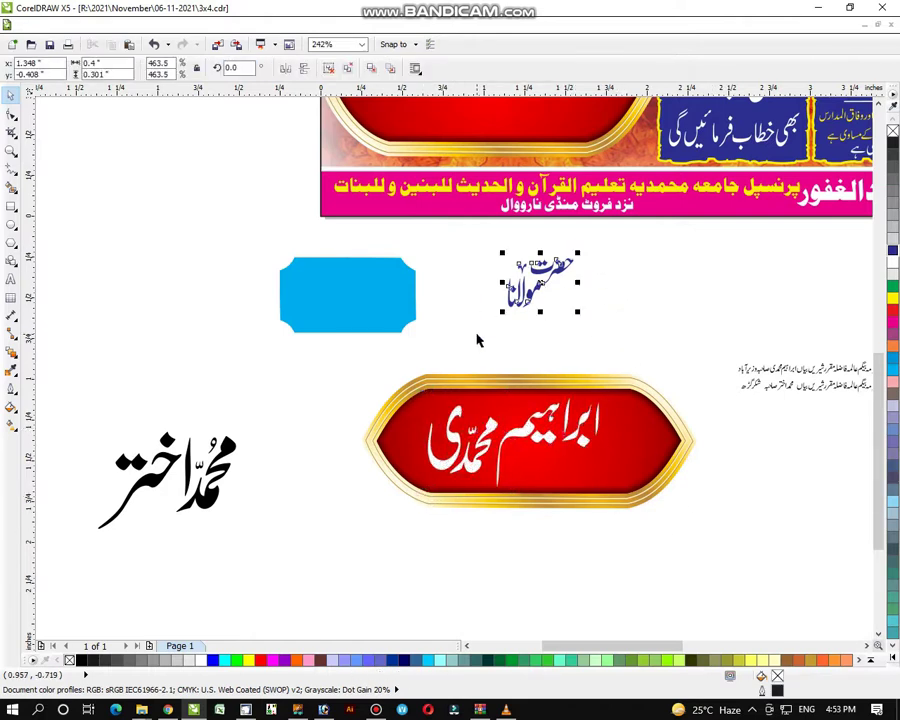
pyautogui.click(609, 291)
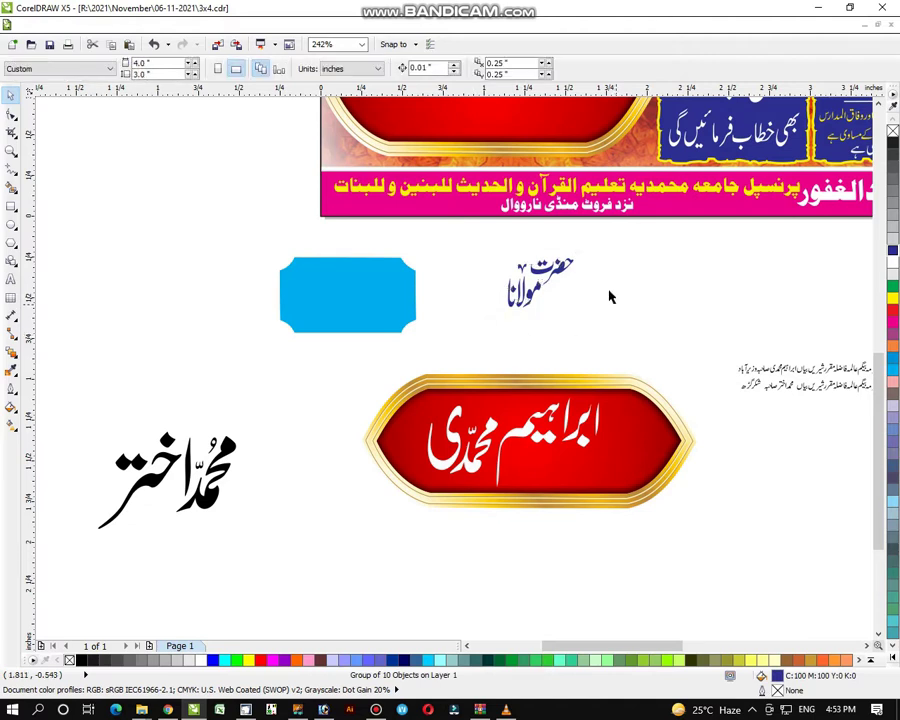
pyautogui.hotkey('ctrl', 'z')
pyautogui.moveTo(613, 255); pyautogui.dragTo(457, 343)
pyautogui.click(613, 291)
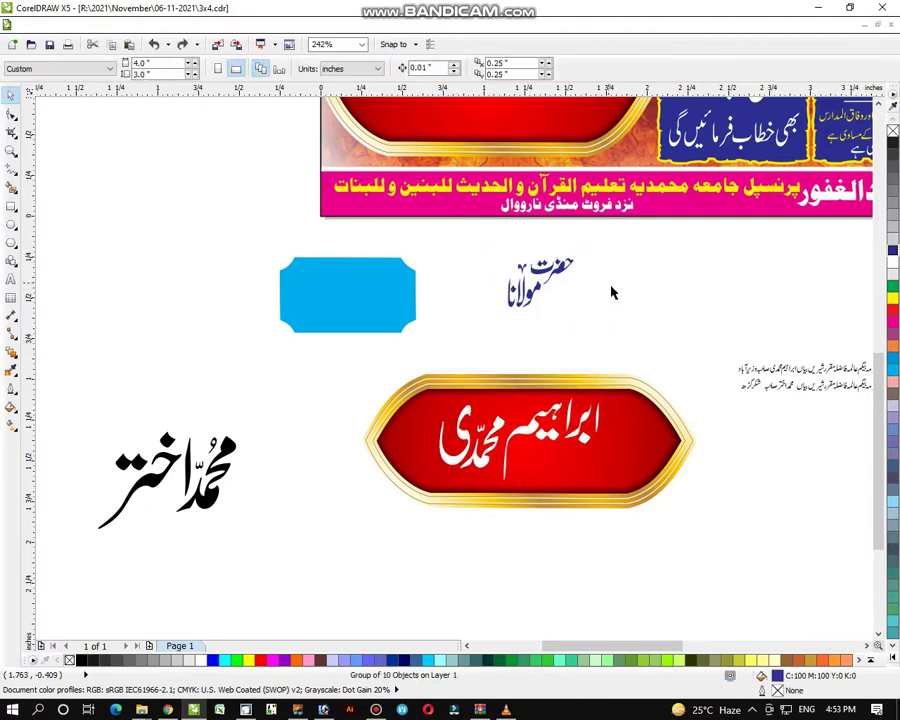
pyautogui.moveTo(548, 467); pyautogui.dragTo(612, 541)
pyautogui.moveTo(434, 486); pyautogui.dragTo(425, 491)
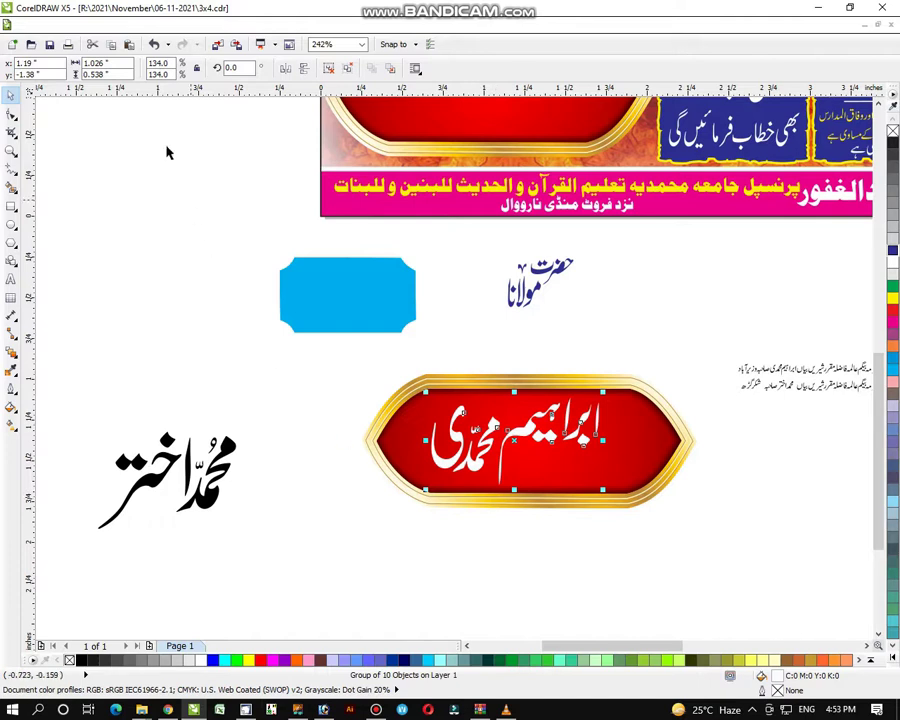
# Step: Move the word بیگم from the upper line of source text onto the red panel, just before the white name
pyautogui.click(8, 152)
pyautogui.rightClick(523, 415)
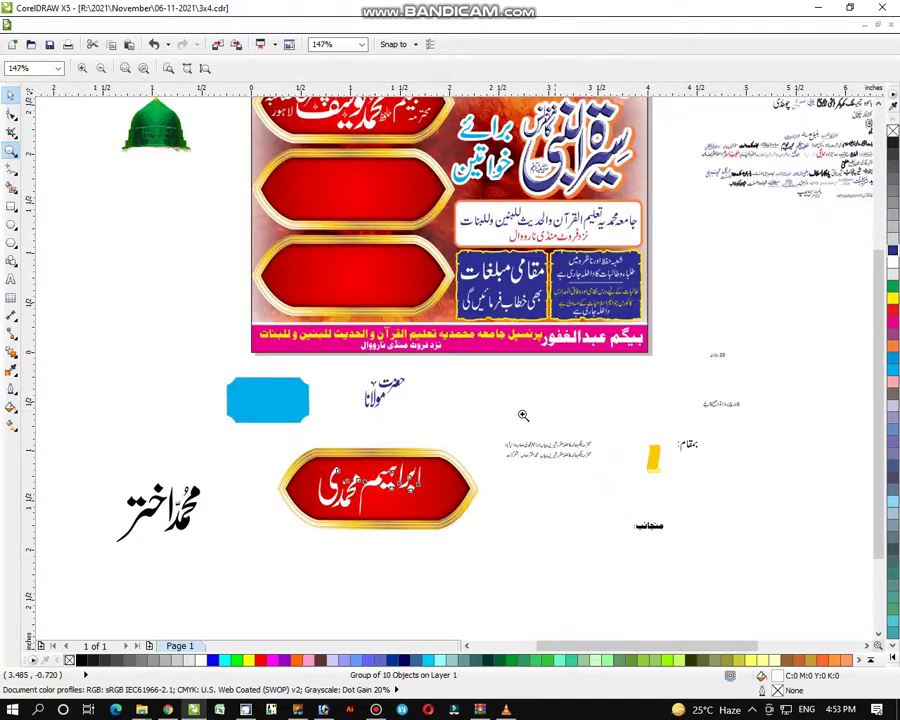
pyautogui.moveTo(303, 394); pyautogui.dragTo(626, 600)
pyautogui.rightClick(348, 432)
pyautogui.moveTo(237, 378); pyautogui.dragTo(637, 600)
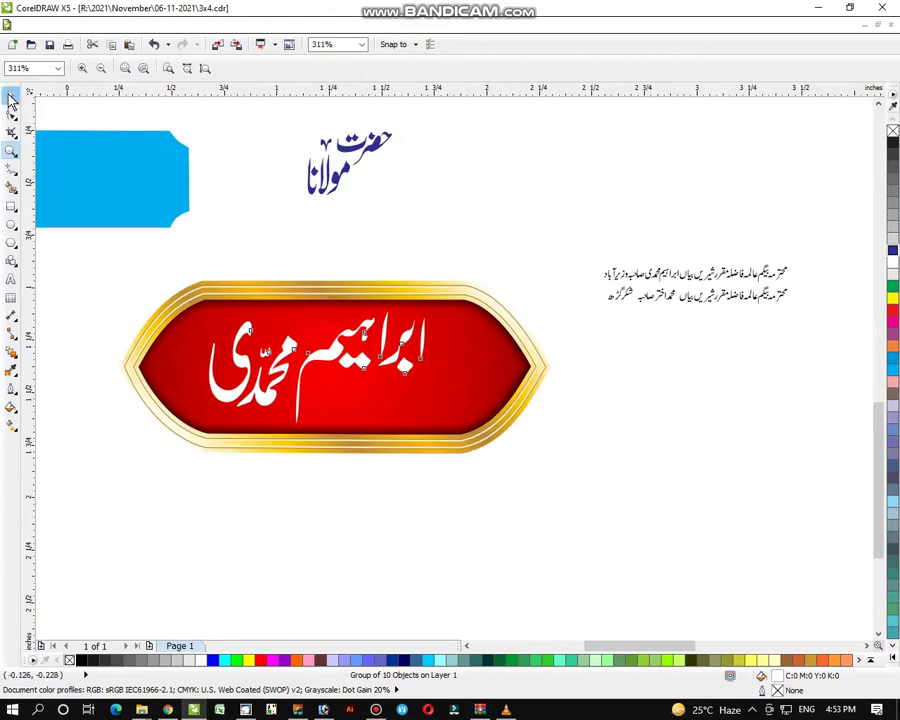
pyautogui.press('space')
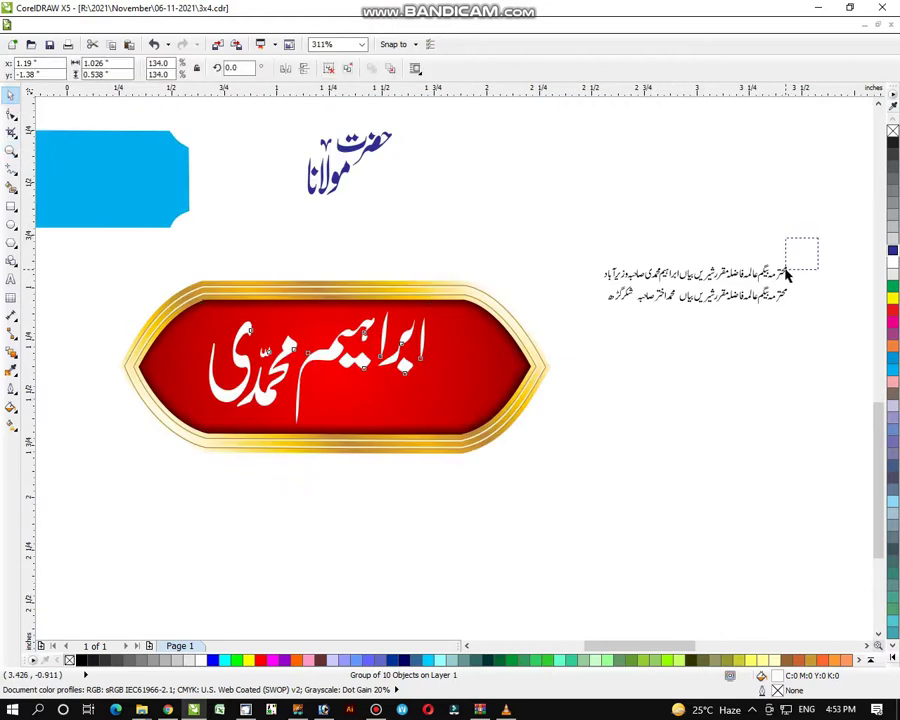
pyautogui.moveTo(786, 273); pyautogui.dragTo(766, 273)
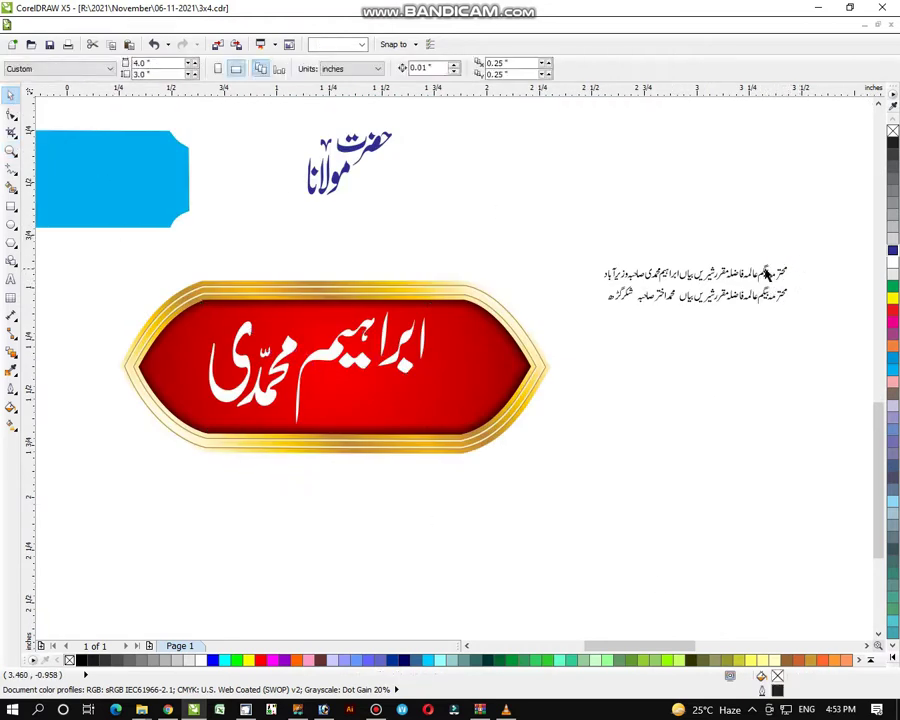
pyautogui.click(766, 273)
pyautogui.click(759, 248)
pyautogui.click(766, 273)
pyautogui.moveTo(766, 273); pyautogui.dragTo(465, 327)
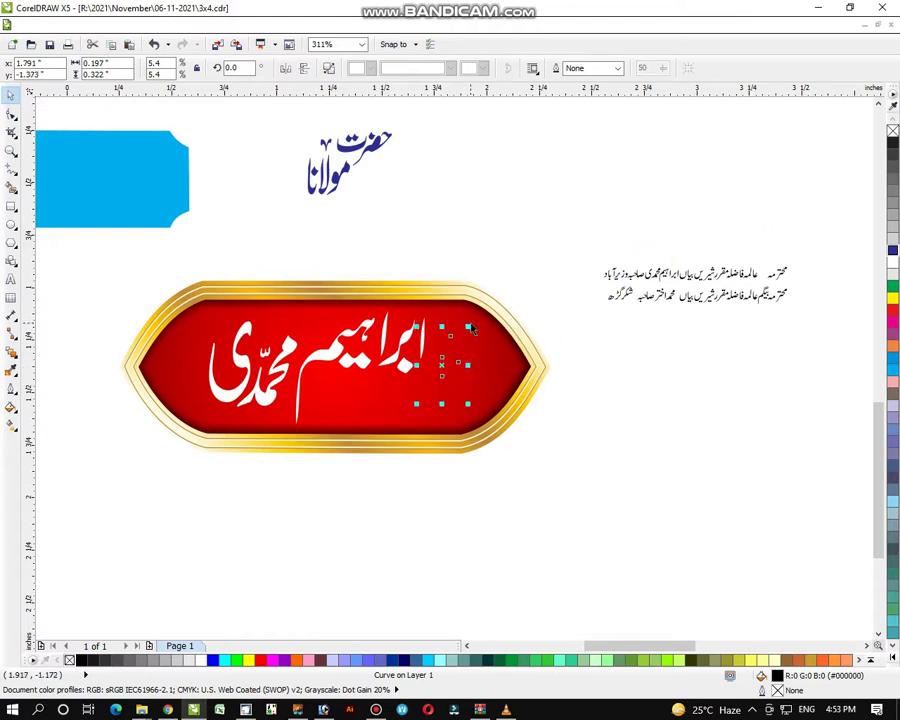
# Step: Enlarge بیگم to about 0.27 in wide and place an enlarged محترمہ beneath it on the red panel
pyautogui.keyDown('shift'); pyautogui.click(467, 311); pyautogui.keyUp('shift')
pyautogui.moveTo(589, 252); pyautogui.dragTo(416, 489)
pyautogui.moveTo(468, 326); pyautogui.dragTo(478, 314)
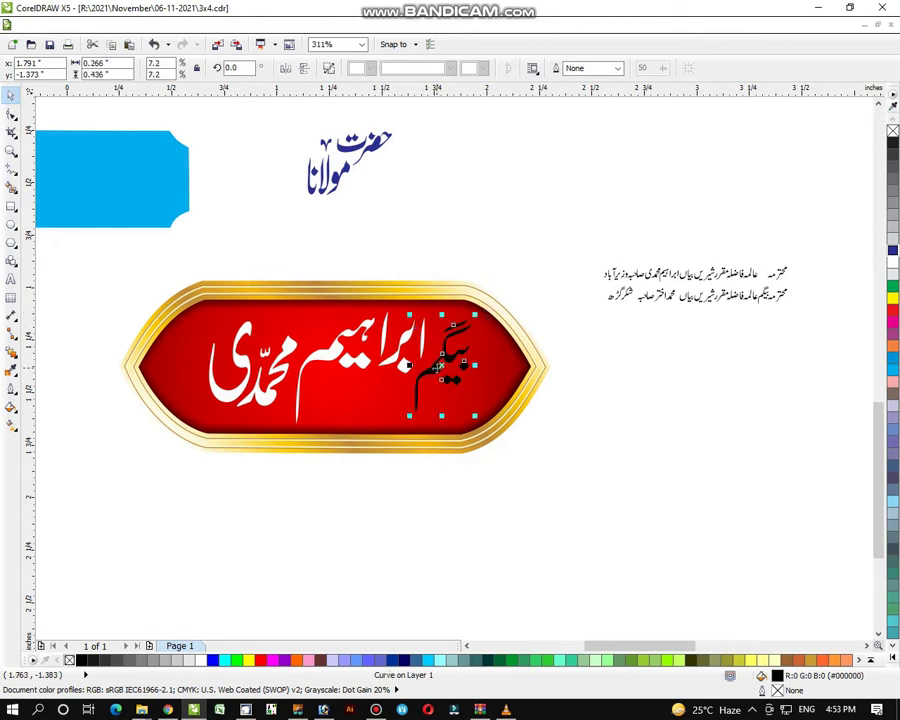
pyautogui.click(772, 378)
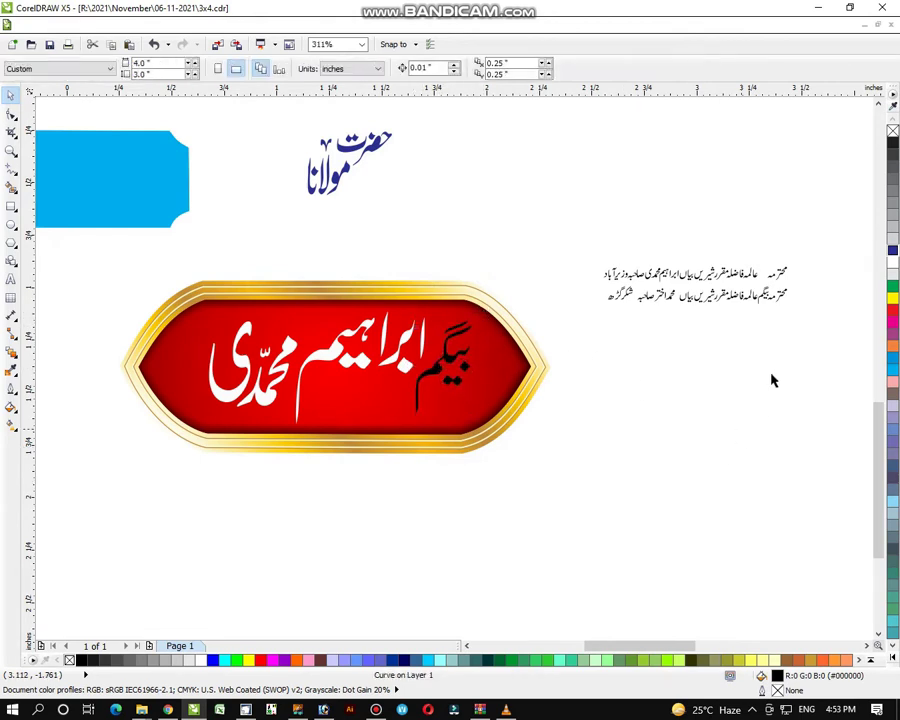
pyautogui.moveTo(812, 248); pyautogui.dragTo(503, 375)
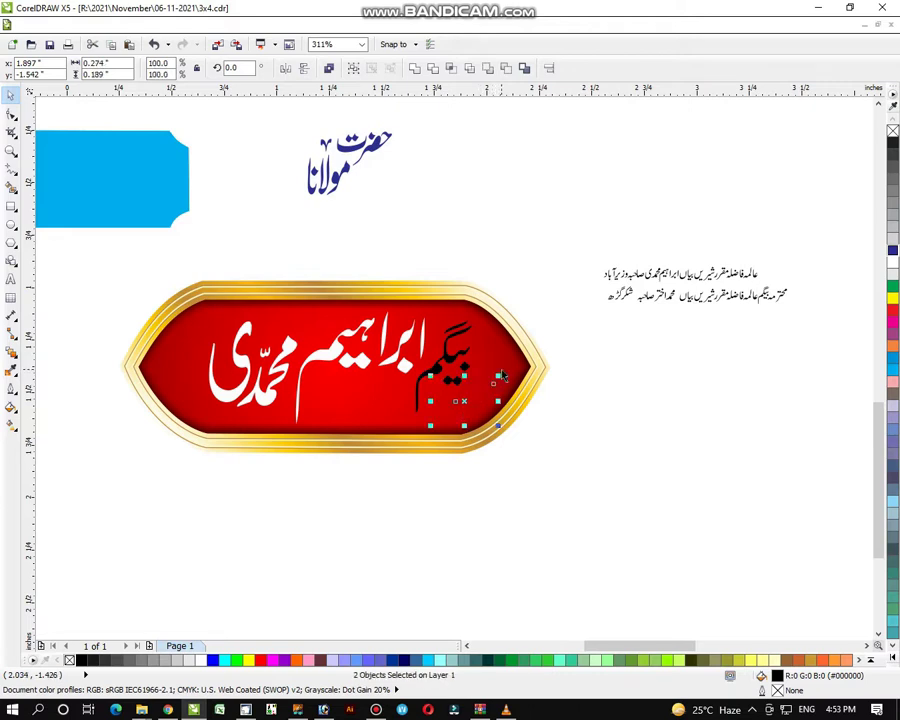
pyautogui.click(645, 437)
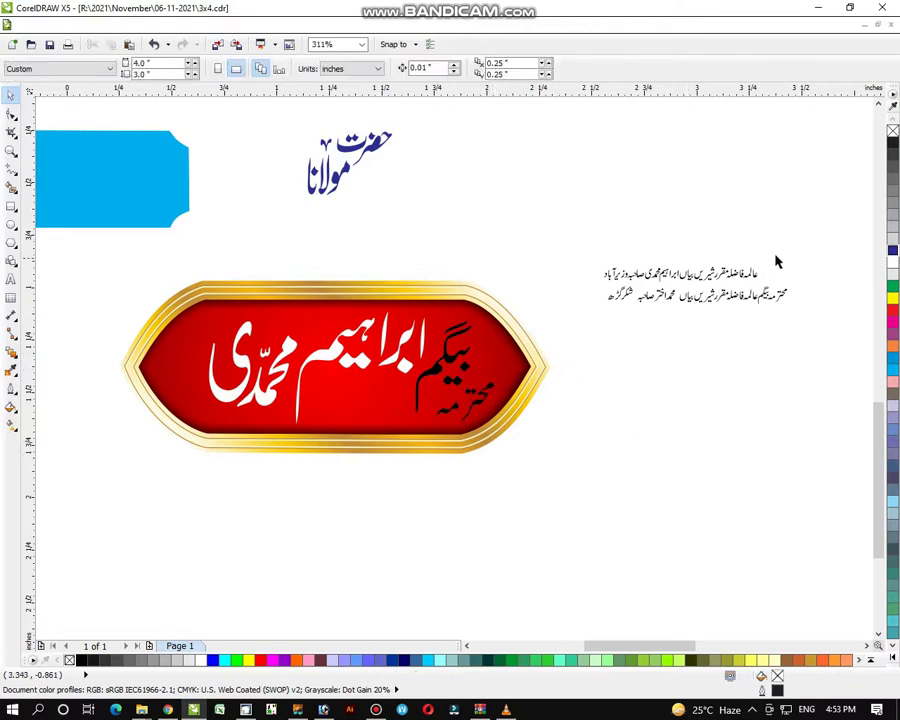
# Step: Place the honorific عالمہ فاضلہ from the source text beneath the name on the red panel, slightly enlarged and filled white
pyautogui.moveTo(779, 254); pyautogui.dragTo(725, 293)
pyautogui.moveTo(725, 293); pyautogui.dragTo(368, 385)
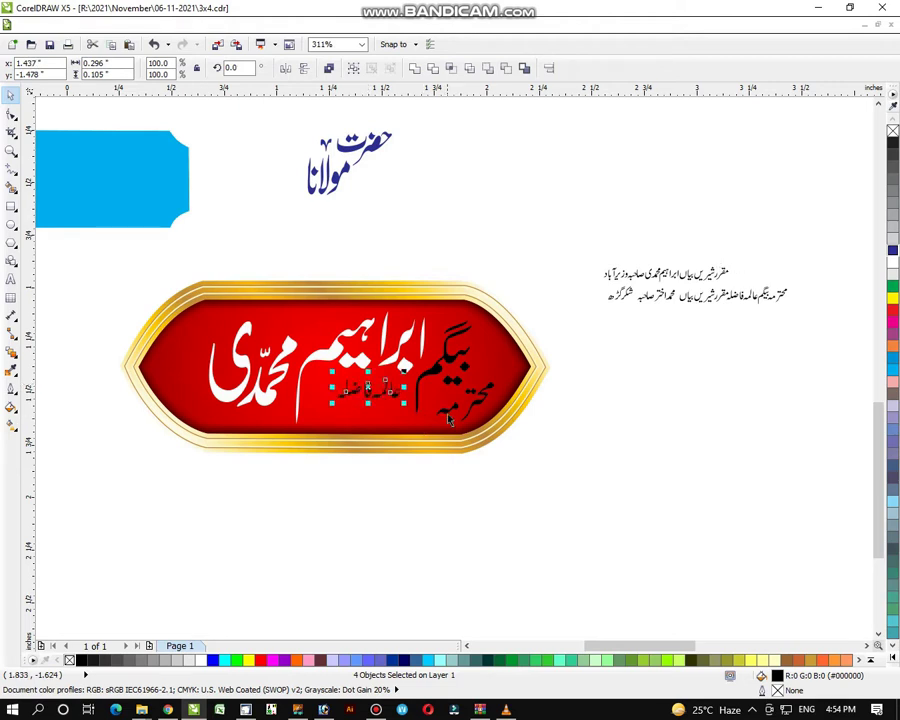
pyautogui.moveTo(330, 405); pyautogui.dragTo(321, 408)
pyautogui.click(769, 420)
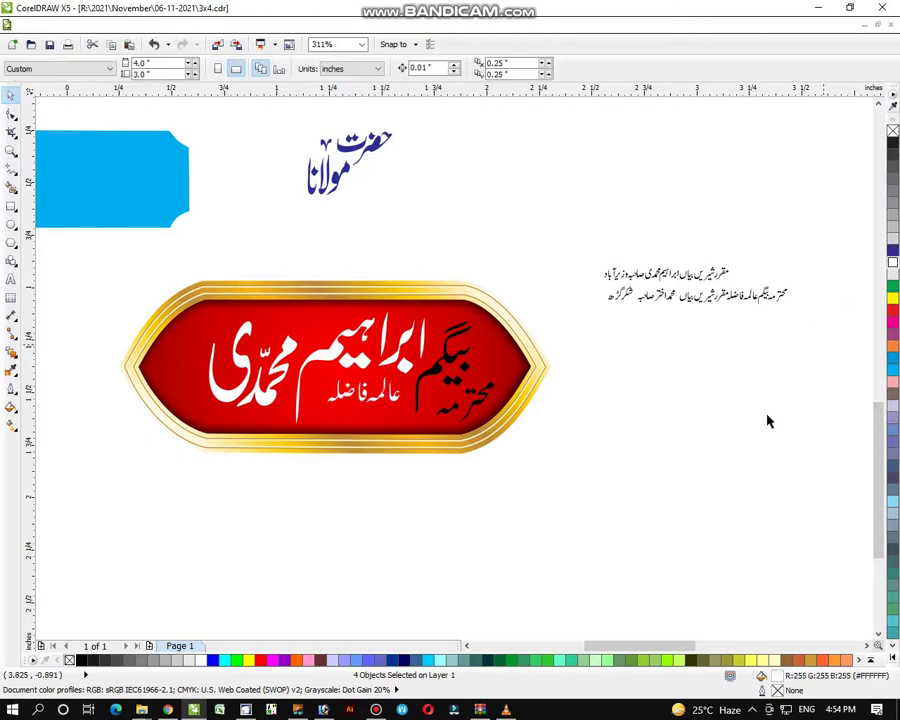
# Step: Place مقرر شیریں بیاں as an enlarged group above the panel's name and move the plain-text name out of the upper source line
pyautogui.moveTo(721, 279); pyautogui.dragTo(677, 292)
pyautogui.moveTo(748, 299); pyautogui.dragTo(264, 337)
pyautogui.hotkey('ctrl', 'g')
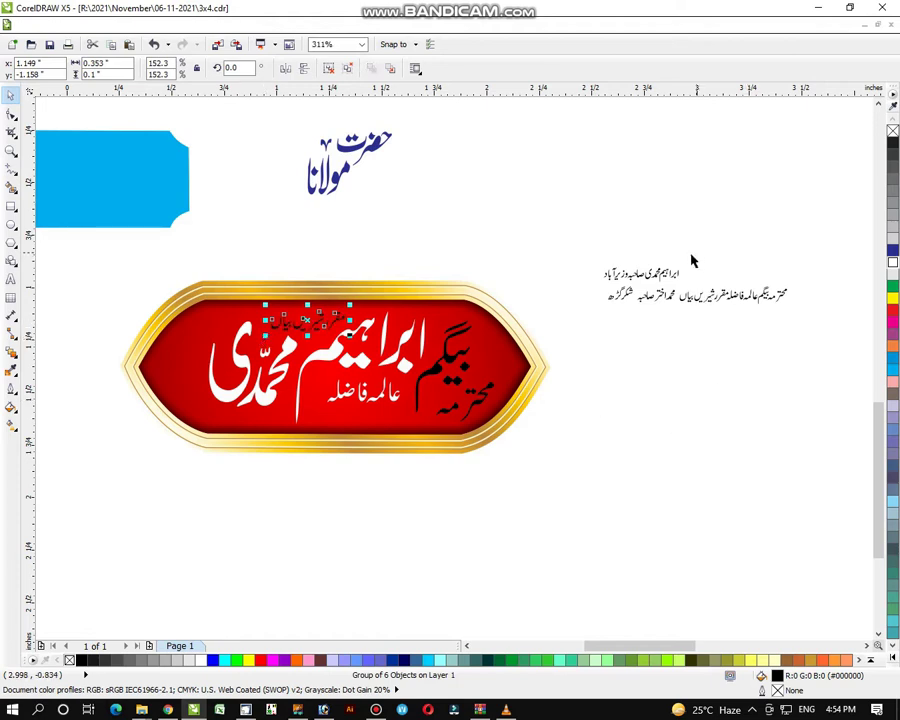
pyautogui.moveTo(692, 254); pyautogui.dragTo(671, 224)
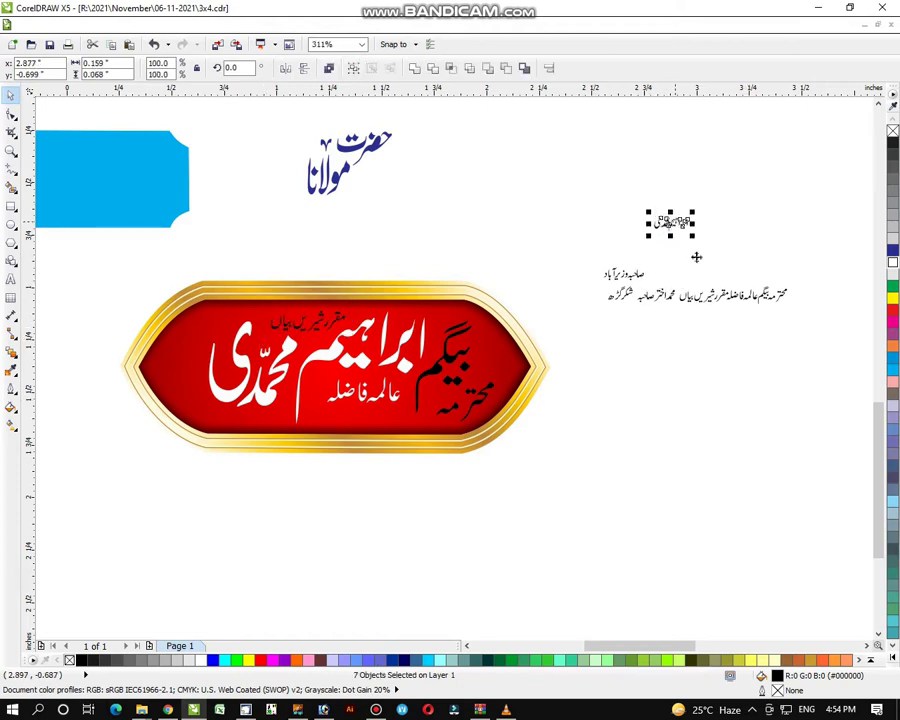
# Step: Delete the plain-text name and the blue حضرت مولانا lettering from the blank area around the red panel
pyautogui.press('Delete')
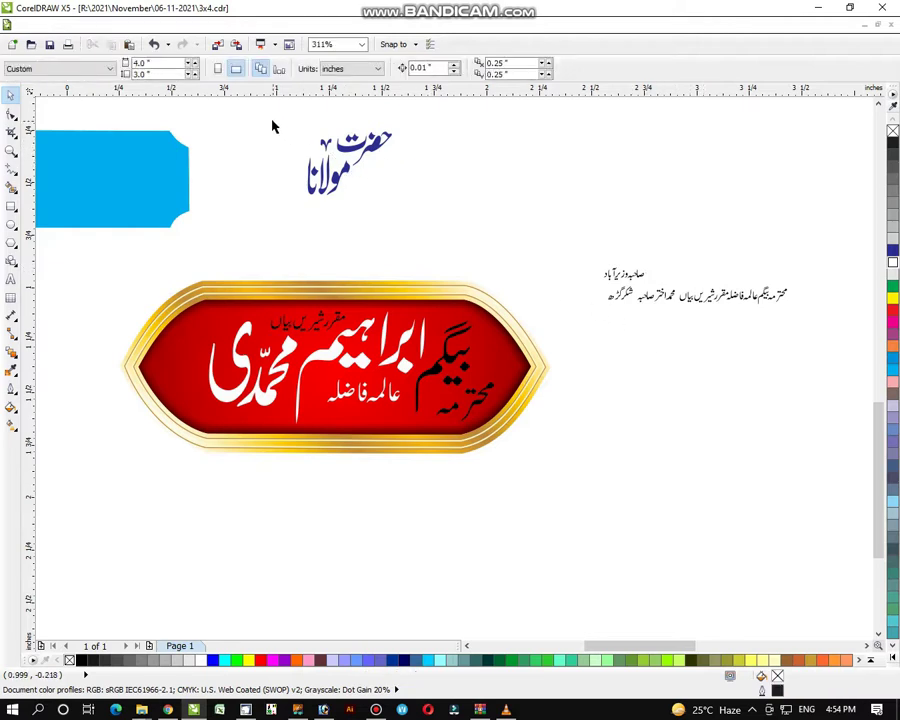
pyautogui.moveTo(279, 113); pyautogui.dragTo(458, 242)
pyautogui.press('Delete')
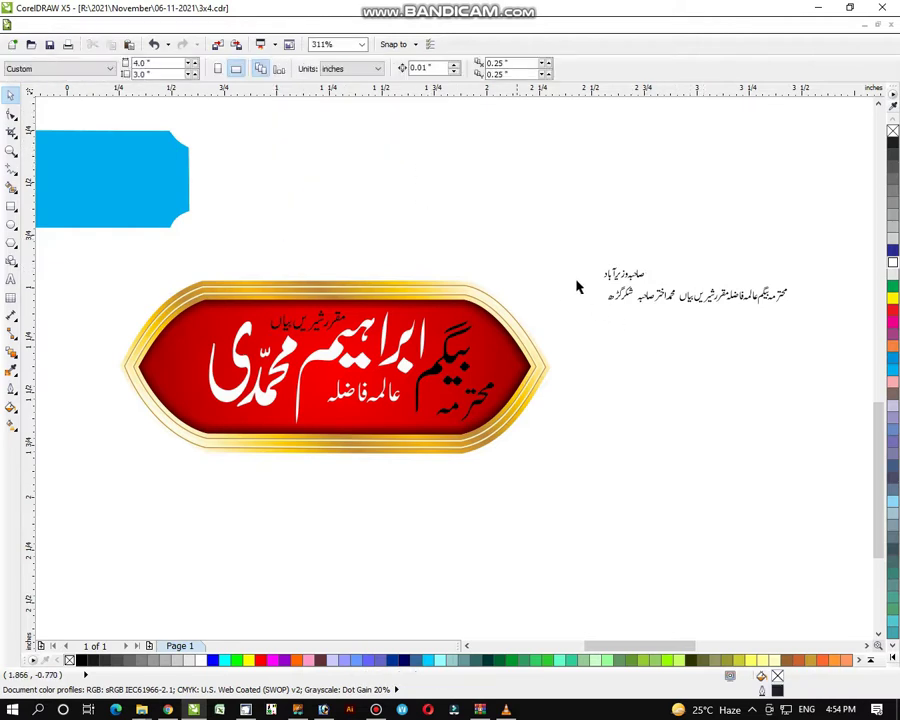
# Step: Place صاحبہ and the city وزیرآباد beneath it after the panel's name, each enlarged to about 0.27 in wide
pyautogui.moveTo(640, 273)
pyautogui.mouseDown()
pyautogui.moveTo(657, 285)
pyautogui.moveTo(657, 253)
pyautogui.moveTo(673, 256)
pyautogui.moveTo(428, 211)
pyautogui.moveTo(336, 211)
pyautogui.mouseUp()
pyautogui.moveTo(420, 174)
pyautogui.mouseDown()
pyautogui.moveTo(340, 235)
pyautogui.moveTo(239, 291)
pyautogui.moveTo(152, 361)
pyautogui.mouseUp()
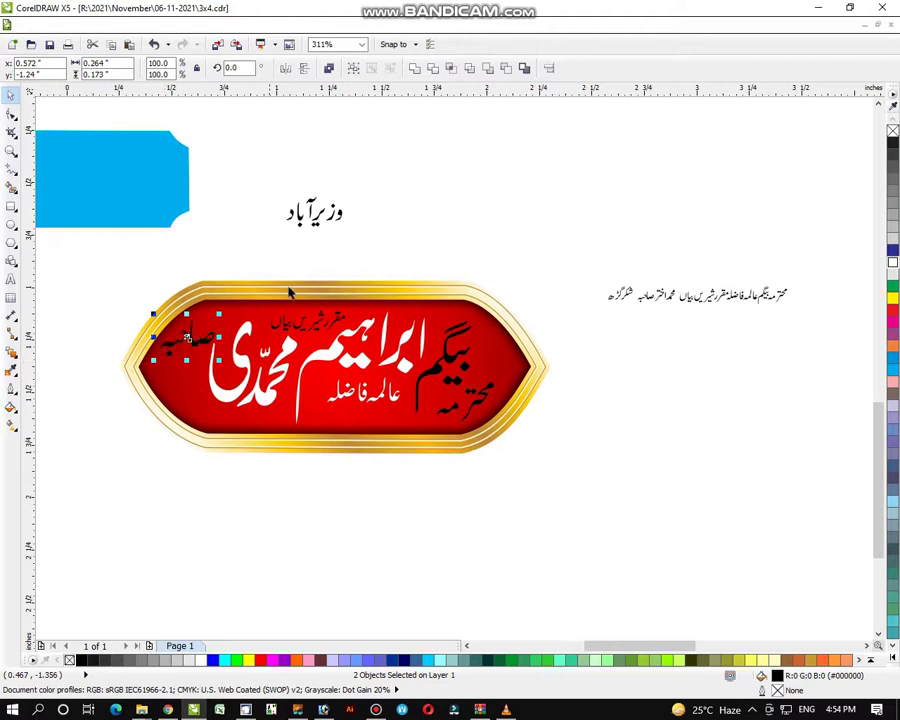
pyautogui.moveTo(364, 181); pyautogui.dragTo(171, 373)
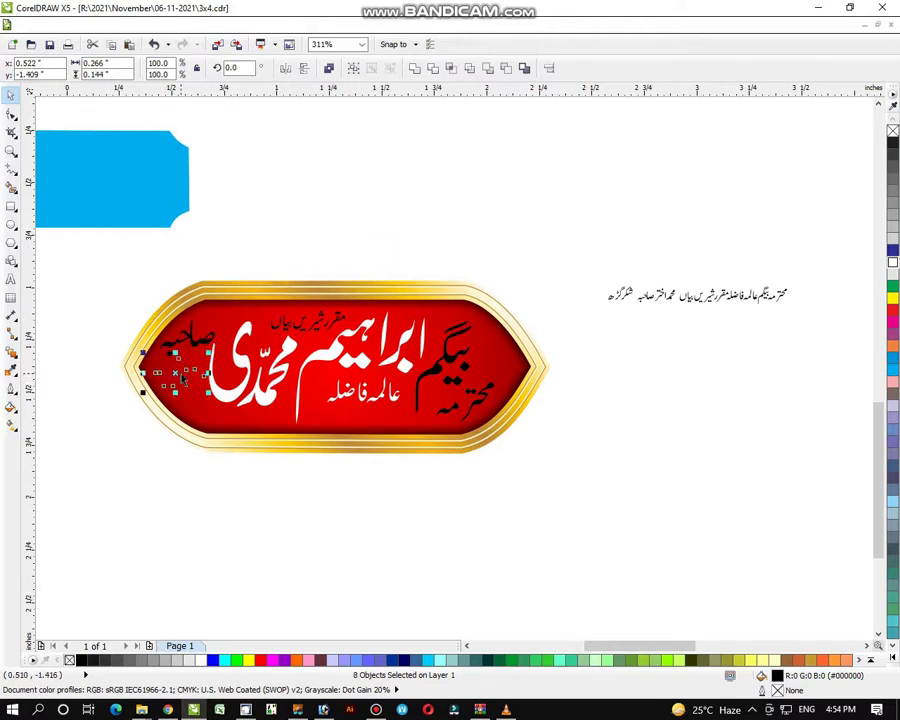
# Step: Fill all the lettering on the red panel with white
pyautogui.moveTo(582, 261); pyautogui.dragTo(135, 504)
pyautogui.click(891, 262)
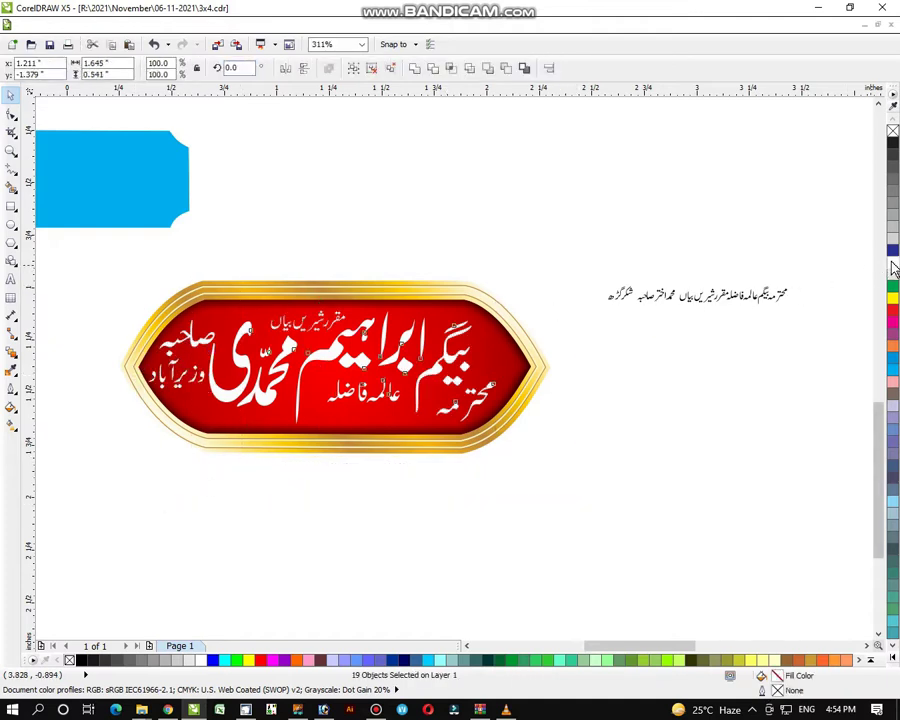
pyautogui.click(549, 479)
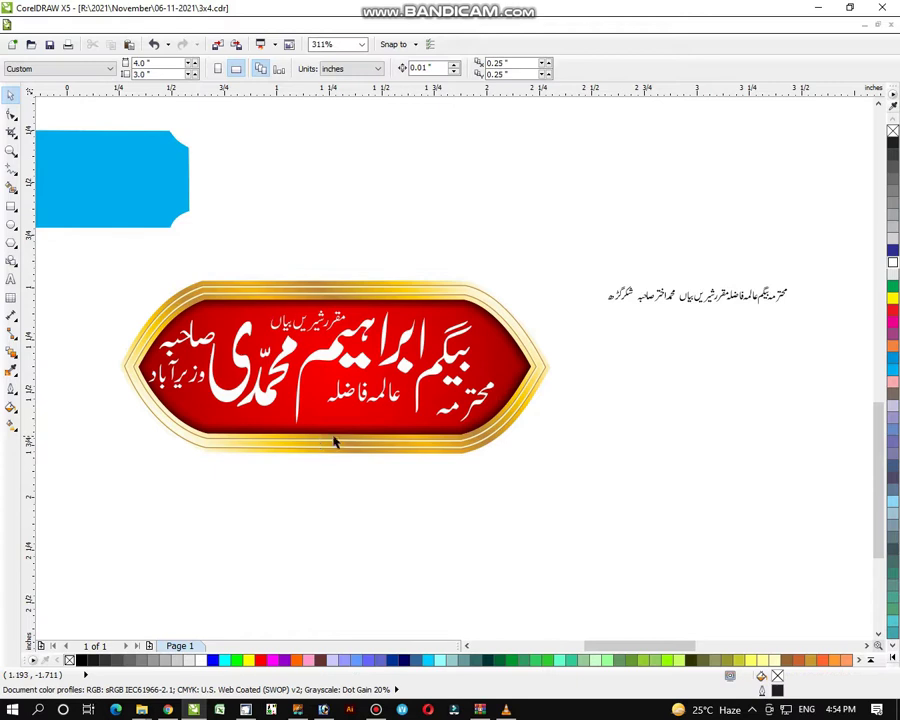
# Step: Group the gold-edged red panel together with all of its white lettering
pyautogui.moveTo(359, 438); pyautogui.dragTo(379, 470)
pyautogui.hotkey('ctrl', 'z')
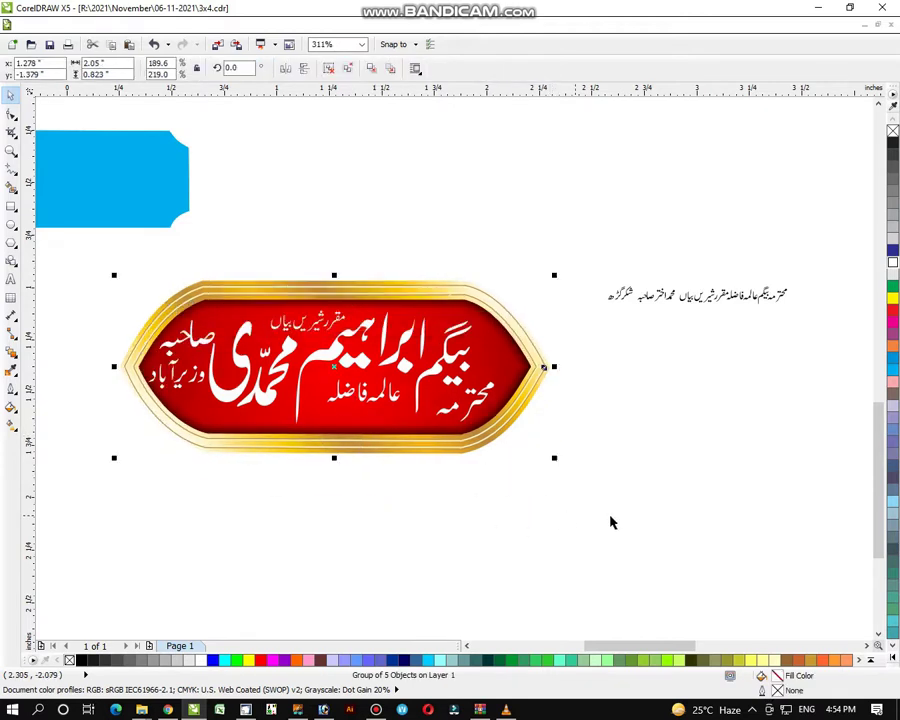
pyautogui.moveTo(90, 253); pyautogui.dragTo(573, 553)
pyautogui.hotkey('ctrl', 'g')
pyautogui.click(583, 539)
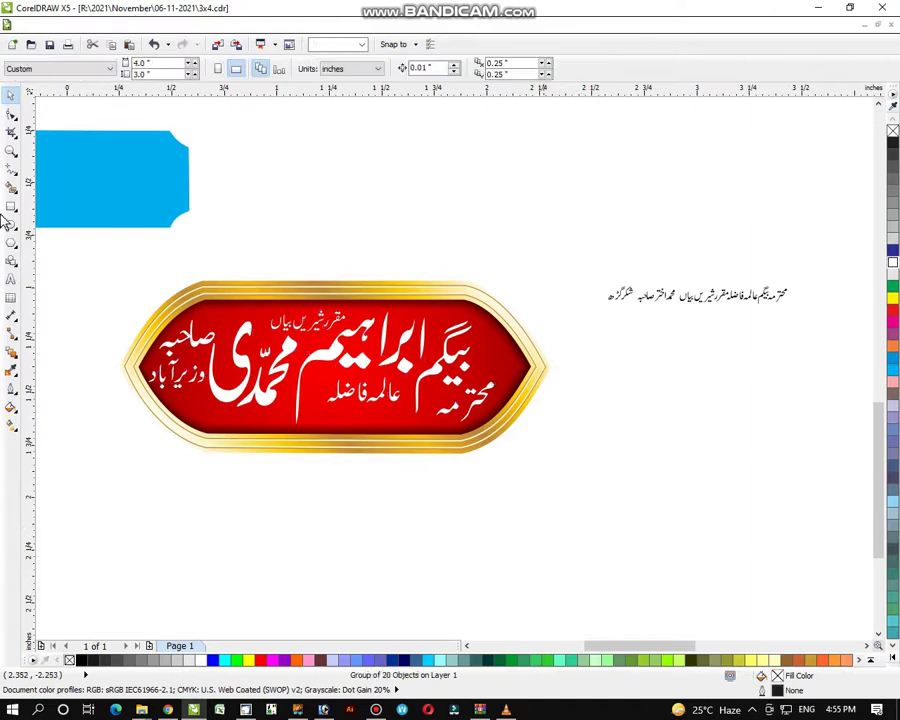
# Step: Align the finished lettered panel centrally over the upper empty red panel on the banner
pyautogui.click(13, 151)
pyautogui.rightClick(371, 268)
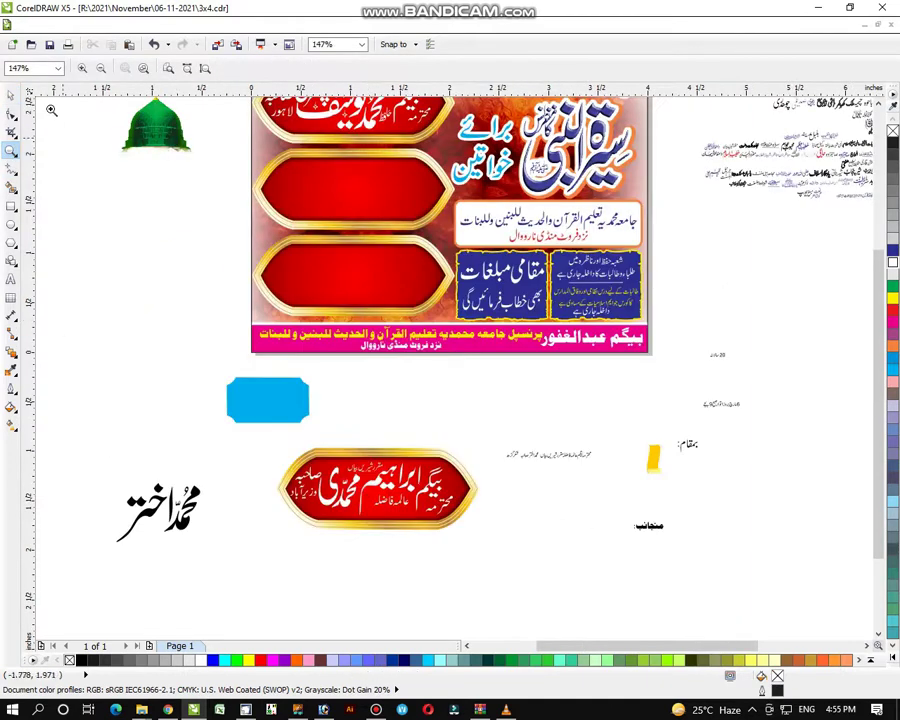
pyautogui.click(11, 97)
pyautogui.click(404, 480)
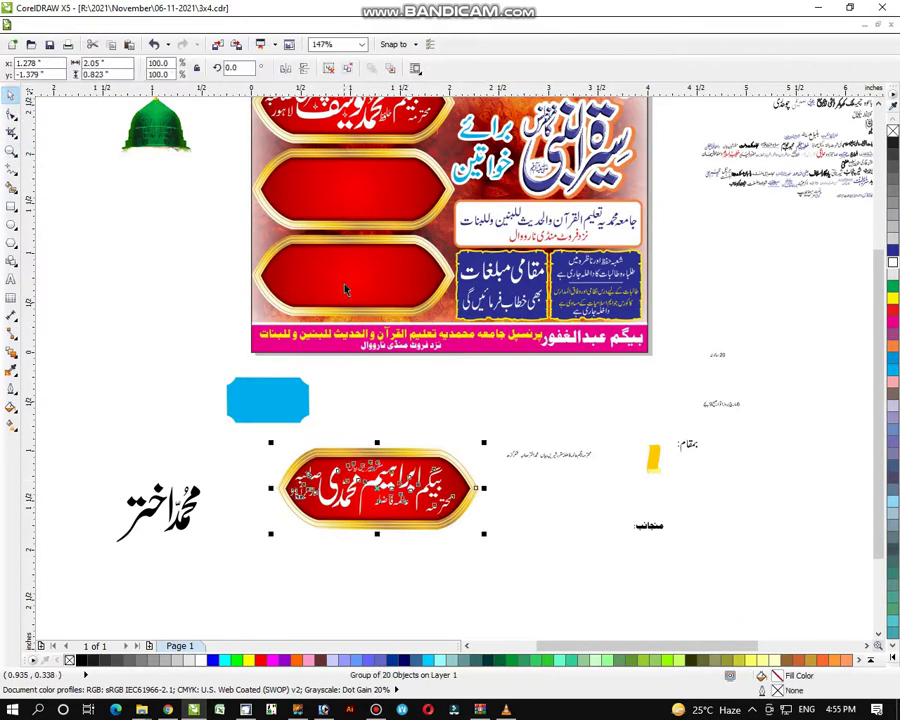
pyautogui.keyDown('shift'); pyautogui.click(361, 196); pyautogui.keyUp('shift')
pyautogui.press('c')
pyautogui.press('e')
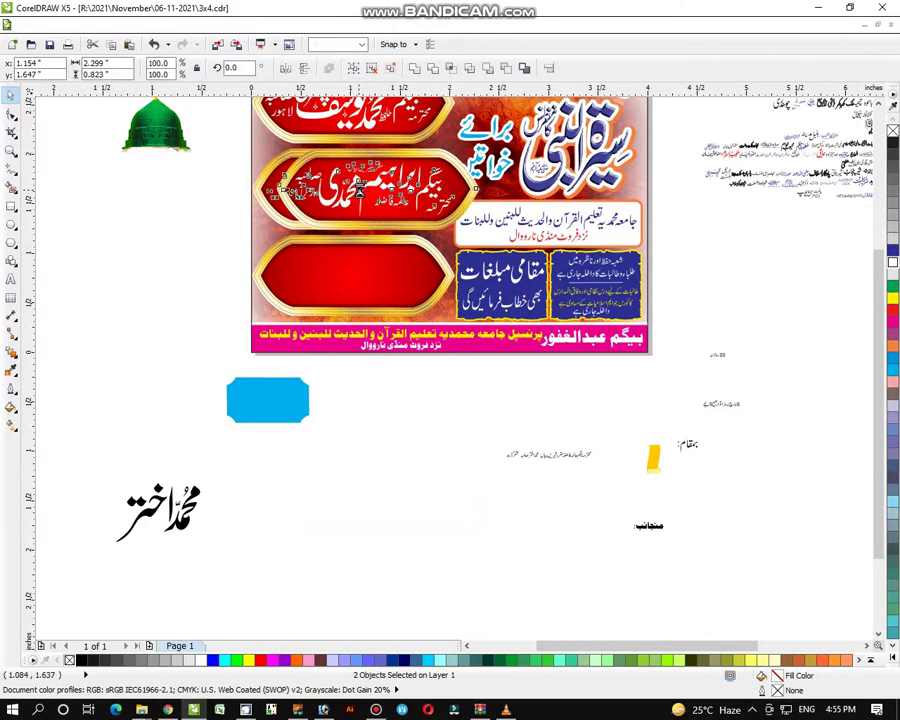
pyautogui.click(391, 404)
# Step: Move the last empty red panel off the banner into the blank area below it
pyautogui.moveTo(386, 296); pyautogui.dragTo(456, 526)
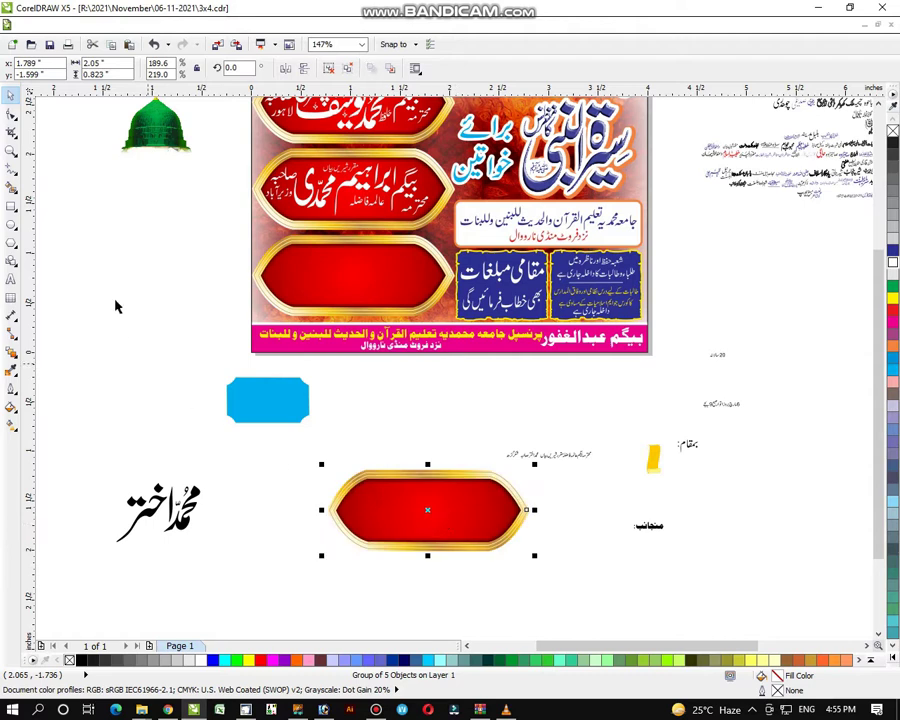
pyautogui.click(12, 152)
pyautogui.moveTo(227, 347); pyautogui.dragTo(790, 630)
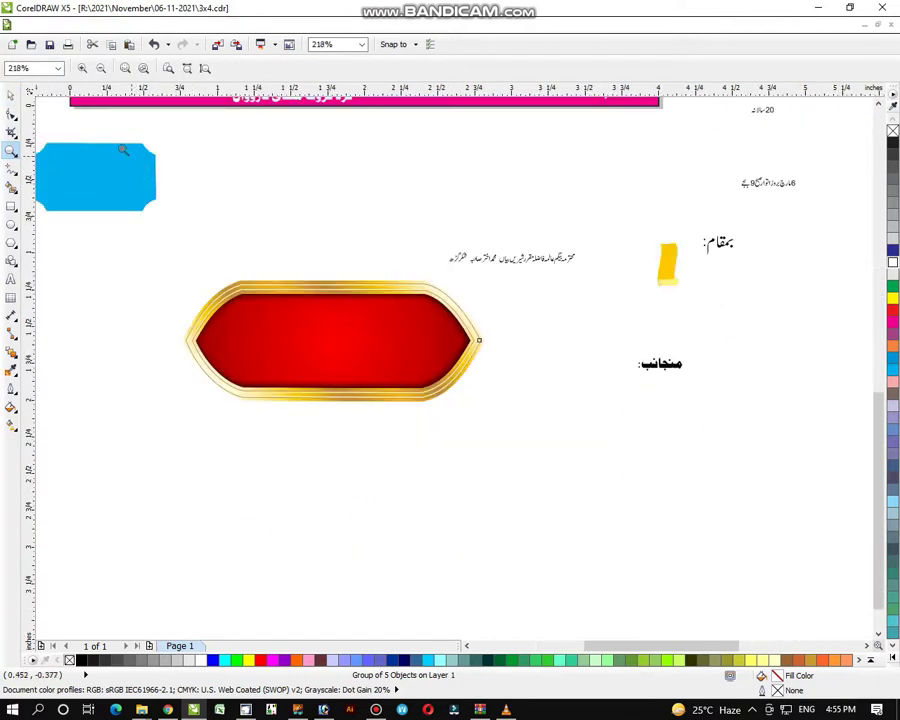
# Step: Delete the blue notched shape beside the empty red panel
pyautogui.click(8, 97)
pyautogui.click(121, 201)
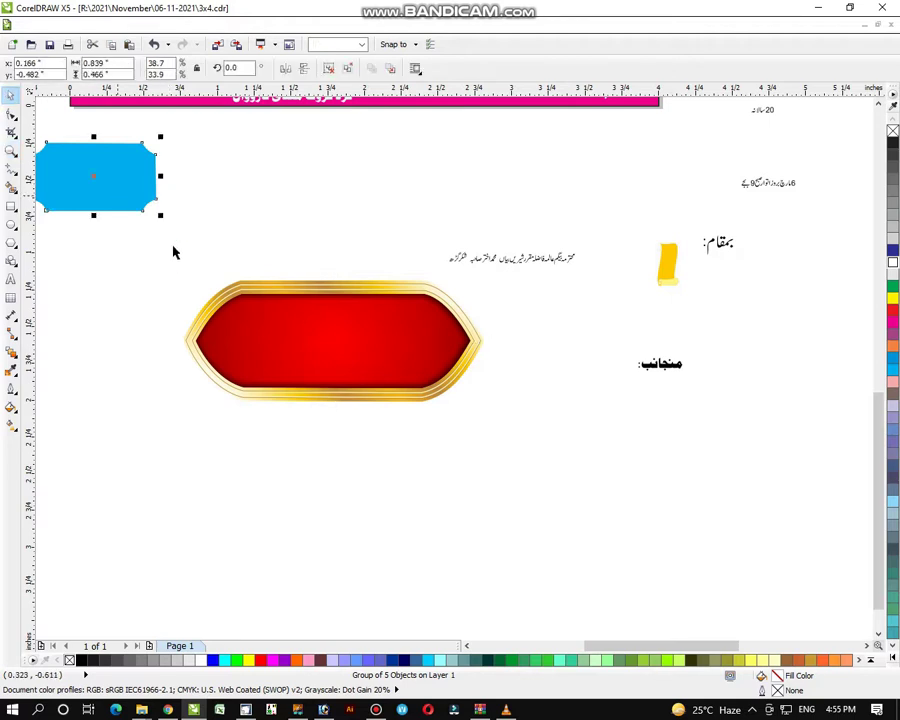
pyautogui.press('Delete')
pyautogui.click(603, 241)
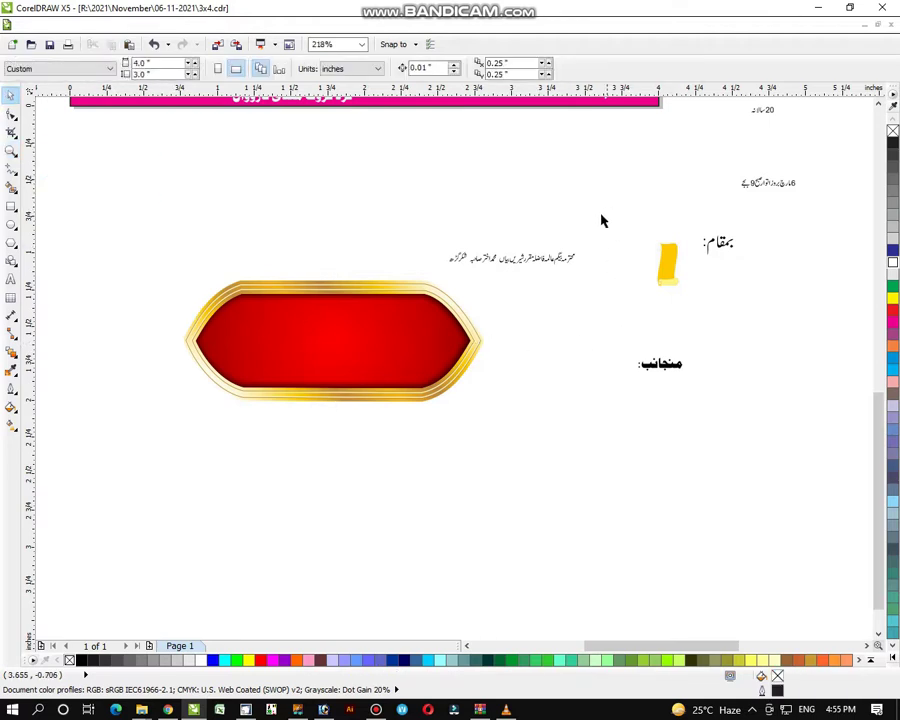
# Step: Move the black calligraphic name onto the empty red panel and bring it to the front
pyautogui.moveTo(603, 221); pyautogui.dragTo(414, 285)
pyautogui.click(80, 196)
pyautogui.rightClick(161, 195)
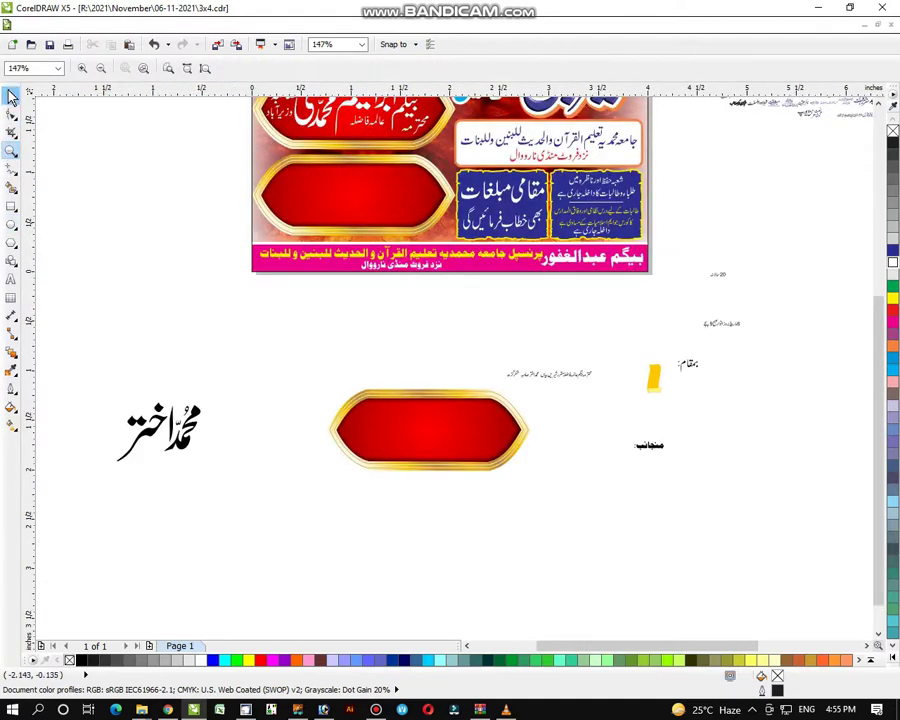
pyautogui.click(10, 95)
pyautogui.moveTo(85, 362); pyautogui.dragTo(219, 514)
pyautogui.moveTo(181, 443); pyautogui.dragTo(456, 443)
pyautogui.hotkey('shift', 'pageup')
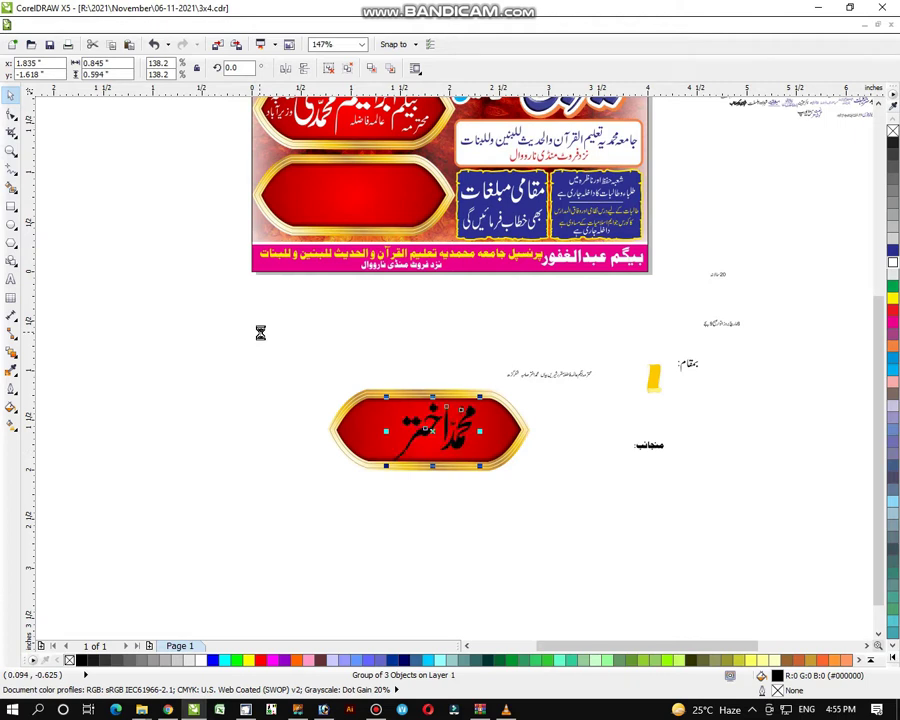
# Step: Enlarge بیگم from the source text to about 0.27 in wide and place it just before the panel's name
pyautogui.moveTo(291, 321); pyautogui.dragTo(613, 470)
pyautogui.moveTo(112, 178); pyautogui.dragTo(838, 582)
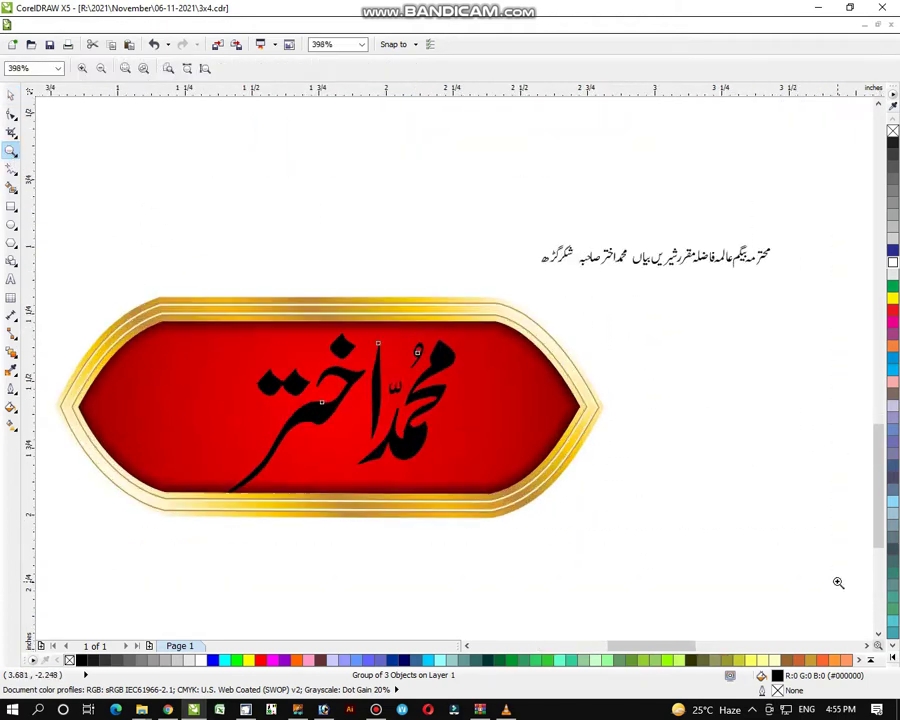
pyautogui.click(10, 97)
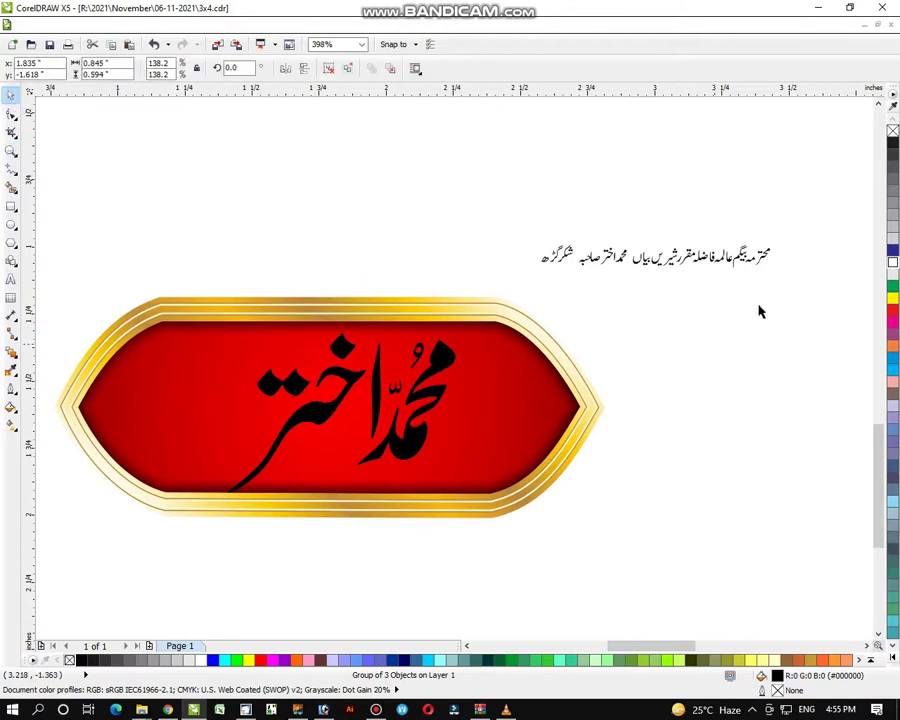
pyautogui.click(760, 310)
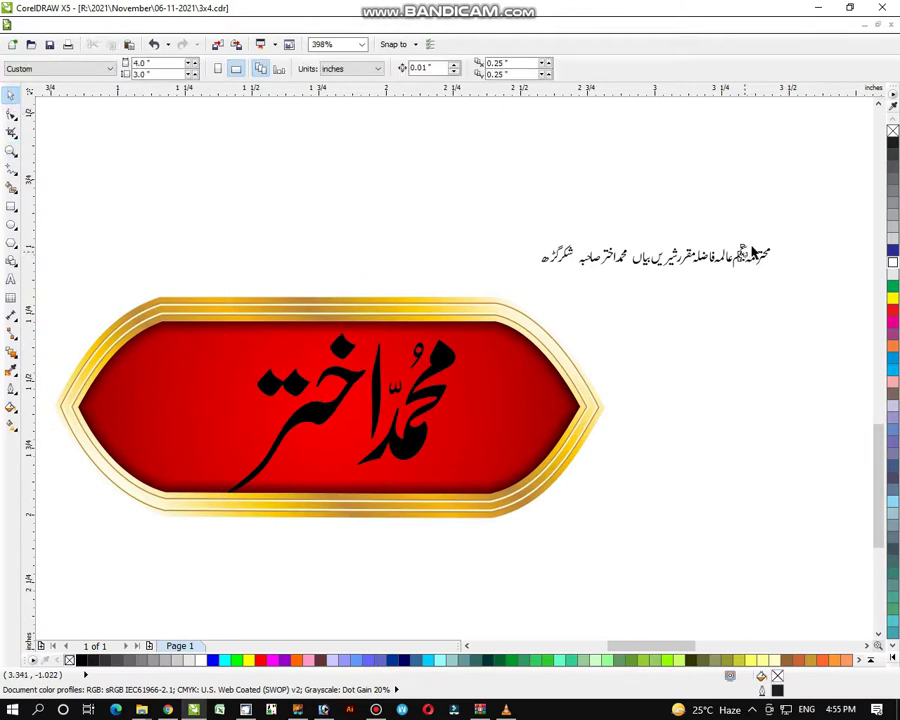
pyautogui.click(755, 253)
pyautogui.moveTo(756, 243); pyautogui.dragTo(773, 201)
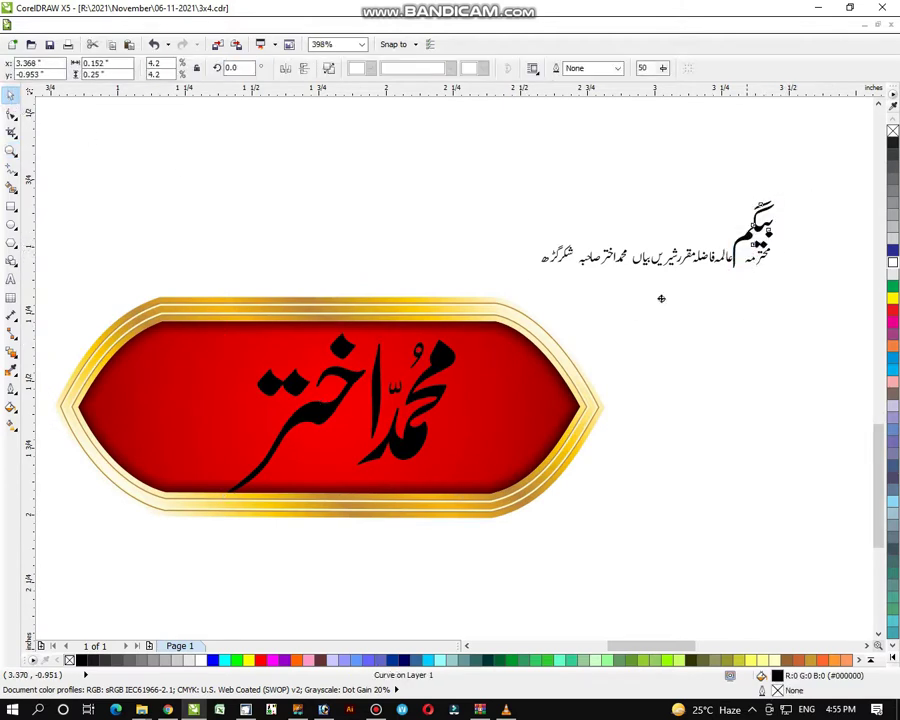
pyautogui.moveTo(661, 298); pyautogui.dragTo(514, 331)
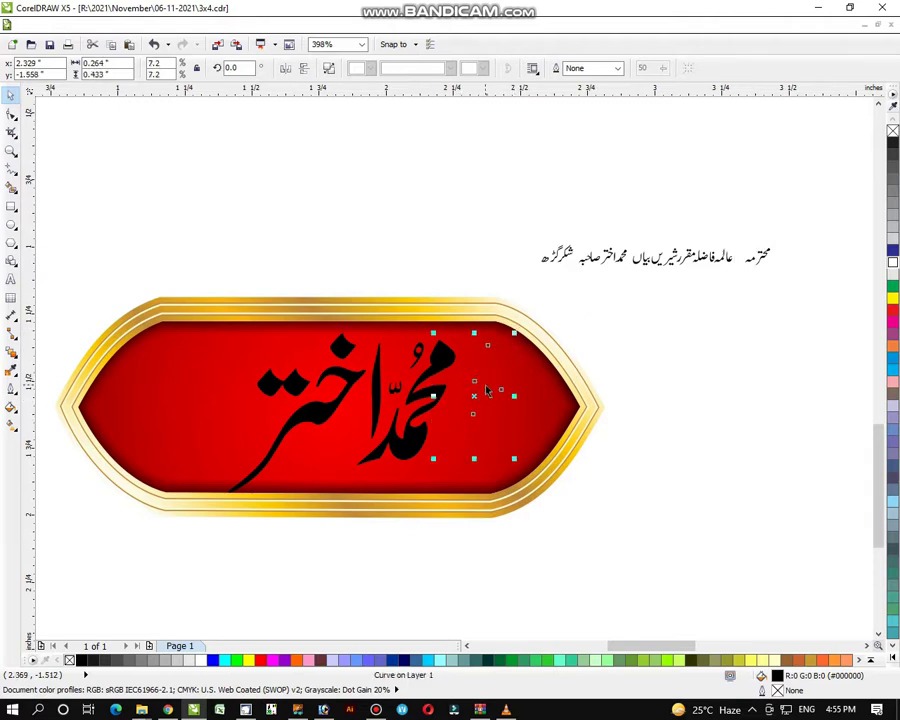
pyautogui.moveTo(436, 461); pyautogui.dragTo(433, 465)
pyautogui.moveTo(470, 395); pyautogui.dragTo(472, 401)
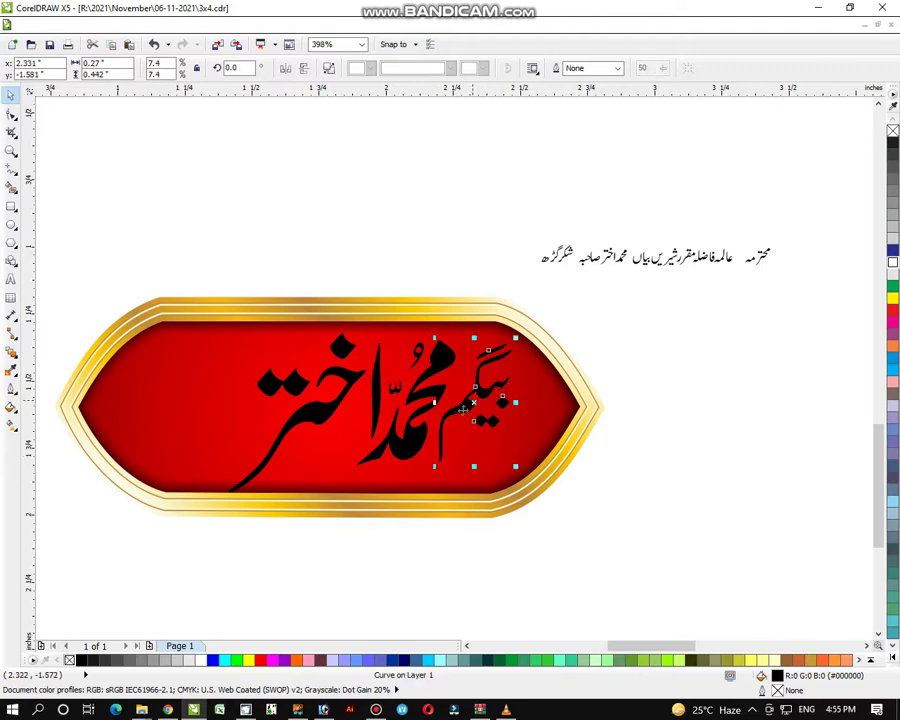
# Step: Group بیگم with the calligraphic name and centre the group horizontally on the red panel
pyautogui.keyDown('shift'); pyautogui.click(417, 442); pyautogui.keyUp('shift')
pyautogui.hotkey('ctrl', 'g')
pyautogui.keyDown('shift'); pyautogui.click(525, 446); pyautogui.keyUp('shift')
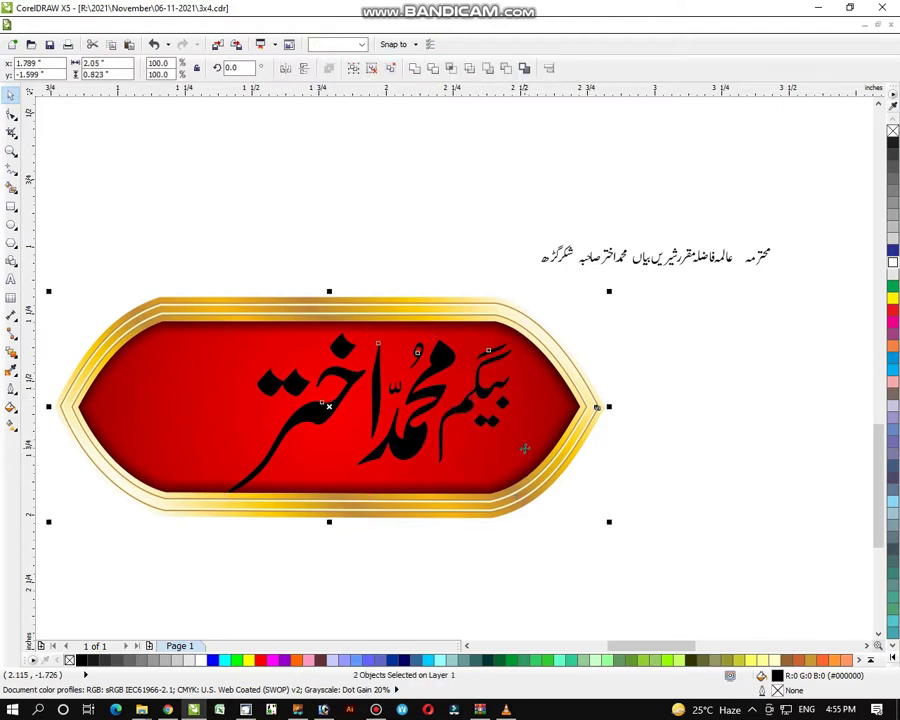
pyautogui.press('c')
pyautogui.click(657, 466)
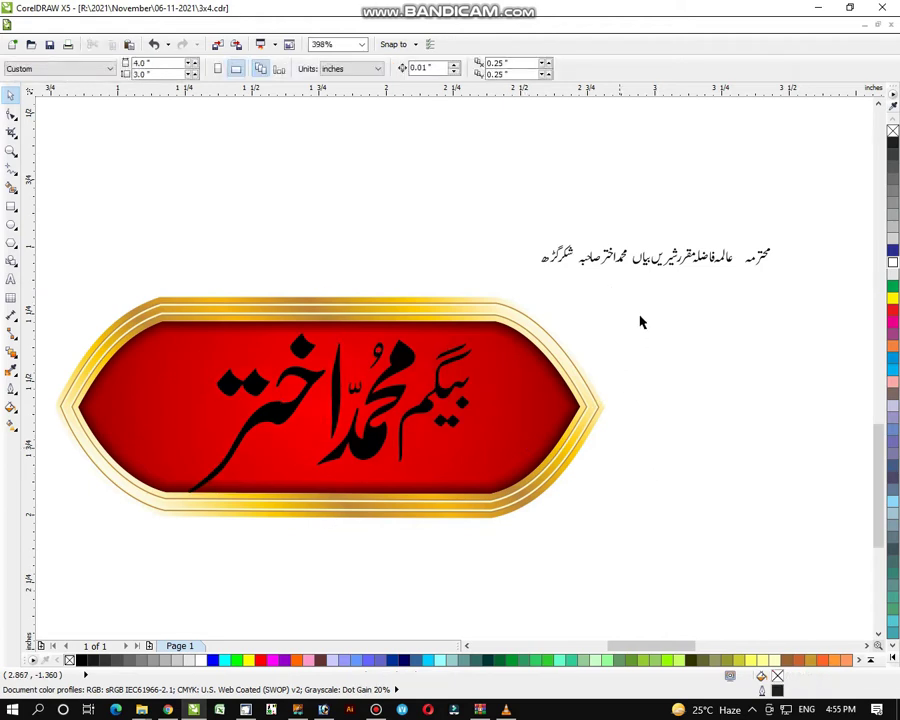
# Step: Enlarge محترمہ from the source text to about 0.26 in wide and place it beneath بیگم on the panel
pyautogui.moveTo(745, 295); pyautogui.dragTo(715, 312)
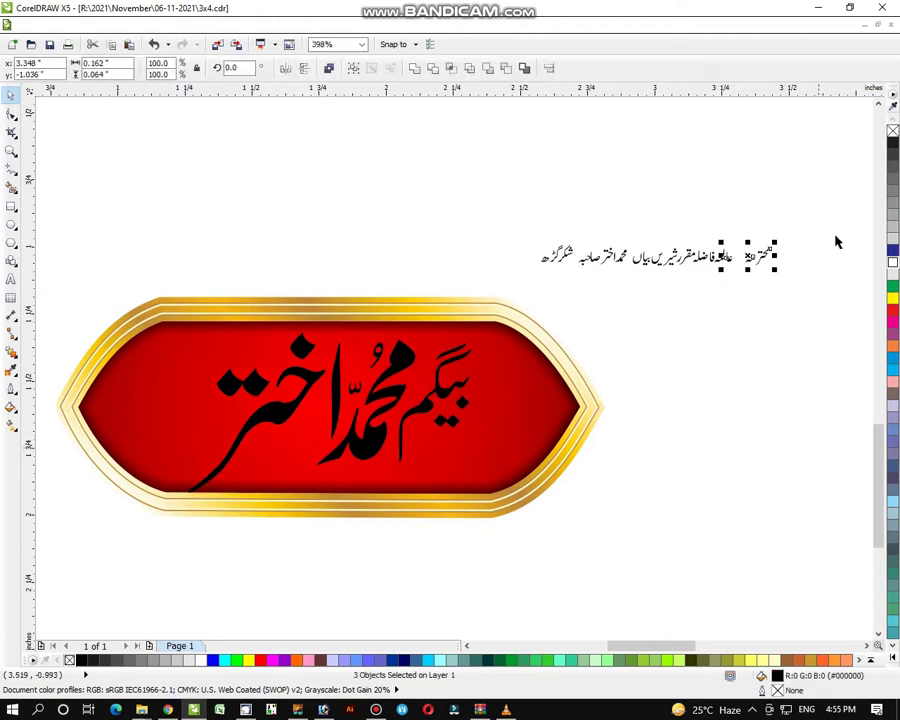
pyautogui.moveTo(807, 218); pyautogui.dragTo(733, 311)
pyautogui.moveTo(776, 245); pyautogui.dragTo(483, 424)
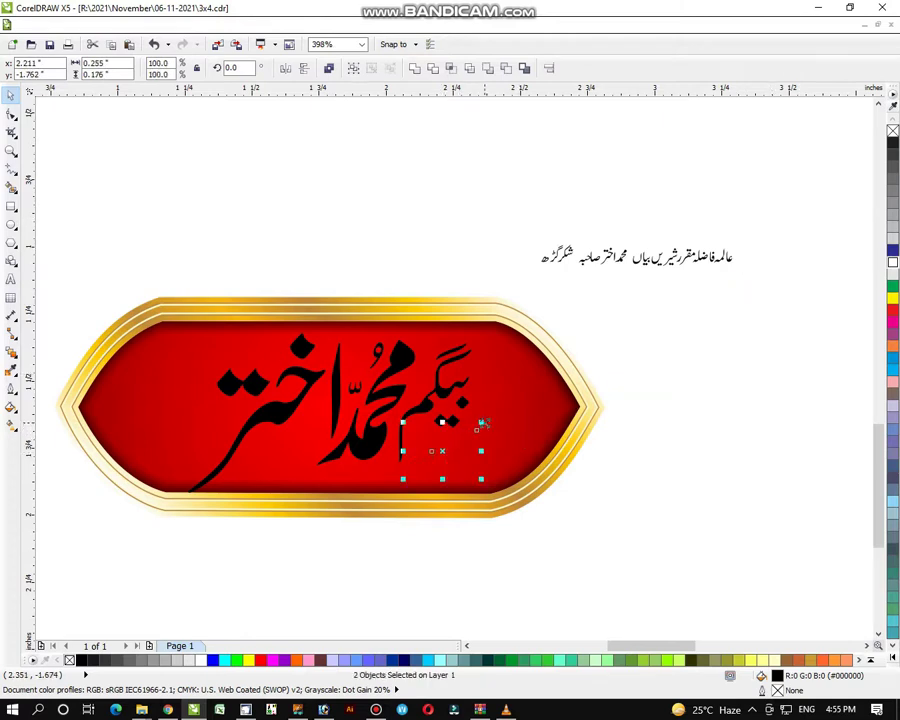
# Step: Stack عالمہ above فاضلہ beside the source text and group the two words
pyautogui.moveTo(760, 222); pyautogui.dragTo(740, 247)
pyautogui.click(689, 203)
pyautogui.click(701, 243)
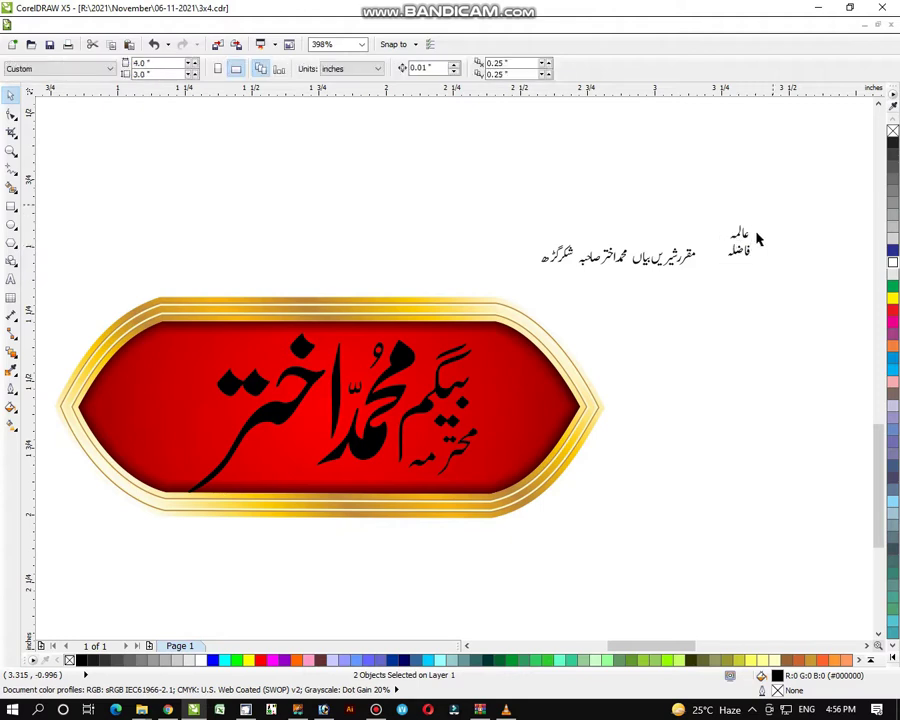
pyautogui.moveTo(771, 203); pyautogui.dragTo(718, 337)
pyautogui.hotkey('ctrl', 'g')
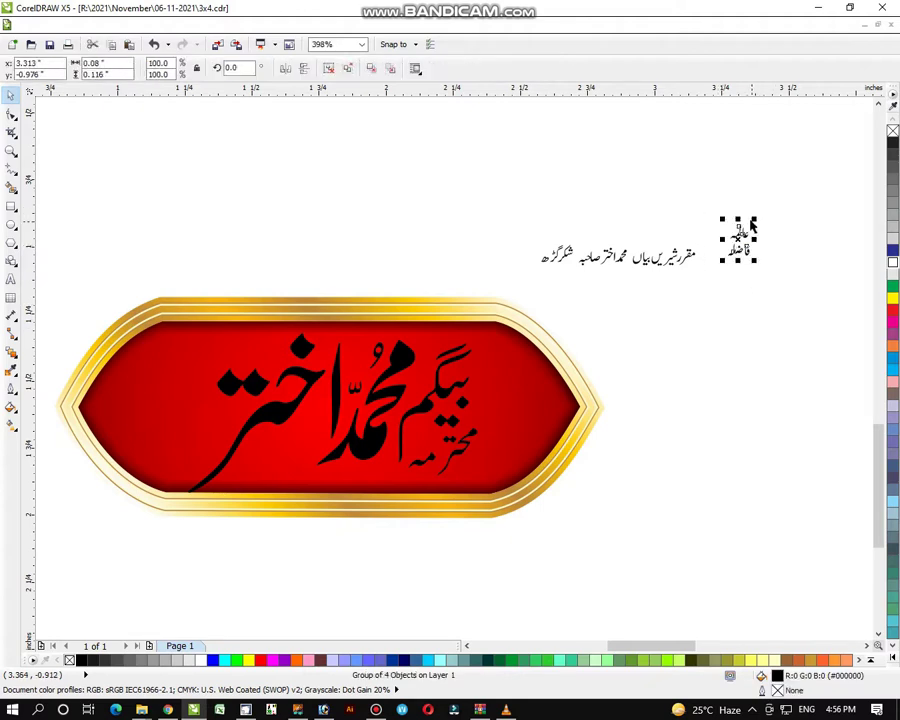
# Step: Place the stacked عالمہ فاضلہ group before بیگم on the panel, sized to about 0.27 in wide
pyautogui.moveTo(755, 218); pyautogui.dragTo(780, 177)
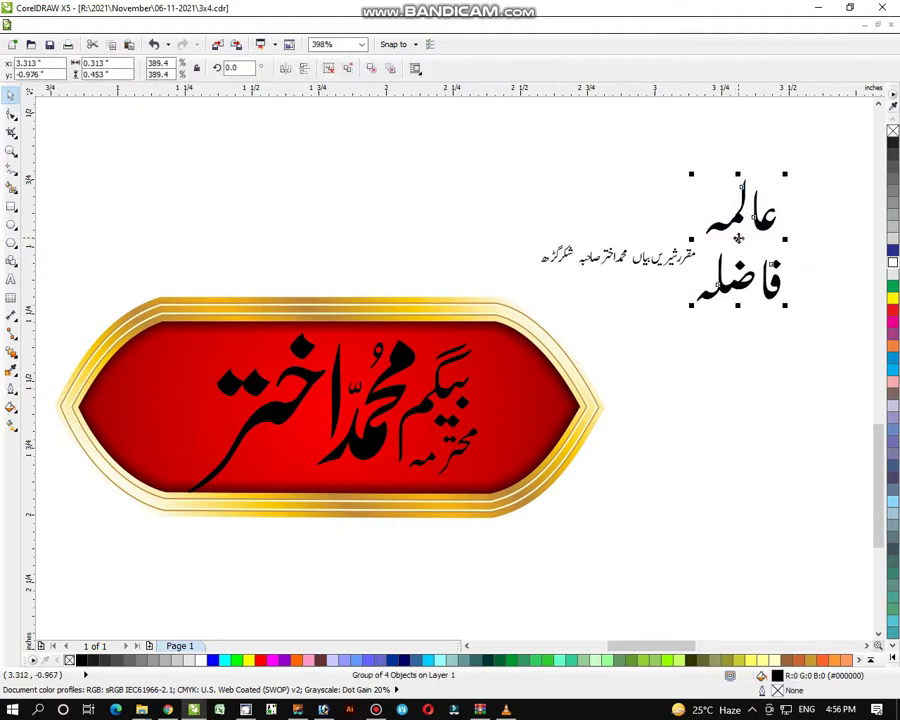
pyautogui.moveTo(732, 242); pyautogui.dragTo(514, 393)
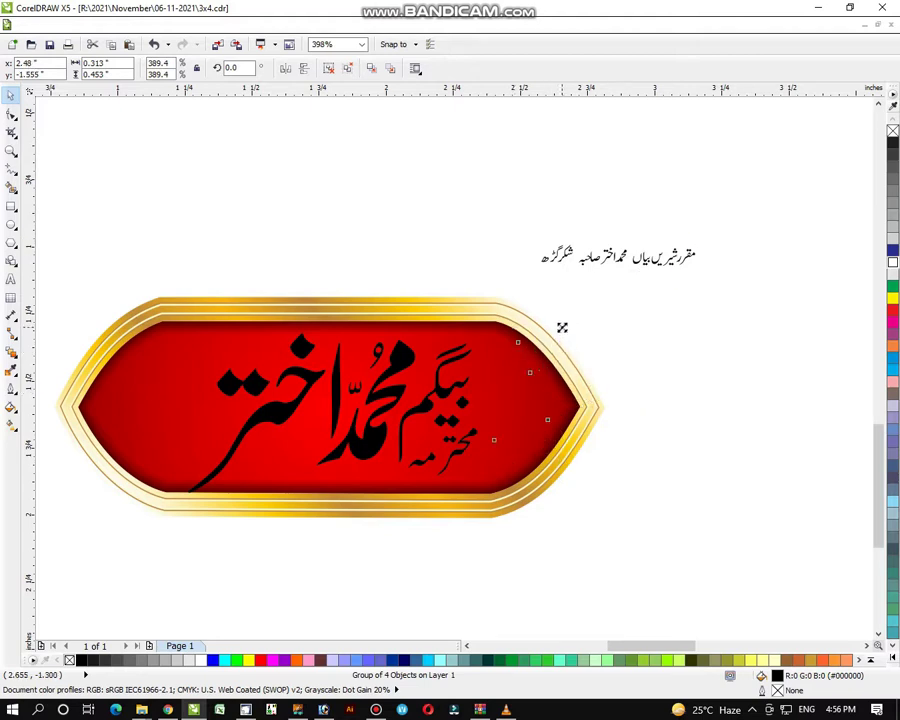
pyautogui.moveTo(562, 327); pyautogui.dragTo(556, 342)
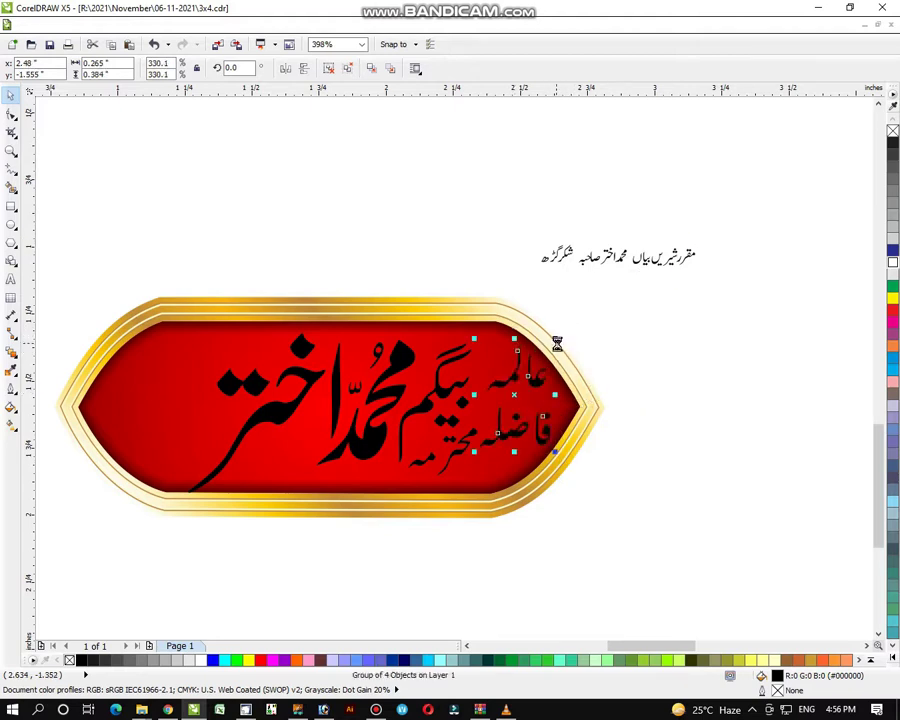
# Step: Place مقرر شیریں بیاں above the end of the panel's name, about 0.39 in wide, and delete the plain-text name from the source line
pyautogui.moveTo(710, 232); pyautogui.dragTo(160, 377)
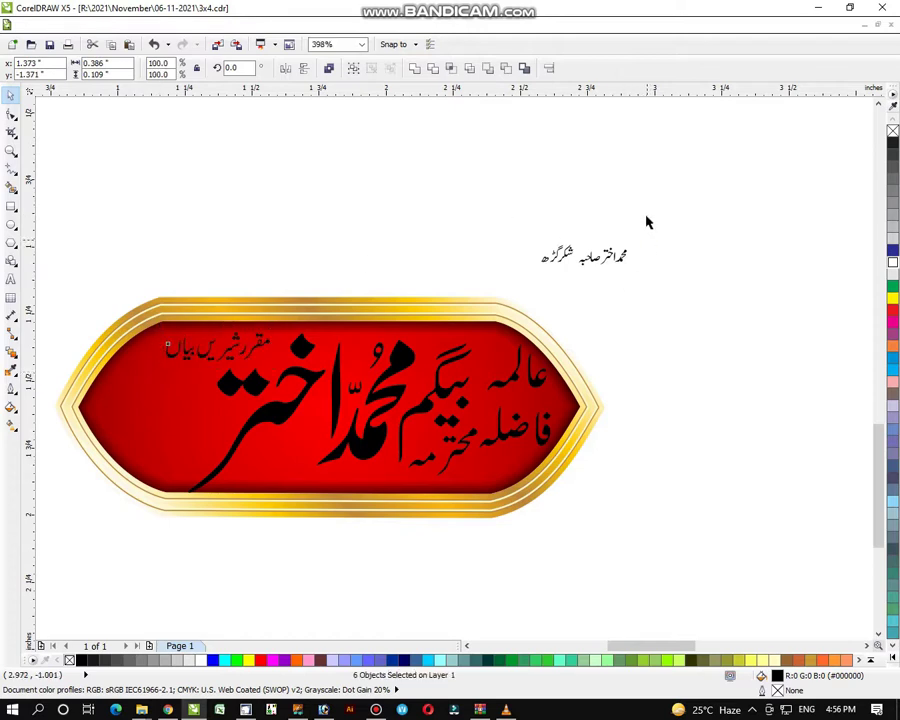
pyautogui.moveTo(647, 216); pyautogui.dragTo(597, 302)
pyautogui.press('Delete')
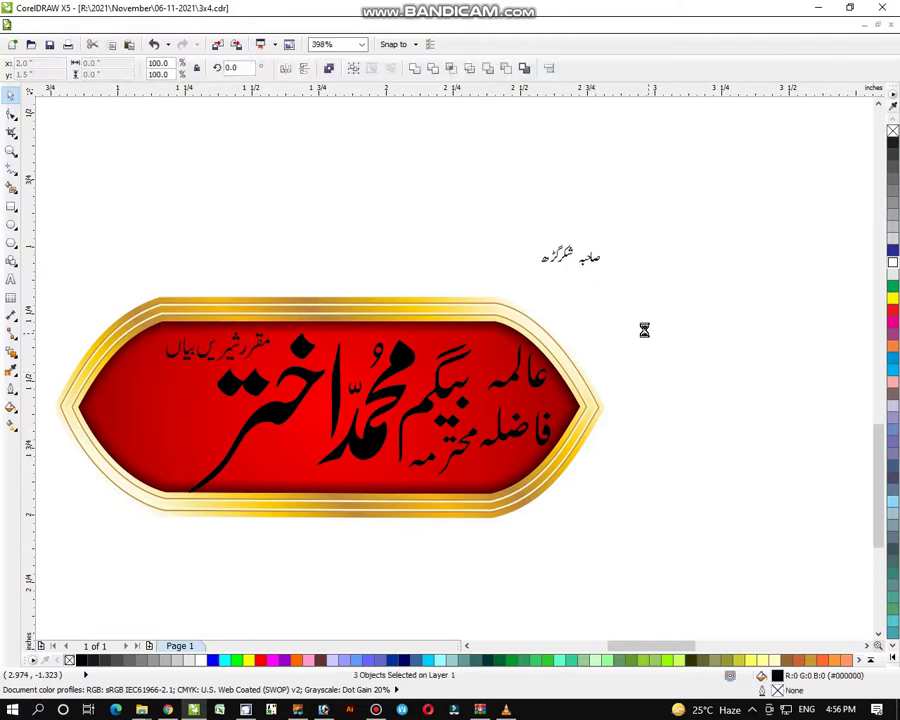
# Step: Place صاحبہ after the panel's name, about 0.36 in wide, and put شکرگڑھ beneath it as a group about 0.35 in wide
pyautogui.moveTo(614, 244); pyautogui.dragTo(571, 288)
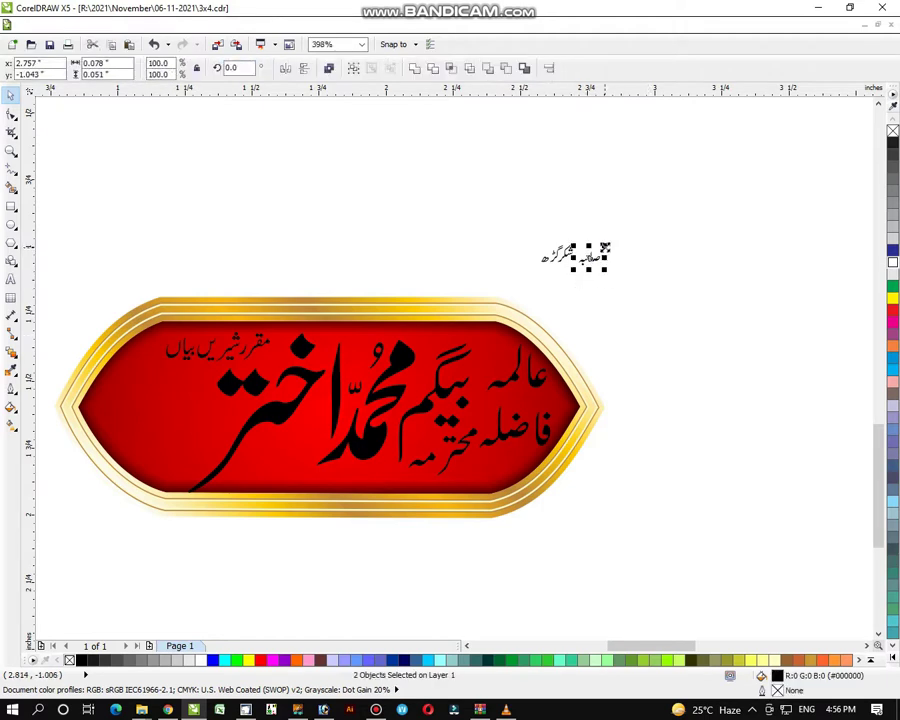
pyautogui.moveTo(604, 247); pyautogui.dragTo(113, 441)
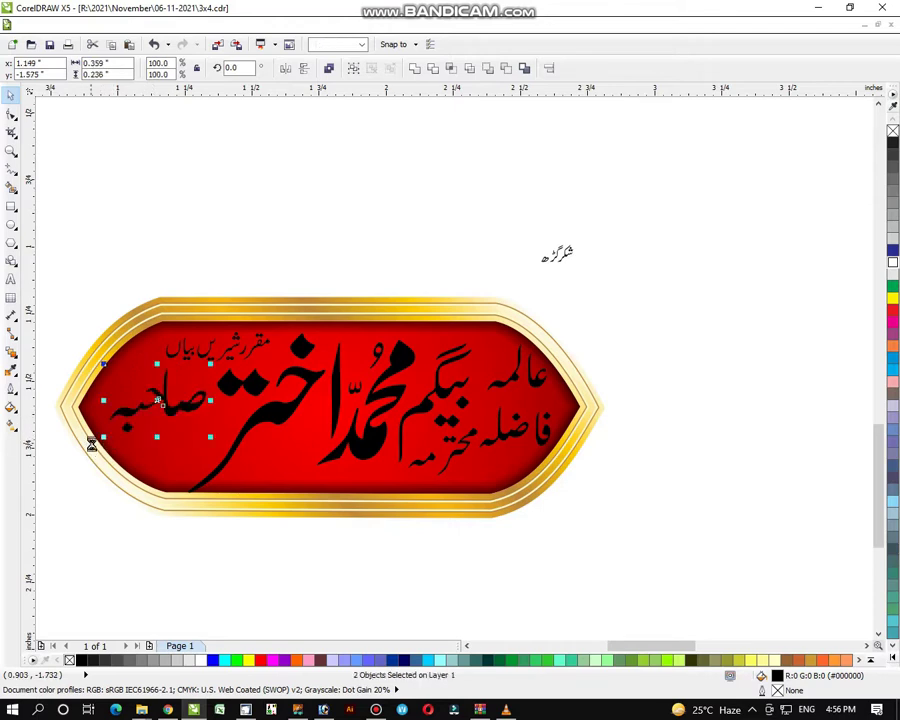
pyautogui.moveTo(617, 222); pyautogui.dragTo(512, 301)
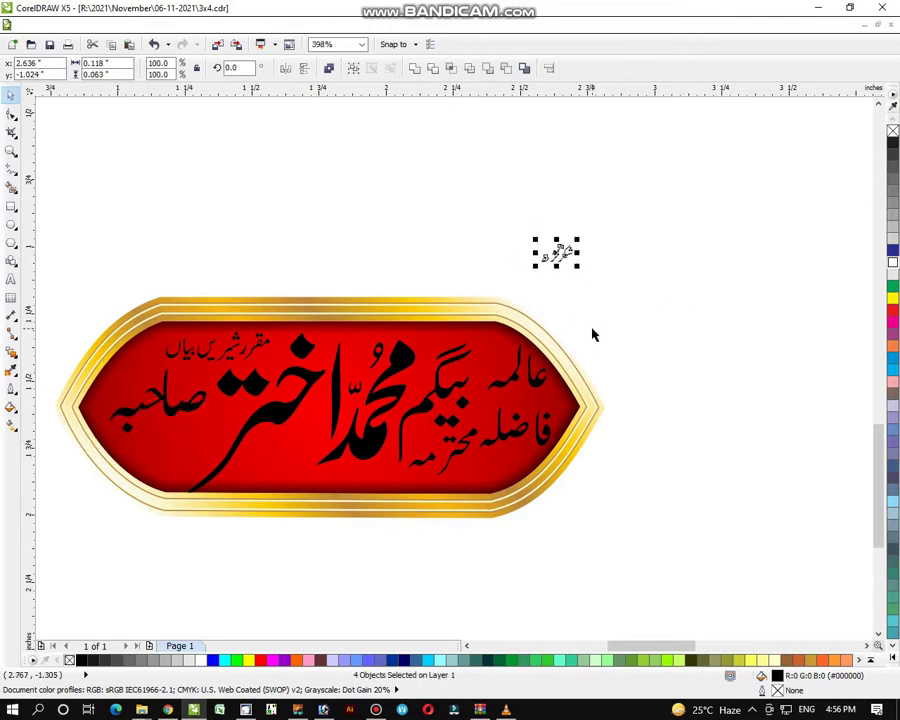
pyautogui.hotkey('ctrl', 'g')
pyautogui.moveTo(575, 238); pyautogui.dragTo(607, 222)
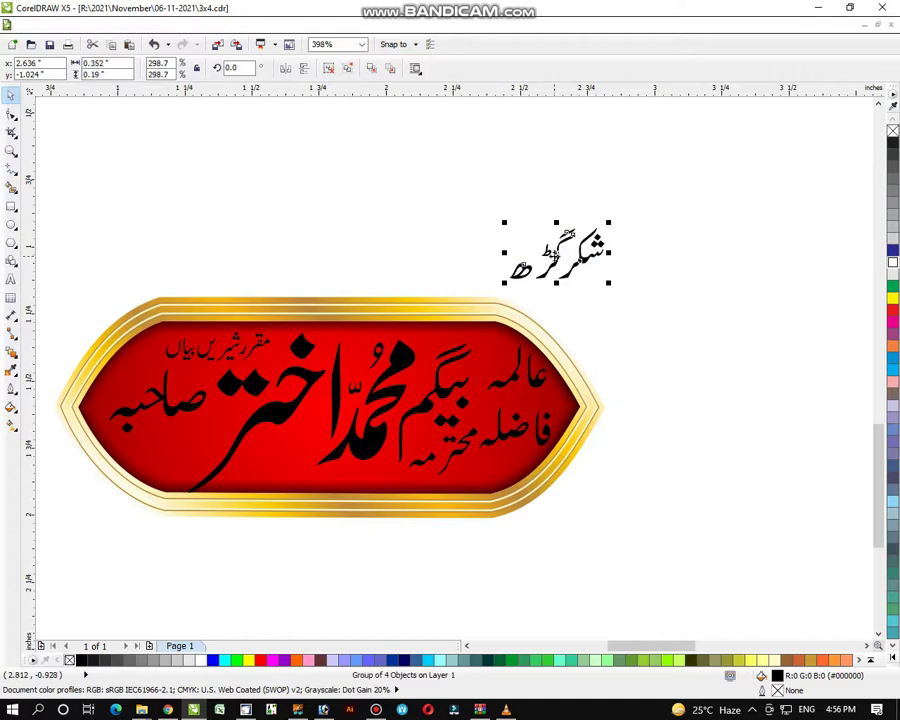
pyautogui.moveTo(555, 256); pyautogui.dragTo(173, 447)
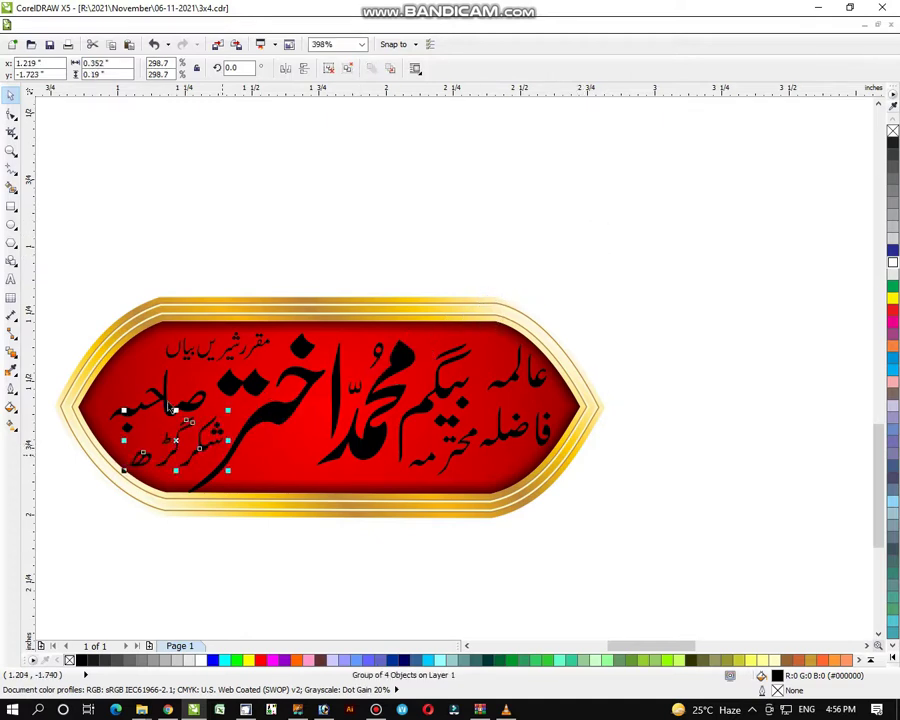
# Step: Shrink all the black lettering on the loose red panel slightly and fill it white
pyautogui.moveTo(56, 230); pyautogui.dragTo(589, 529)
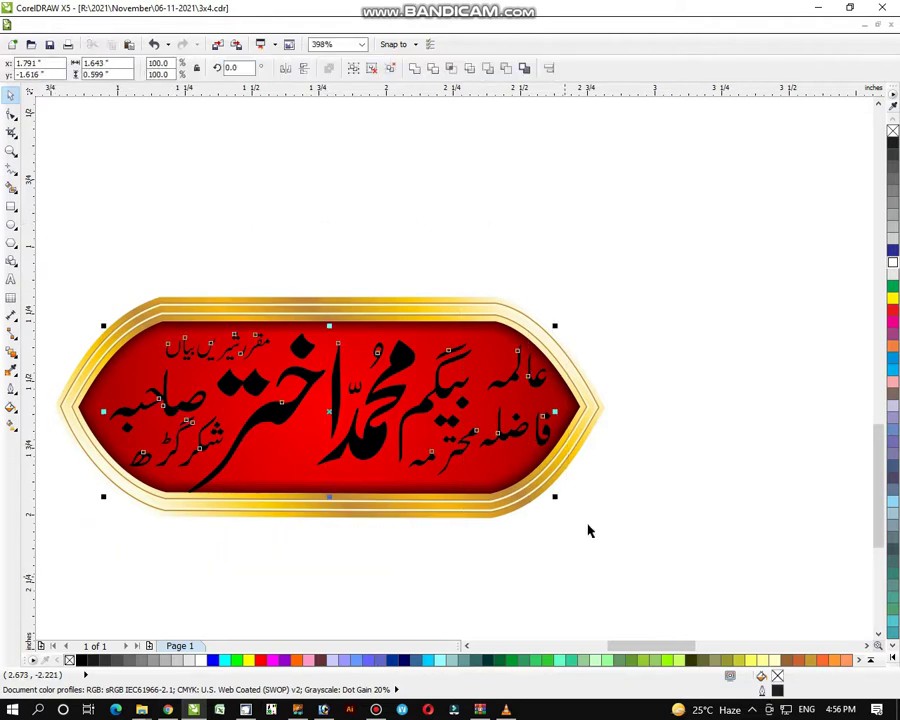
pyautogui.moveTo(558, 326); pyautogui.dragTo(551, 328)
pyautogui.click(892, 265)
pyautogui.click(318, 259)
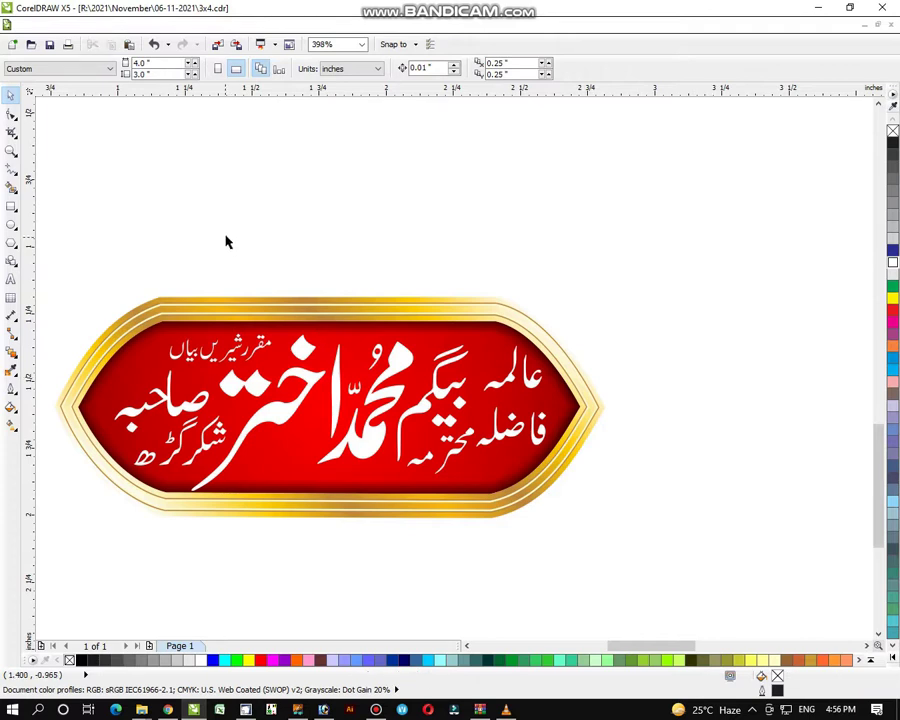
# Step: Group the finished red panel with its lettering and centre it on the banner's empty third panel
pyautogui.click(12, 151)
pyautogui.scroll(-5, 234, 228)
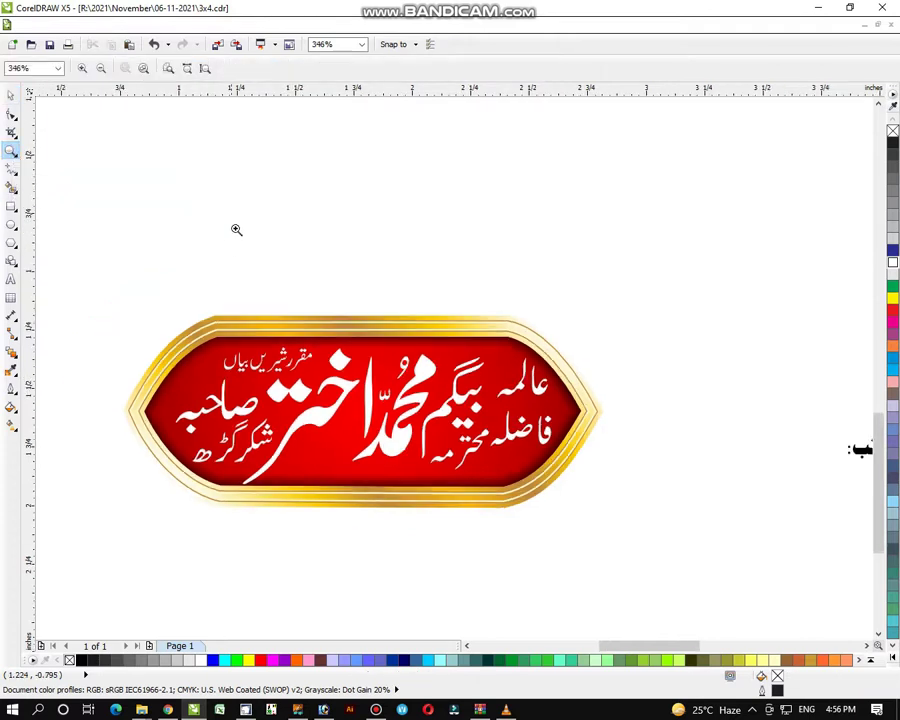
pyautogui.scroll(-1, 298, 337)
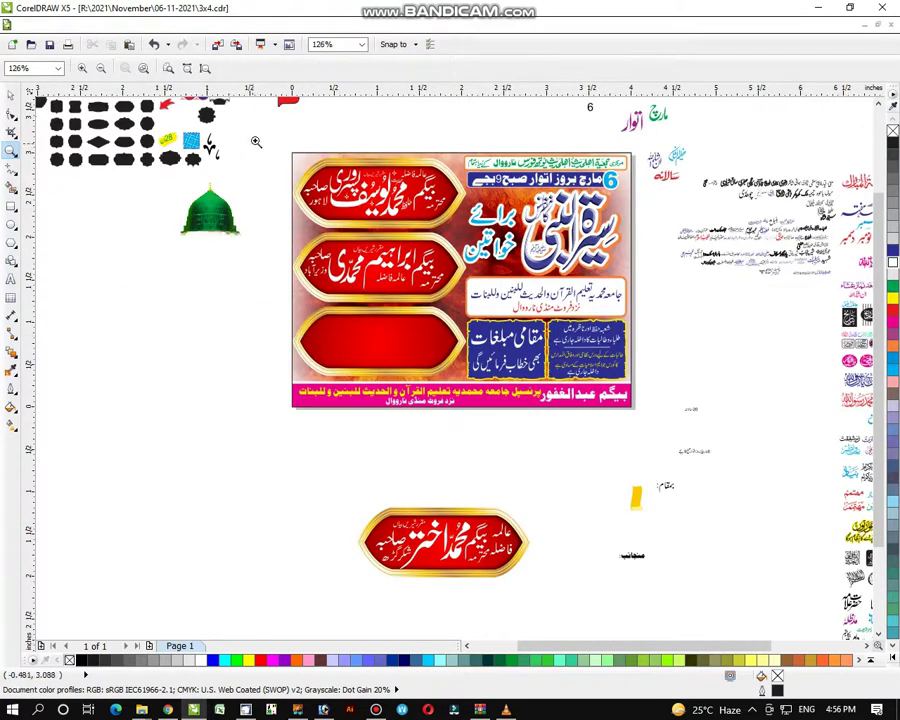
pyautogui.moveTo(256, 142); pyautogui.dragTo(700, 600)
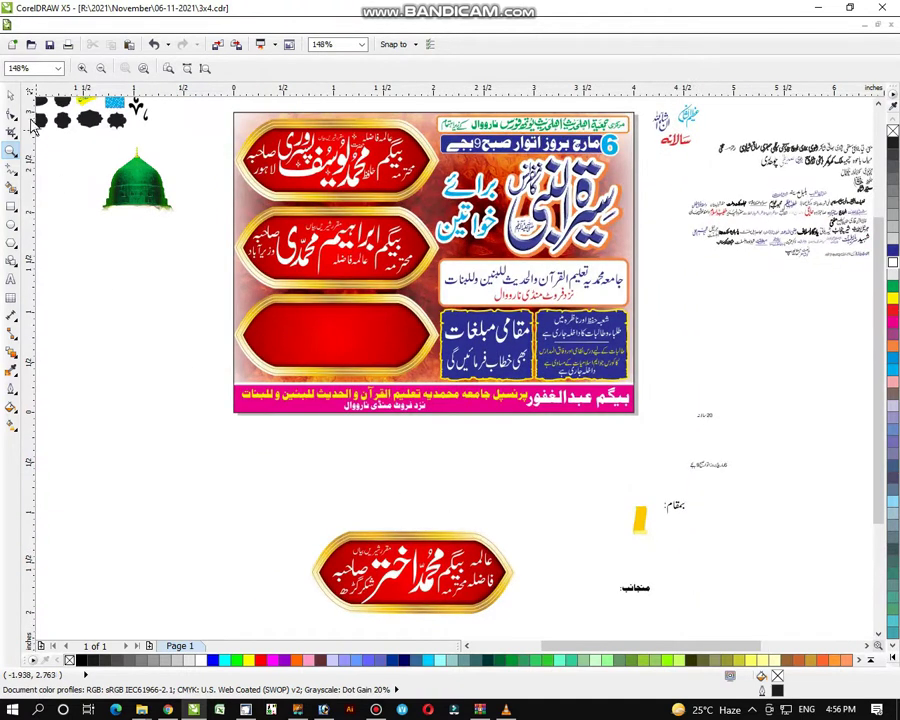
pyautogui.click(12, 97)
pyautogui.moveTo(253, 526); pyautogui.dragTo(554, 625)
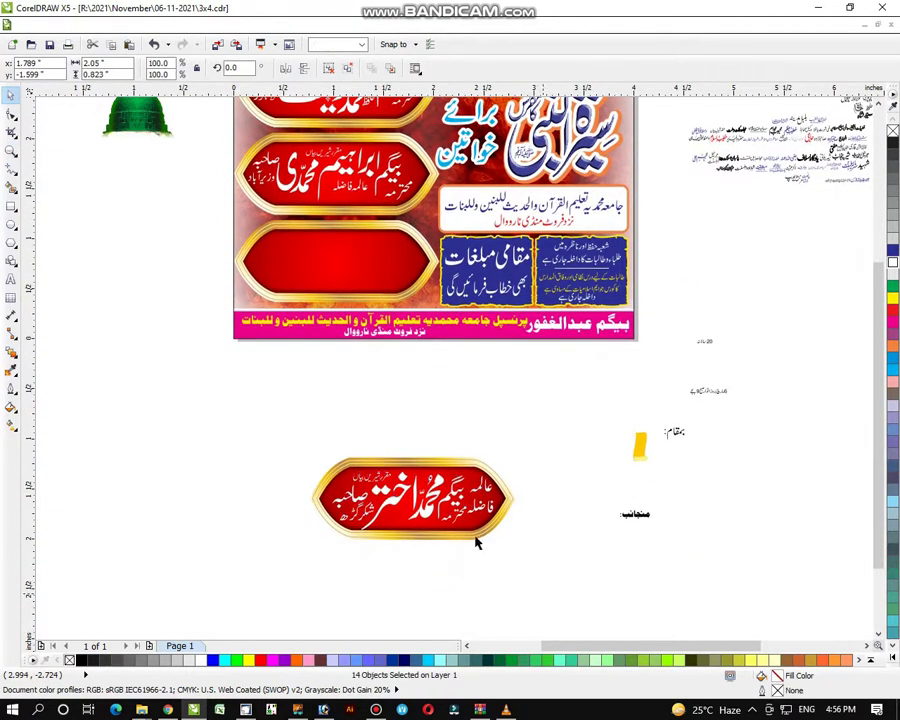
pyautogui.hotkey('ctrl', 'g')
pyautogui.keyDown('shift'); pyautogui.click(388, 263); pyautogui.keyUp('shift')
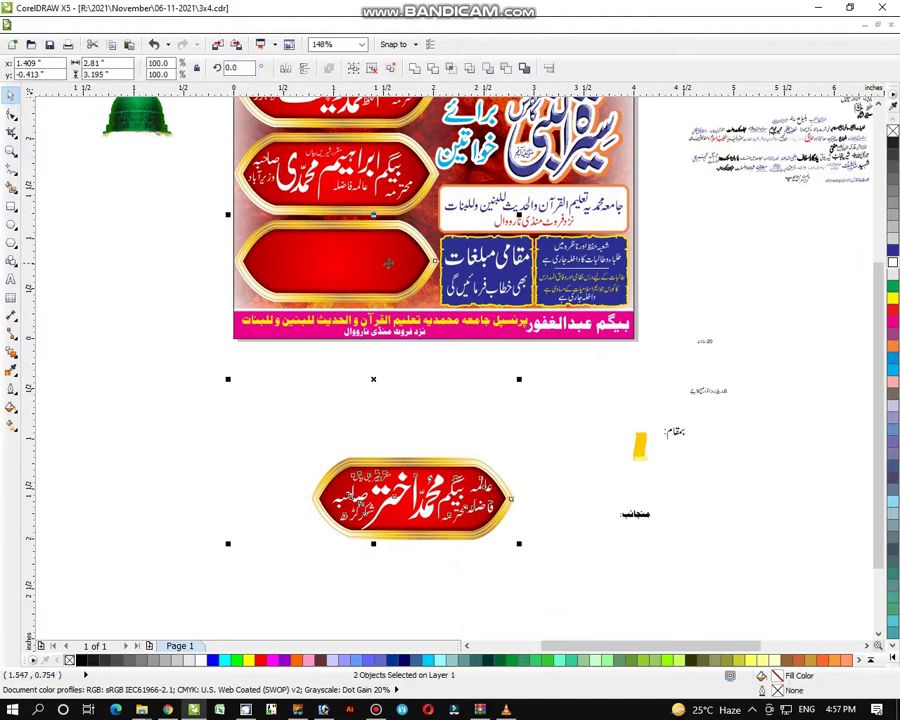
pyautogui.press('c')
pyautogui.press('e')
pyautogui.click(425, 445)
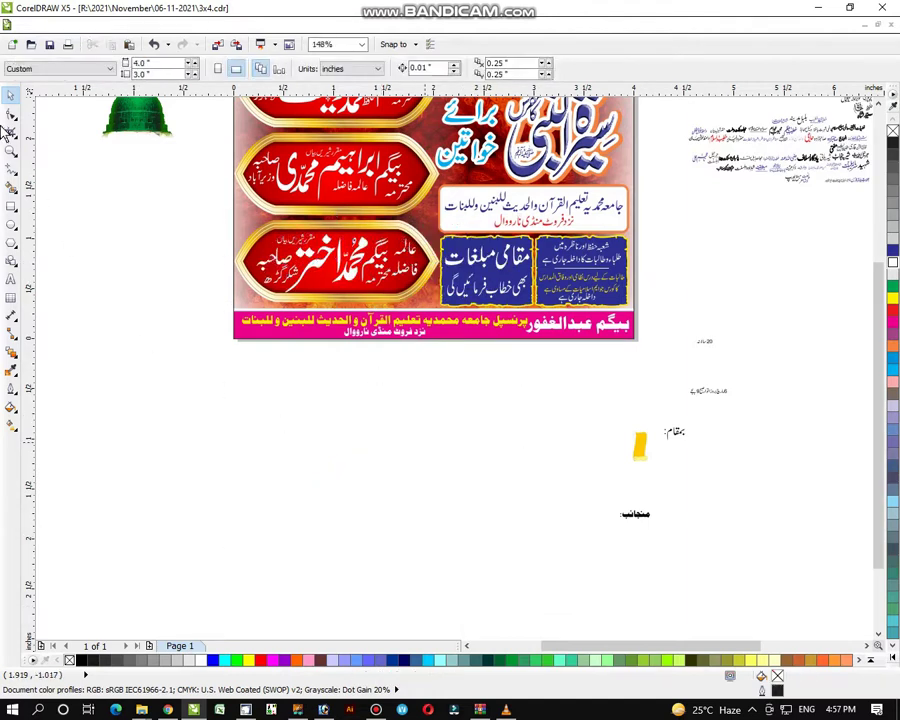
pyautogui.click(10, 151)
pyautogui.rightClick(432, 319)
pyautogui.rightClick(445, 318)
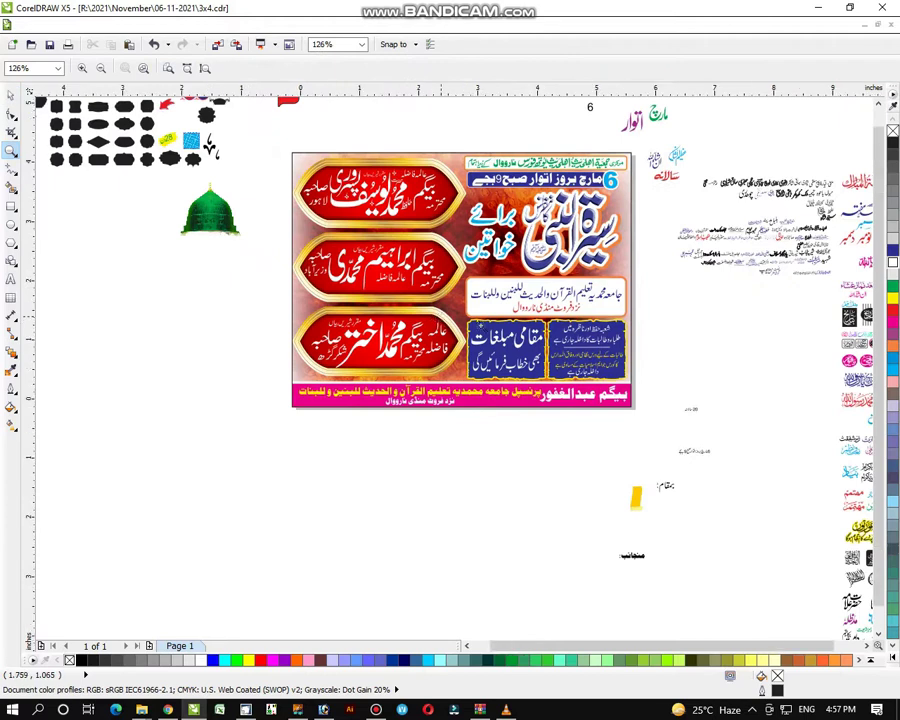
pyautogui.moveTo(286, 201); pyautogui.dragTo(578, 444)
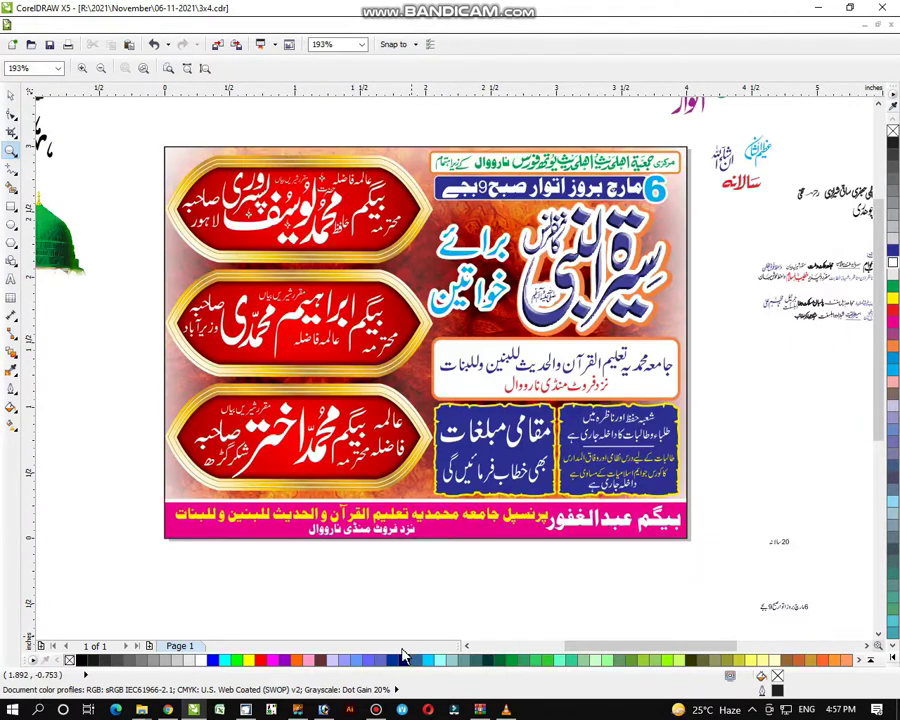
pyautogui.click(376, 710)
pyautogui.click(648, 119)
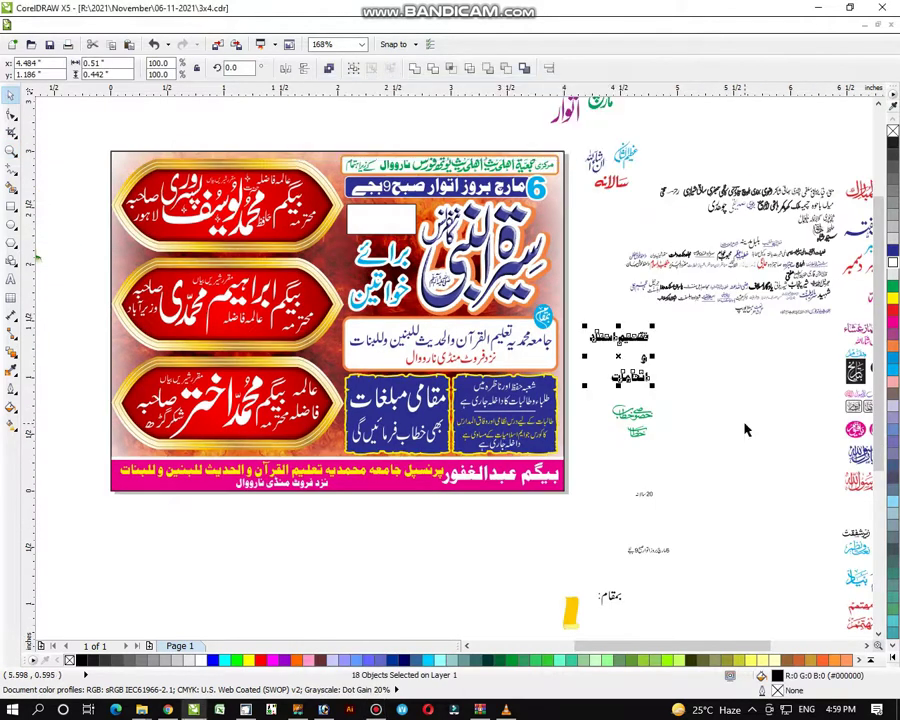
# Step: Copy the blank white rectangle from below the banner's date strip to the empty space beside the تقسیم اسناد text
pyautogui.click(10, 152)
pyautogui.moveTo(286, 140); pyautogui.dragTo(725, 477)
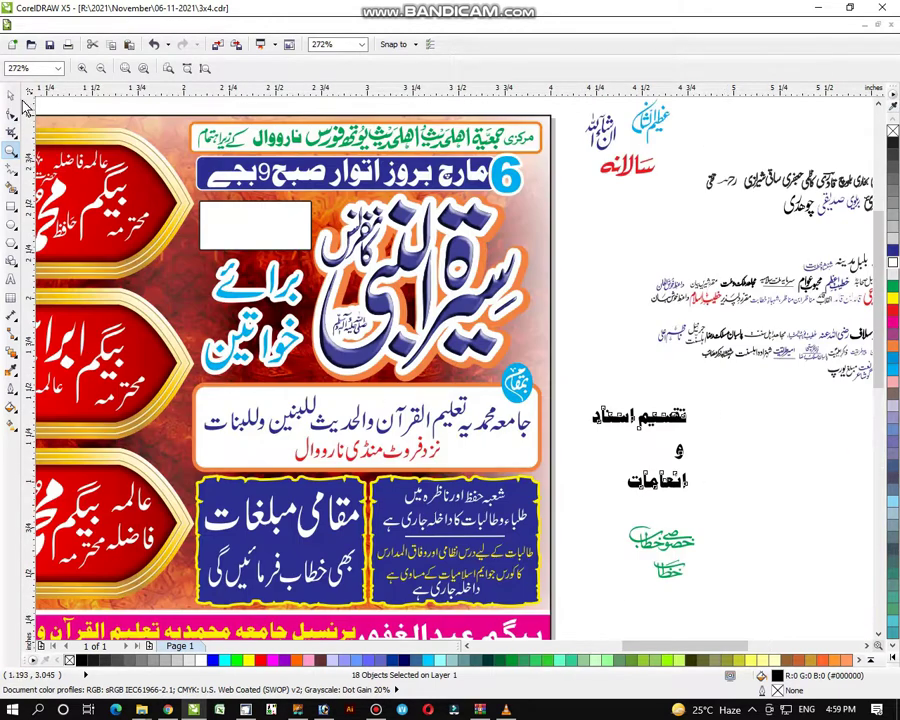
pyautogui.click(10, 95)
pyautogui.press('Escape')
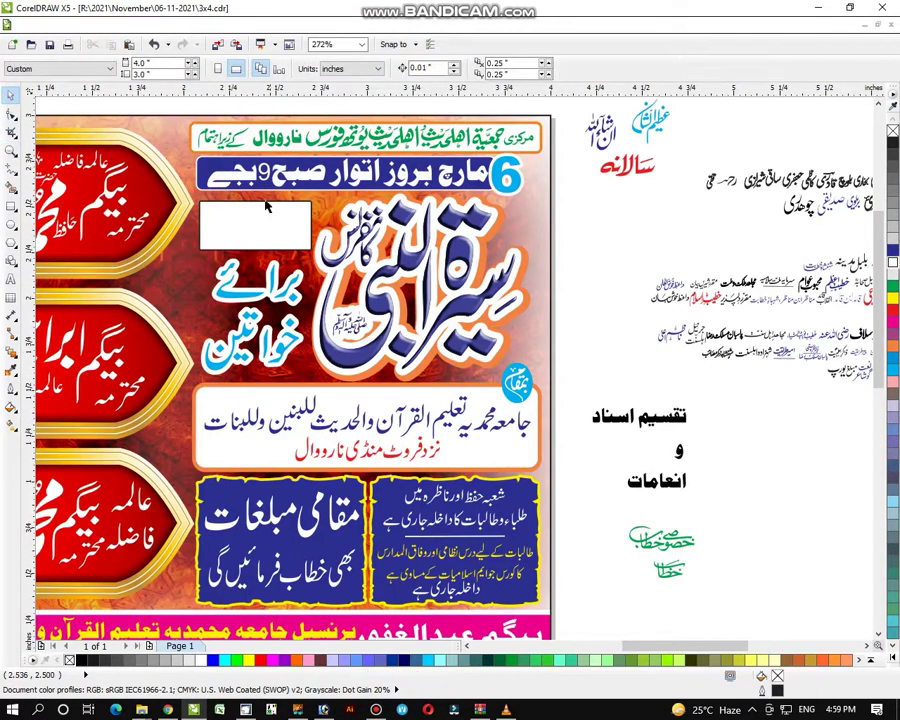
pyautogui.moveTo(261, 232); pyautogui.dragTo(765, 453)
pyautogui.rightClick(763, 446)
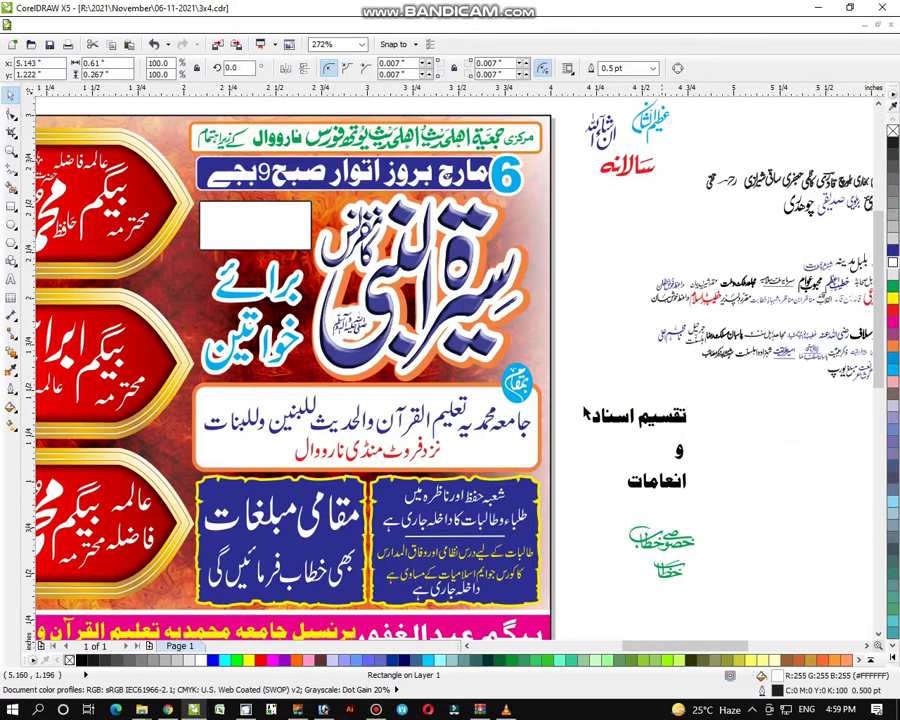
# Step: Group the letters of تقسیم اسناد and those of انعامات into two separate word groups
pyautogui.click(10, 148)
pyautogui.moveTo(563, 370); pyautogui.dragTo(846, 505)
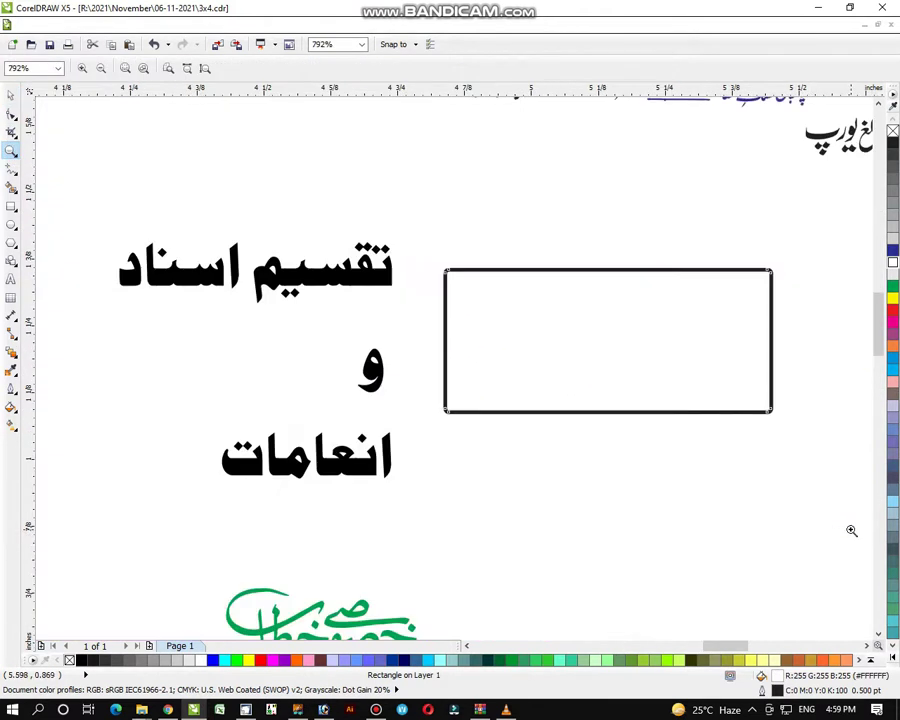
pyautogui.click(10, 93)
pyautogui.moveTo(72, 176); pyautogui.dragTo(421, 336)
pyautogui.moveTo(180, 416); pyautogui.dragTo(470, 535)
pyautogui.hotkey('ctrl', 'u')
pyautogui.hotkey('ctrl', 'g')
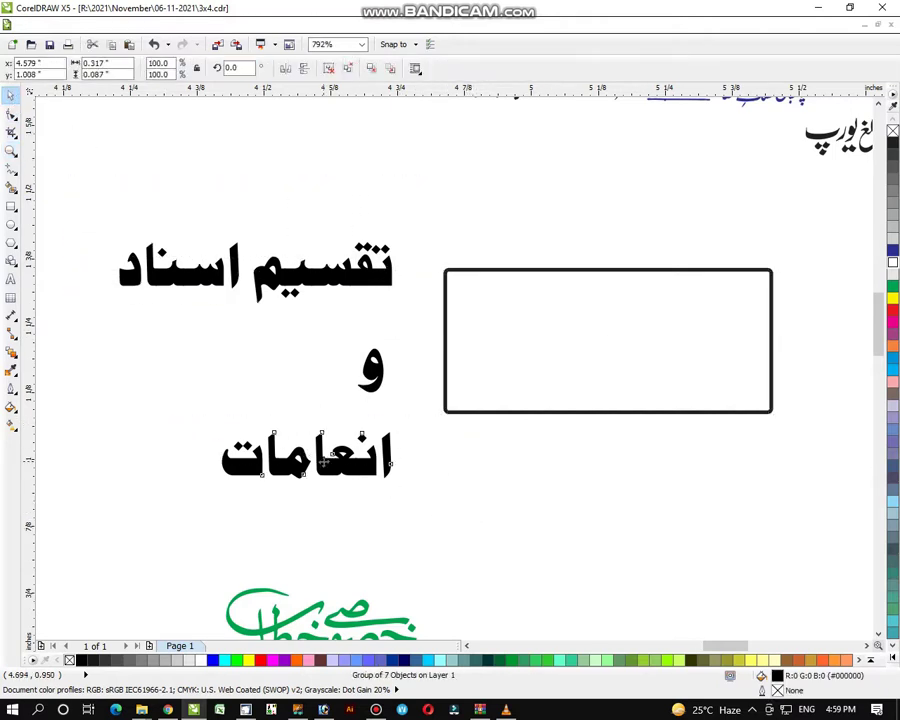
# Step: Move انعامات directly beneath تقسیم اسناد and centre the two lines on each other
pyautogui.moveTo(322, 453); pyautogui.dragTo(263, 336)
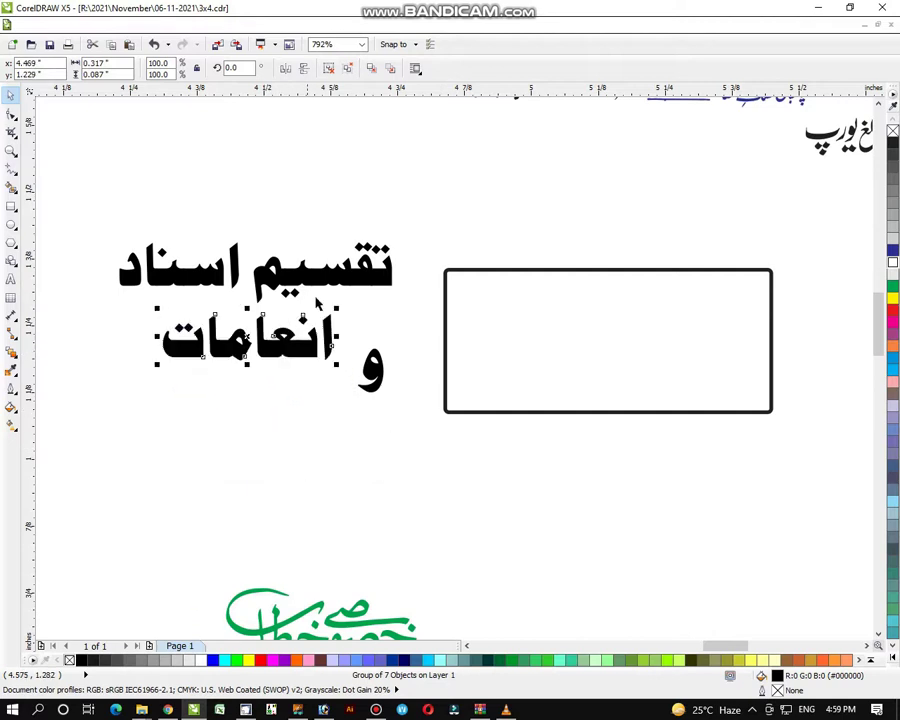
pyautogui.keyDown('shift'); pyautogui.click(329, 281); pyautogui.keyUp('shift')
pyautogui.press('c')
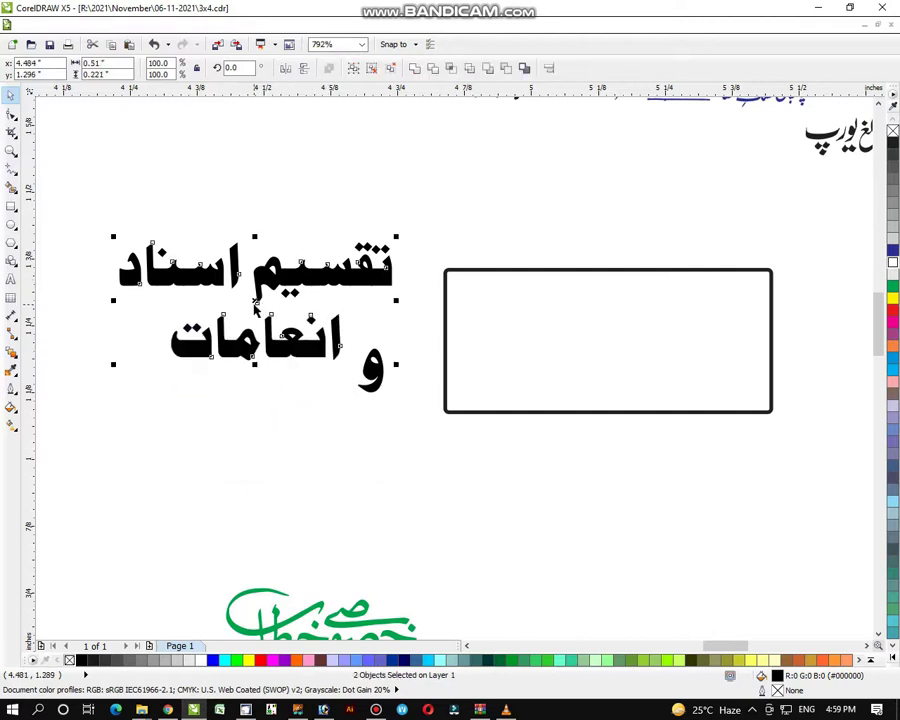
# Step: Fit the two lines inside the copied rectangle, enlarged to about 0.55 in wide, and fill them red
pyautogui.moveTo(254, 302); pyautogui.dragTo(617, 338)
pyautogui.moveTo(476, 401); pyautogui.dragTo(449, 406)
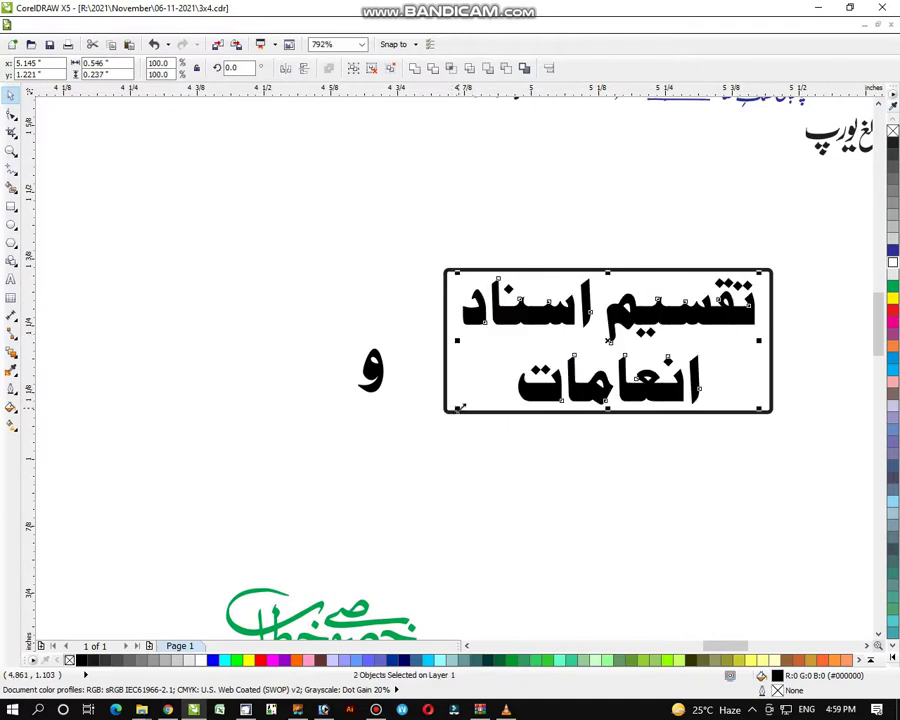
pyautogui.click(893, 298)
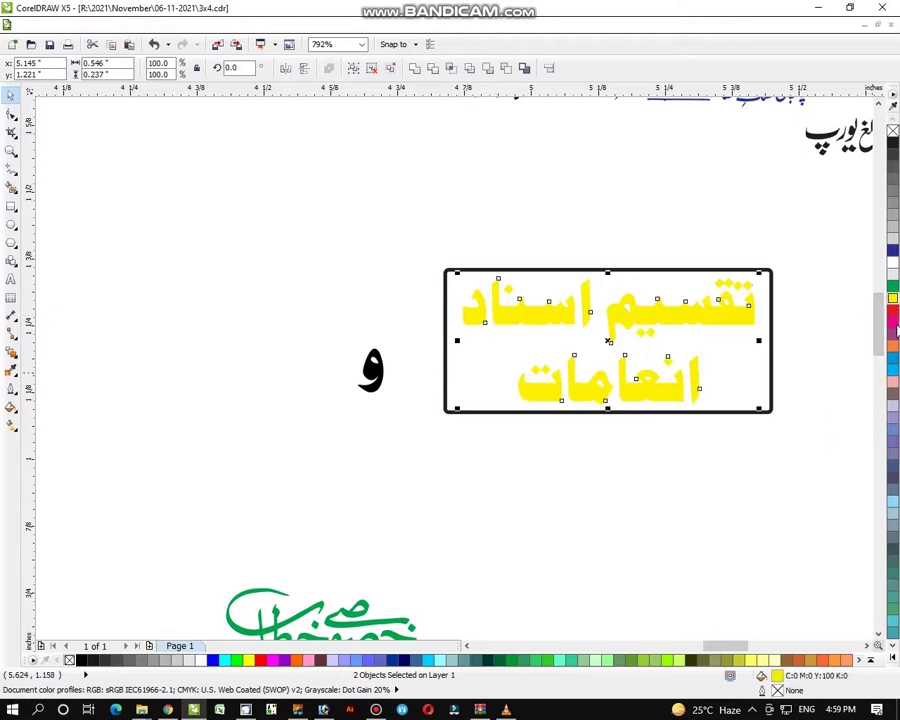
pyautogui.click(893, 310)
# Step: Shrink و to about 0.026 in wide and place it in dark blue between the beginnings of the two red lines
pyautogui.click(388, 386)
pyautogui.moveTo(334, 312); pyautogui.dragTo(368, 372)
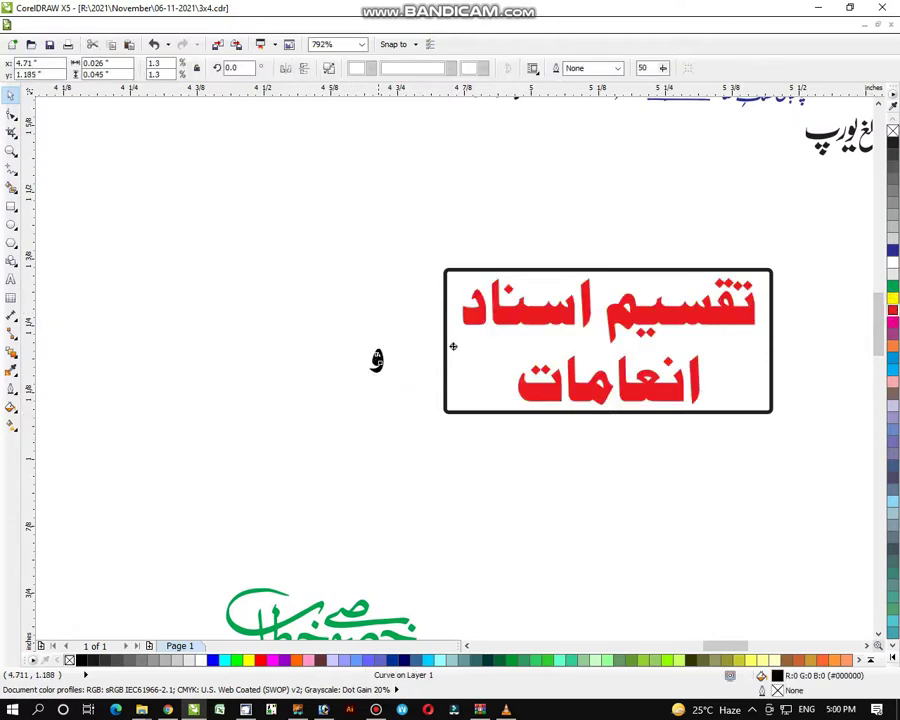
pyautogui.moveTo(453, 346); pyautogui.dragTo(717, 342)
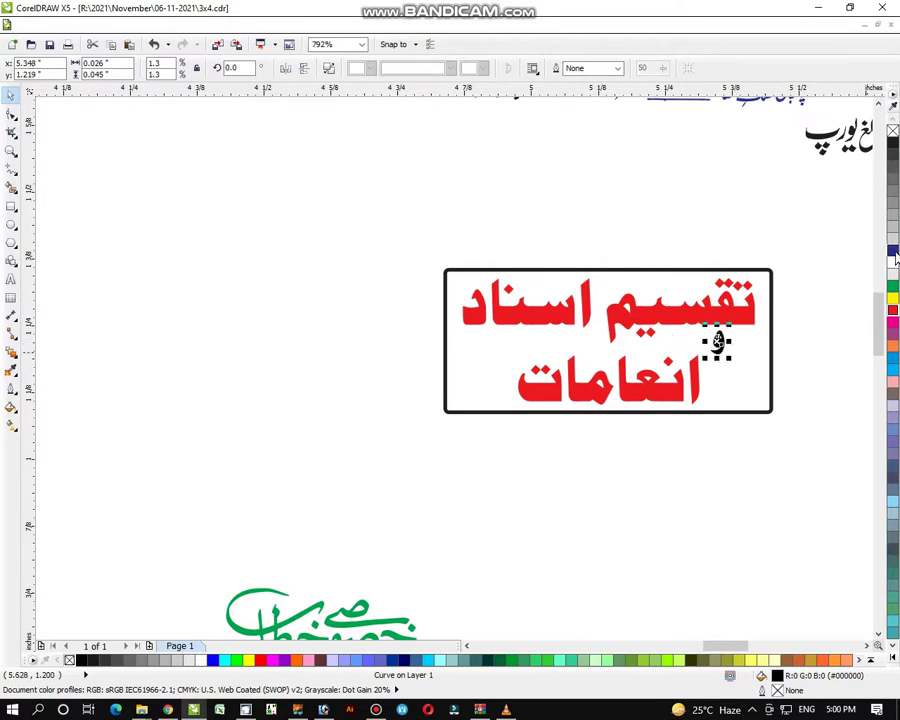
pyautogui.click(346, 271)
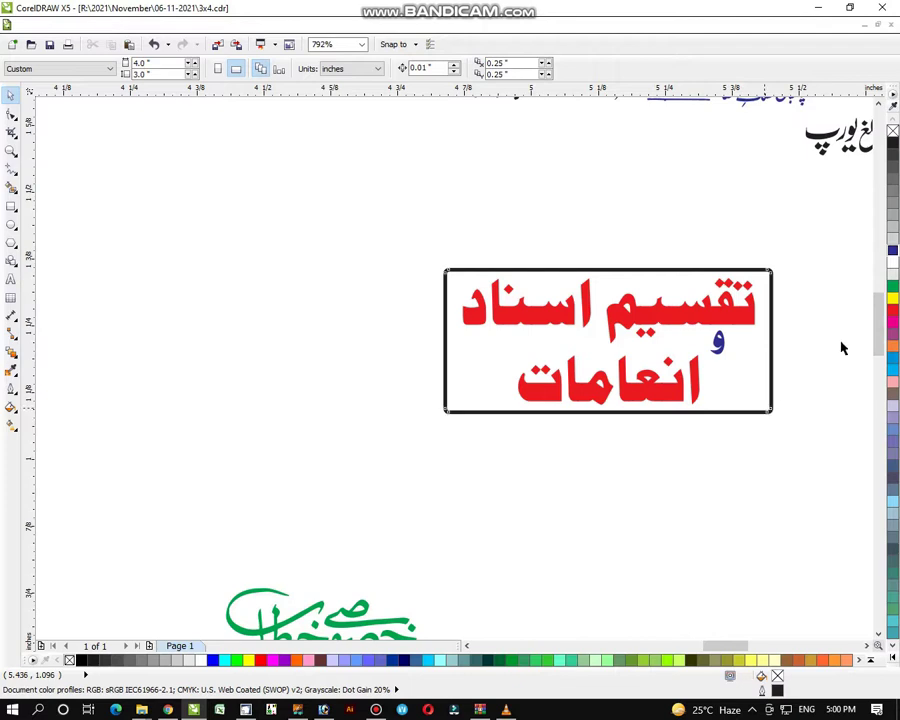
# Step: Colour the copied rectangle's outline dark blue and group the rectangle with its lettering
pyautogui.rightClick(892, 251)
pyautogui.click(832, 353)
pyautogui.moveTo(361, 231); pyautogui.dragTo(856, 505)
pyautogui.hotkey('ctrl', 'g')
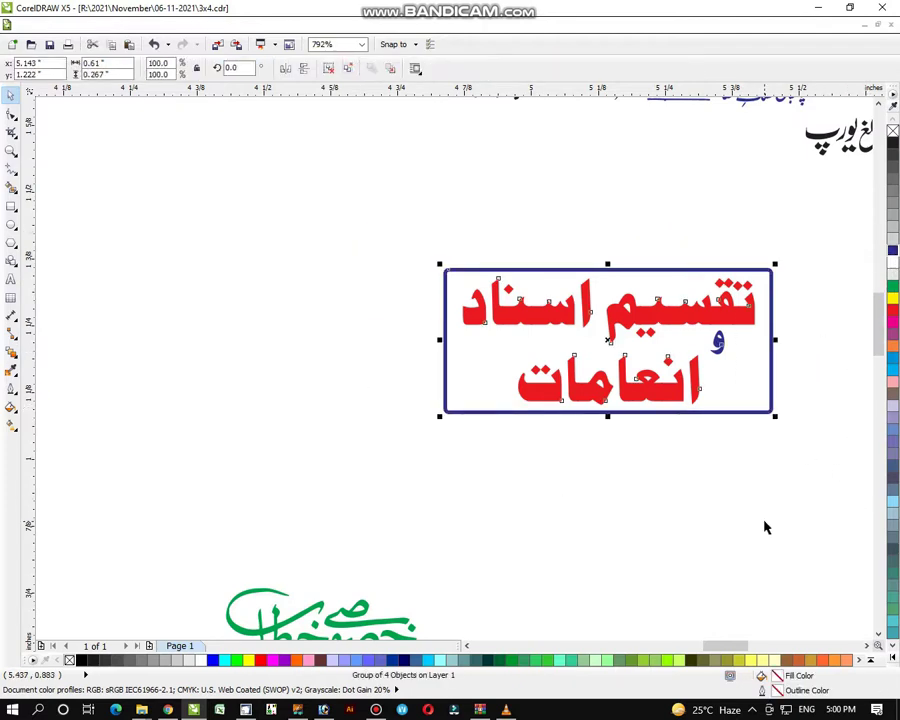
pyautogui.click(397, 397)
# Step: Centre the grouped تقسیم اسناد و انعامات box on the blank white rectangle of the banner
pyautogui.click(11, 151)
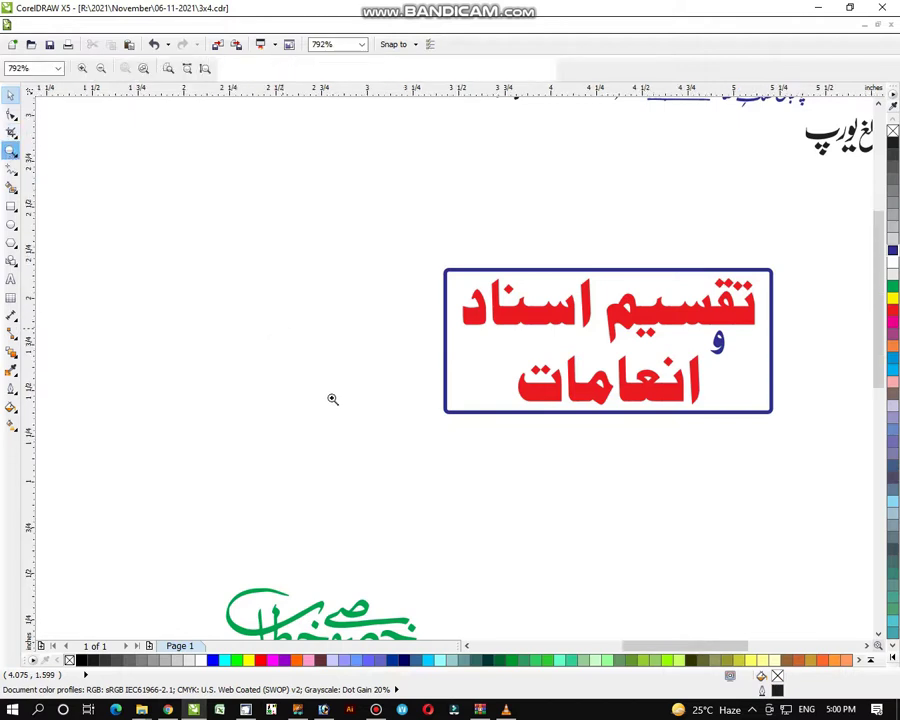
pyautogui.rightClick(385, 408)
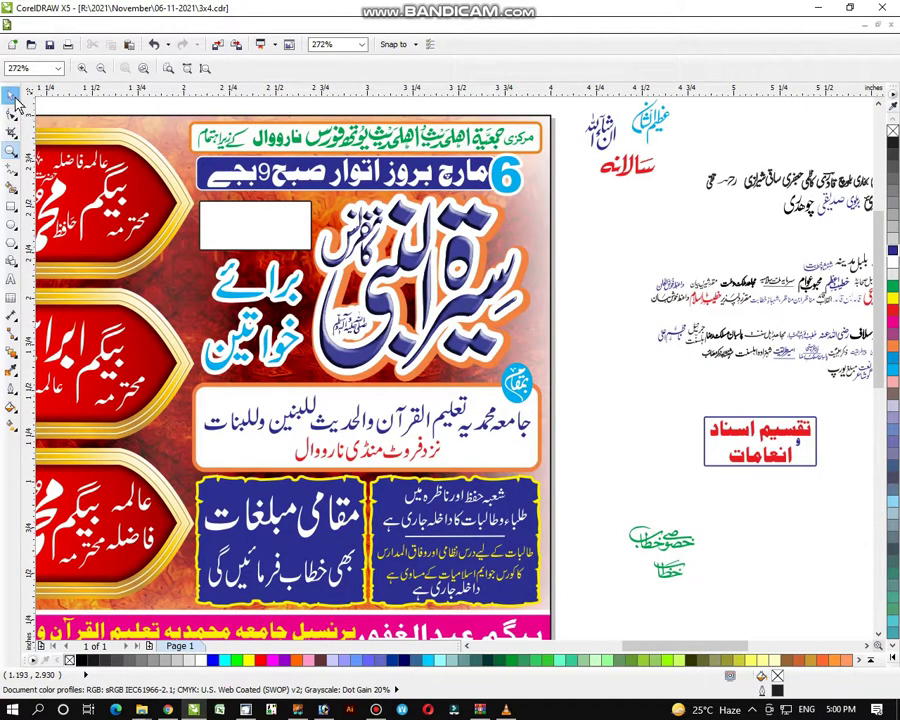
pyautogui.click(10, 95)
pyautogui.click(760, 445)
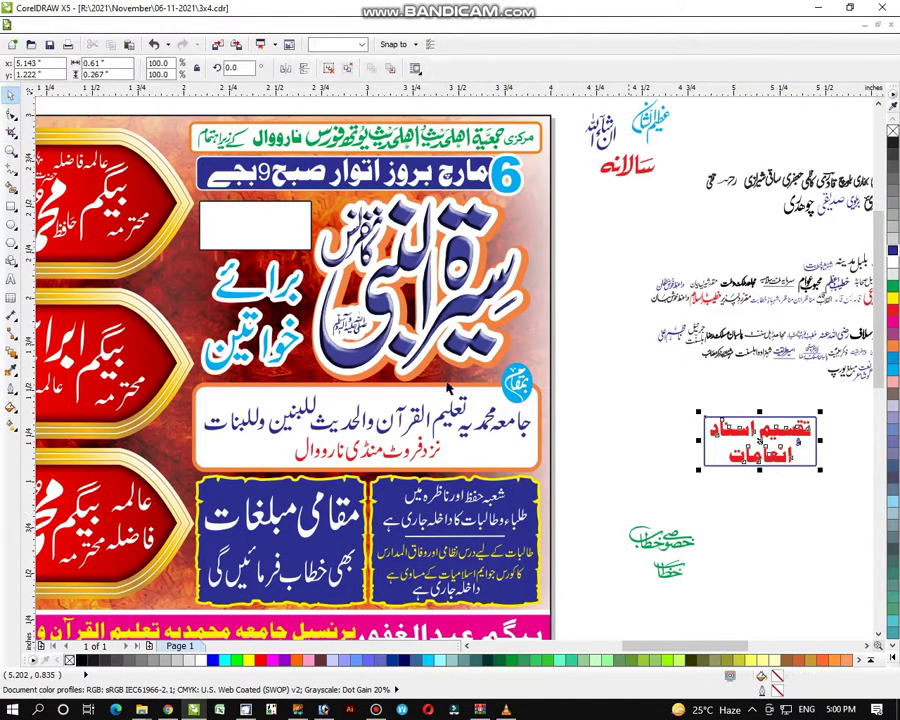
pyautogui.keyDown('shift'); pyautogui.click(279, 227); pyautogui.keyUp('shift')
pyautogui.press('e')
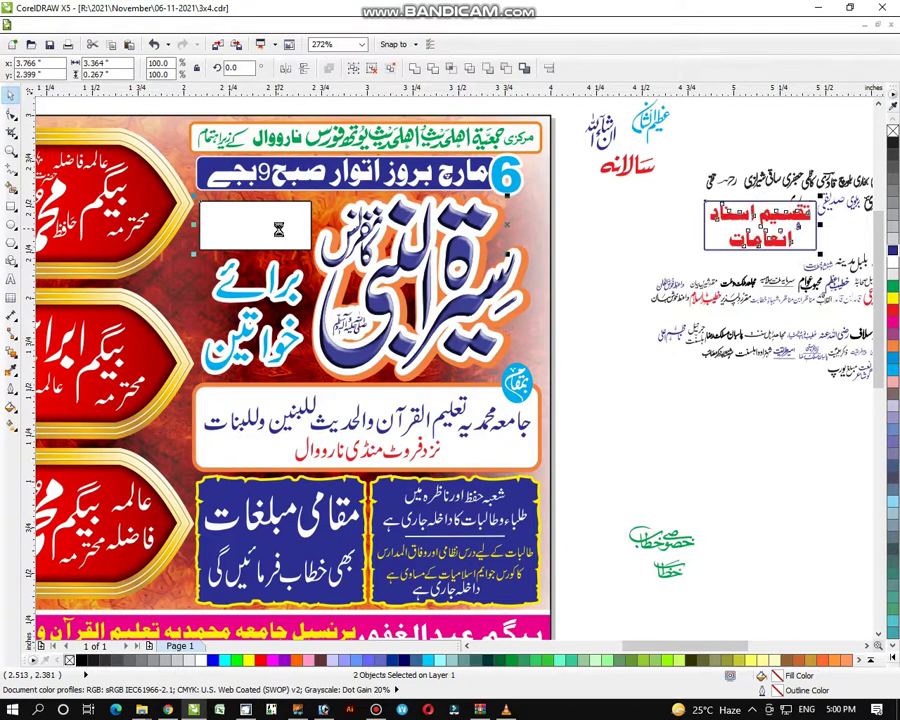
pyautogui.press('c')
pyautogui.click(699, 440)
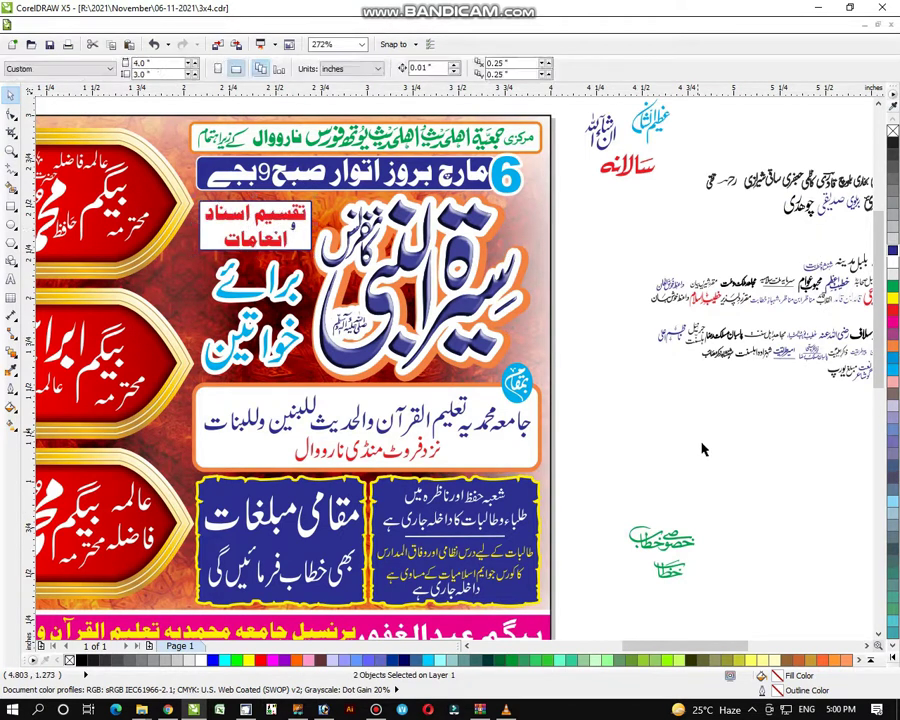
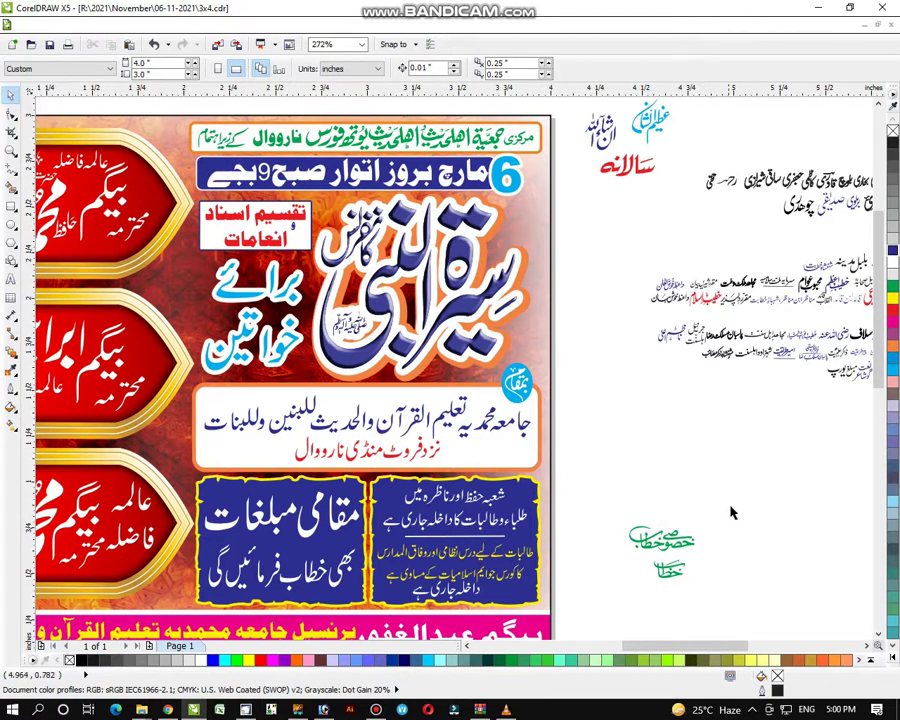
# Step: Give the خصوصی خطاب and خطاب lettering a dark blue fill and a 4 pt white outline behind the fill that scales with the image
pyautogui.moveTo(702, 503); pyautogui.dragTo(623, 592)
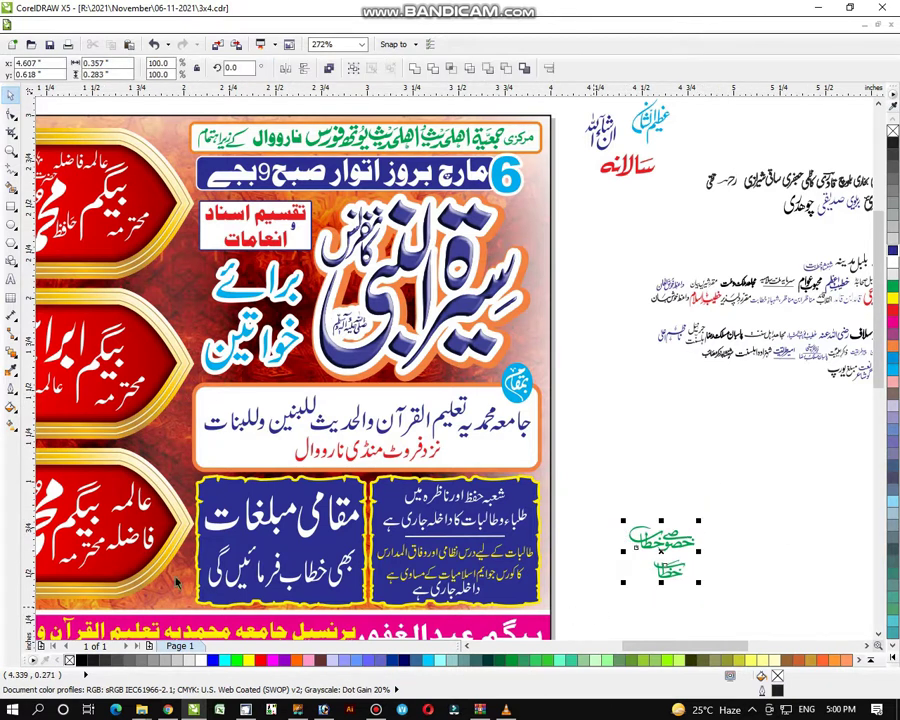
pyautogui.click(9, 403)
pyautogui.click(25, 276)
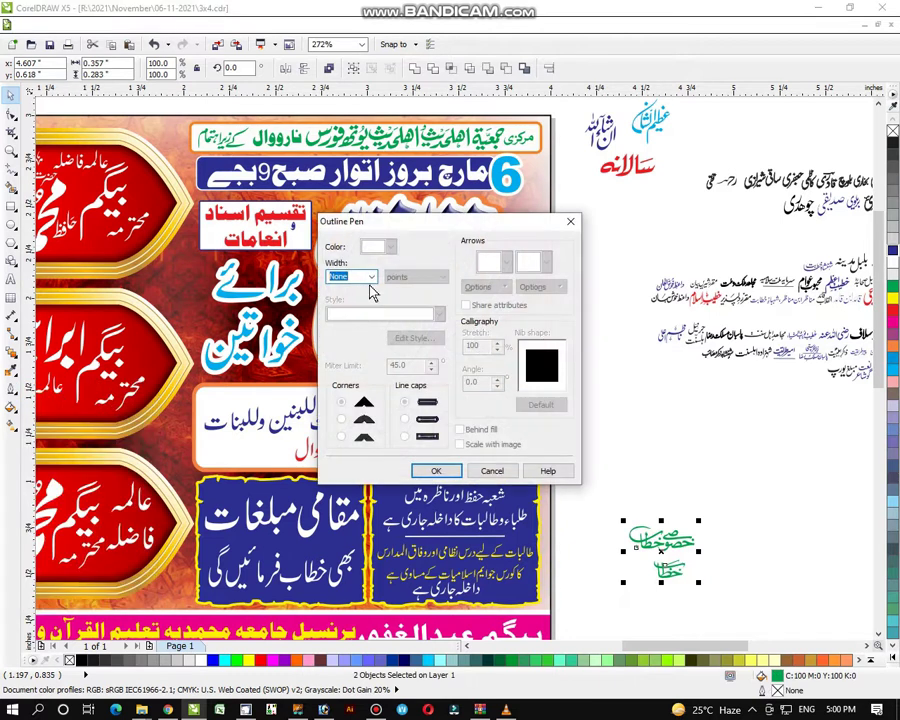
pyautogui.click(370, 278)
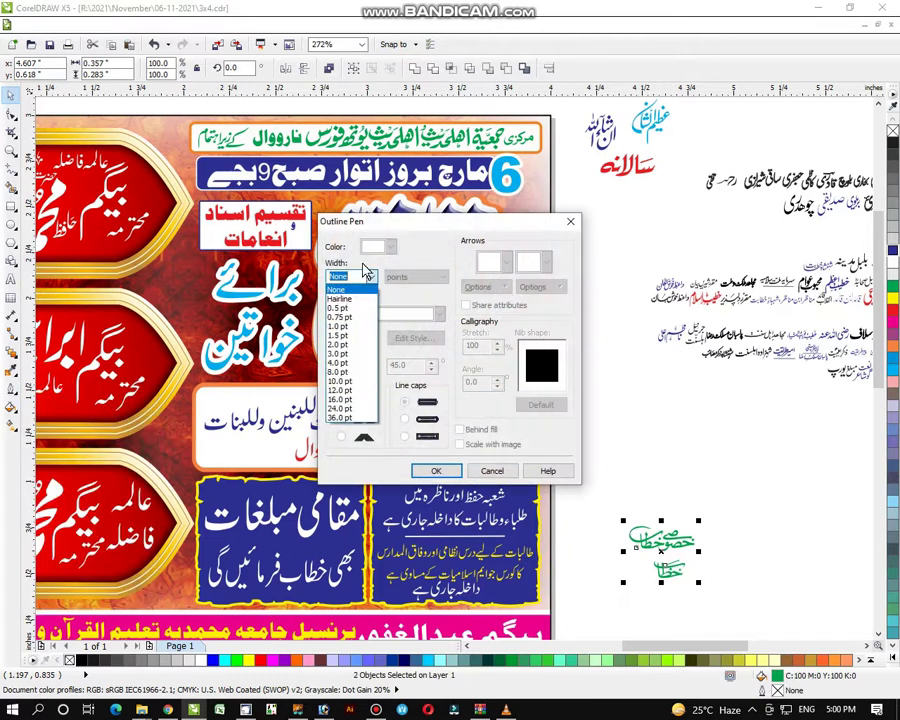
pyautogui.click(340, 362)
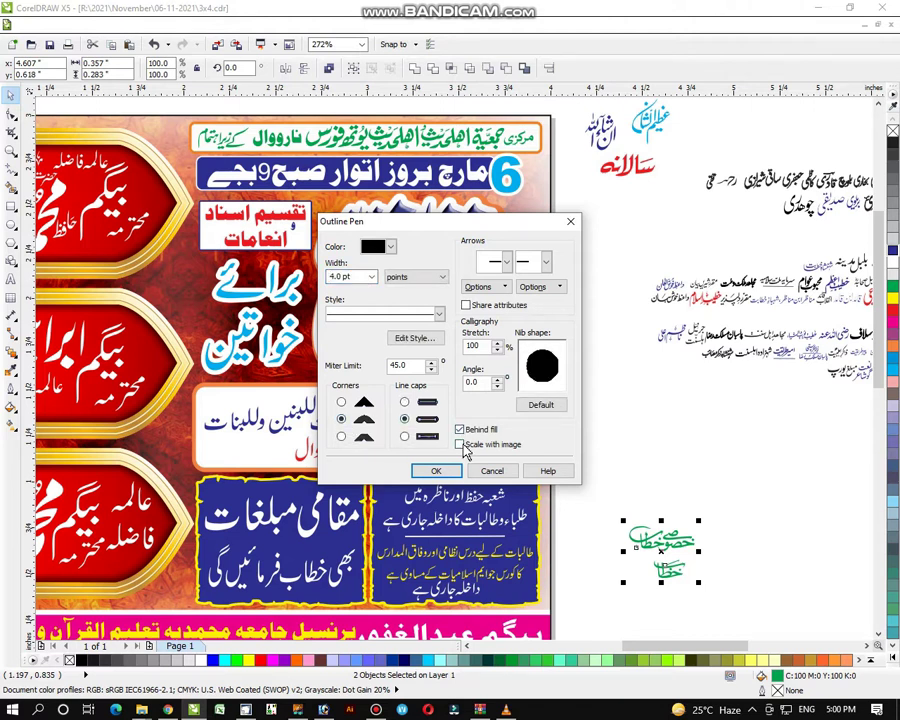
pyautogui.click(460, 444)
pyautogui.click(445, 471)
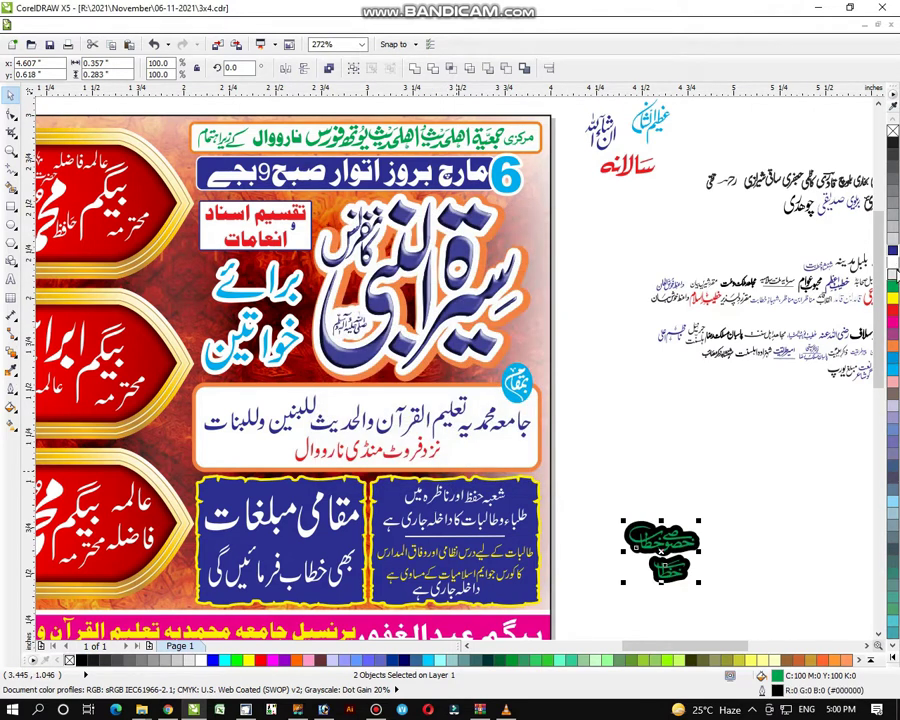
pyautogui.rightClick(893, 261)
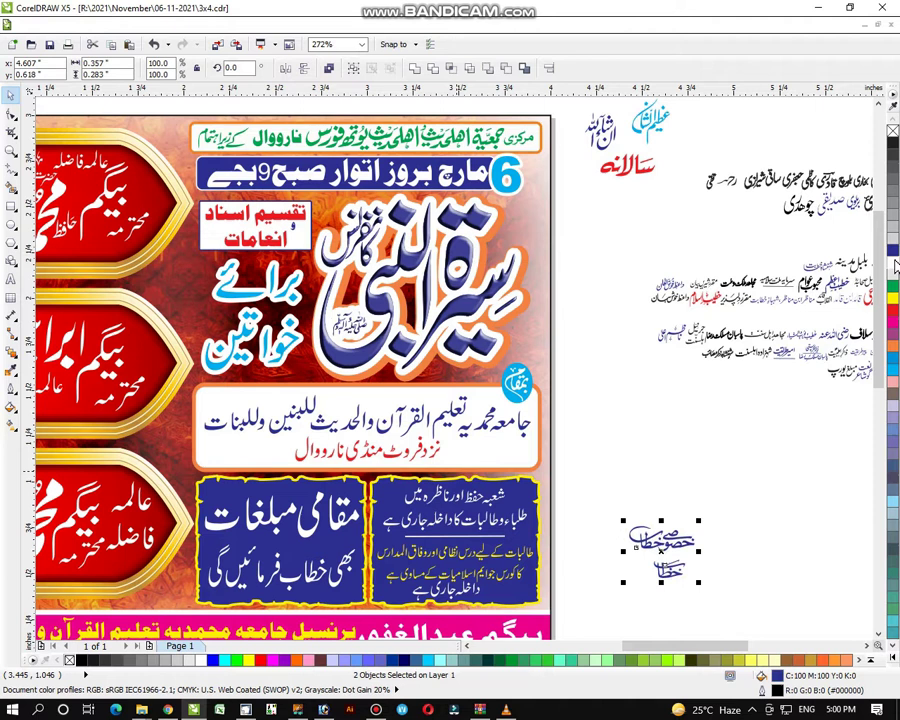
pyautogui.click(753, 532)
# Step: Place خصوصی خطاب, about 0.35 in wide, on the upper right edge of the top red panel and copy it onto the middle panel
pyautogui.rightClick(178, 283)
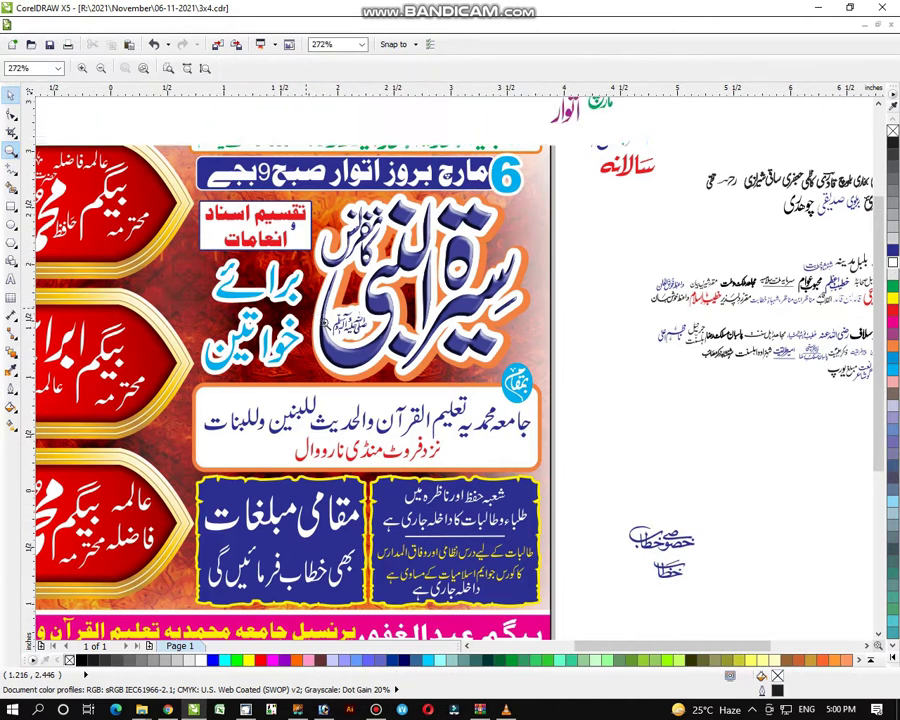
pyautogui.moveTo(72, 122); pyautogui.dragTo(741, 569)
pyautogui.press('space')
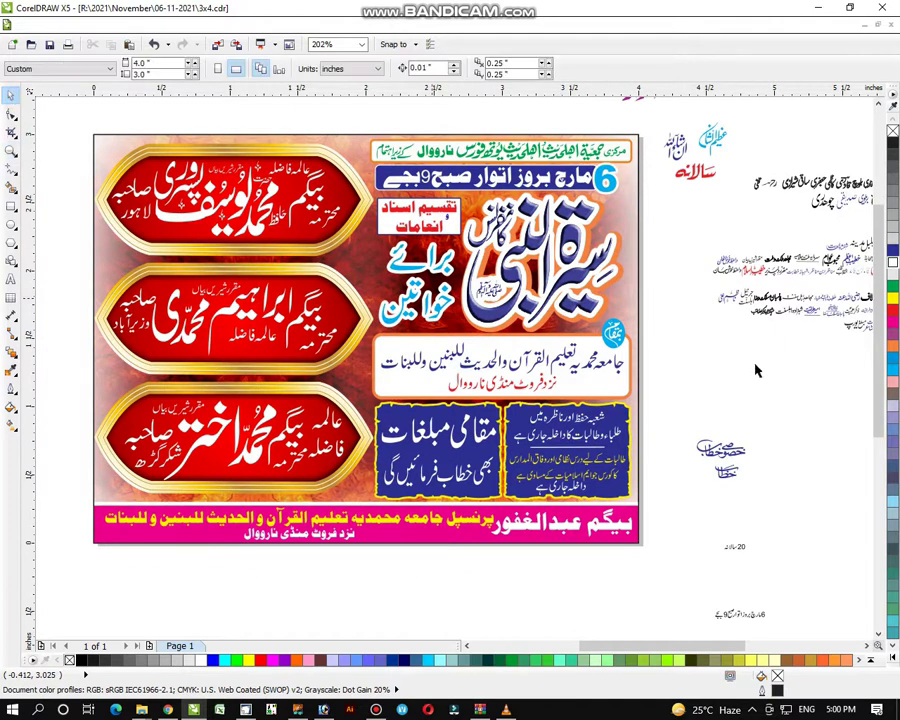
pyautogui.moveTo(768, 412); pyautogui.dragTo(333, 192)
pyautogui.moveTo(362, 153); pyautogui.dragTo(357, 277)
pyautogui.click(385, 118)
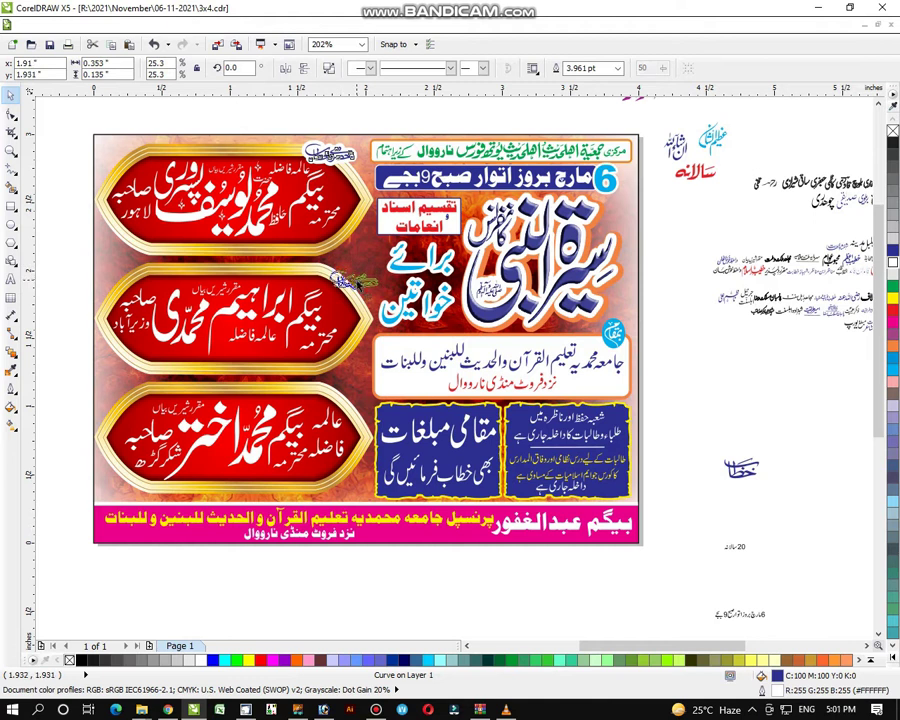
# Step: Try the separate خطاب lettering, about 0.22 in wide, on the bottom red panel and move it back beside the banner
pyautogui.click(740, 468)
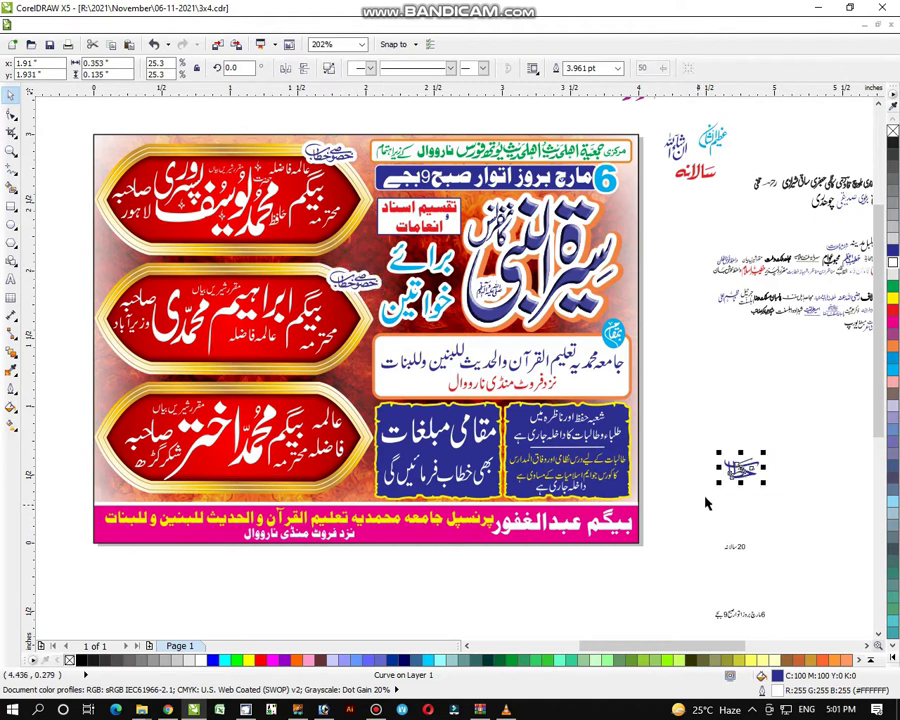
pyautogui.moveTo(718, 484); pyautogui.dragTo(322, 392)
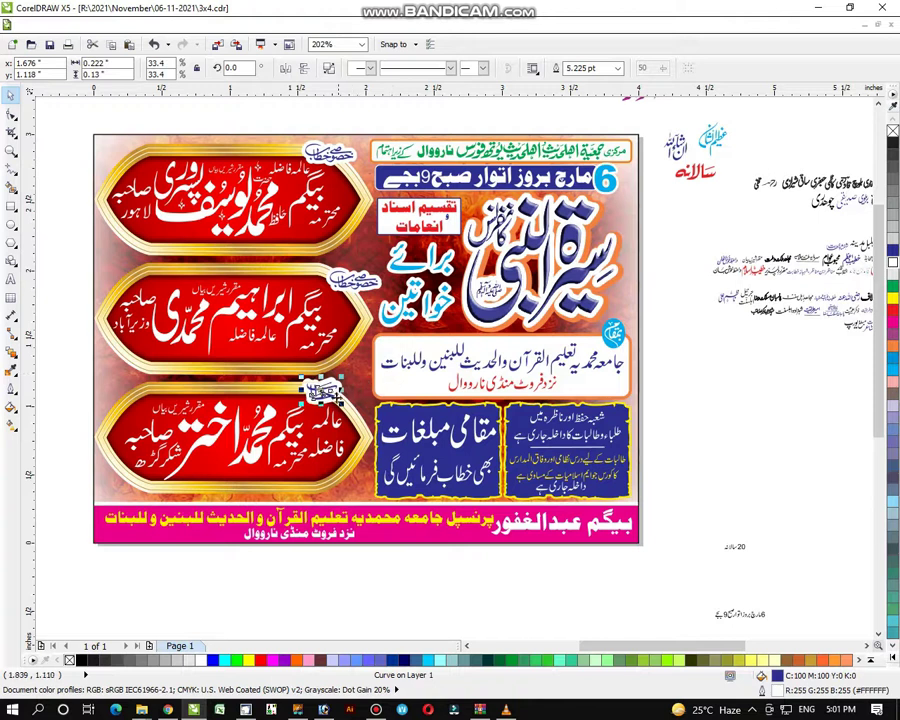
pyautogui.moveTo(318, 390); pyautogui.dragTo(806, 420)
# Step: Copy the middle panel's خصوصی خطاب label onto the upper right edge of the bottom red panel
pyautogui.click(352, 284)
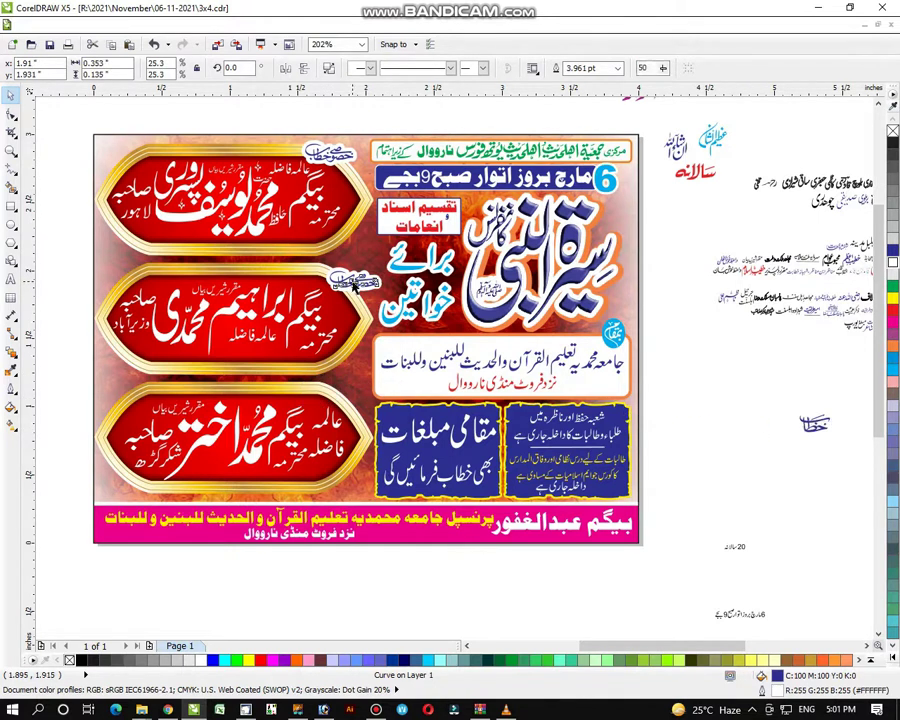
pyautogui.hotkey('ctrl', 'v')
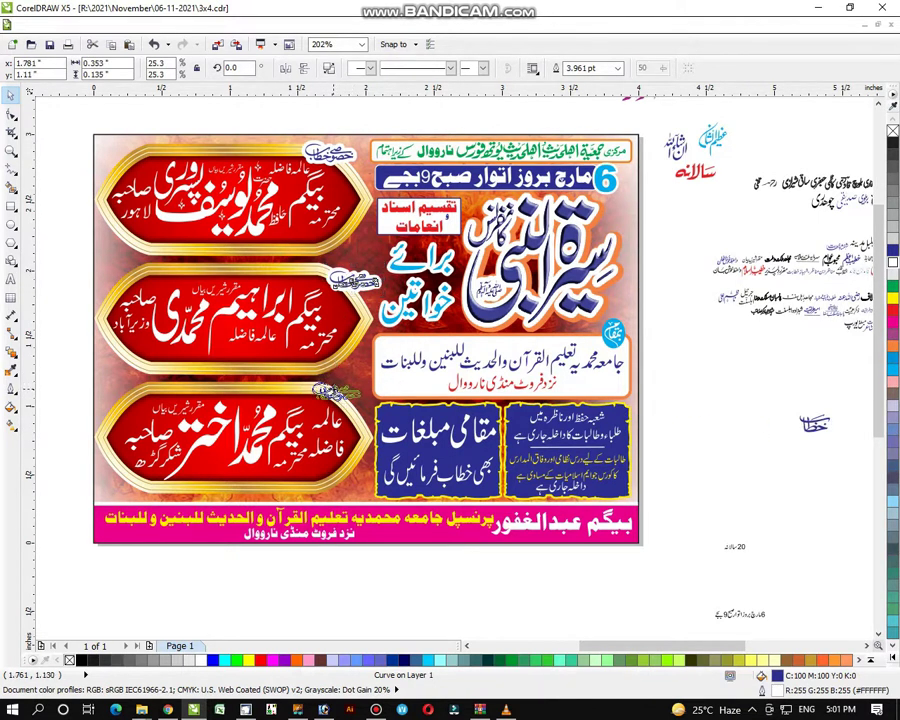
pyautogui.click(706, 410)
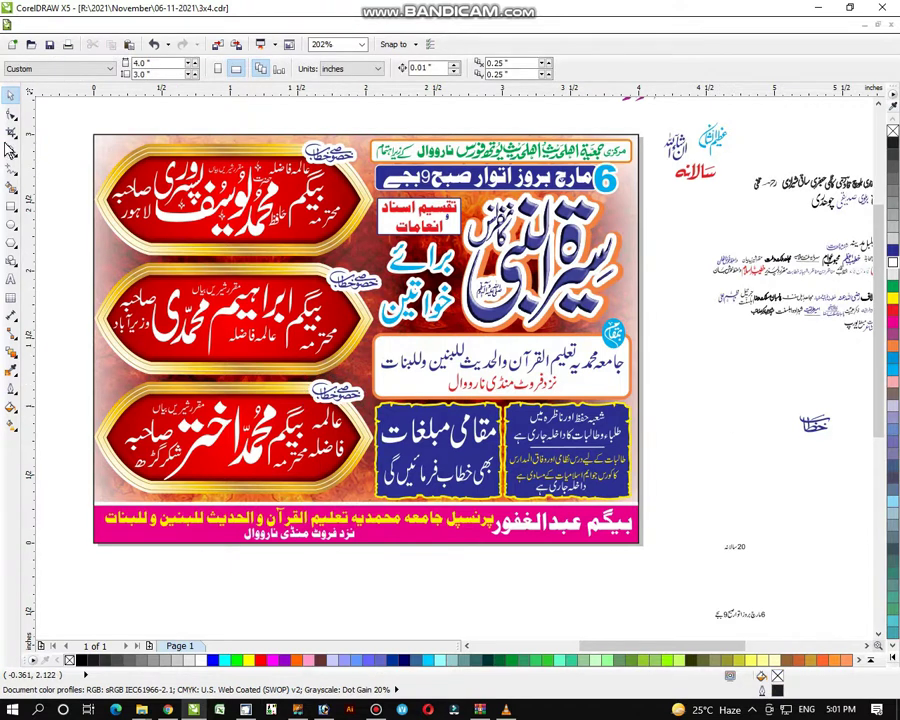
# Step: Delete the unused calligraphy and text pieces to the right of the banner, keeping سالانہ and ان شاء اللہ
pyautogui.rightClick(416, 336)
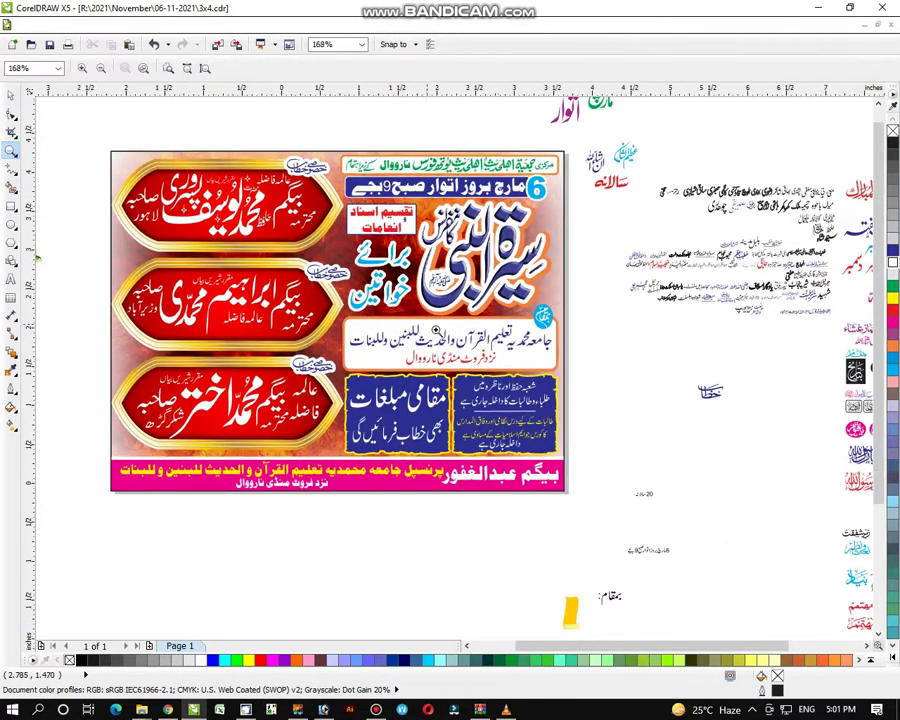
pyautogui.rightClick(514, 370)
pyautogui.moveTo(242, 222); pyautogui.dragTo(701, 536)
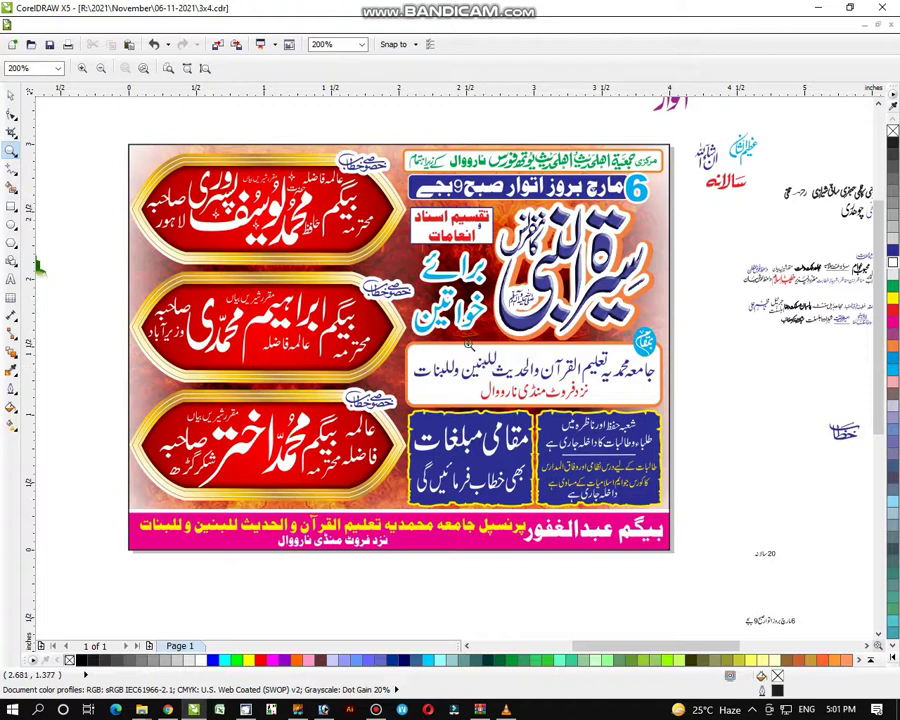
pyautogui.rightClick(409, 284)
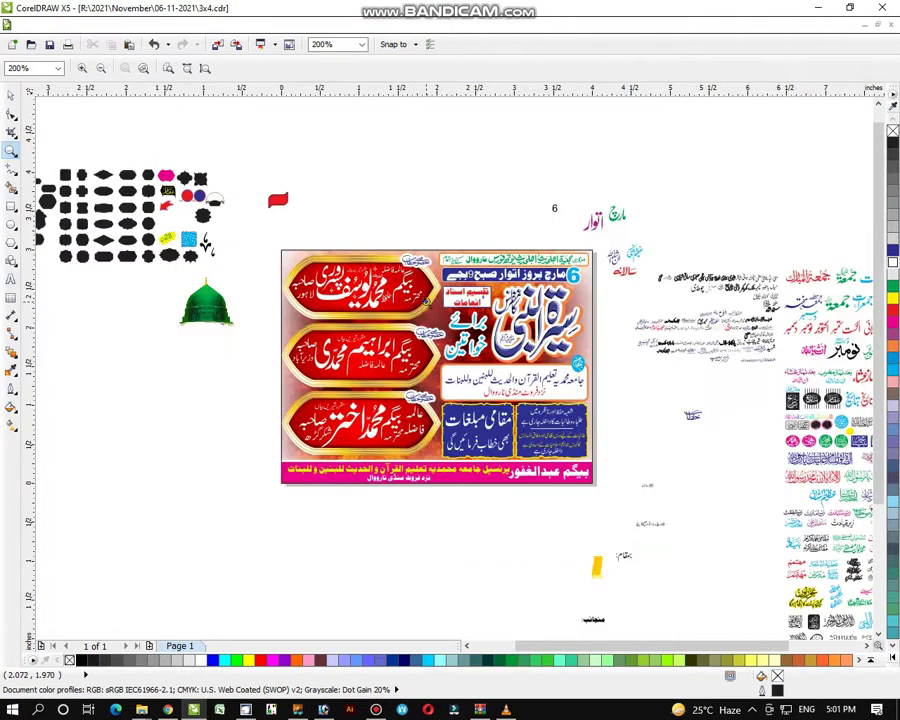
pyautogui.press('F3')
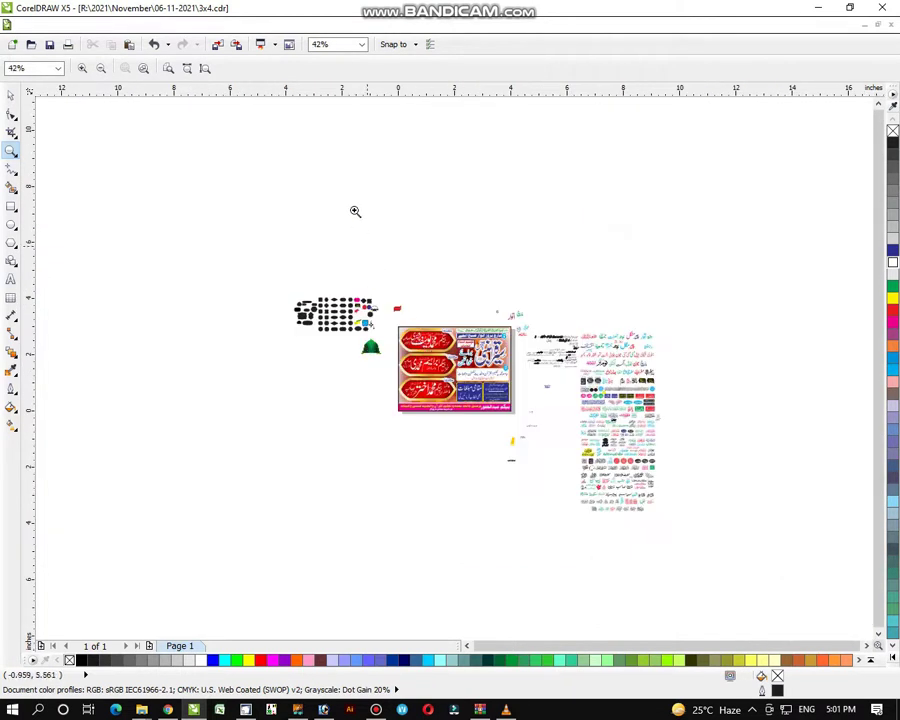
pyautogui.moveTo(352, 186); pyautogui.dragTo(722, 554)
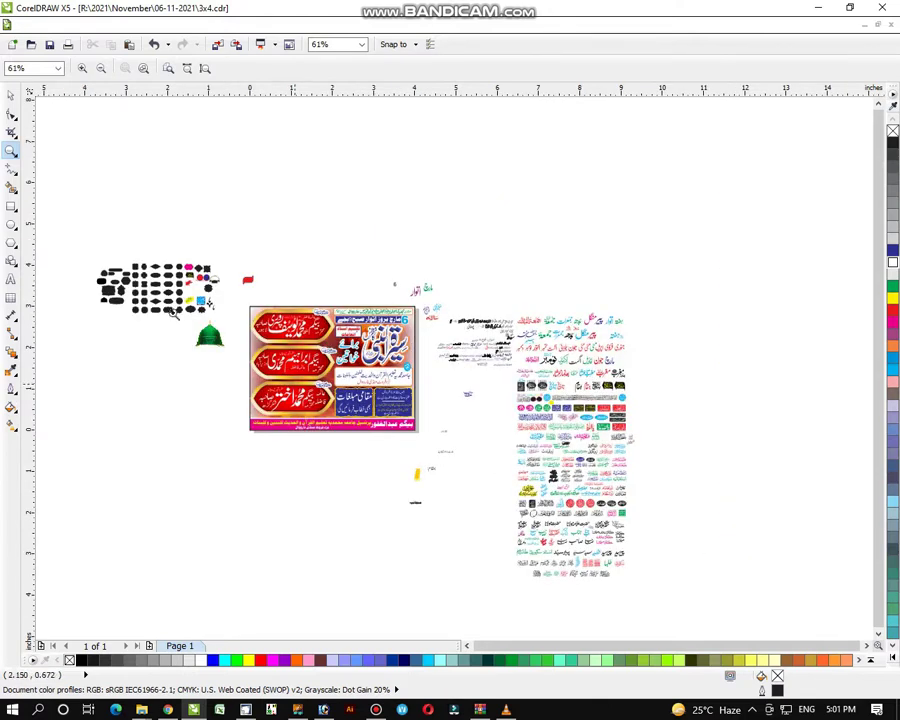
pyautogui.press('space')
pyautogui.moveTo(657, 402); pyautogui.dragTo(418, 613)
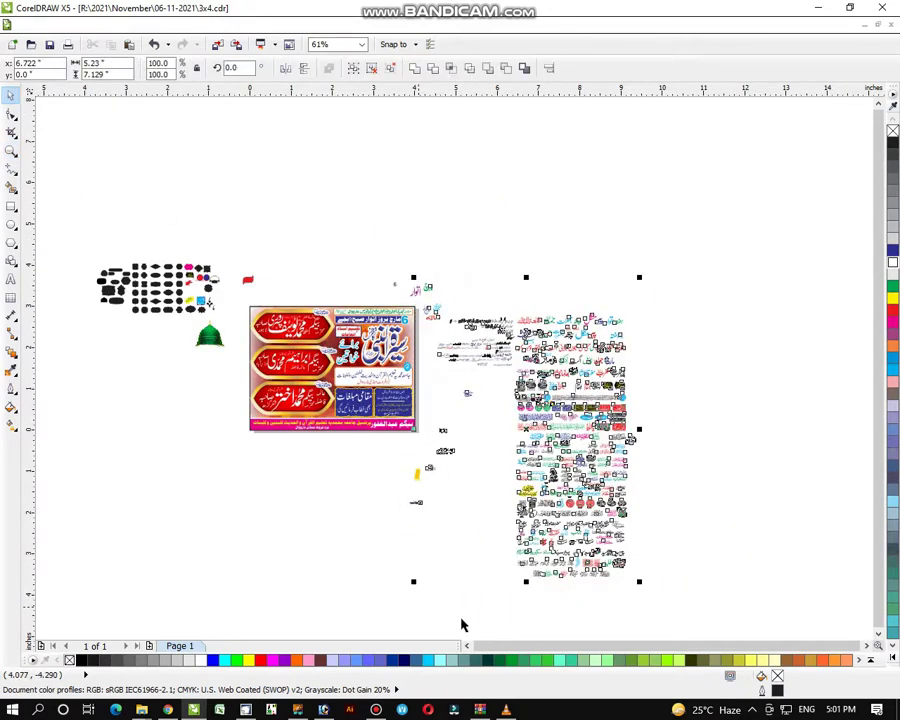
pyautogui.moveTo(737, 221); pyautogui.dragTo(431, 619)
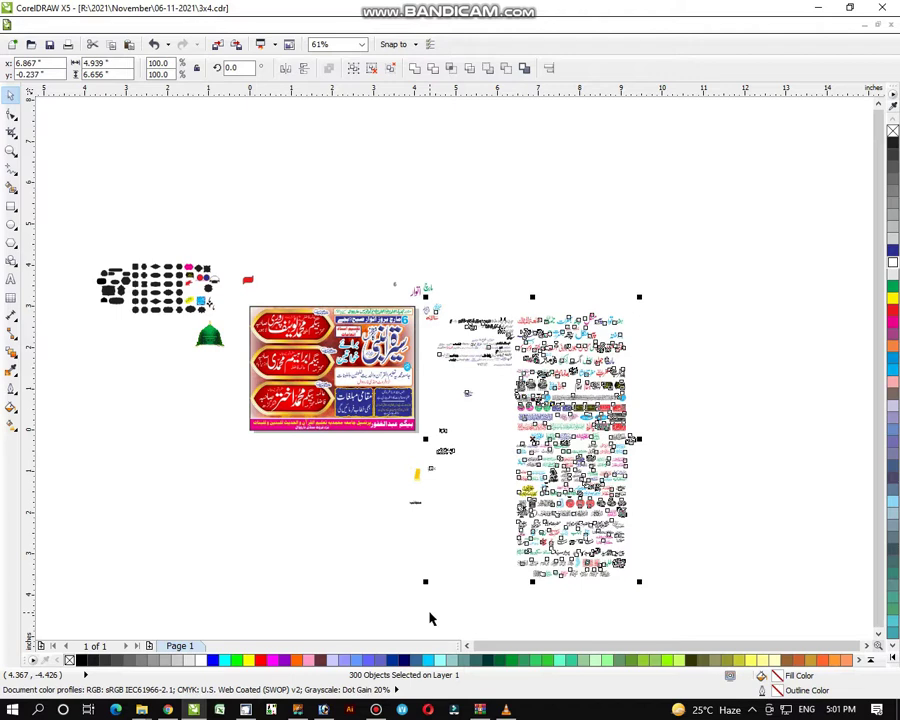
pyautogui.press('Delete')
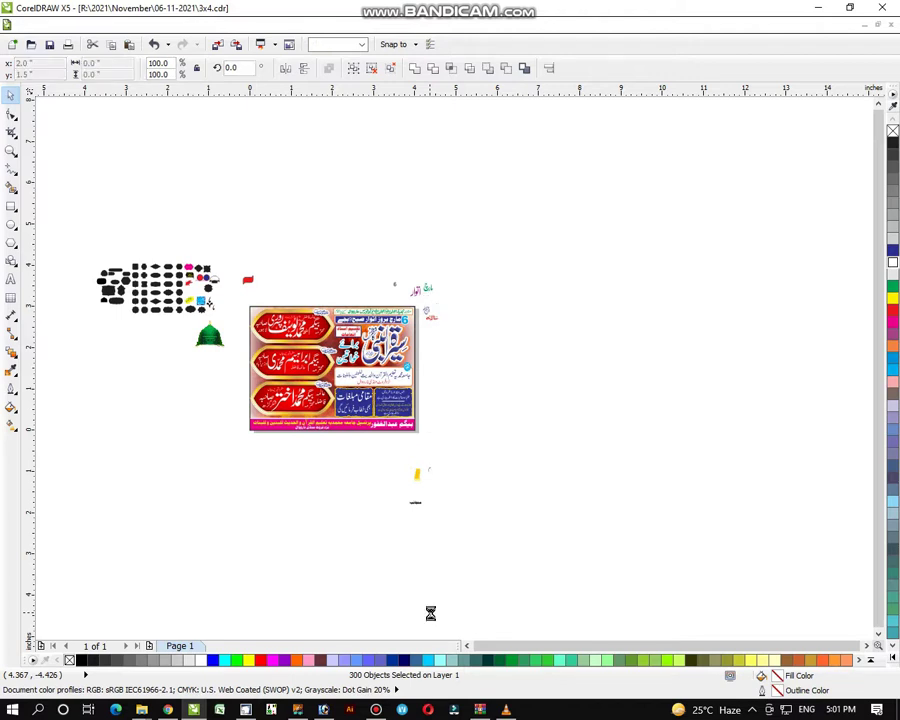
# Step: Delete the leftover yellow shape and text below the banner and the loose 6, مارچ and اتوار above it
pyautogui.moveTo(358, 568); pyautogui.dragTo(528, 450)
pyautogui.press('Delete')
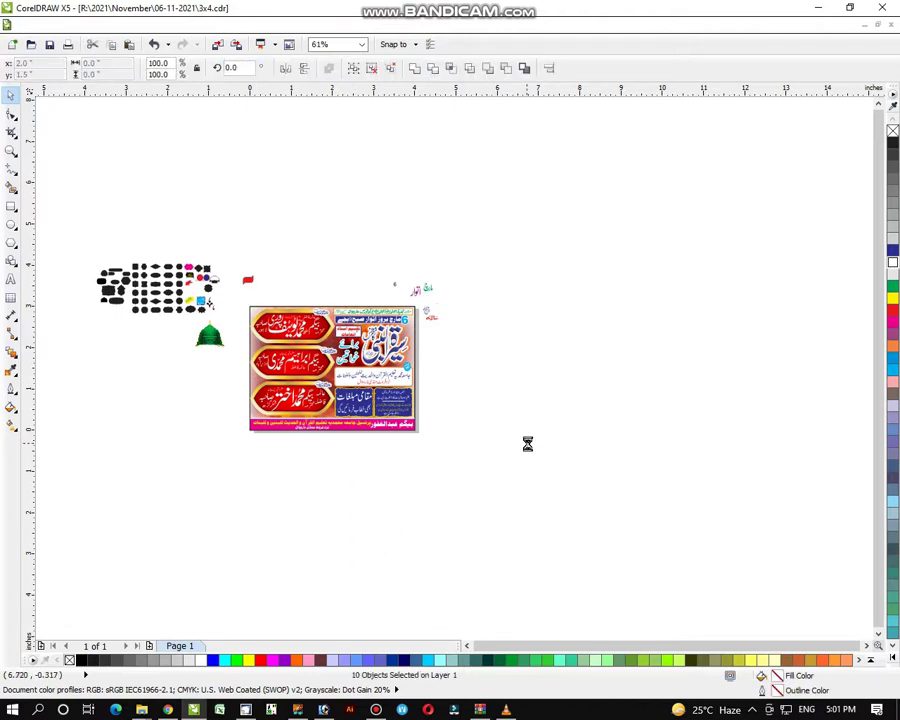
pyautogui.click(10, 151)
pyautogui.press('F4')
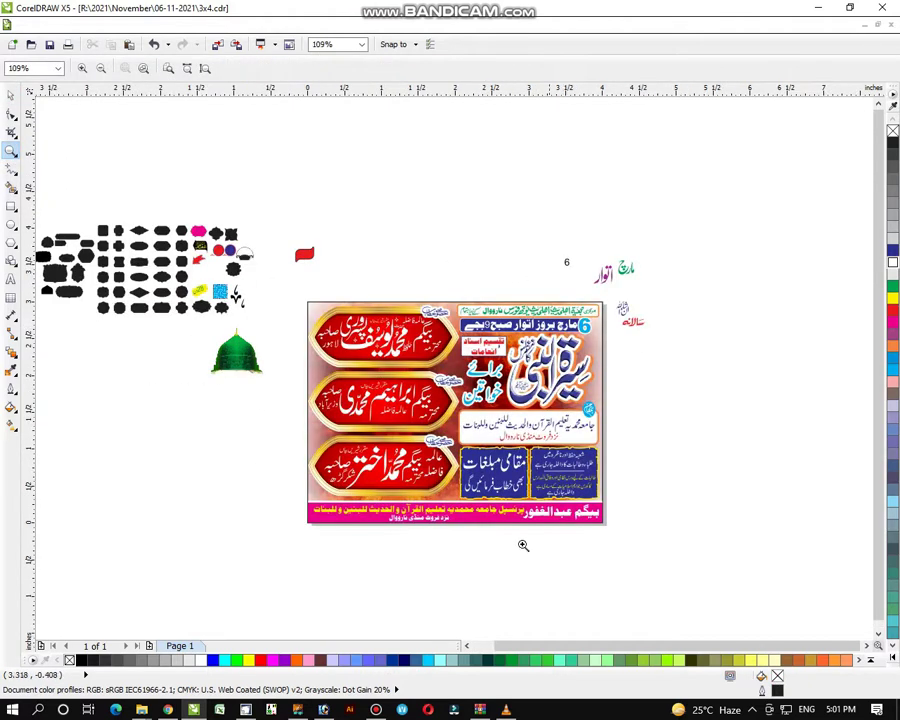
pyautogui.click(10, 95)
pyautogui.moveTo(494, 209); pyautogui.dragTo(697, 293)
pyautogui.press('Delete')
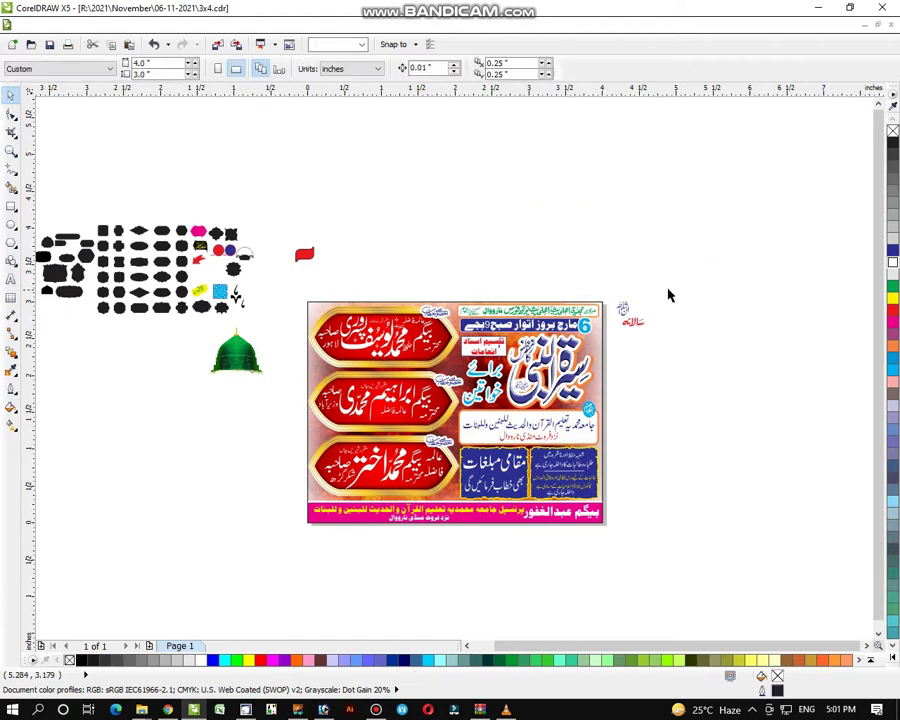
# Step: Shrink ان شاء اللہ to about 0.12 in wide, place it at the lower right of خواتین and fill it white
pyautogui.click(8, 152)
pyautogui.moveTo(302, 256); pyautogui.dragTo(669, 489)
pyautogui.moveTo(295, 138); pyautogui.dragTo(866, 532)
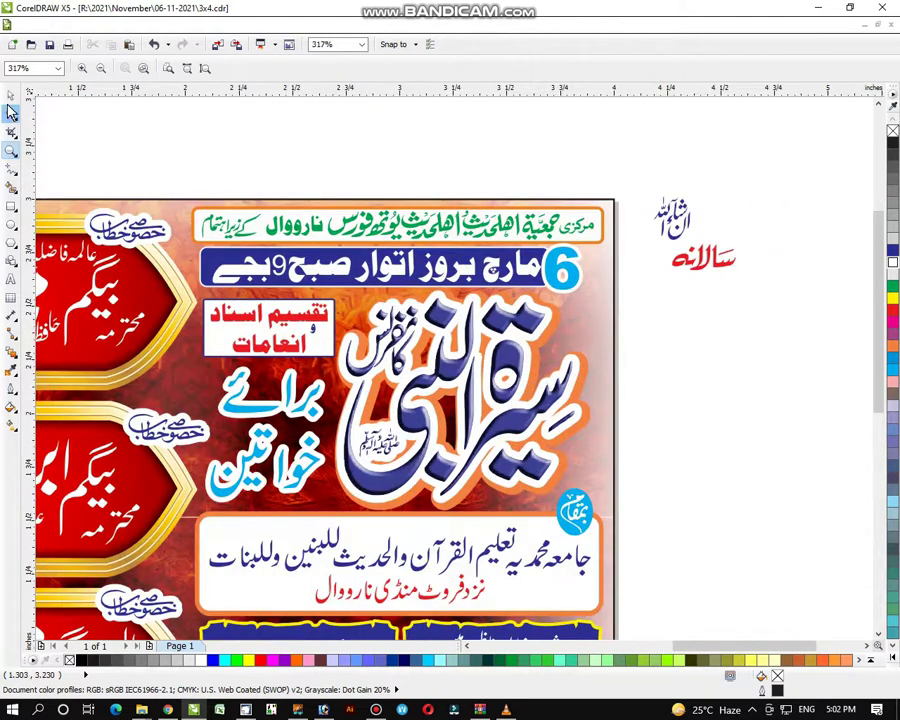
pyautogui.click(10, 97)
pyautogui.moveTo(768, 248); pyautogui.dragTo(672, 296)
pyautogui.click(676, 228)
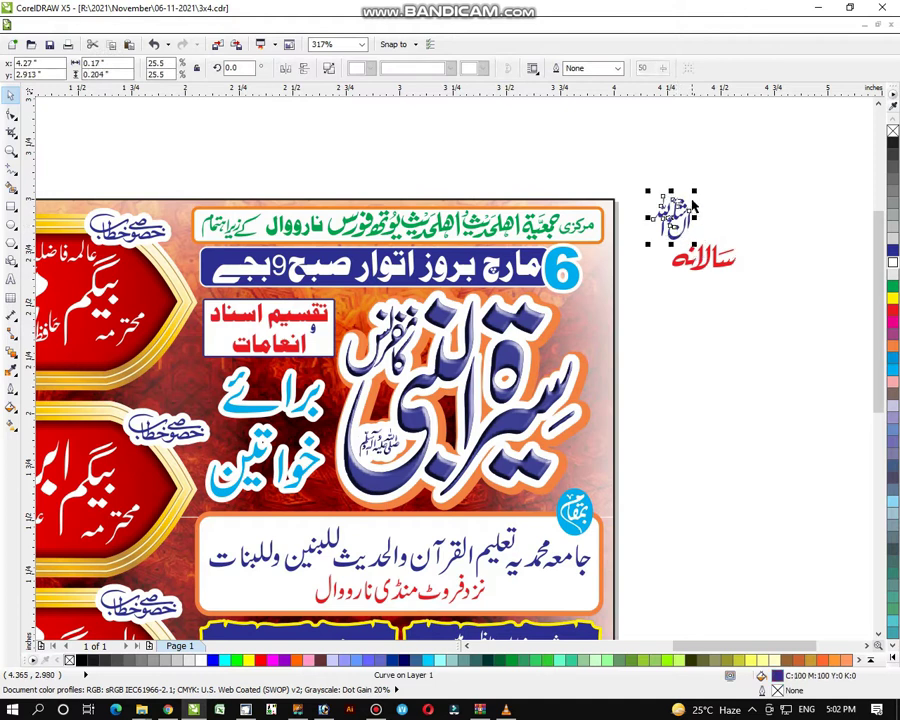
pyautogui.moveTo(696, 191); pyautogui.dragTo(323, 489)
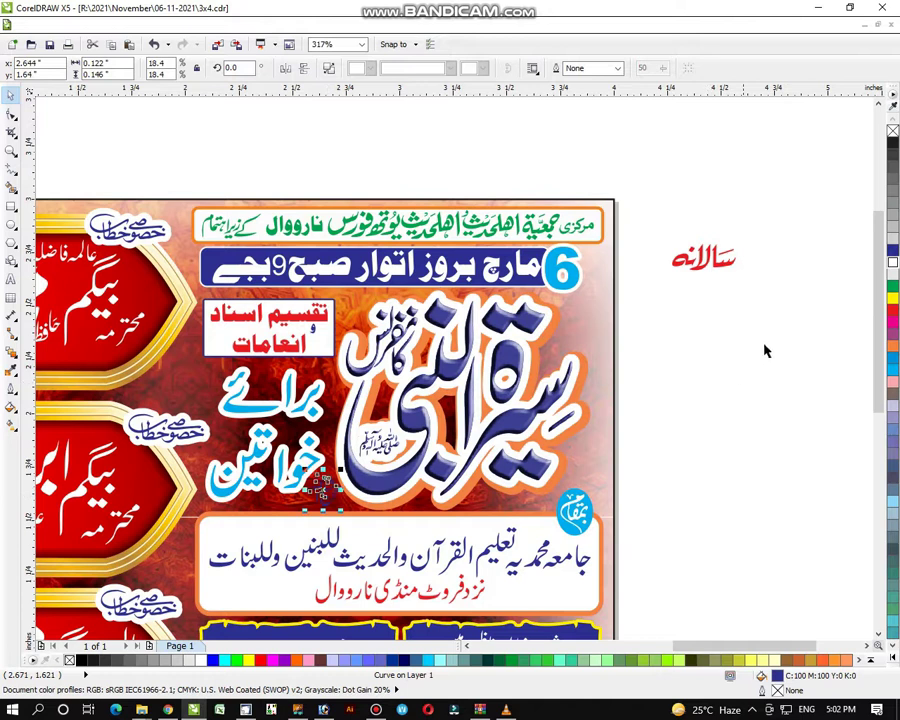
pyautogui.click(826, 359)
# Step: Place سالانہ about 0.19 in wide at the title's upper right, filled magenta with a 3 pt white outline behind the fill, scaling with the image
pyautogui.moveTo(800, 195); pyautogui.dragTo(587, 333)
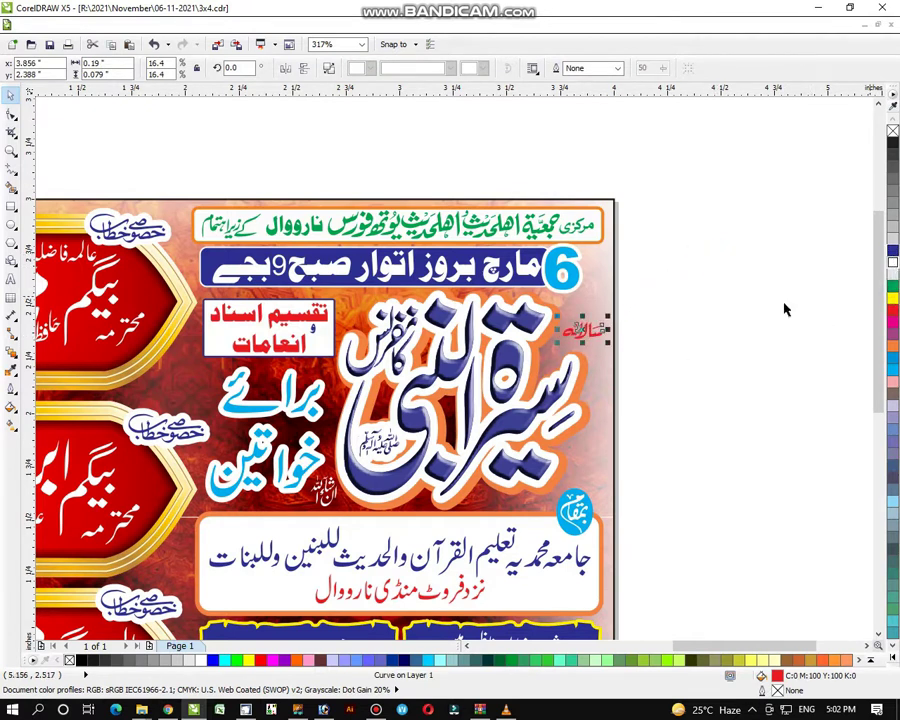
pyautogui.click(11, 388)
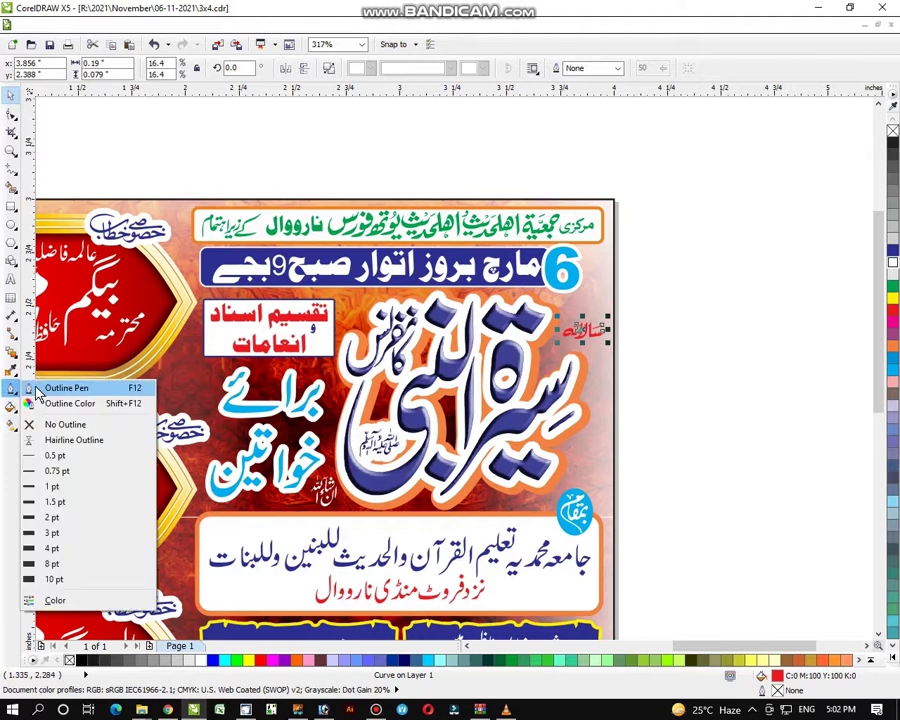
pyautogui.click(60, 391)
pyautogui.click(370, 277)
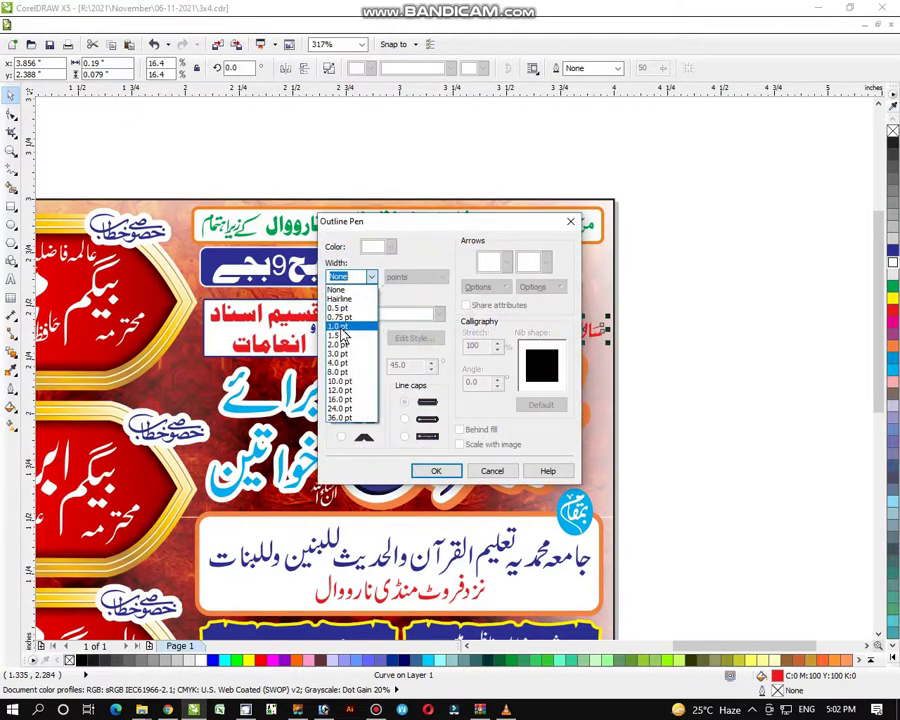
pyautogui.click(341, 355)
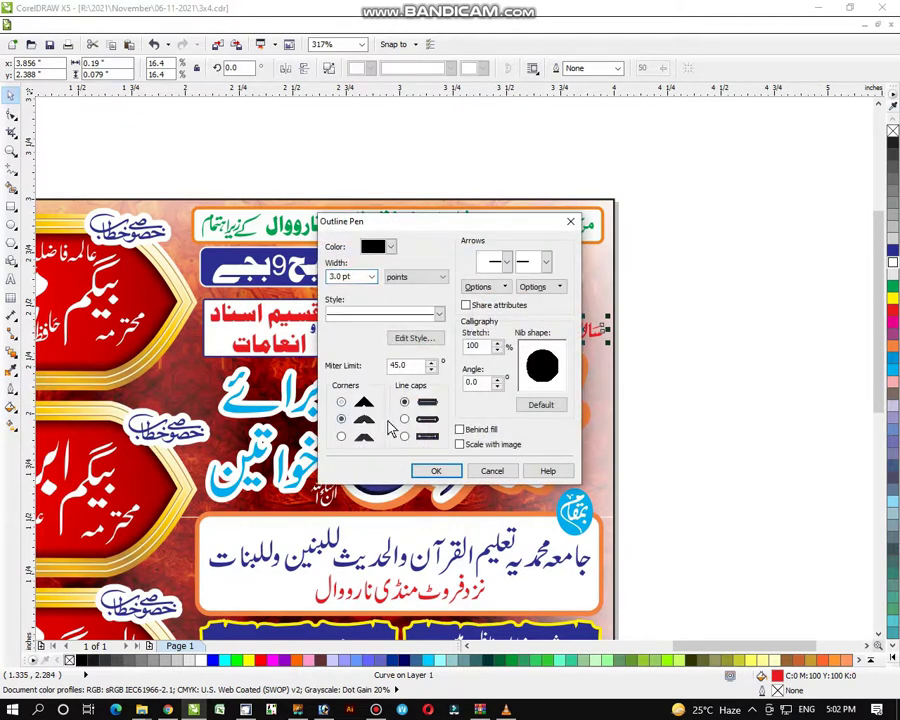
pyautogui.click(467, 446)
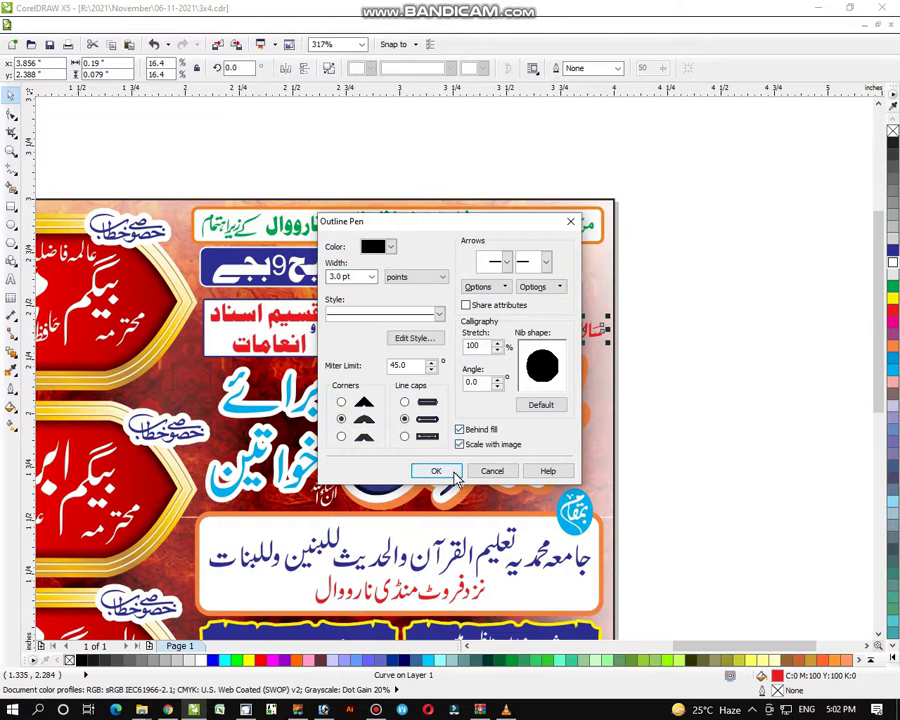
pyautogui.click(436, 470)
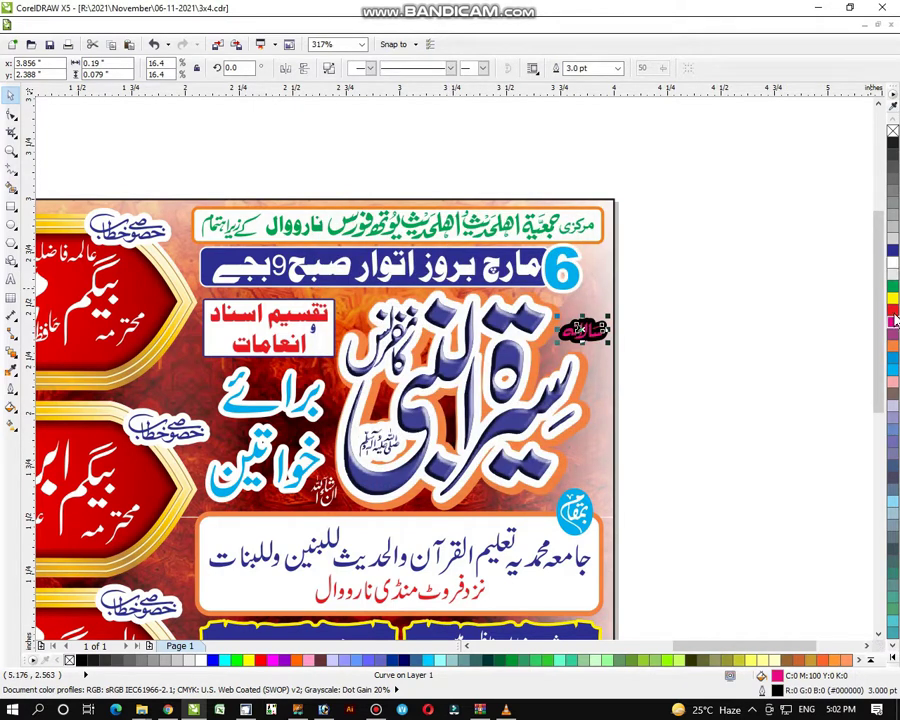
pyautogui.rightClick(894, 266)
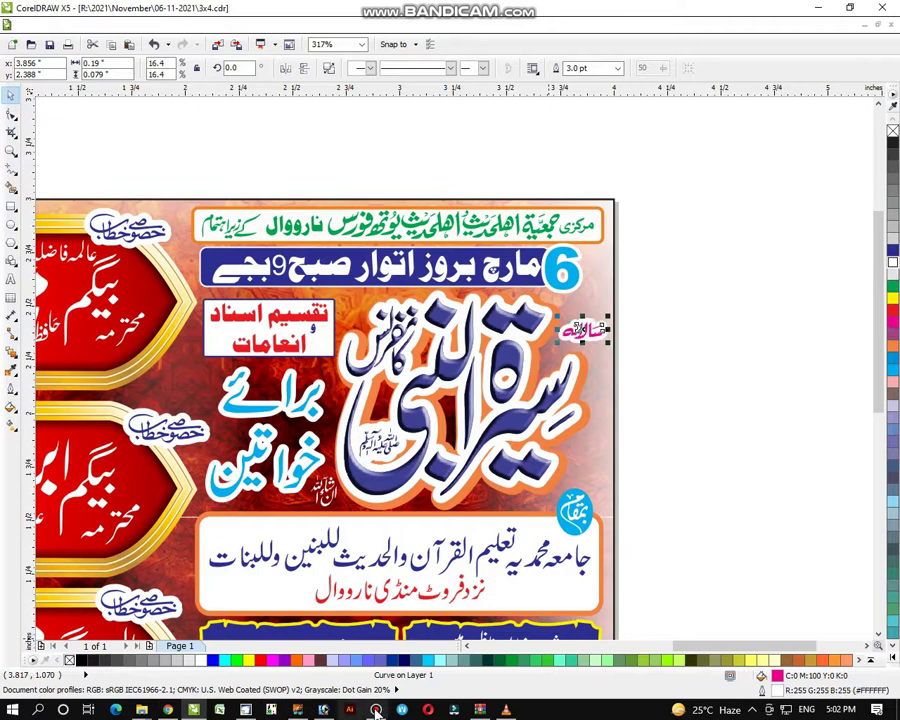
pyautogui.moveTo(300, 712)
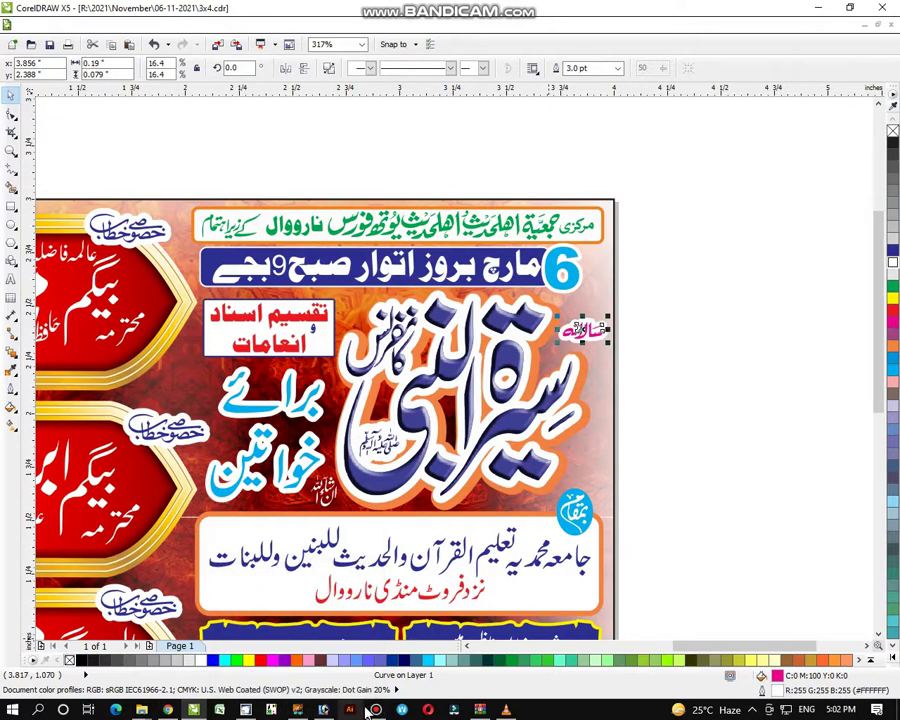
pyautogui.click(376, 710)
pyautogui.click(647, 115)
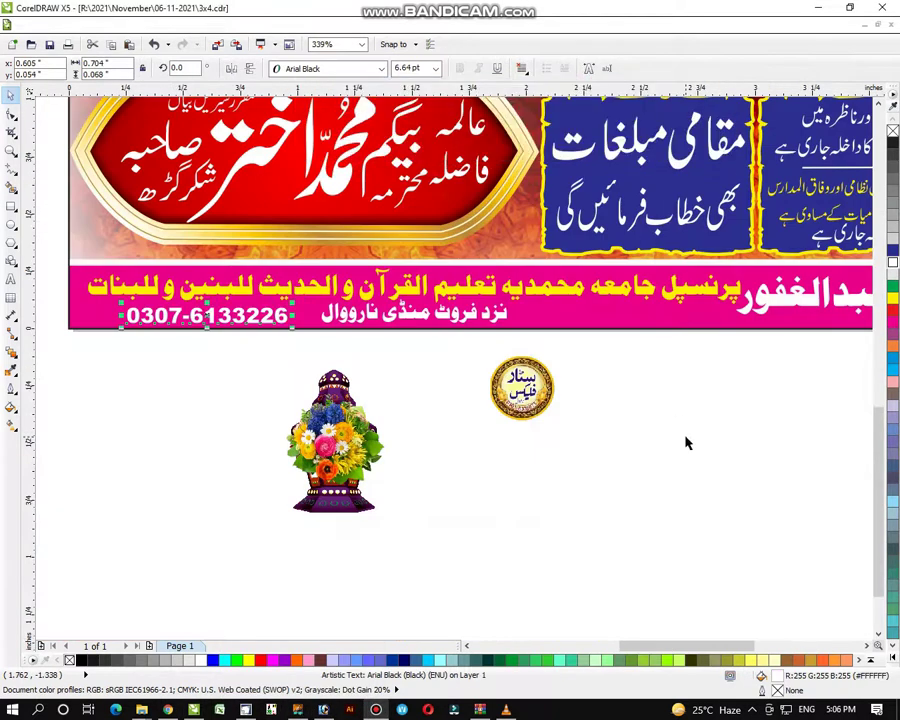
# Step: Shrink the round gold logo to about 0.23 in wide and place it at the lower right corner of the third red panel
pyautogui.click(690, 465)
pyautogui.doubleClick(10, 151)
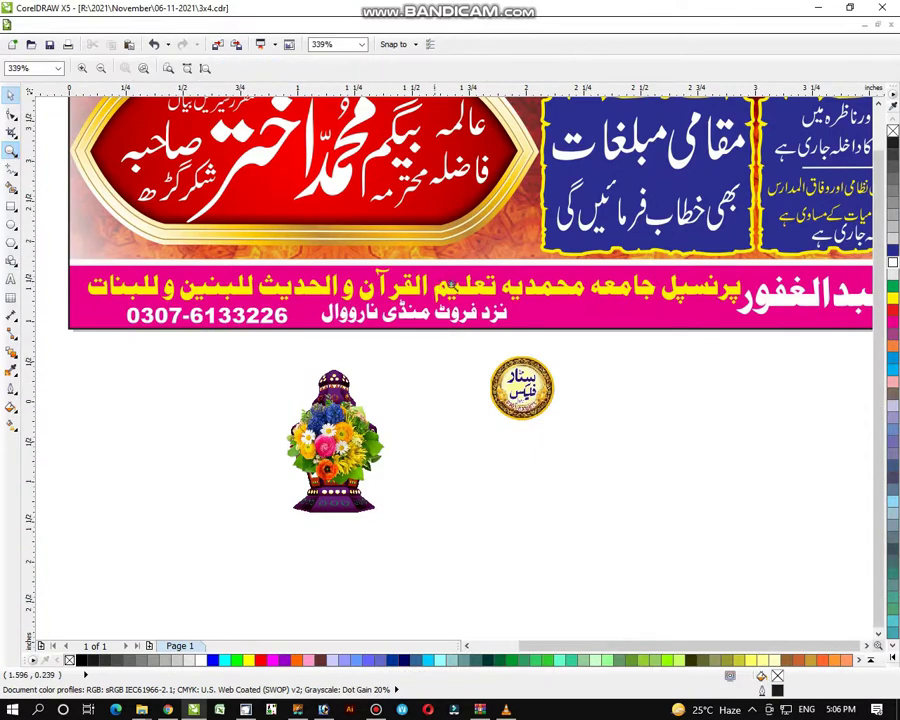
pyautogui.rightClick(452, 284)
pyautogui.moveTo(62, 141); pyautogui.dragTo(482, 518)
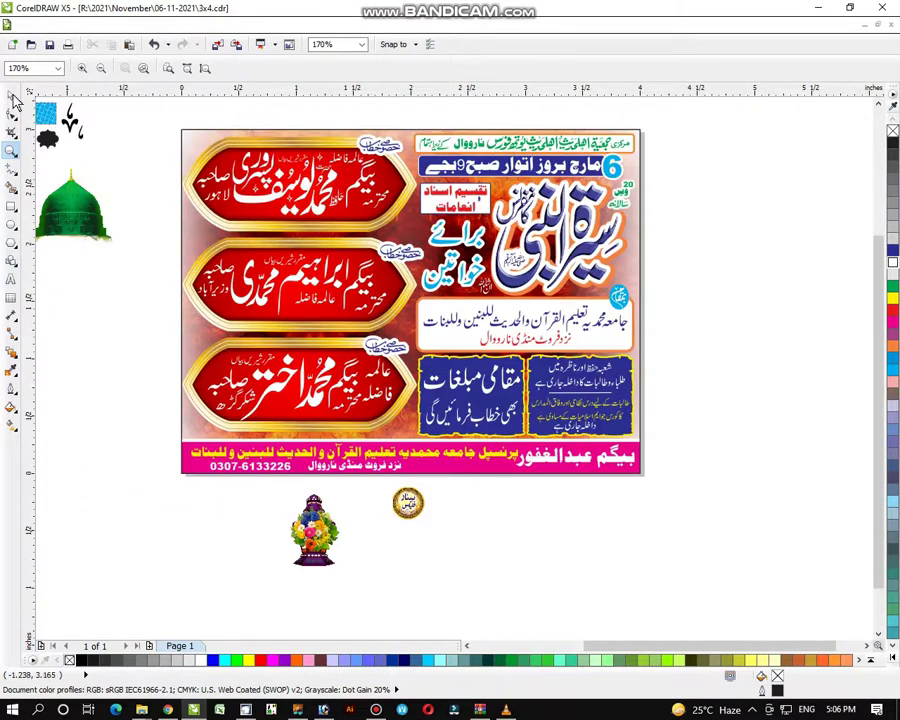
pyautogui.click(12, 97)
pyautogui.click(407, 503)
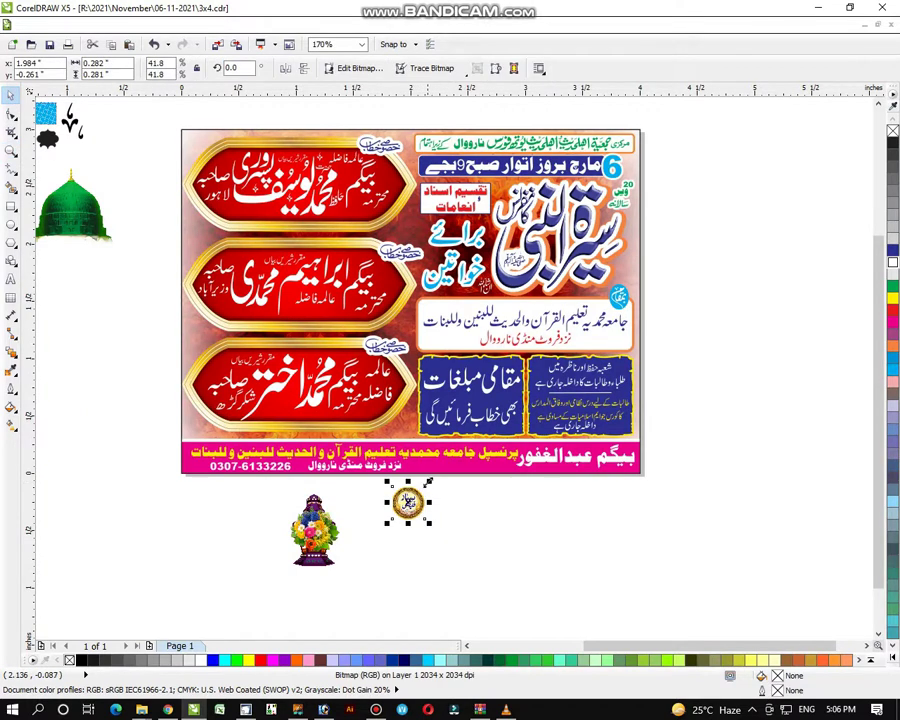
pyautogui.moveTo(430, 482); pyautogui.dragTo(422, 491)
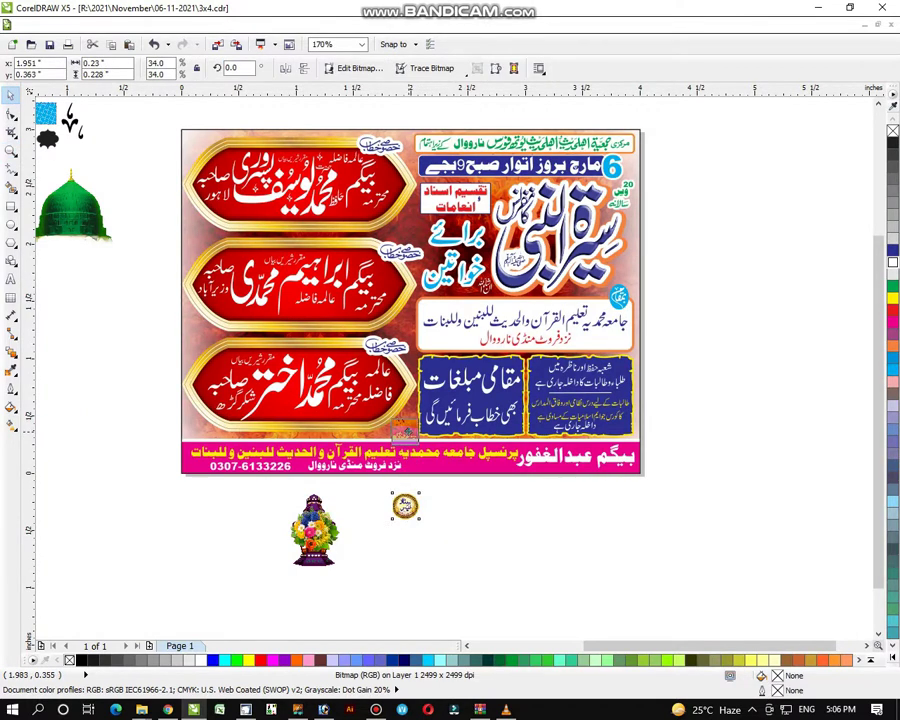
pyautogui.moveTo(403, 427); pyautogui.dragTo(402, 428)
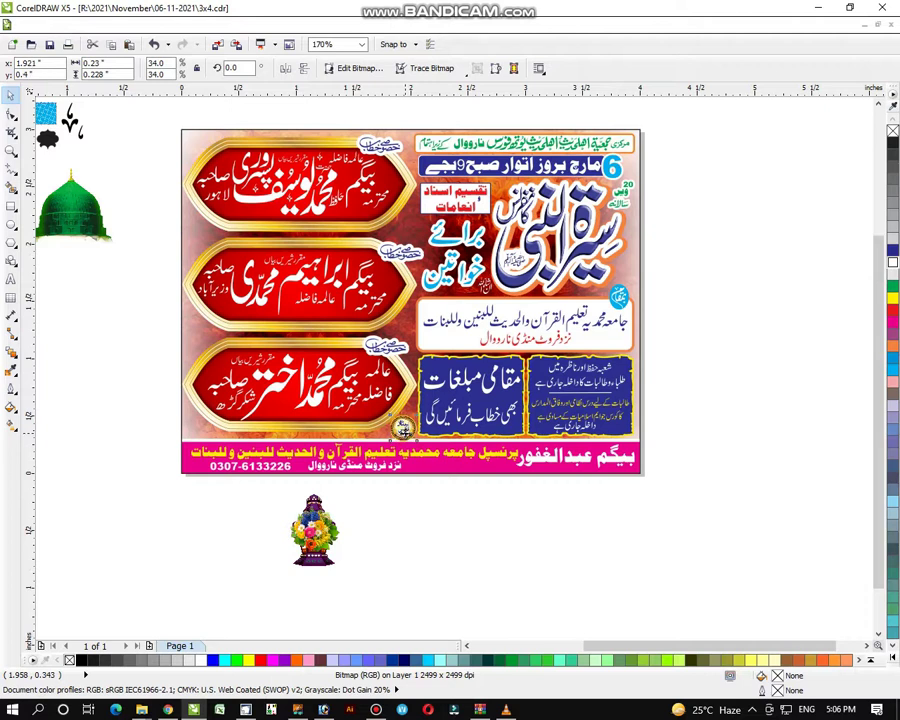
pyautogui.click(454, 553)
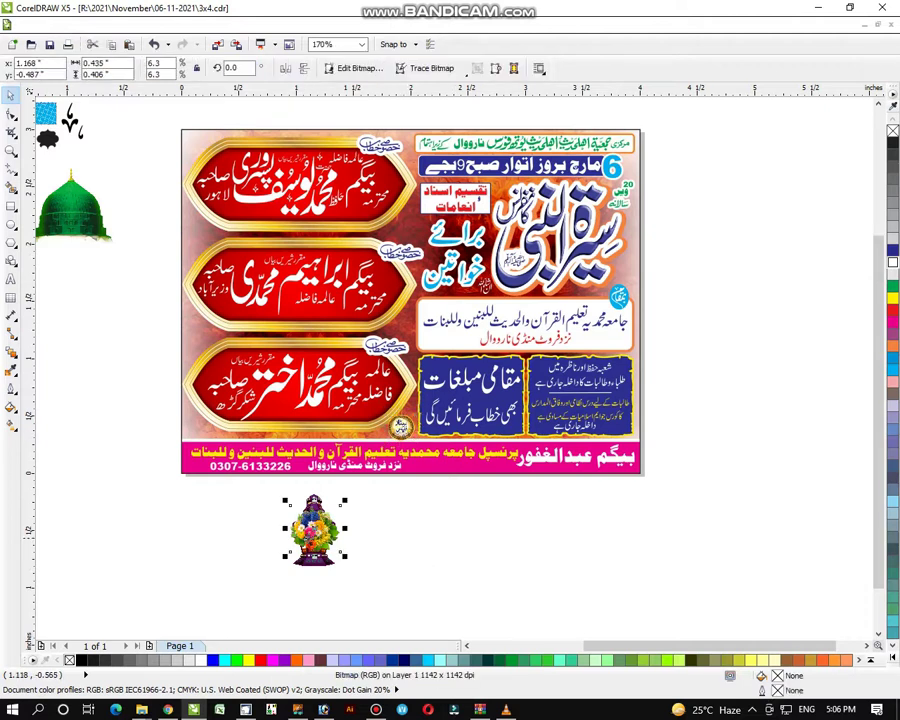
# Step: Spread the stacked flowers away from the lantern and place the multicoloured bouquet, about 0.4 in wide, at the first panel's lower right corner
pyautogui.moveTo(313, 538); pyautogui.dragTo(452, 532)
pyautogui.click(319, 546)
pyautogui.moveTo(319, 546); pyautogui.dragTo(367, 575)
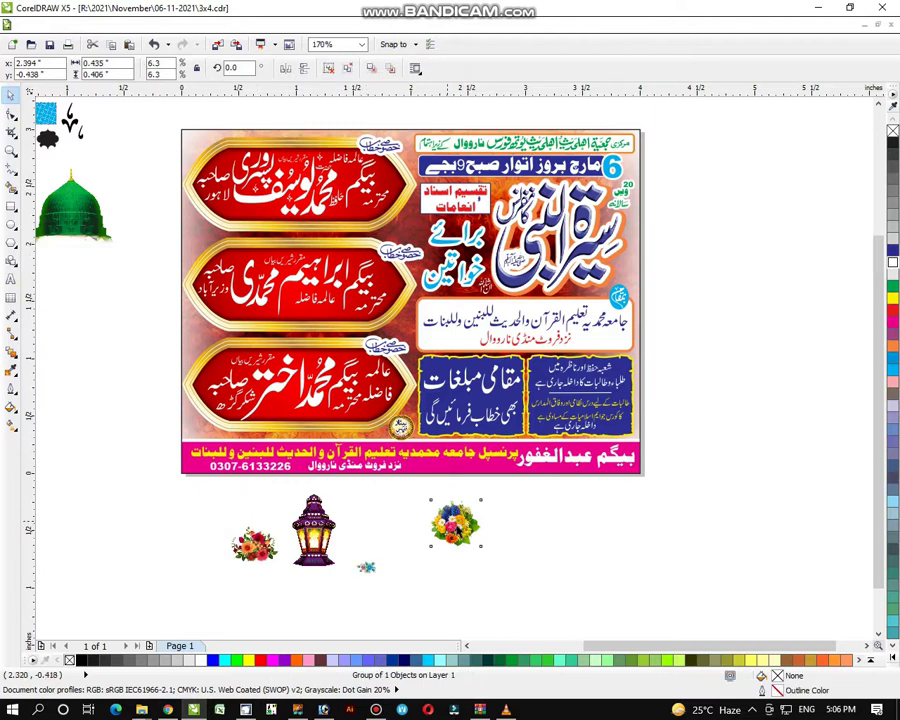
pyautogui.click(470, 533)
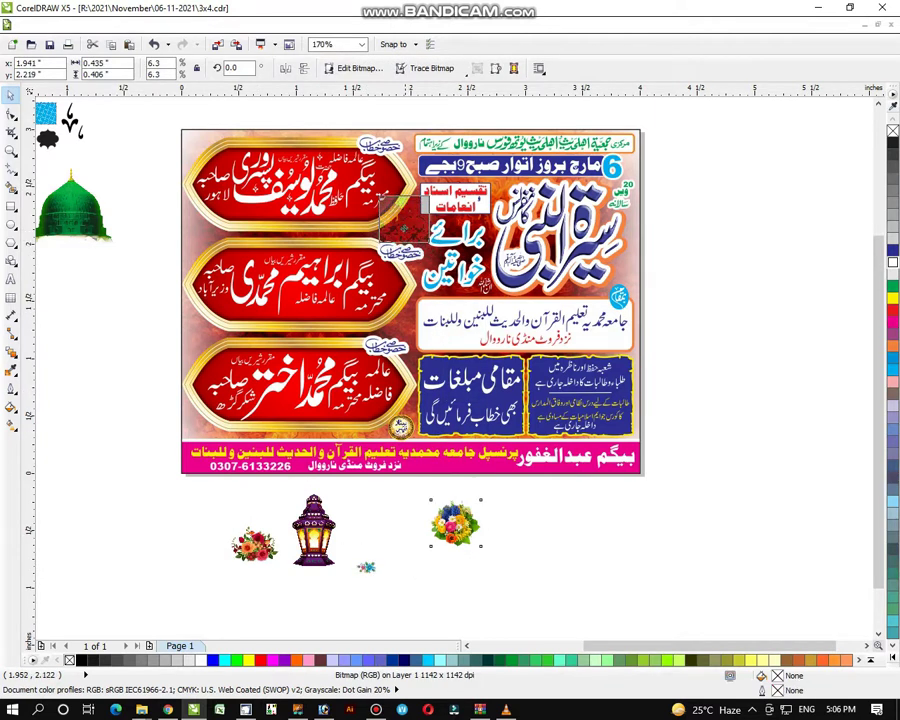
pyautogui.moveTo(470, 533); pyautogui.dragTo(421, 200)
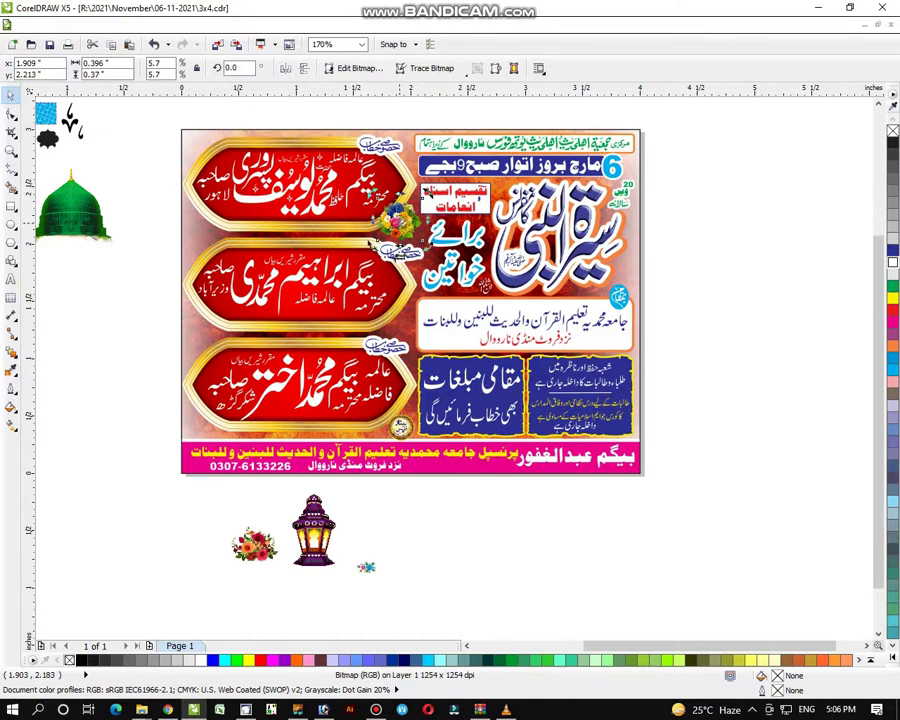
pyautogui.click(380, 597)
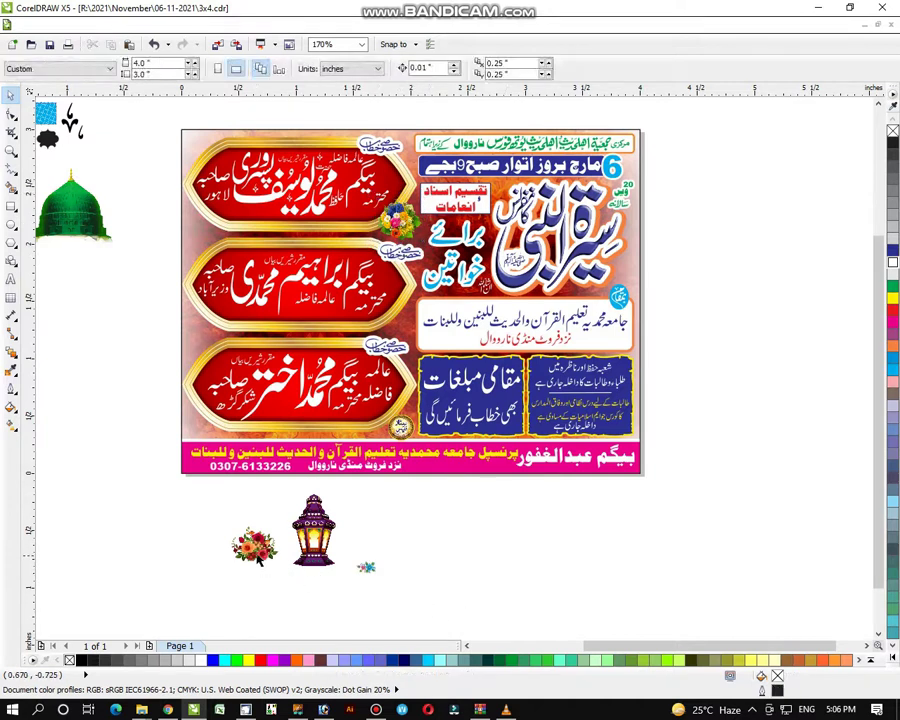
# Step: Set the red roses aside, enlarge the blue and pink flowers to about 0.74 in wide and place them between the second and third panels' left ends
pyautogui.click(257, 552)
pyautogui.moveTo(263, 556); pyautogui.dragTo(248, 609)
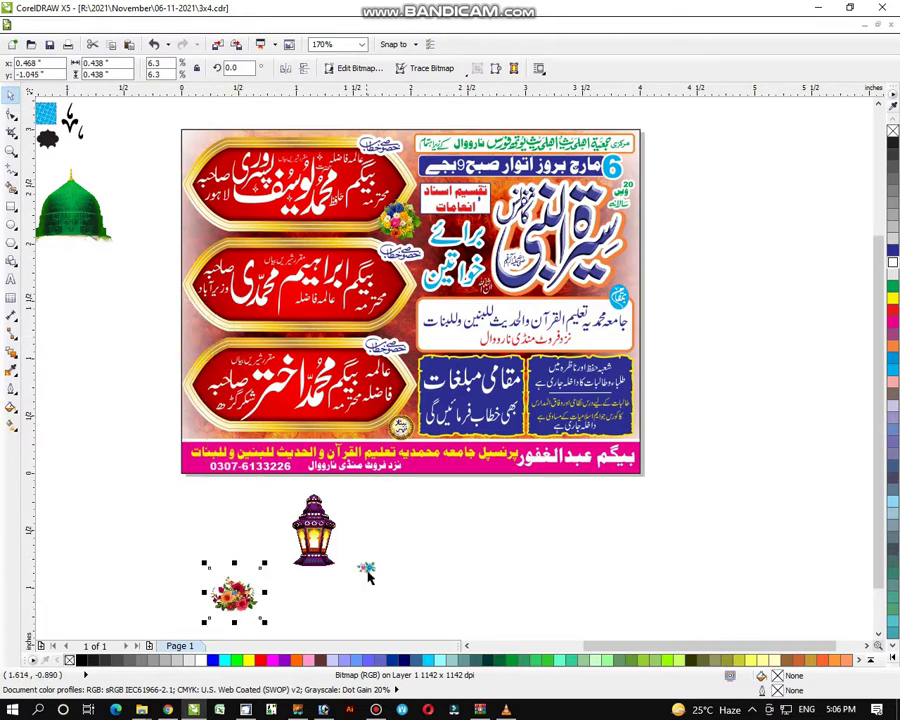
pyautogui.click(366, 567)
pyautogui.moveTo(388, 546); pyautogui.dragTo(436, 526)
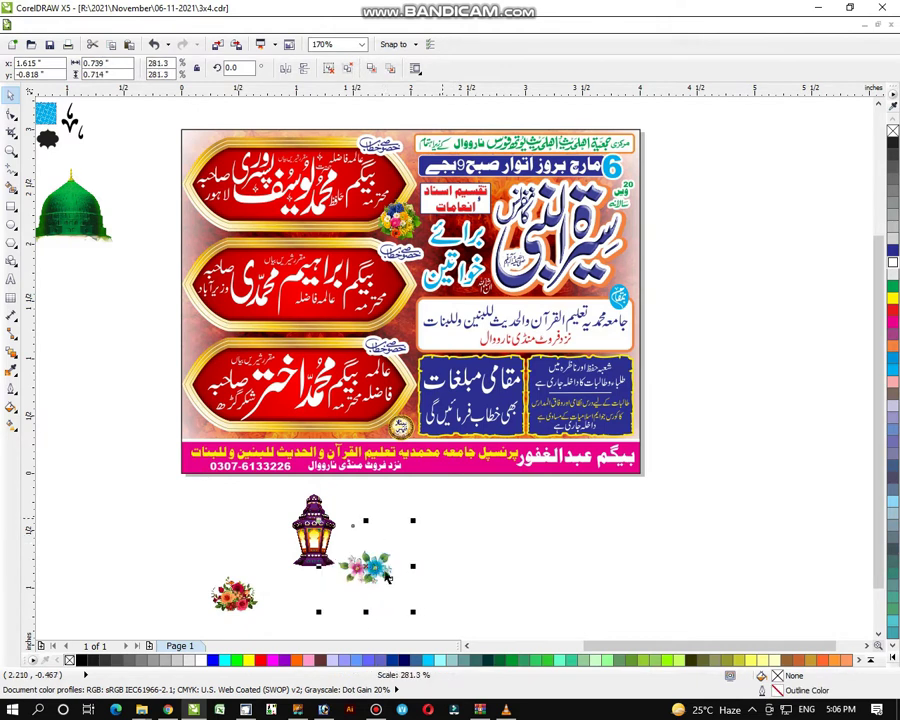
pyautogui.moveTo(374, 568); pyautogui.dragTo(236, 339)
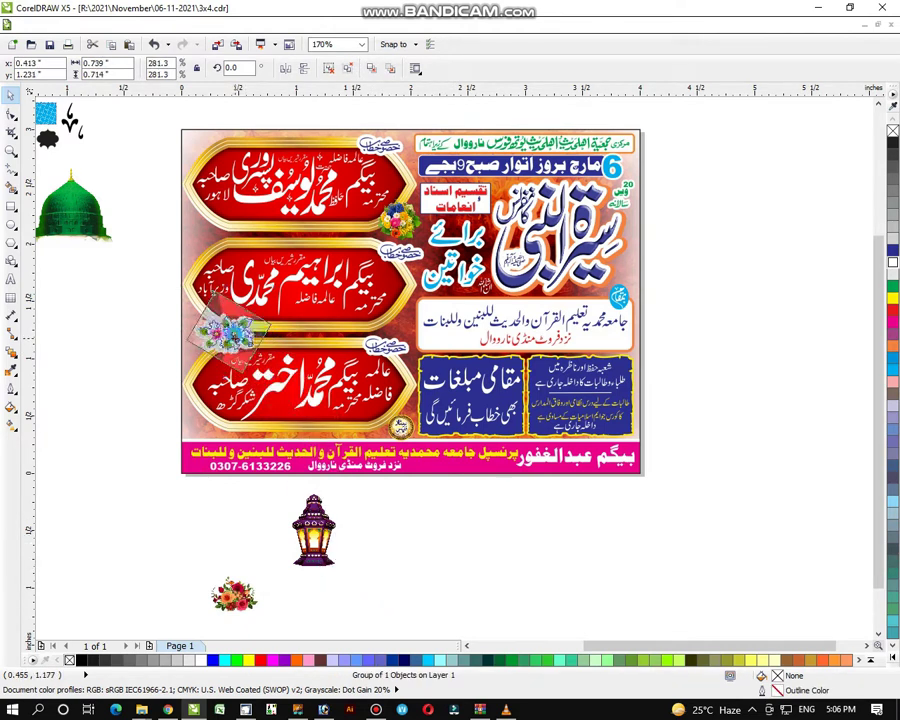
pyautogui.click(425, 573)
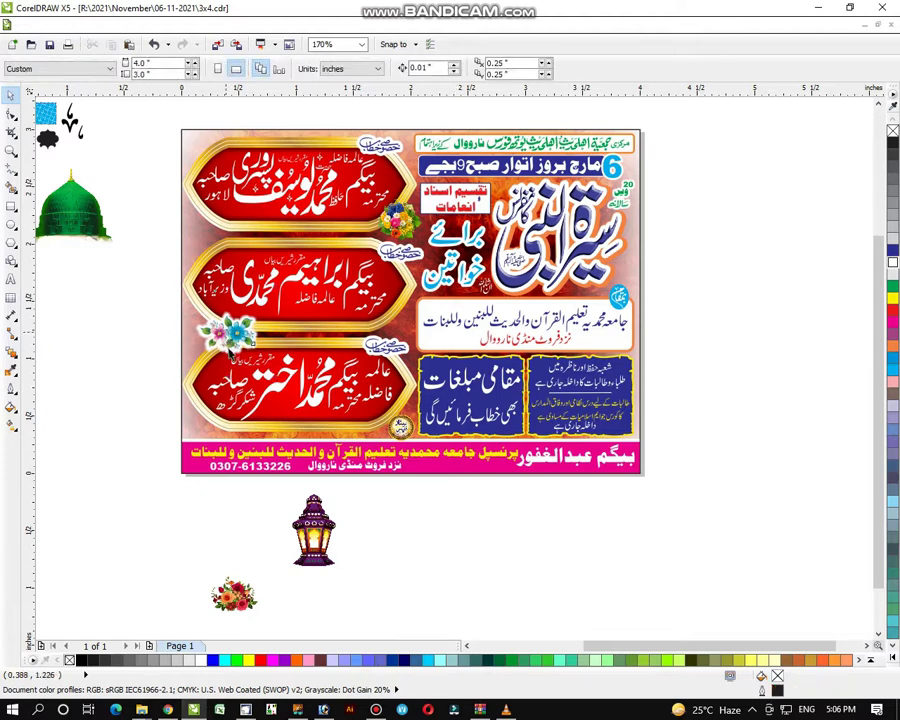
# Step: Copy the blue and pink flowers to the gap between the left ends of the first and second panels
pyautogui.moveTo(230, 348); pyautogui.dragTo(236, 240)
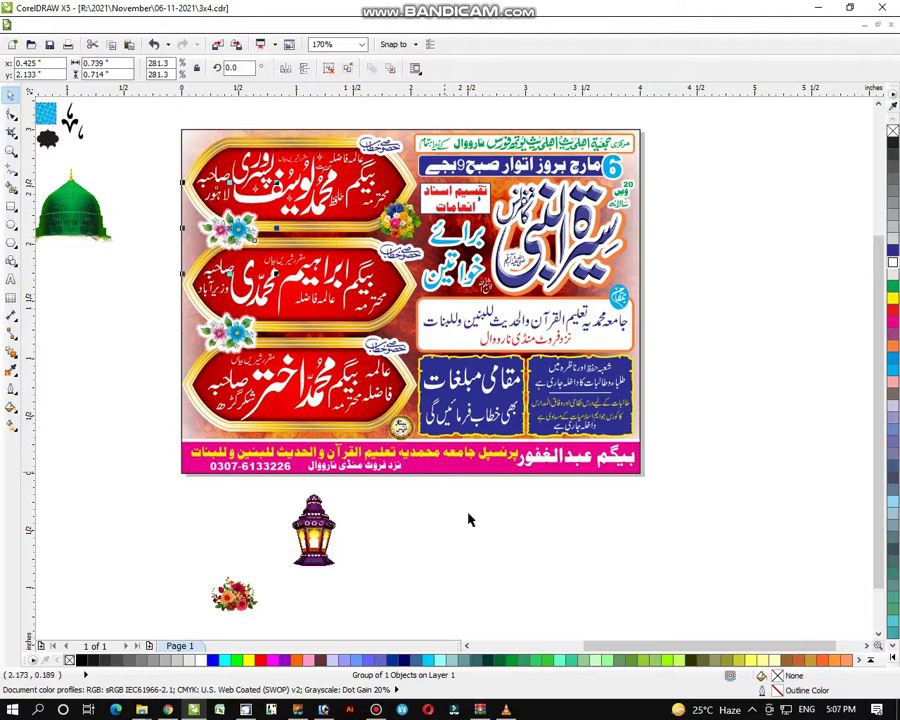
pyautogui.click(521, 555)
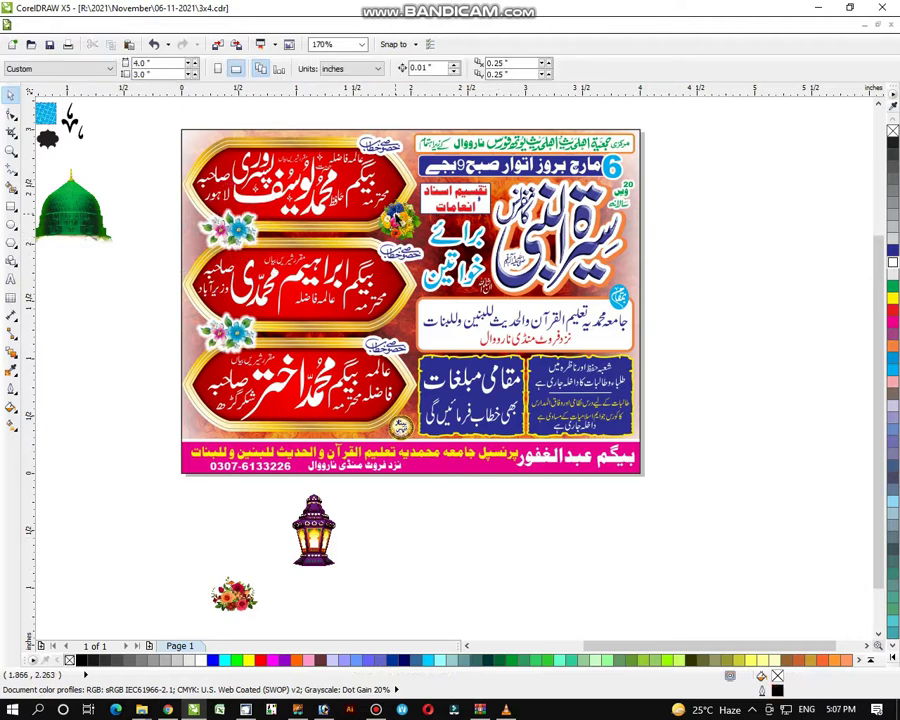
pyautogui.click(399, 219)
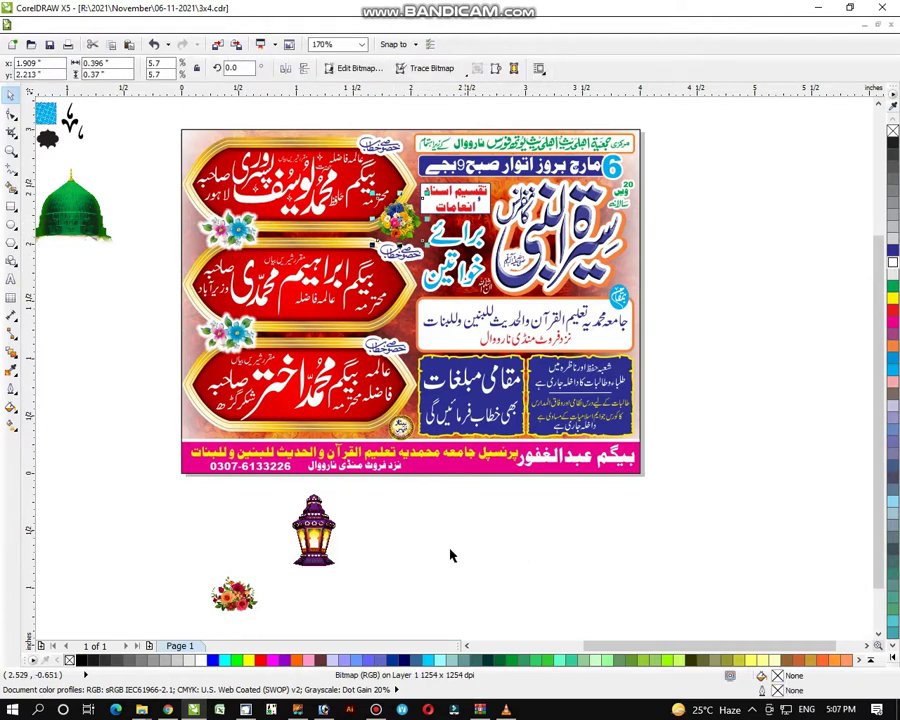
# Step: Delete the unused lantern and red roses below the banner and the green dome to its left
pyautogui.click(336, 548)
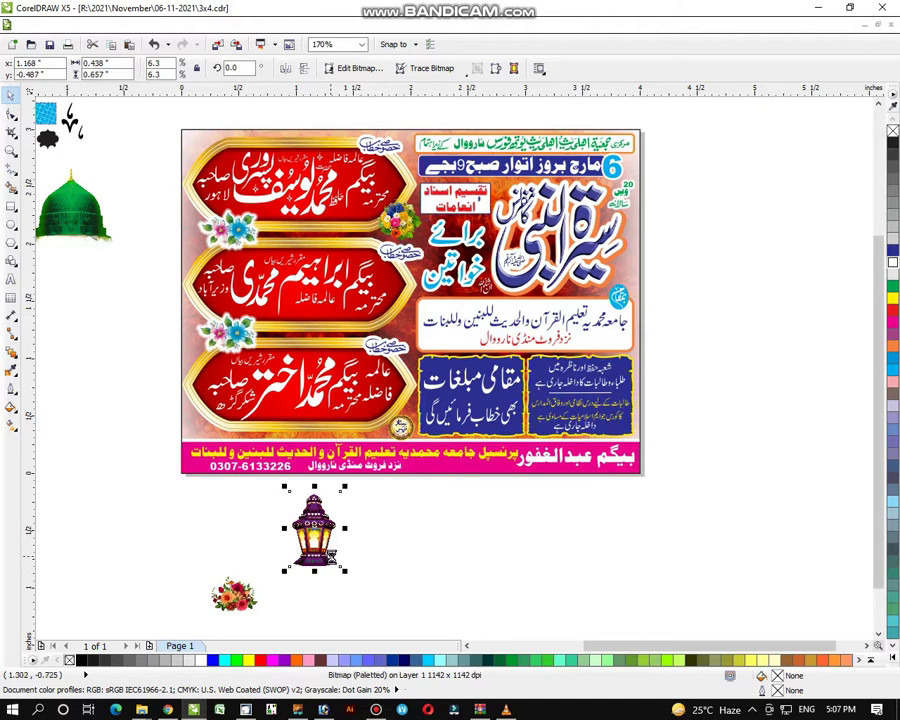
pyautogui.press('Delete')
pyautogui.click(240, 600)
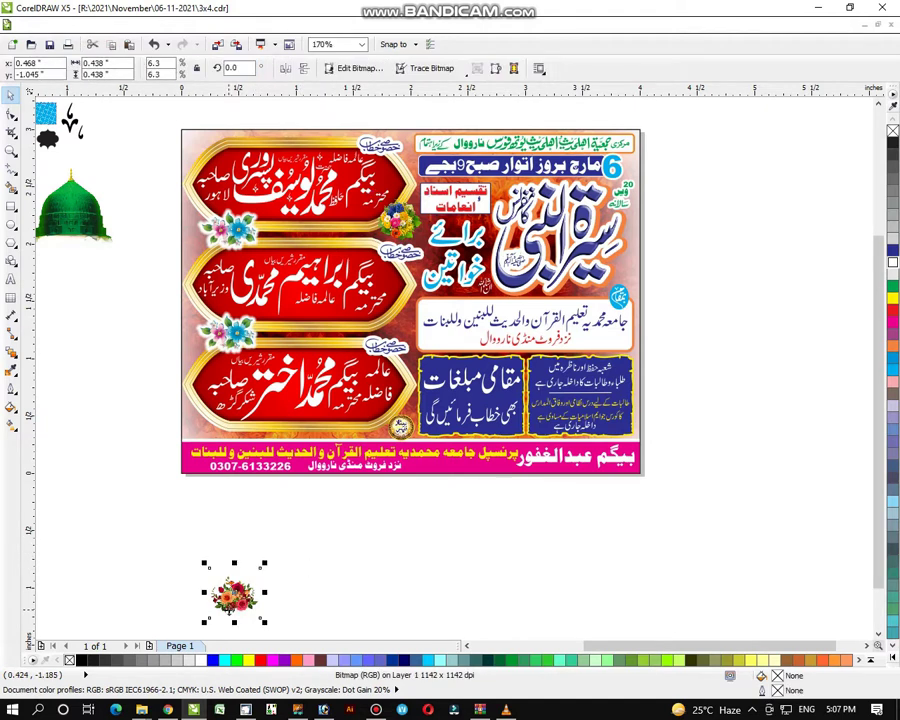
pyautogui.press('Delete')
pyautogui.click(65, 232)
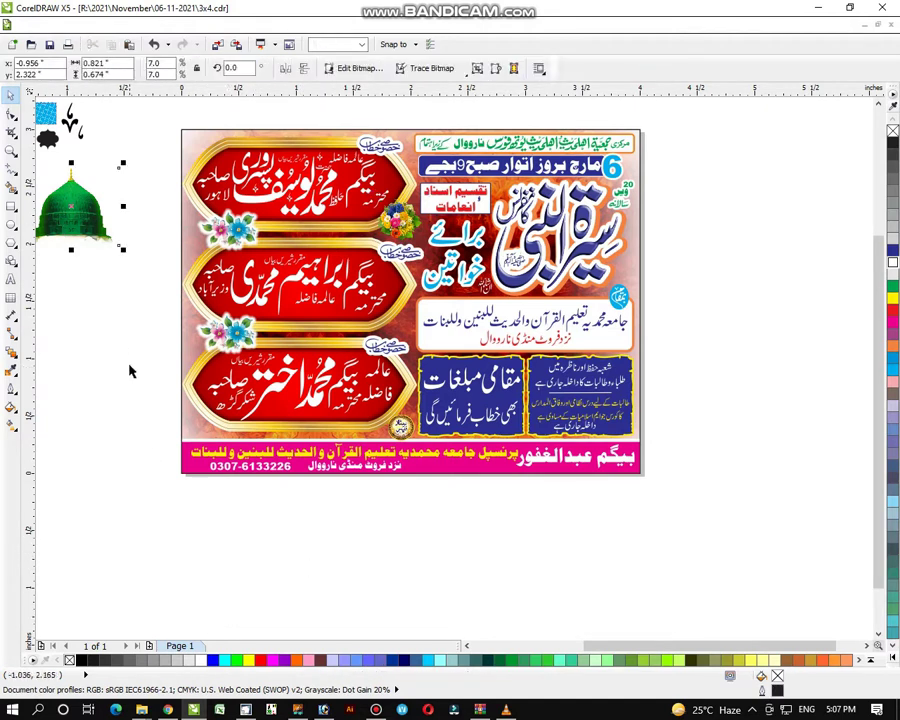
pyautogui.press('Delete')
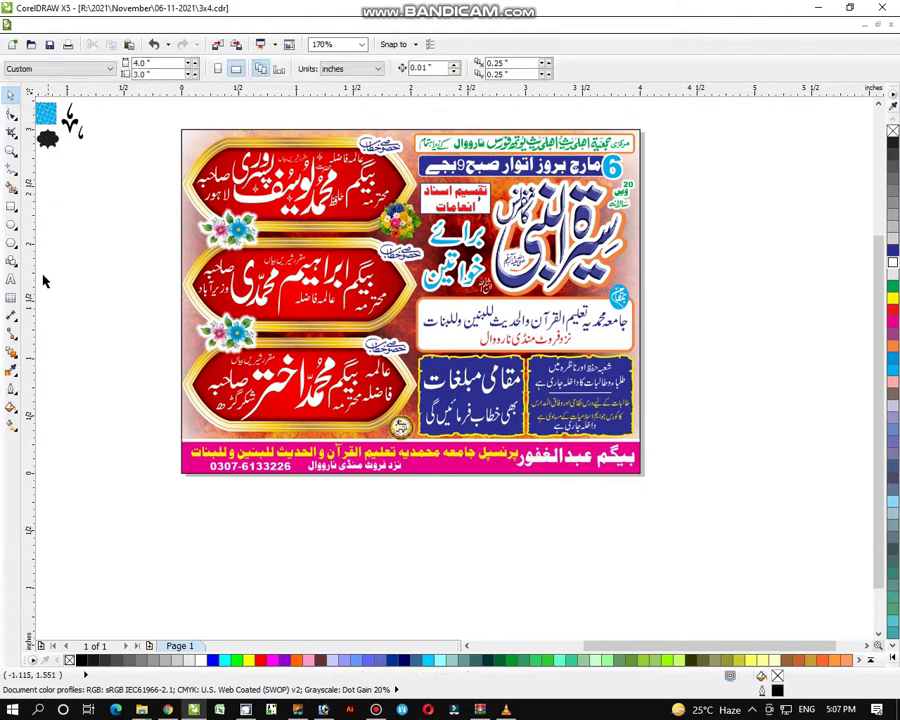
# Step: Delete all the leftover shapes to the left of the banner and the red shape above it
pyautogui.click(11, 151)
pyautogui.rightClick(134, 246)
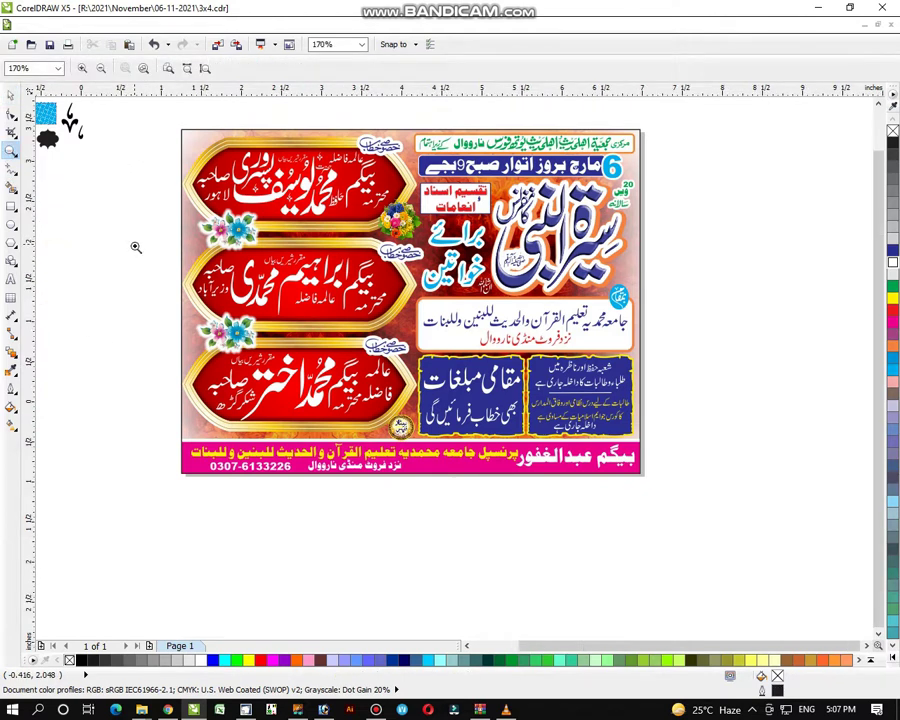
pyautogui.press('F3')
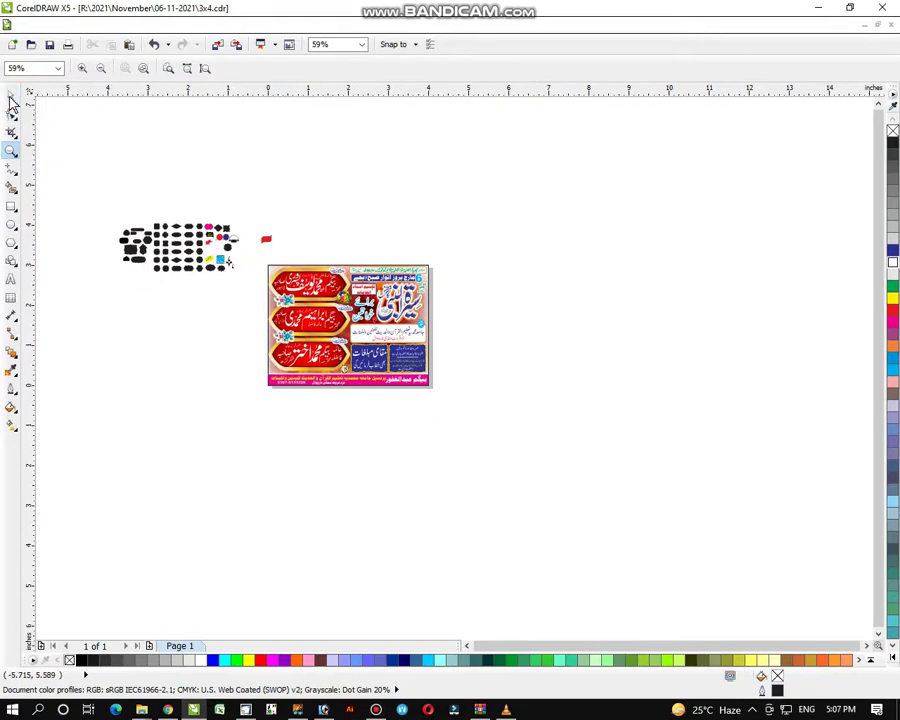
pyautogui.press('space')
pyautogui.moveTo(62, 159); pyautogui.dragTo(268, 300)
pyautogui.press('Delete')
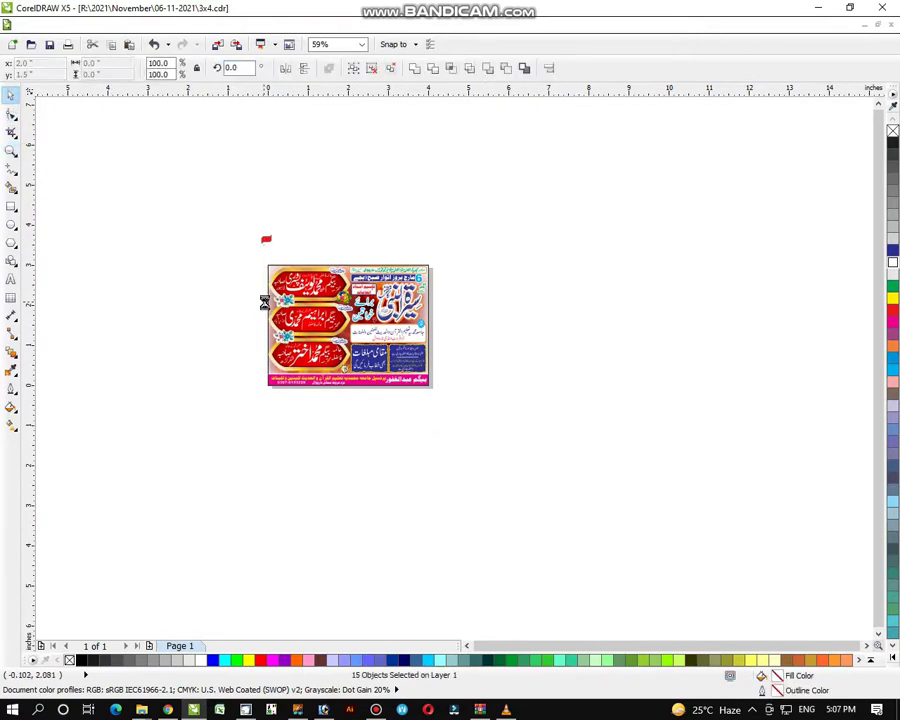
pyautogui.moveTo(235, 218); pyautogui.dragTo(297, 264)
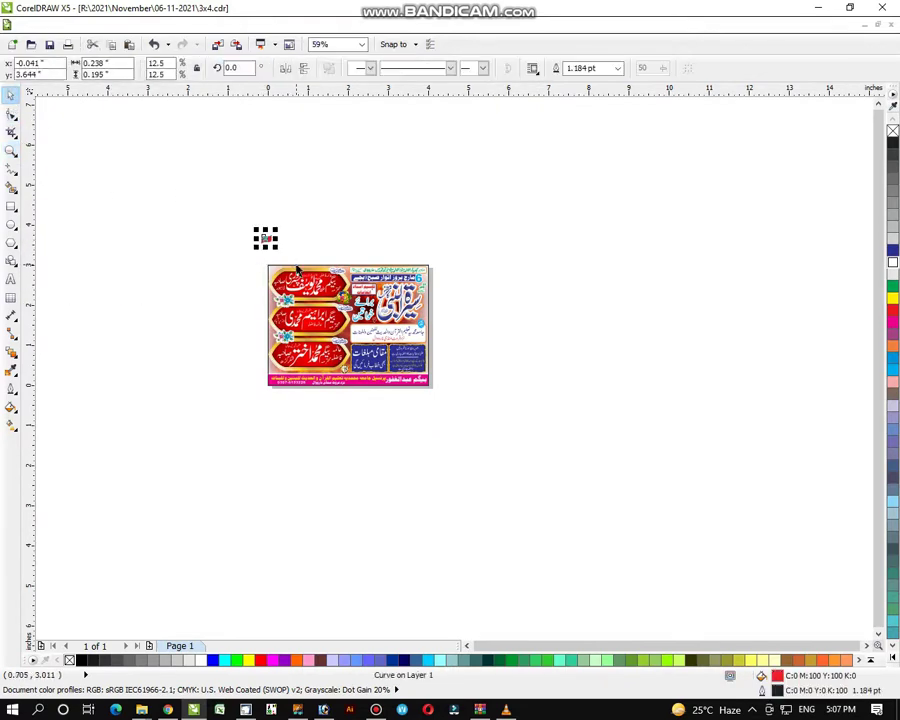
pyautogui.press('Delete')
pyautogui.press('Delete')
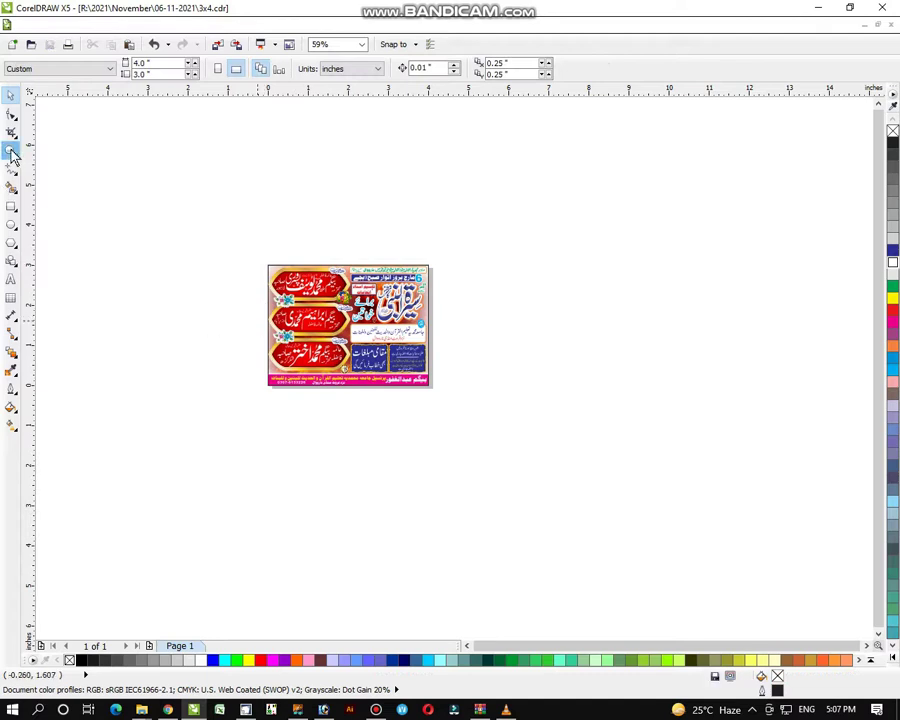
pyautogui.moveTo(255, 260); pyautogui.dragTo(448, 390)
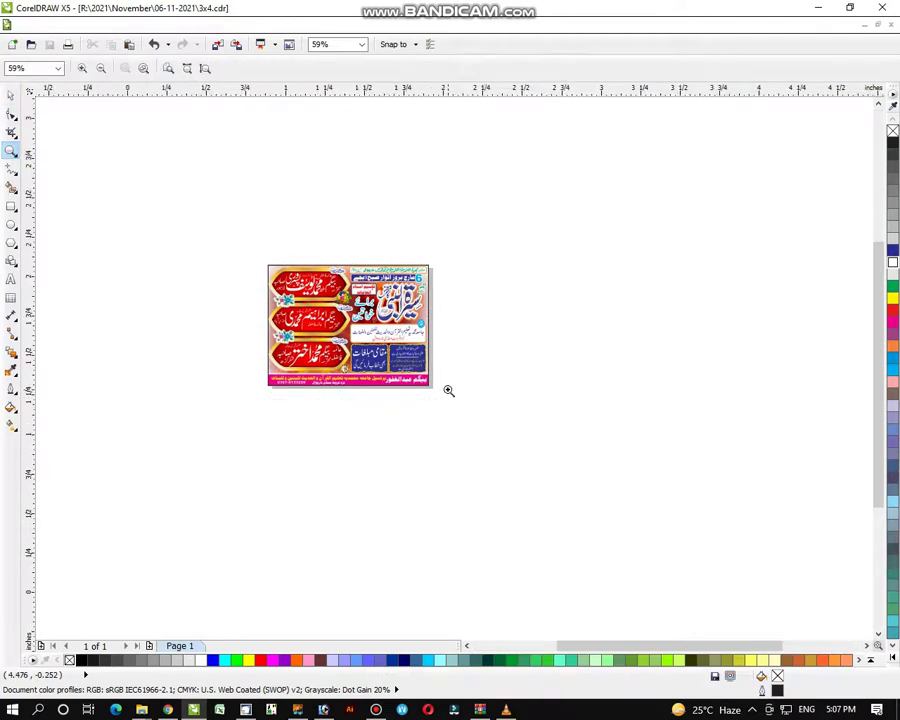
pyautogui.moveTo(111, 114); pyautogui.dragTo(790, 617)
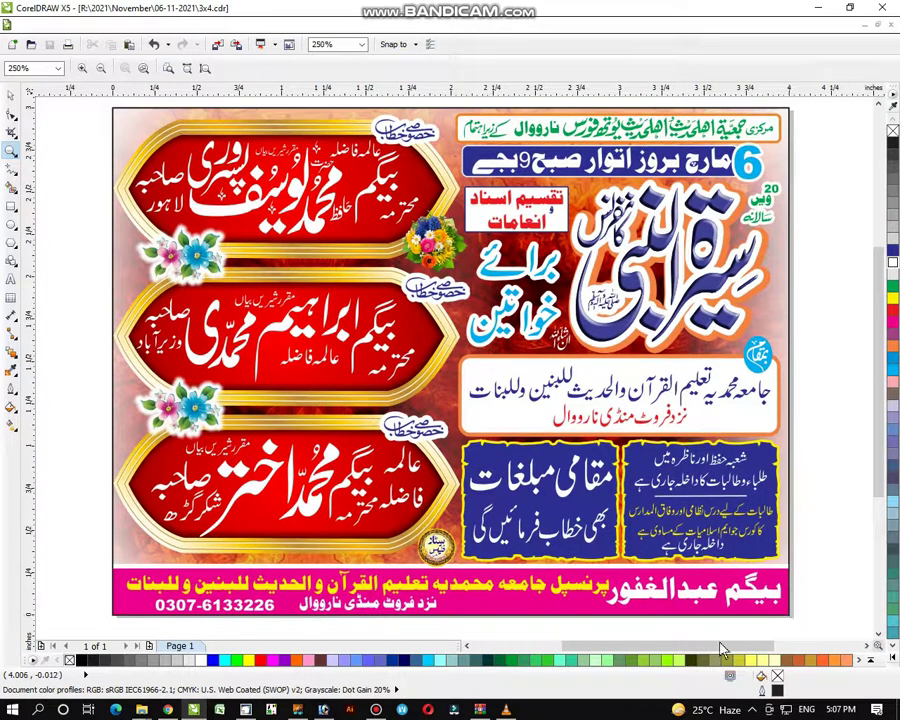